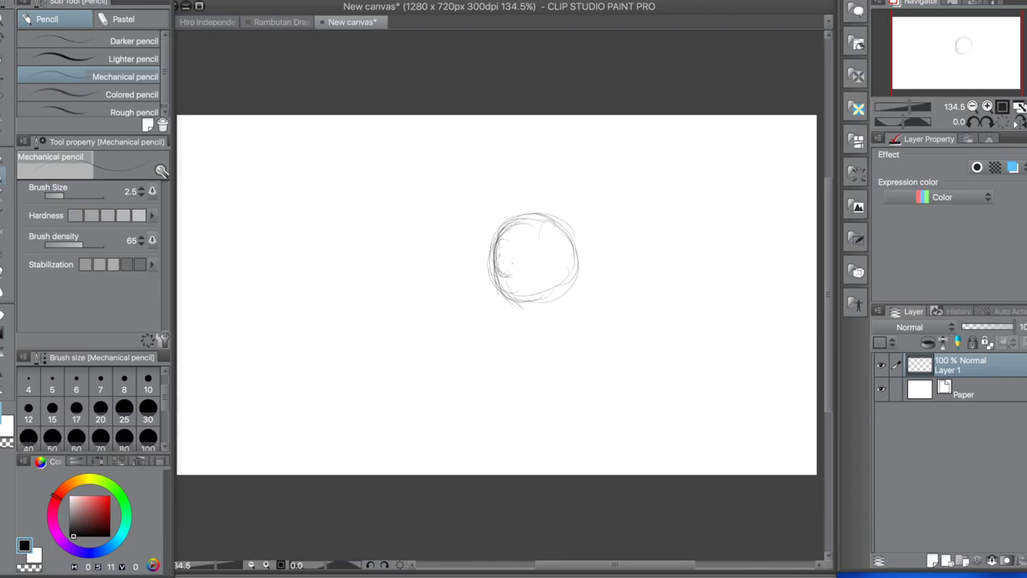
Sketch the head circle, jaw, centre guide line and neck with the Mechanical pencil.
left_click_drag(497, 265, 557, 311)
left_click_drag(573, 273, 489, 244)
left_click_drag(520, 200, 529, 353)
mouse_move(502, 289)
left_mouse_down()
mouse_move(523, 335)
mouse_move(571, 291)
mouse_move(562, 315)
left_mouse_up()
left_click_drag(573, 270, 543, 334)
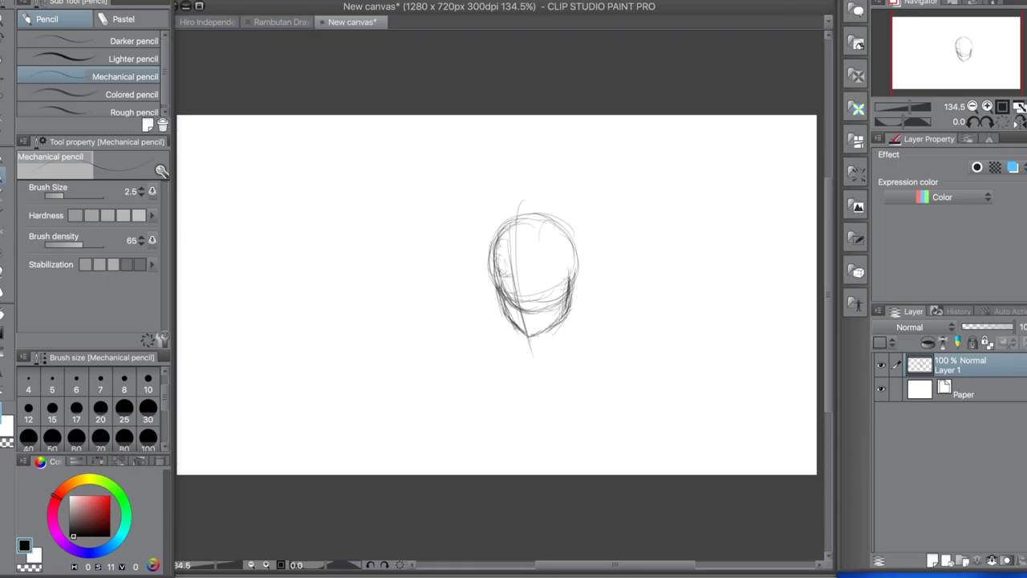
left_click_drag(511, 202, 536, 369)
left_click_drag(566, 303, 562, 359)
left_click_drag(514, 327, 521, 353)
left_click_drag(562, 318, 564, 354)
left_click_drag(517, 335, 521, 356)
Sketch rounded shoulders, a lower-torso line and a small circle at the right shoulder.
mouse_move(566, 353)
left_mouse_down()
mouse_move(602, 401)
mouse_move(608, 440)
left_mouse_up()
mouse_move(517, 344)
left_mouse_down()
mouse_move(486, 374)
mouse_move(479, 425)
left_mouse_up()
mouse_move(485, 402)
left_mouse_down()
mouse_move(562, 443)
mouse_move(514, 441)
left_mouse_up()
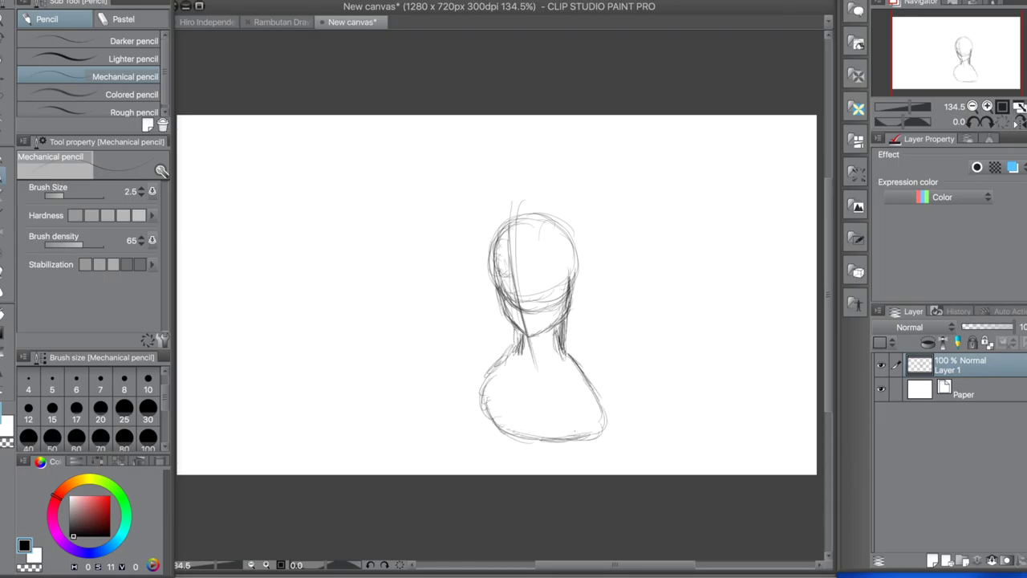
left_click_drag(485, 401, 590, 416)
left_click_drag(566, 385, 608, 433)
left_click_drag(567, 353, 603, 414)
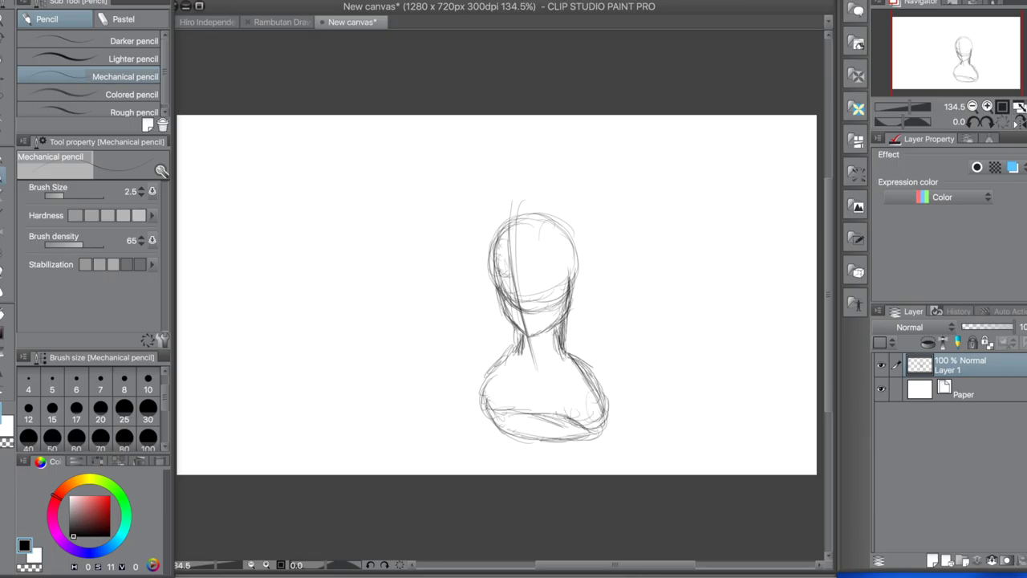
left_click_drag(530, 401, 613, 417)
mouse_move(595, 396)
left_mouse_down()
mouse_move(600, 438)
mouse_move(579, 472)
left_mouse_up()
Sketch both arms down to the canvas bottom, reworking the left shoulder and arm.
left_click_drag(612, 424, 614, 475)
left_click_drag(485, 398, 502, 475)
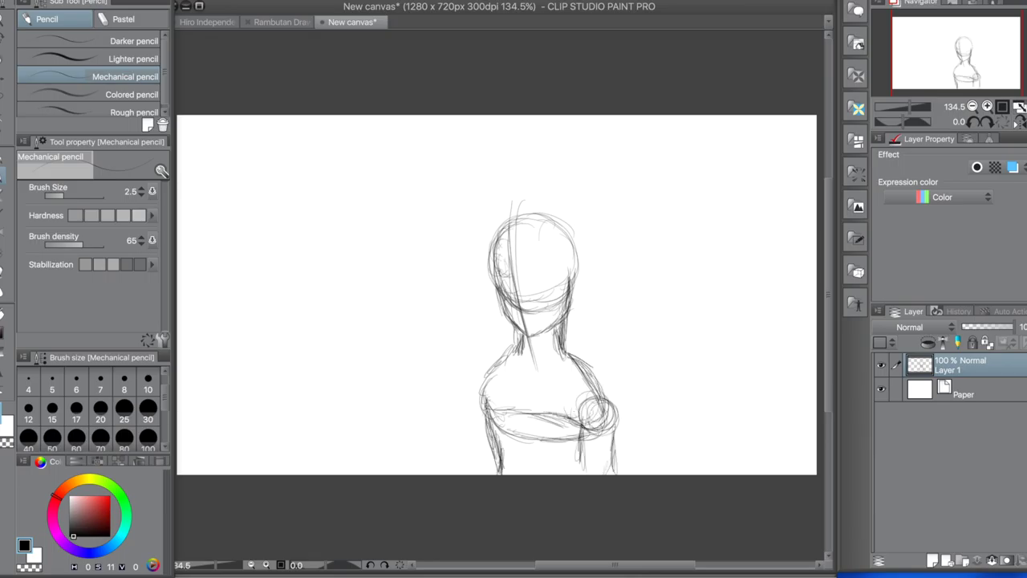
left_click_drag(491, 377, 475, 437)
left_click_drag(481, 410, 465, 472)
mouse_move(494, 380)
left_mouse_down()
mouse_move(507, 472)
mouse_move(469, 470)
left_mouse_up()
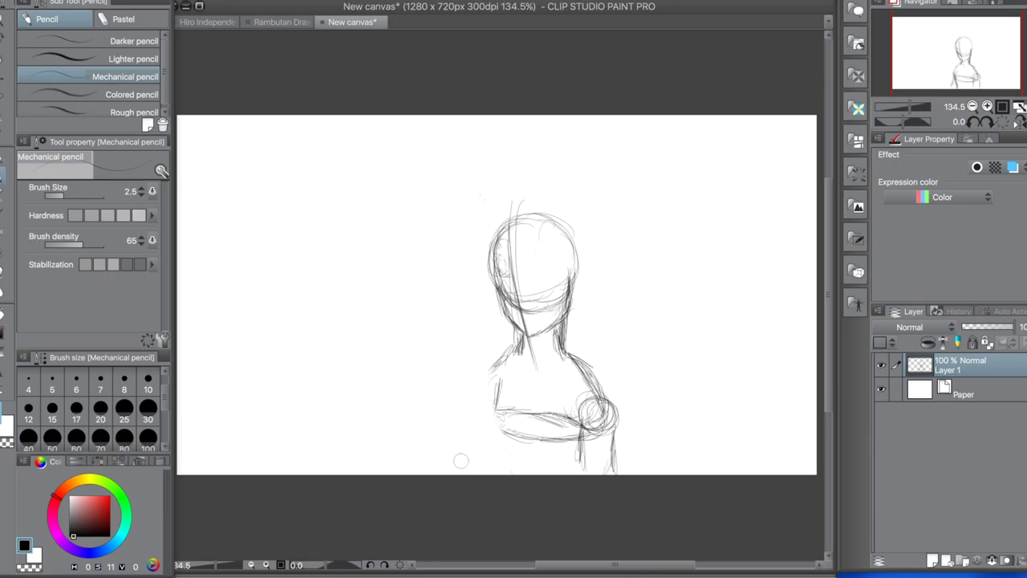
left_click_drag(503, 406, 459, 472)
left_click_drag(494, 389, 498, 449)
left_click_drag(498, 414, 502, 475)
left_click_drag(496, 387, 498, 454)
mouse_move(514, 353)
left_mouse_down()
mouse_move(484, 408)
mouse_move(482, 385)
left_mouse_up()
mouse_move(506, 361)
left_mouse_down()
mouse_move(485, 389)
mouse_move(478, 466)
left_mouse_up()
Draw the long piano edge across the lower canvas, extending it to the lower left.
left_click_drag(364, 444, 451, 450)
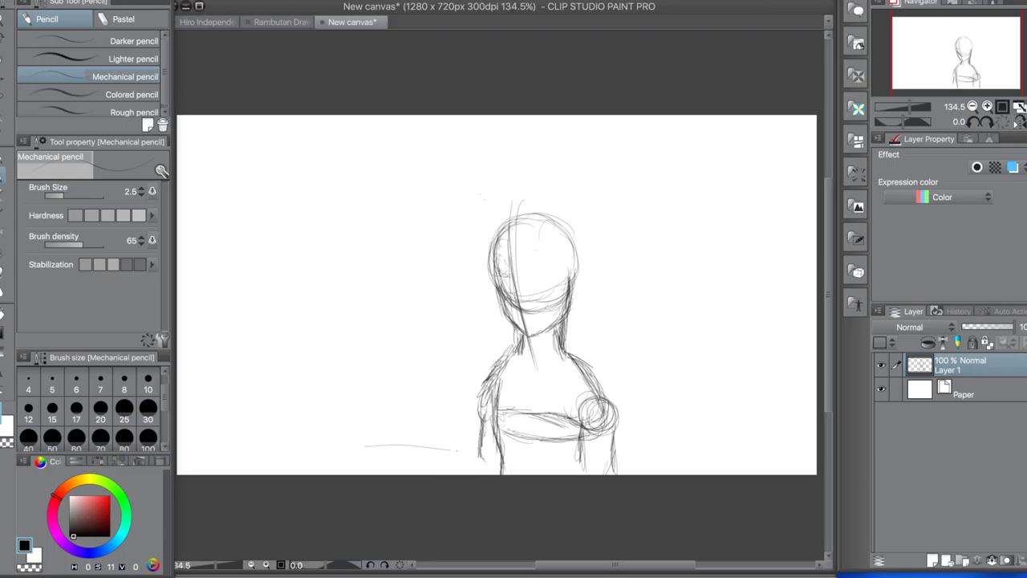
left_click_drag(386, 459, 589, 469)
left_click_drag(478, 462, 634, 477)
mouse_move(243, 454)
left_mouse_down()
mouse_move(409, 443)
mouse_move(302, 446)
left_mouse_up()
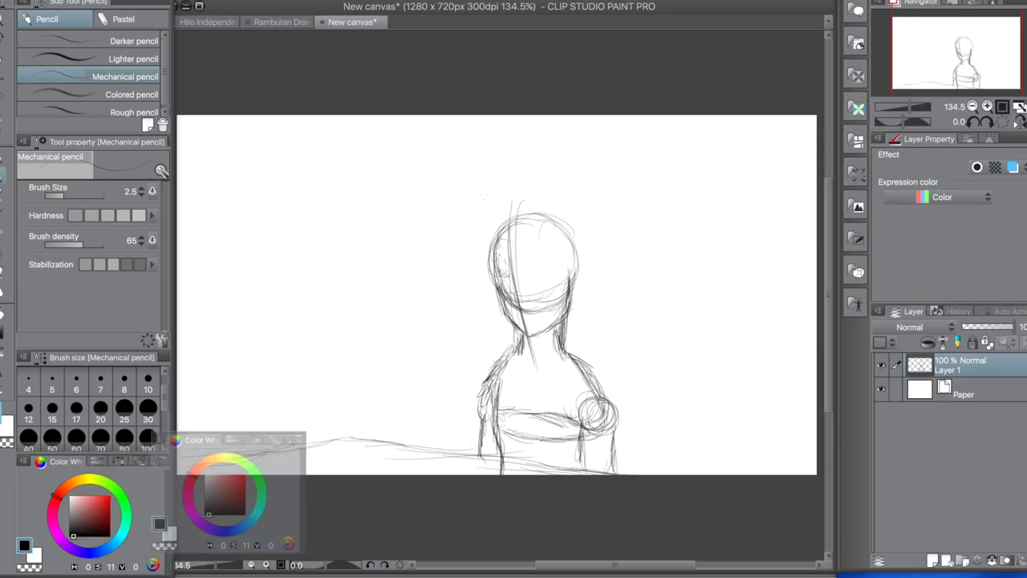
left_click_drag(192, 446, 347, 433)
Lasso the figure, shrink it slightly and move it lower on the canvas.
key("m")
left_click_drag(196, 385, 184, 494)
key("k")
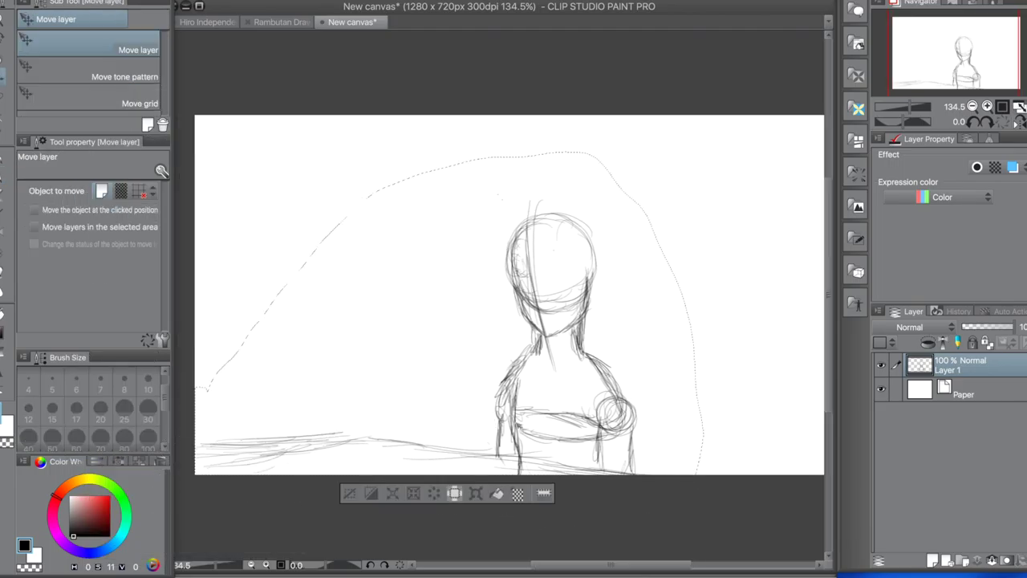
key("ctrl+t")
left_click_drag(686, 429, 642, 386)
left_click_drag(545, 320, 566, 354)
key("Return")
Deselect, extend the piano edge to the lower right and hatch its lower left.
key("p")
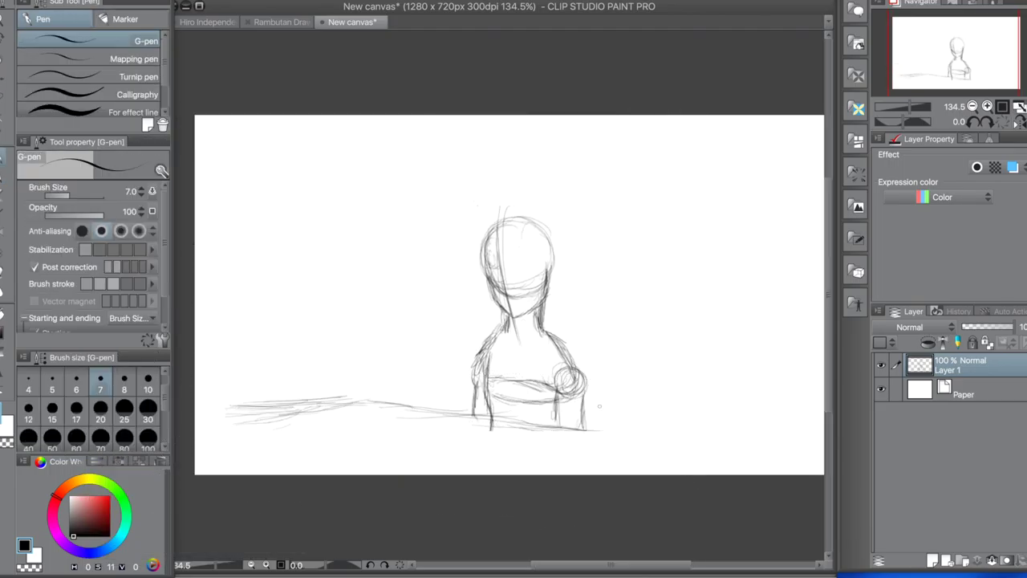
key("p")
left_click_drag(555, 428, 698, 451)
left_click_drag(701, 442, 696, 473)
left_click_drag(257, 414, 198, 459)
left_click_drag(350, 403, 231, 428)
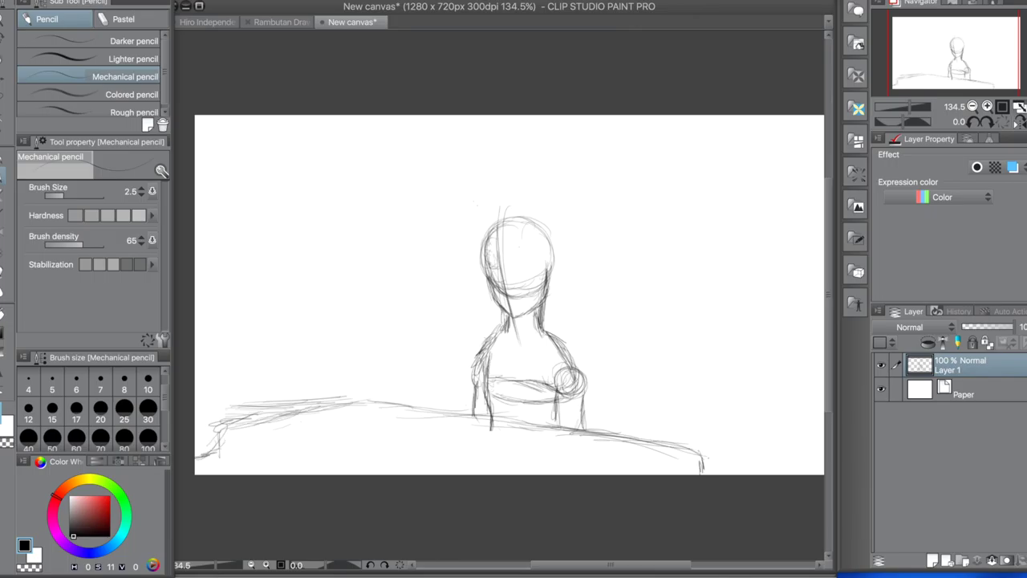
Add short strokes at the piano's right end and reinforce the piano edge lines.
left_click_drag(709, 459, 663, 473)
mouse_move(392, 398)
left_mouse_down()
mouse_move(552, 417)
mouse_move(711, 461)
left_mouse_up()
mouse_move(357, 394)
left_mouse_down()
mouse_move(490, 414)
mouse_move(308, 417)
left_mouse_up()
left_click_drag(273, 427, 231, 430)
left_click_drag(224, 430, 196, 457)
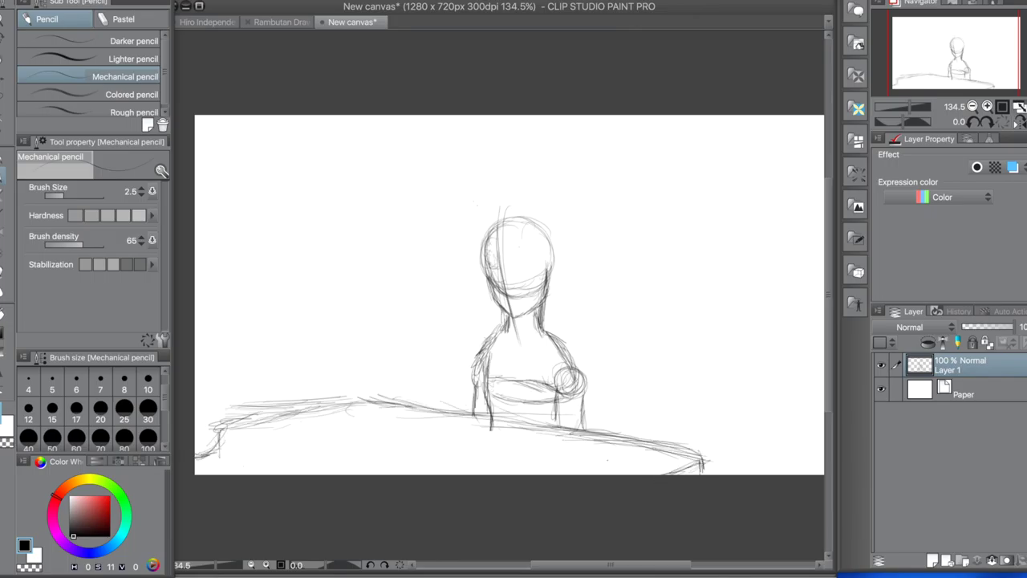
Sketch a second round head with a centre line and shoulders right of the figure.
mouse_move(666, 329)
left_mouse_down()
mouse_move(632, 390)
mouse_move(703, 398)
left_mouse_up()
left_click_drag(633, 377, 630, 409)
mouse_move(631, 405)
left_mouse_down()
mouse_move(691, 422)
mouse_move(659, 419)
left_mouse_up()
mouse_move(626, 382)
left_mouse_down()
mouse_move(700, 417)
mouse_move(627, 418)
left_mouse_up()
left_click_drag(628, 407, 689, 423)
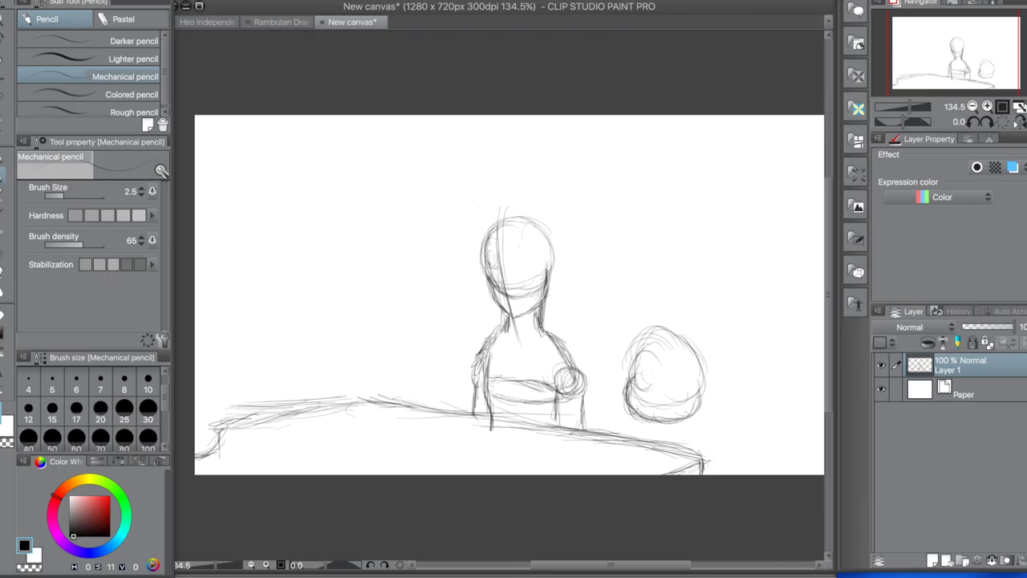
left_click_drag(662, 324, 648, 415)
mouse_move(650, 376)
left_mouse_down()
mouse_move(655, 429)
mouse_move(623, 435)
left_mouse_up()
mouse_move(698, 411)
left_mouse_down()
mouse_move(725, 446)
mouse_move(705, 457)
left_mouse_up()
left_click_drag(698, 437, 722, 454)
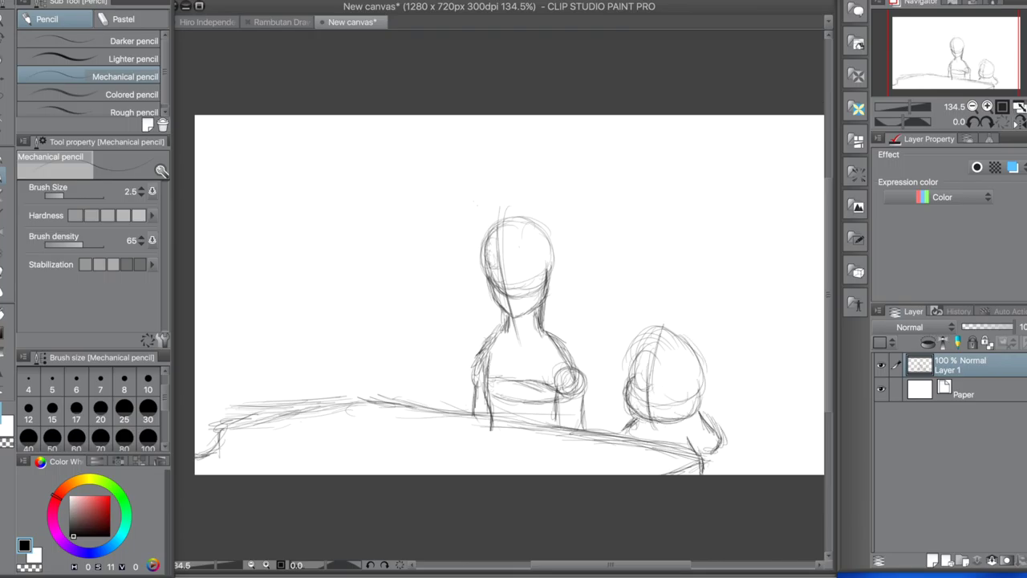
left_click_drag(699, 412, 722, 444)
Give the second character round eyes, an open smile and curly hair.
left_click_drag(653, 370, 679, 377)
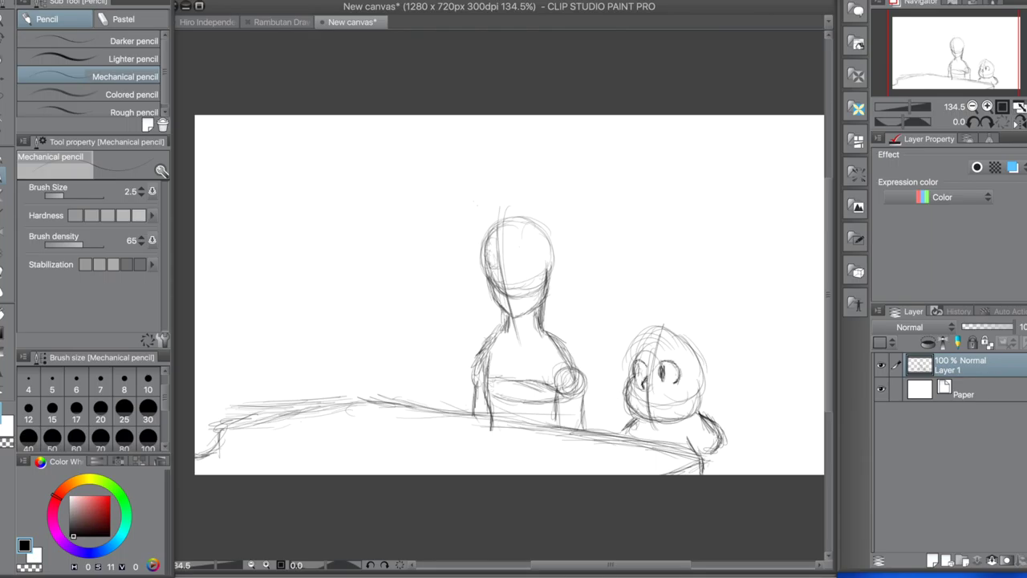
left_click_drag(642, 399, 670, 409)
left_click_drag(639, 398, 653, 406)
mouse_move(663, 360)
left_mouse_down()
mouse_move(666, 389)
mouse_move(634, 382)
left_mouse_up()
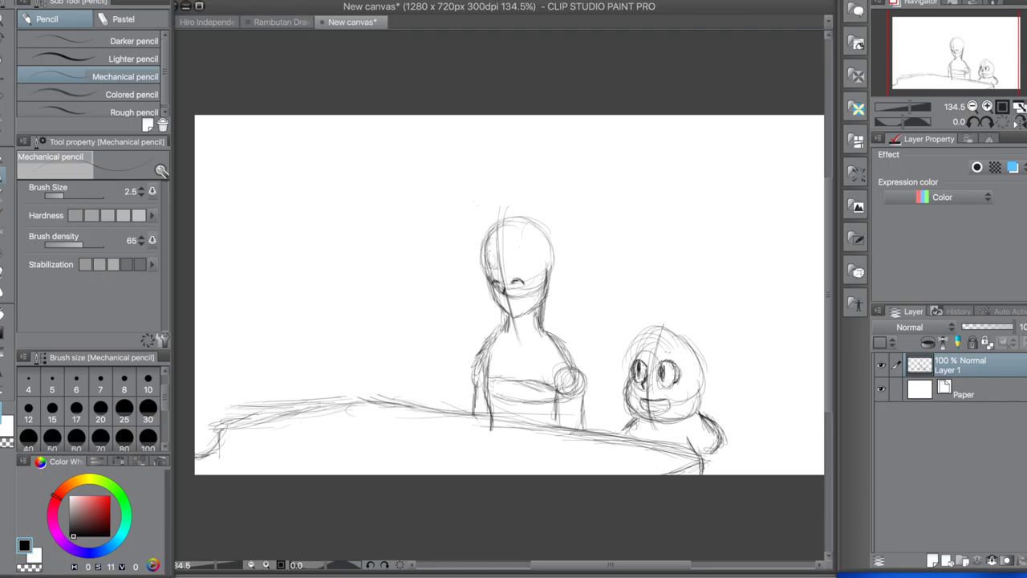
left_click_drag(639, 401, 671, 406)
mouse_move(634, 344)
left_mouse_down()
mouse_move(671, 320)
mouse_move(714, 369)
mouse_move(698, 414)
mouse_move(626, 375)
left_mouse_up()
left_click_drag(688, 377, 694, 394)
left_click_drag(692, 371, 710, 406)
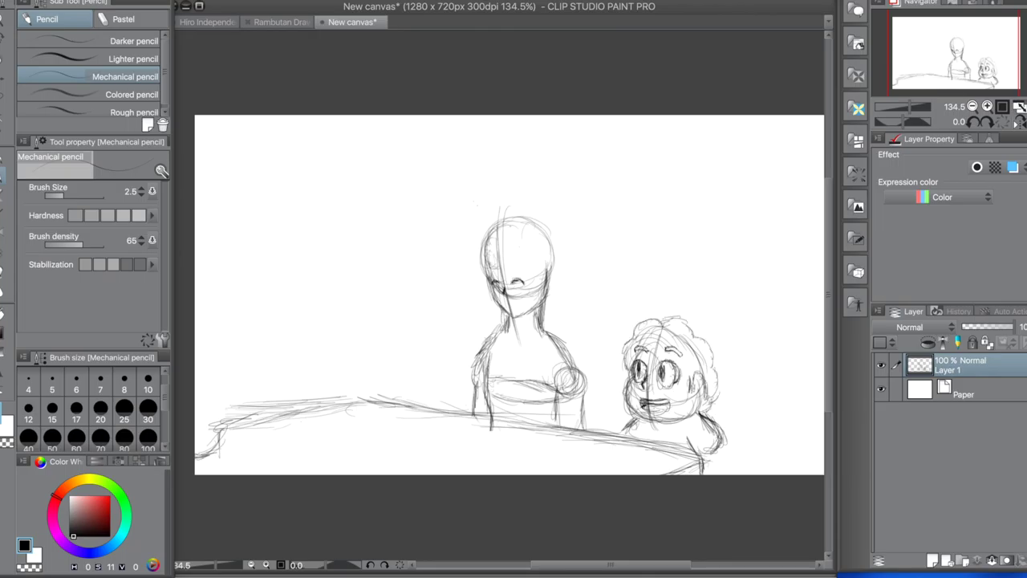
Try face lines on the first figure, undo them, and lightly redraw the face.
left_click_drag(503, 213, 510, 336)
mouse_move(490, 286)
left_mouse_down()
mouse_move(518, 292)
mouse_move(554, 277)
left_mouse_up()
mouse_move(509, 272)
left_mouse_down()
mouse_move(523, 286)
mouse_move(505, 292)
mouse_move(553, 279)
left_mouse_up()
key("ctrl+z")
key("ctrl+z")
left_click_drag(508, 212, 517, 336)
left_click_drag(504, 284, 518, 287)
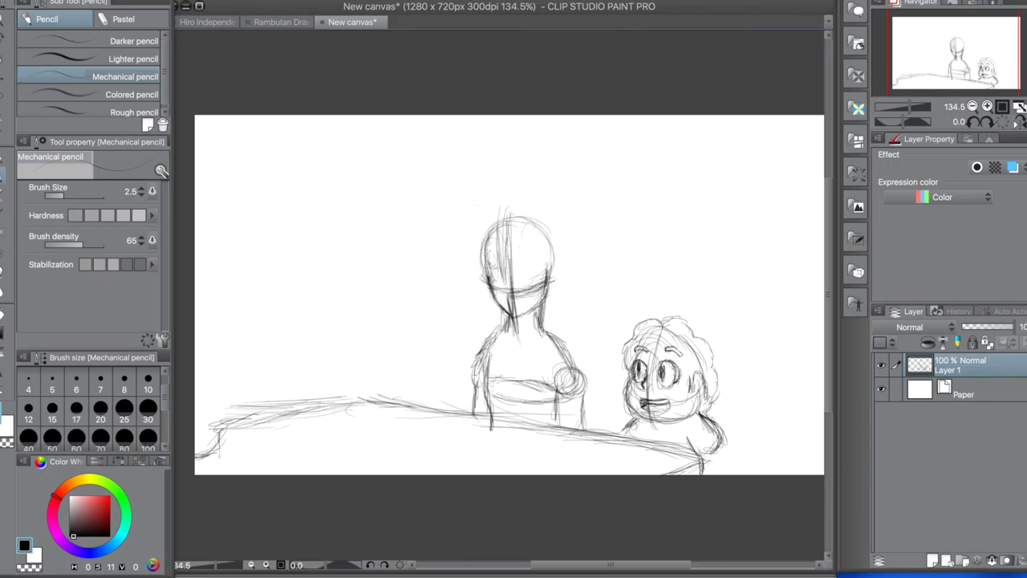
left_click_drag(486, 236, 481, 272)
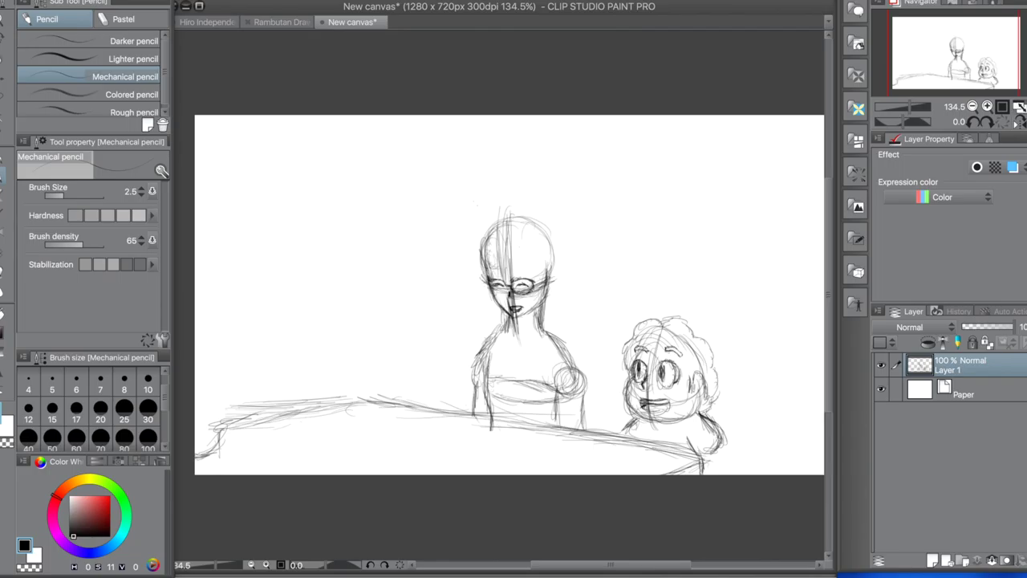
Draw glasses, refine the jawline, and add a hair fringe and strands on the central figure.
left_click_drag(488, 287, 506, 293)
mouse_move(492, 281)
left_mouse_down()
mouse_move(506, 279)
mouse_move(506, 291)
left_mouse_up()
left_click_drag(542, 295, 516, 316)
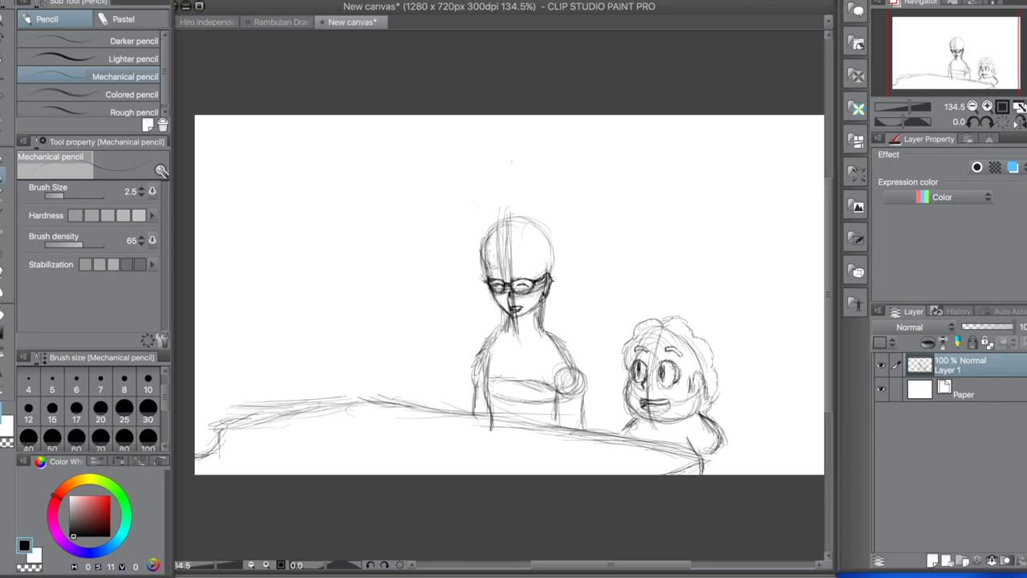
mouse_move(514, 263)
left_mouse_down()
mouse_move(499, 282)
mouse_move(535, 282)
mouse_move(541, 293)
left_mouse_up()
left_click_drag(537, 265, 542, 302)
left_click_drag(547, 266, 542, 300)
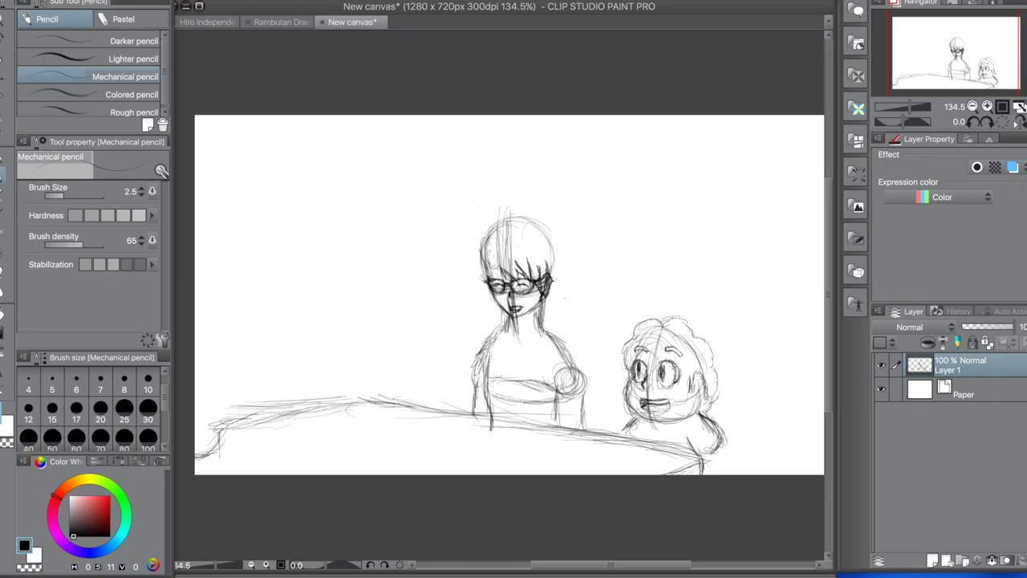
left_click_drag(491, 218, 468, 253)
left_click_drag(498, 225, 478, 273)
left_click_drag(548, 255, 546, 297)
Darken the hair and bangs, extend the small character's body, and sketch the neck and collar.
left_click_drag(524, 218, 540, 228)
mouse_move(506, 215)
left_mouse_down()
mouse_move(552, 239)
mouse_move(547, 320)
mouse_move(558, 303)
left_mouse_up()
left_click_drag(500, 262, 520, 281)
left_click_drag(522, 269, 517, 283)
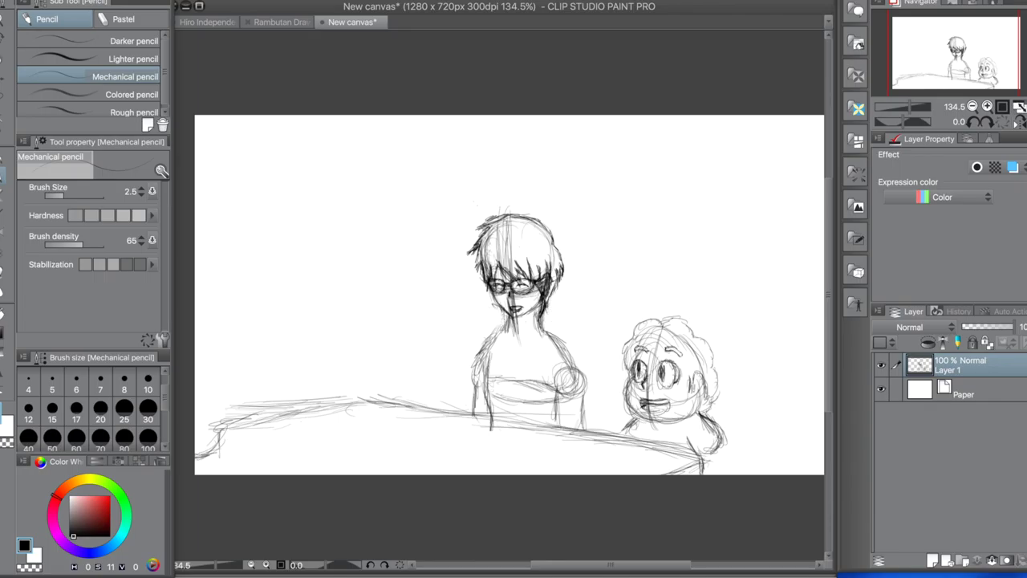
mouse_move(700, 454)
left_mouse_down()
mouse_move(708, 473)
mouse_move(727, 474)
left_mouse_up()
mouse_move(535, 329)
left_mouse_down()
mouse_move(530, 353)
mouse_move(513, 344)
mouse_move(529, 359)
mouse_move(511, 360)
mouse_move(510, 380)
mouse_move(514, 362)
left_mouse_up()
Discard a first tie attempt and redraw the shirt collar and shirt front.
left_click_drag(525, 356, 527, 380)
mouse_move(527, 359)
left_mouse_down()
mouse_move(522, 411)
mouse_move(507, 412)
left_mouse_up()
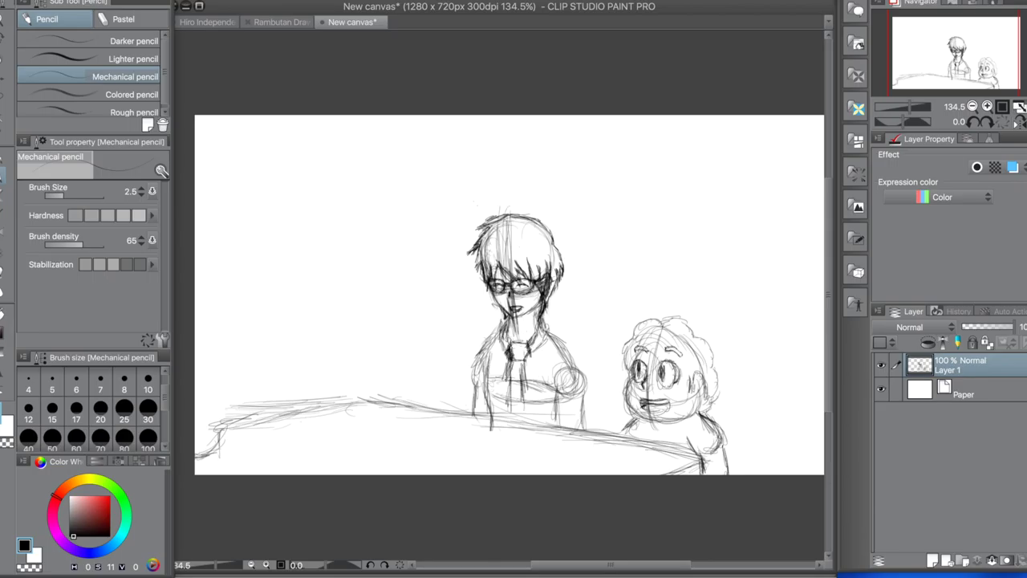
key("ctrl+z")
key("ctrl+z")
key("ctrl+z")
key("ctrl+z")
left_click_drag(542, 343, 530, 358)
left_click_drag(539, 321, 549, 358)
left_click_drag(504, 334, 509, 370)
mouse_move(527, 340)
left_mouse_down()
mouse_move(516, 366)
mouse_move(526, 350)
left_mouse_up()
left_click_drag(513, 369, 516, 422)
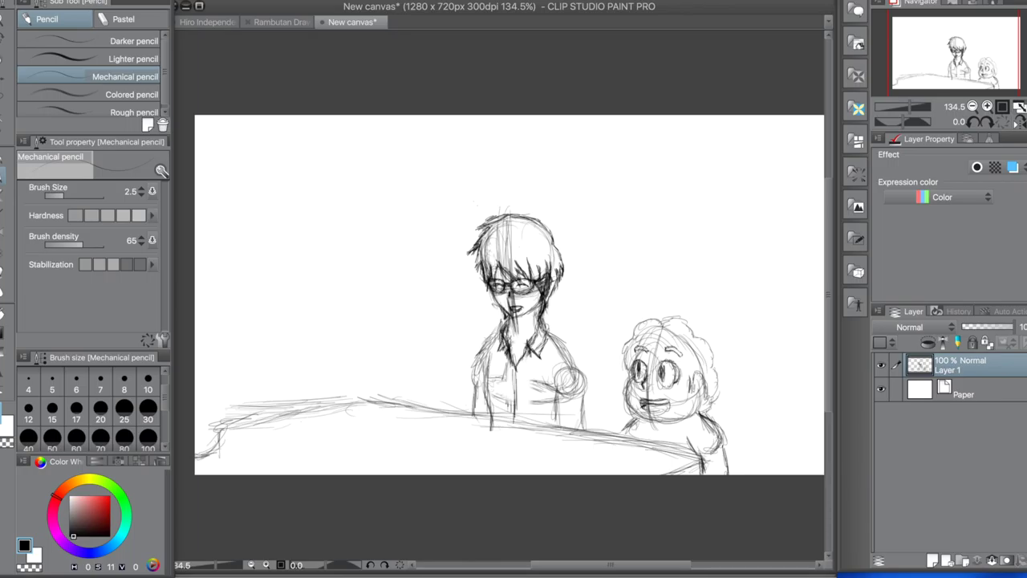
Refine the collar and draw a small tie with the shirt lines.
left_click_drag(518, 371, 520, 402)
left_click_drag(534, 355, 519, 375)
left_click_drag(503, 350, 512, 372)
mouse_move(530, 348)
left_mouse_down()
mouse_move(509, 376)
mouse_move(512, 390)
left_mouse_up()
left_click_drag(525, 372, 517, 389)
left_click_drag(510, 384, 508, 422)
left_click_drag(519, 386, 522, 422)
left_click_drag(537, 356, 536, 424)
left_click_drag(552, 335, 549, 393)
left_click_drag(550, 392, 538, 425)
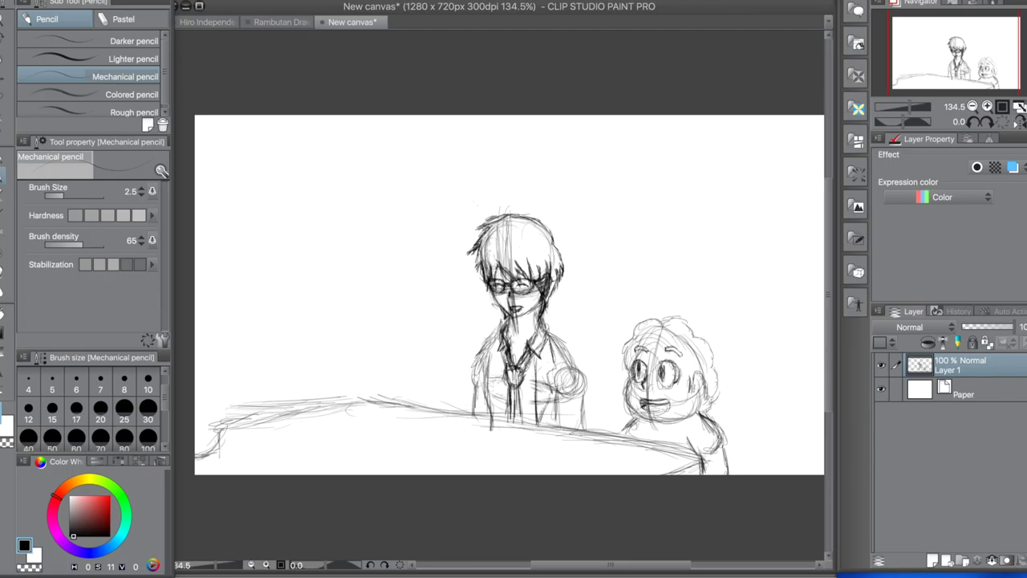
Add and darken lines on the shirt's left side, plus light strokes on the right.
left_click_drag(499, 358, 501, 420)
mouse_move(496, 335)
left_mouse_down()
mouse_move(502, 402)
mouse_move(488, 373)
mouse_move(491, 393)
left_mouse_up()
mouse_move(493, 392)
left_mouse_down()
mouse_move(497, 425)
mouse_move(488, 425)
left_mouse_up()
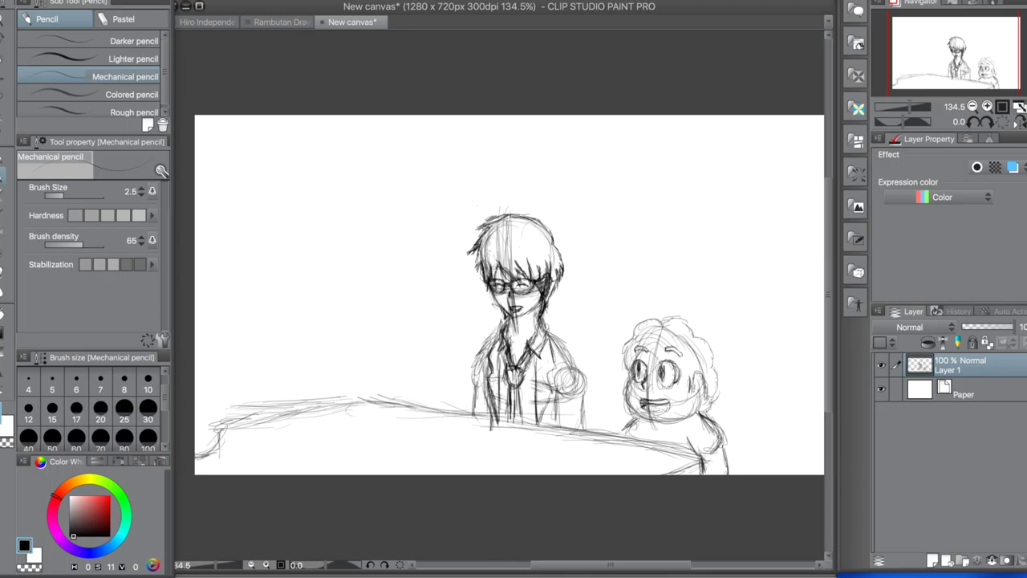
left_click_drag(491, 377, 488, 416)
mouse_move(496, 357)
left_mouse_down()
mouse_move(489, 388)
mouse_move(475, 390)
left_mouse_up()
left_click_drag(489, 372, 484, 419)
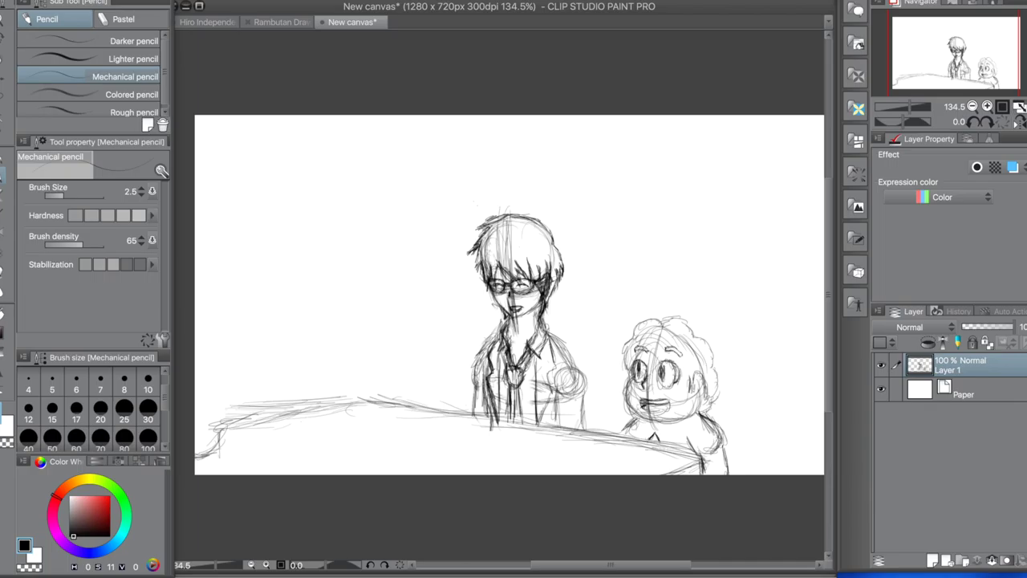
left_click_drag(555, 342, 542, 419)
left_click_drag(648, 432, 692, 417)
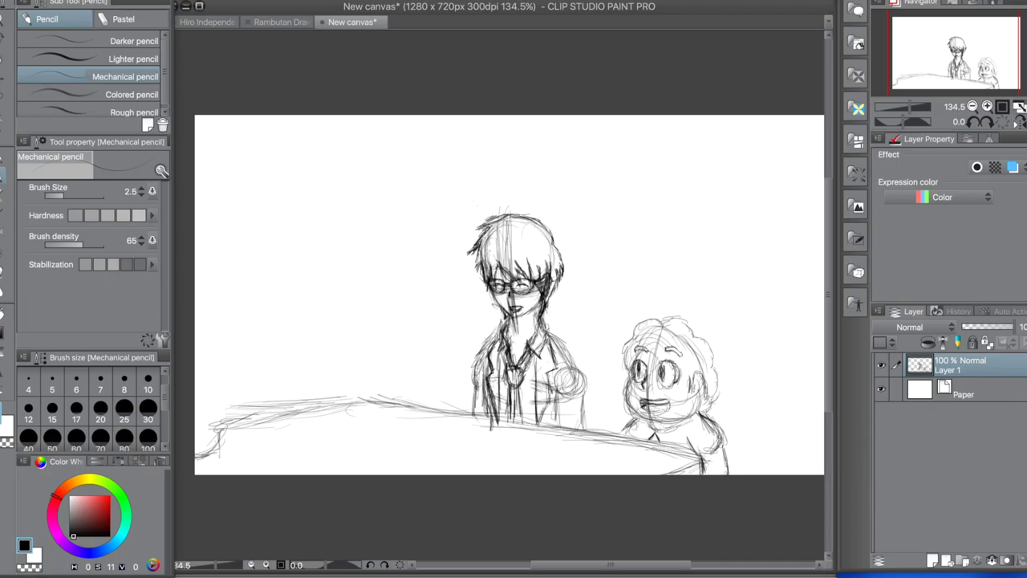
left_click_drag(494, 292, 509, 315)
Sketch a round head left of the glasses figure and darken its eye.
mouse_move(332, 310)
left_mouse_down()
mouse_move(374, 291)
mouse_move(321, 345)
mouse_move(388, 307)
mouse_move(357, 325)
mouse_move(353, 366)
mouse_move(385, 353)
mouse_move(390, 305)
mouse_move(323, 308)
left_mouse_up()
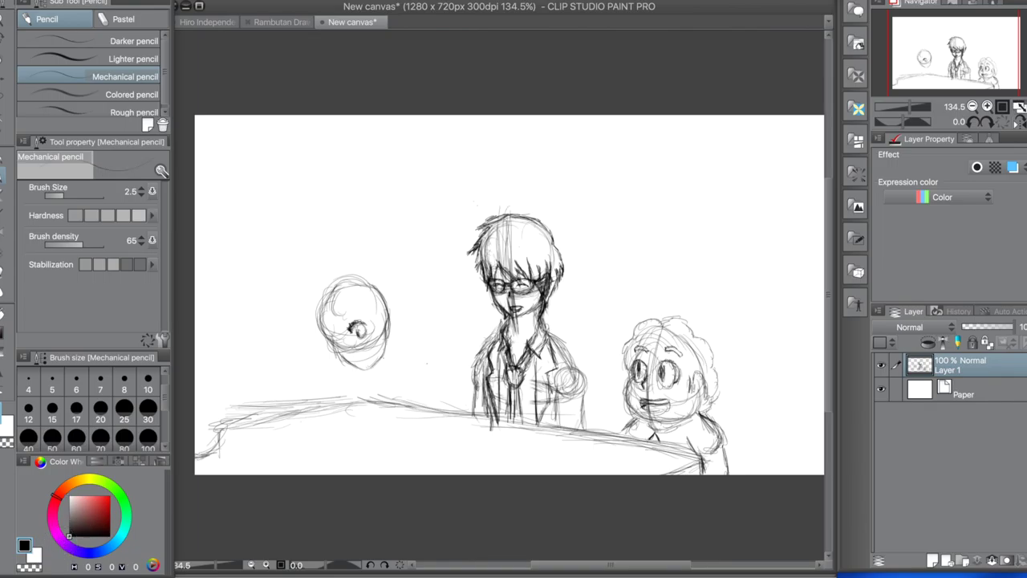
scroll(347, 334, "up", 5)
mouse_move(377, 305)
left_mouse_down()
mouse_move(382, 337)
mouse_move(390, 326)
mouse_move(418, 351)
left_mouse_up()
Sketch and darken an arched winking eye line beside the girl's eye.
left_click_drag(433, 313, 452, 318)
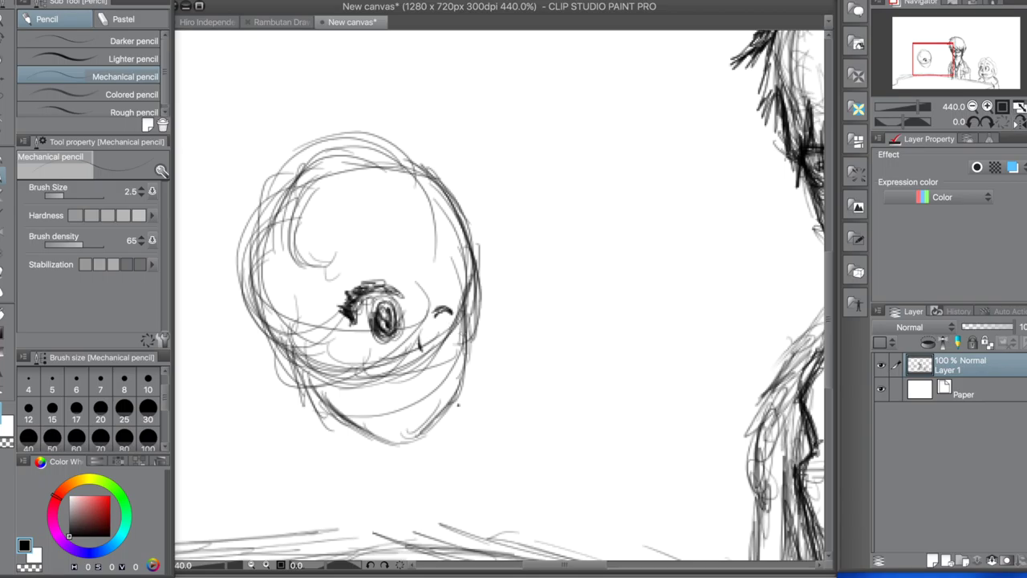
left_click_drag(446, 310, 460, 324)
left_click_drag(444, 310, 458, 322)
left_click_drag(432, 318, 453, 313)
left_click_drag(448, 309, 458, 319)
Select the eye, shift it slightly down-right, then nudge it a little left.
key("m")
left_click_drag(345, 281, 358, 279)
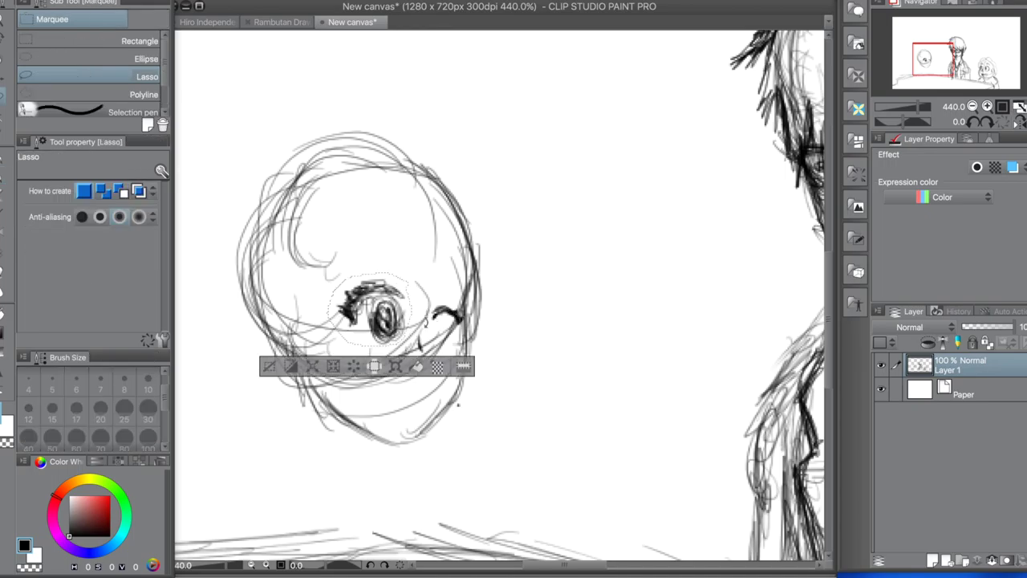
key("ctrl+t")
mouse_move(392, 321)
left_mouse_down()
mouse_move(404, 335)
mouse_move(395, 350)
left_mouse_up()
key("Return")
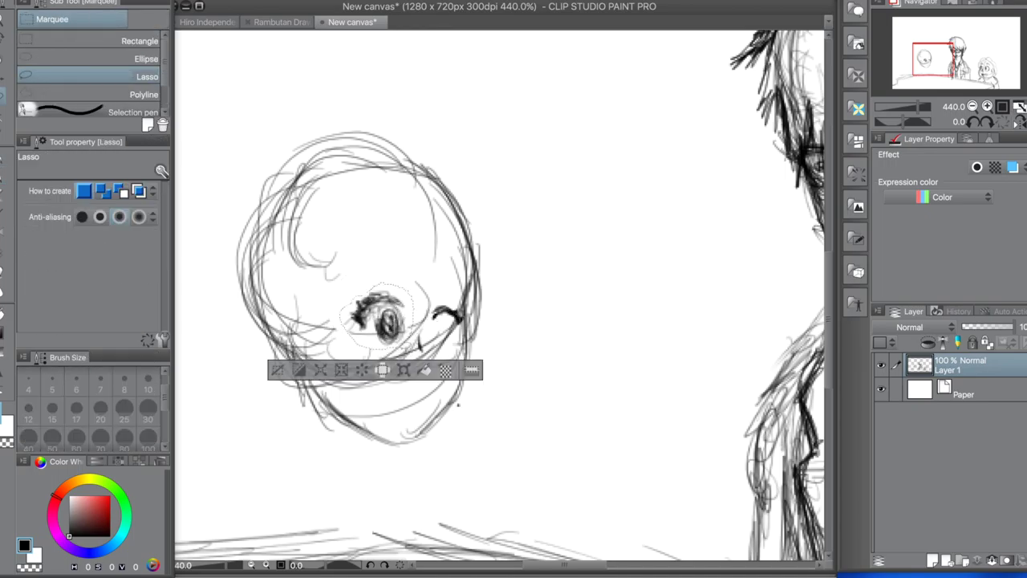
key("k")
left_click_drag(382, 410, 371, 408)
key("p")
Sketch a hair curve over the round head and hair strands beside the eye.
mouse_move(331, 292)
left_mouse_down()
mouse_move(333, 247)
mouse_move(350, 234)
mouse_move(417, 288)
mouse_move(459, 302)
left_mouse_up()
left_click_drag(450, 295, 473, 346)
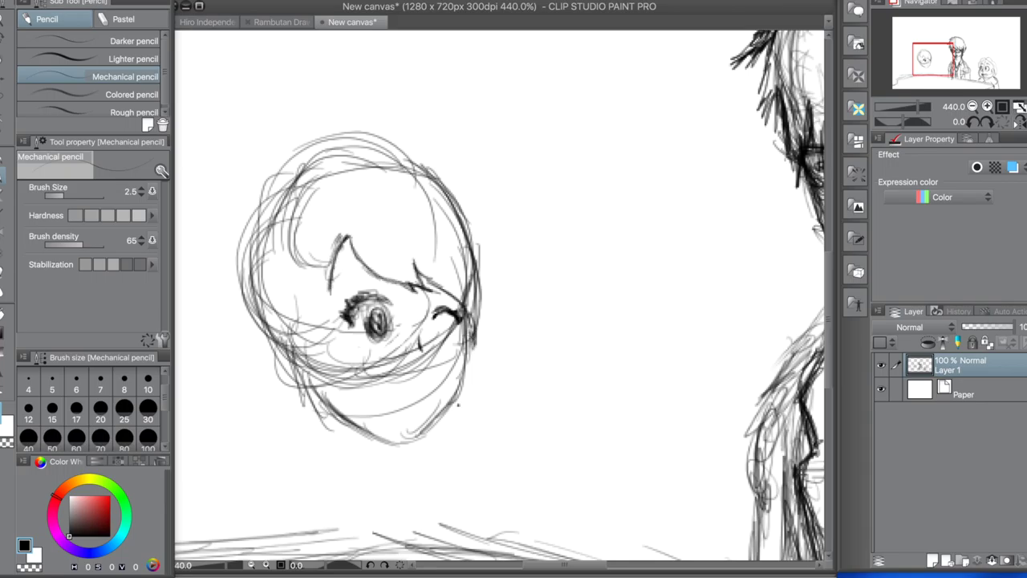
left_click_drag(420, 276, 454, 305)
left_click_drag(456, 269, 459, 300)
left_click_drag(350, 240, 438, 295)
left_click_drag(412, 240, 437, 299)
Draw the long jaw and neck lines, then darken the eye's lid, lashes and iris.
left_click_drag(416, 262, 460, 312)
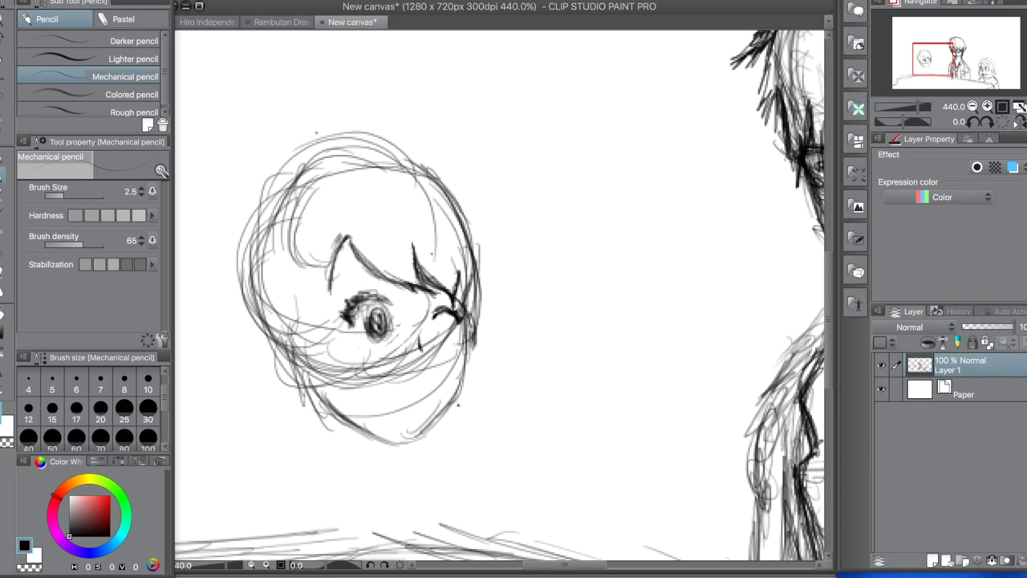
left_click_drag(448, 239, 480, 362)
mouse_move(337, 266)
left_mouse_down()
mouse_move(324, 374)
mouse_move(377, 486)
mouse_move(366, 533)
left_mouse_up()
scroll(497, 321, "down", 3)
left_click_drag(366, 395, 393, 455)
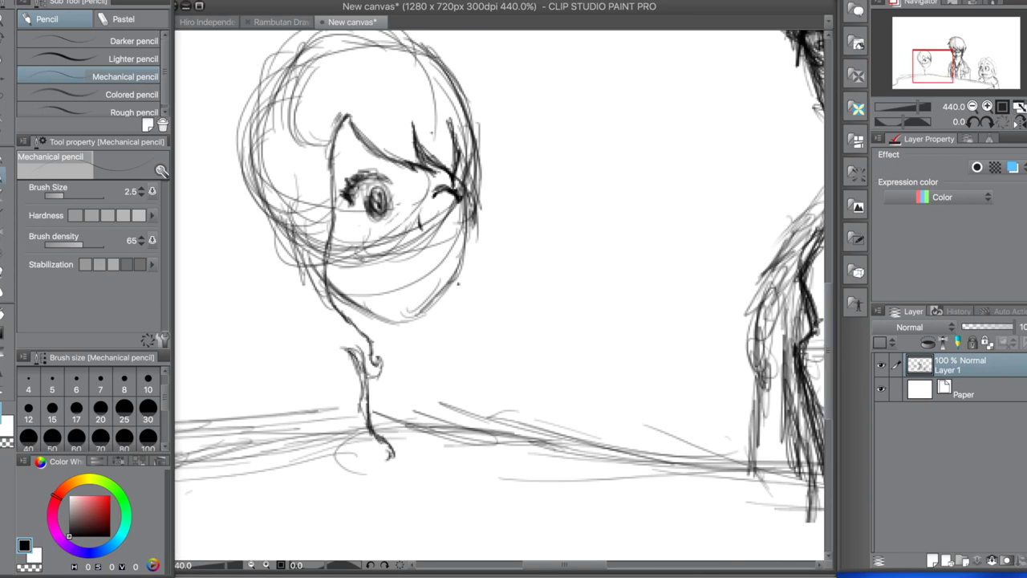
mouse_move(326, 262)
left_mouse_down()
mouse_move(377, 290)
mouse_move(387, 333)
mouse_move(370, 345)
left_mouse_up()
mouse_move(363, 270)
left_mouse_down()
mouse_move(380, 324)
mouse_move(431, 261)
mouse_move(393, 302)
left_mouse_up()
mouse_move(424, 257)
left_mouse_down()
mouse_move(389, 265)
mouse_move(428, 263)
left_mouse_up()
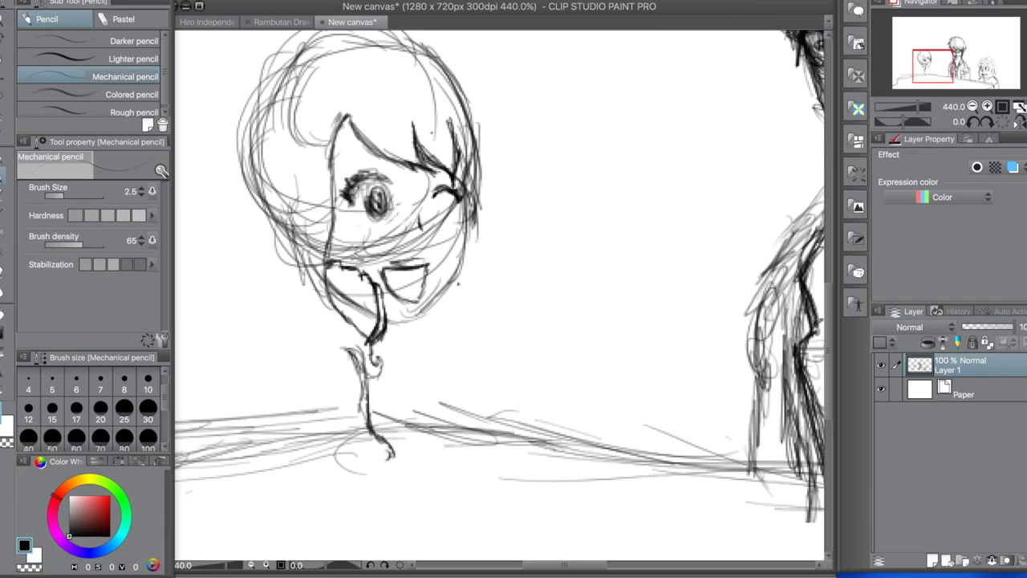
mouse_move(374, 172)
left_mouse_down()
mouse_move(390, 189)
mouse_move(377, 170)
left_mouse_up()
left_click_drag(356, 176, 390, 180)
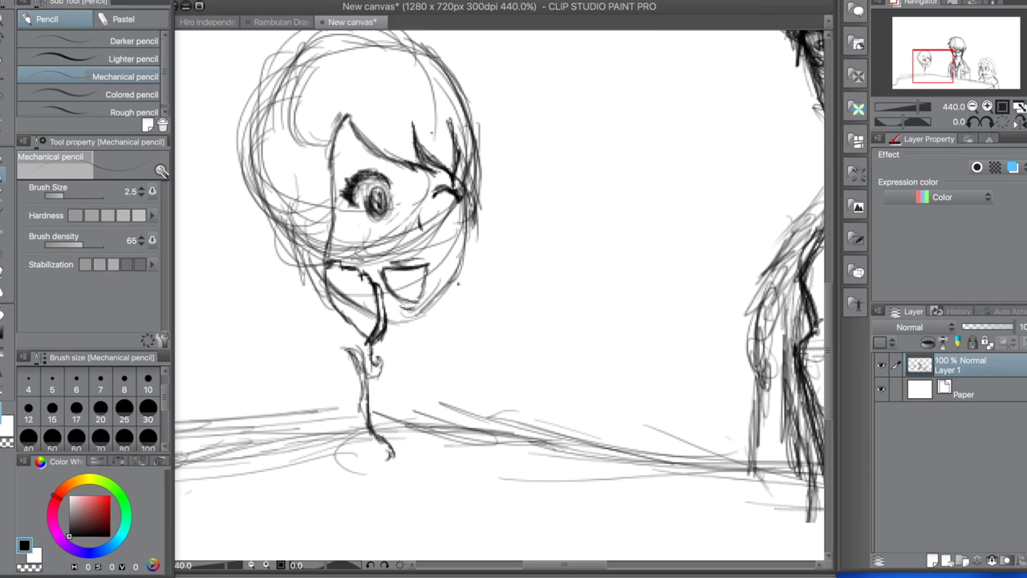
Undo the earlier jaw and neck strokes and redraw the jaw and neck line.
key("ctrl+z")
key("ctrl+z")
left_click_drag(369, 273, 390, 324)
left_click_drag(322, 287, 358, 340)
left_click_drag(347, 329, 335, 446)
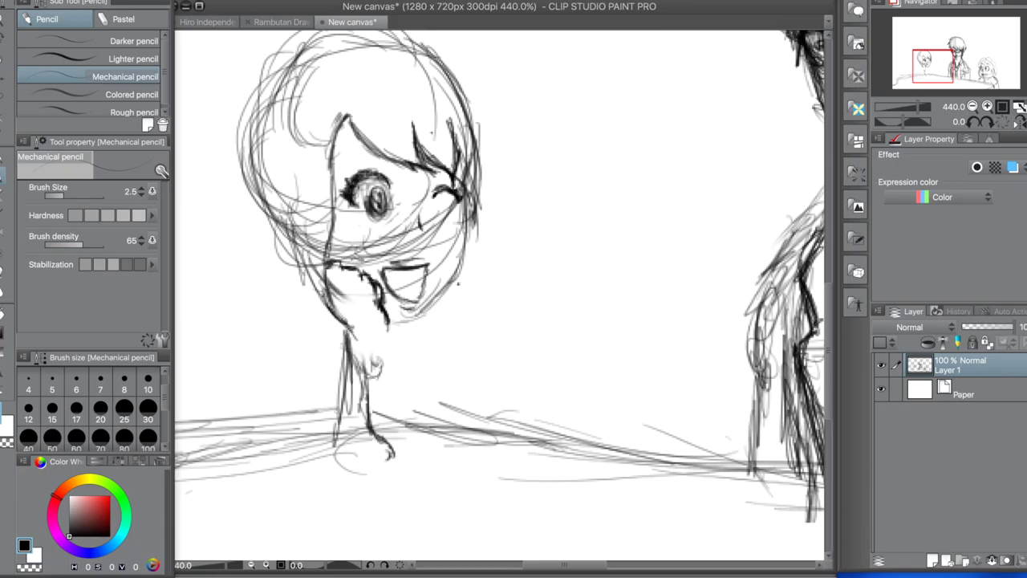
Sketch the arm rising to prop the chin, with the hand and left side.
left_click_drag(345, 360, 331, 473)
mouse_move(388, 311)
left_mouse_down()
mouse_move(390, 490)
mouse_move(321, 423)
mouse_move(345, 324)
left_mouse_up()
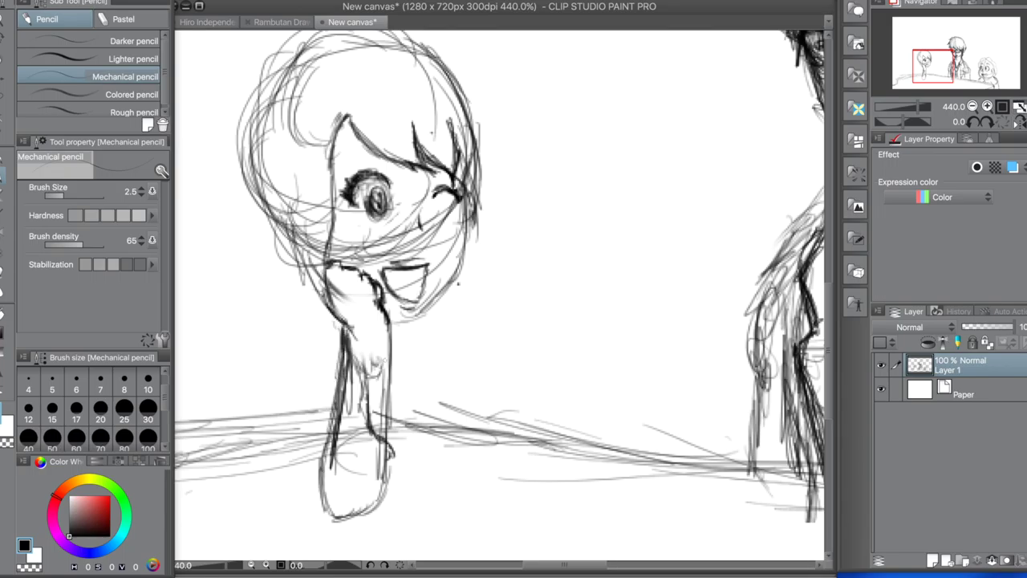
left_click_drag(353, 437, 319, 521)
left_click_drag(324, 341, 280, 449)
left_click_drag(327, 465, 300, 517)
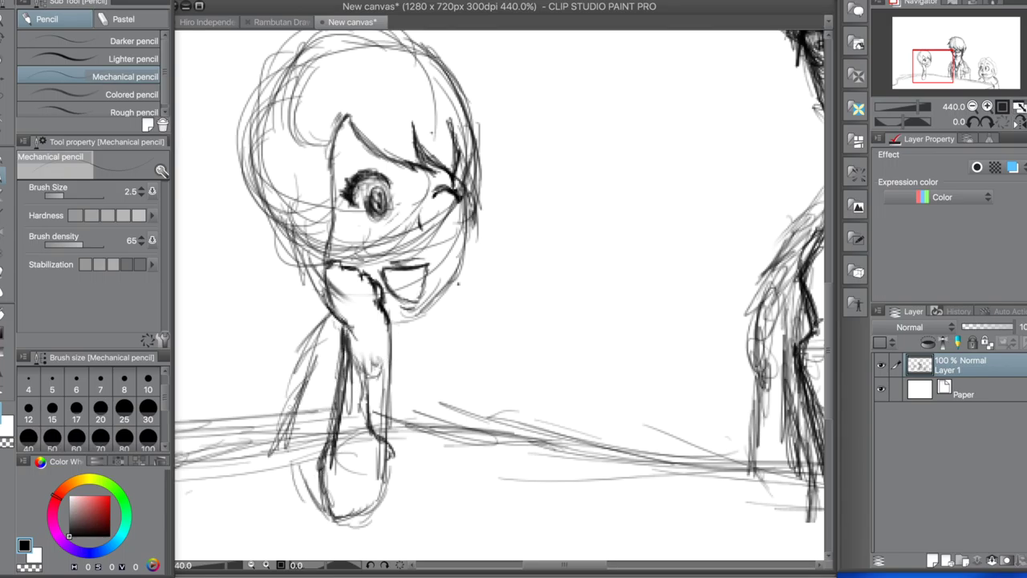
left_click_drag(329, 313, 271, 458)
left_click_drag(329, 381, 271, 525)
left_click_drag(328, 303, 303, 323)
key("ctrl+0")
mouse_move(380, 345)
left_mouse_down()
mouse_move(377, 394)
mouse_move(374, 385)
left_mouse_up()
mouse_move(412, 352)
left_mouse_down()
mouse_move(395, 369)
mouse_move(430, 396)
mouse_move(412, 387)
mouse_move(422, 377)
left_mouse_up()
Freehand-select the left girl, move her, and clear the selection.
key("m")
key("k")
key("ctrl+d")
Sketch the girl's arm and hand, both hair edges and her shoulders.
key("p")
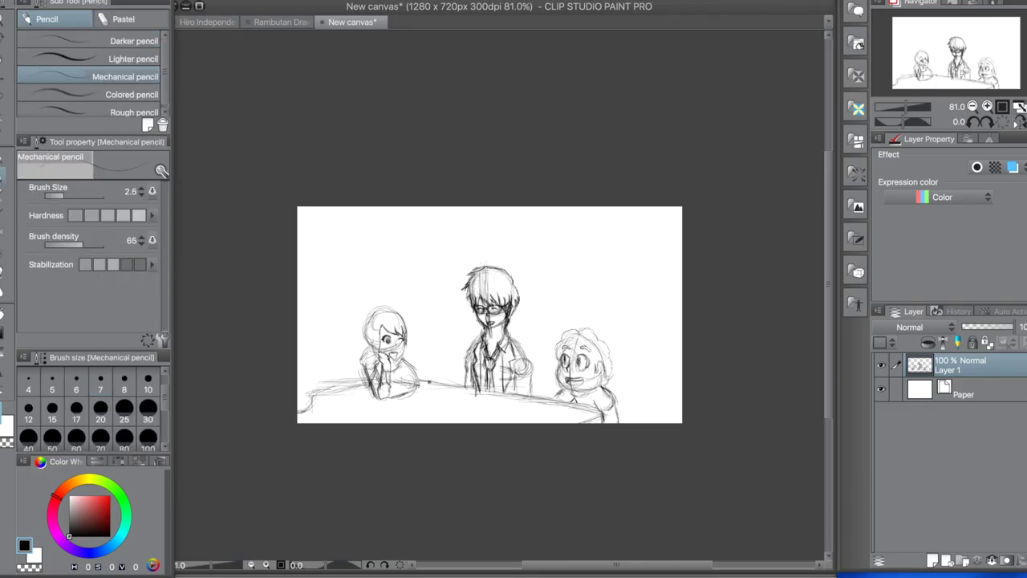
scroll(370, 355, "up", 5)
mouse_move(411, 342)
left_mouse_down()
mouse_move(406, 424)
mouse_move(360, 363)
left_mouse_up()
mouse_move(380, 199)
left_mouse_down()
mouse_move(353, 235)
mouse_move(353, 420)
left_mouse_up()
left_click_drag(350, 358, 346, 281)
mouse_move(382, 310)
left_mouse_down()
mouse_move(388, 379)
mouse_move(376, 332)
left_mouse_up()
left_click_drag(493, 236, 518, 366)
left_click_drag(477, 344, 488, 357)
left_click_drag(478, 360, 498, 384)
left_click_drag(494, 343, 510, 379)
left_click_drag(502, 293, 518, 371)
left_click_drag(499, 355, 525, 384)
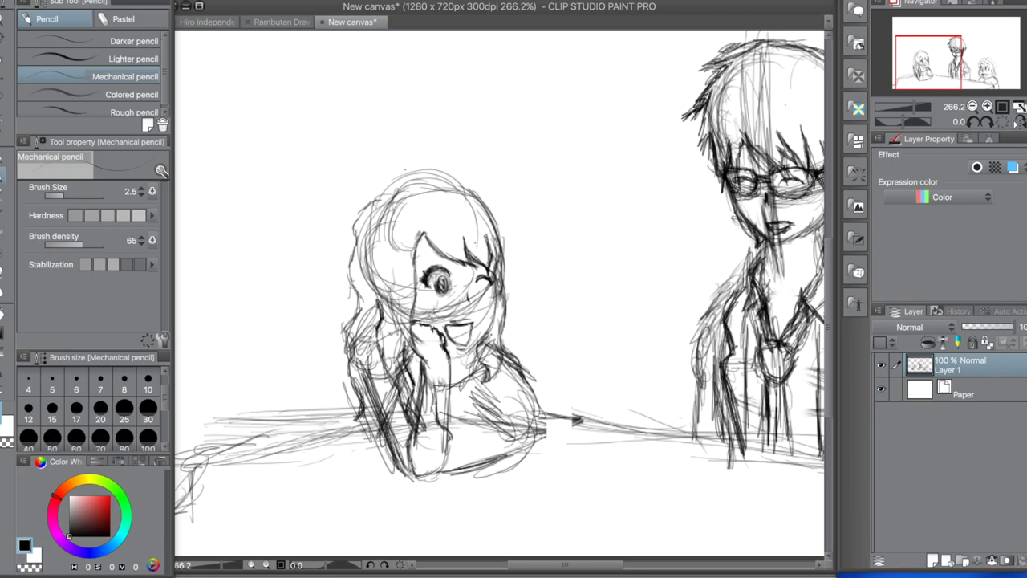
Add lines at the top of her hair and refine her left elbow and arm.
left_click_drag(404, 172, 477, 200)
left_click_drag(376, 220, 433, 170)
left_click_drag(358, 342, 327, 355)
mouse_move(345, 323)
left_mouse_down()
mouse_move(304, 384)
mouse_move(337, 420)
left_mouse_up()
mouse_move(352, 350)
left_mouse_down()
mouse_move(310, 393)
mouse_move(305, 414)
left_mouse_up()
left_click_drag(337, 396, 303, 447)
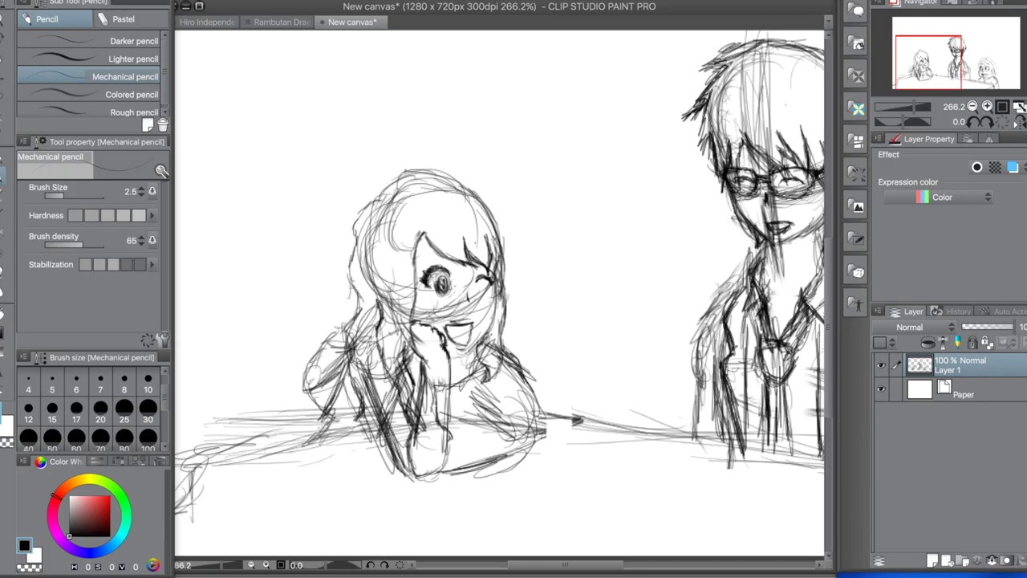
left_click_drag(348, 363, 305, 446)
left_click_drag(342, 356, 337, 385)
Add a small stroke at the glasses boy's eye.
left_click_drag(722, 321, 321, 320)
left_click_drag(618, 327, 610, 368)
left_click_drag(321, 321, 734, 321)
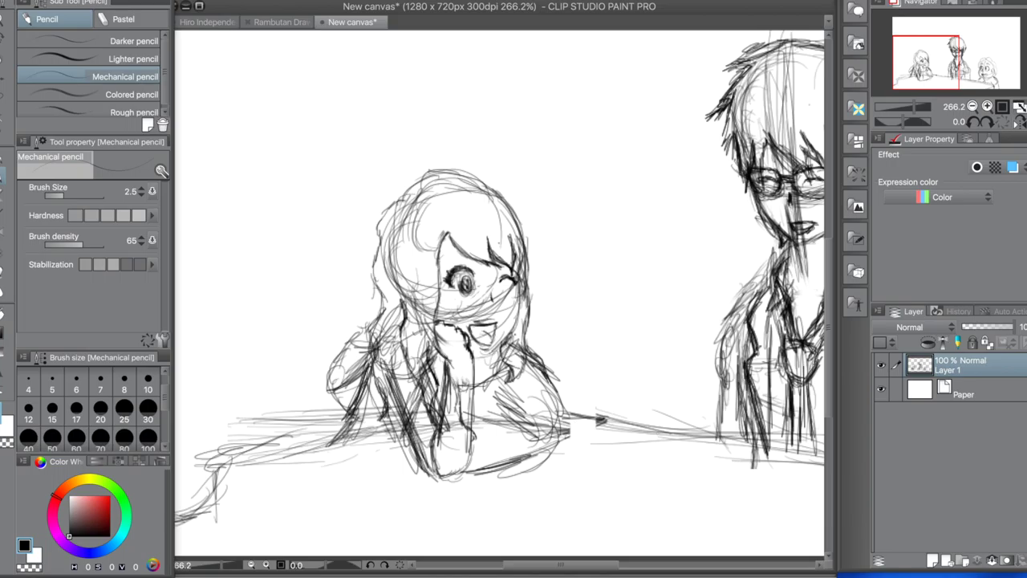
Redraw the girl's open mouth and lighten the glasses boy's mouth and chin lines.
mouse_move(466, 321)
left_mouse_down()
mouse_move(500, 350)
mouse_move(470, 349)
mouse_move(483, 340)
left_mouse_up()
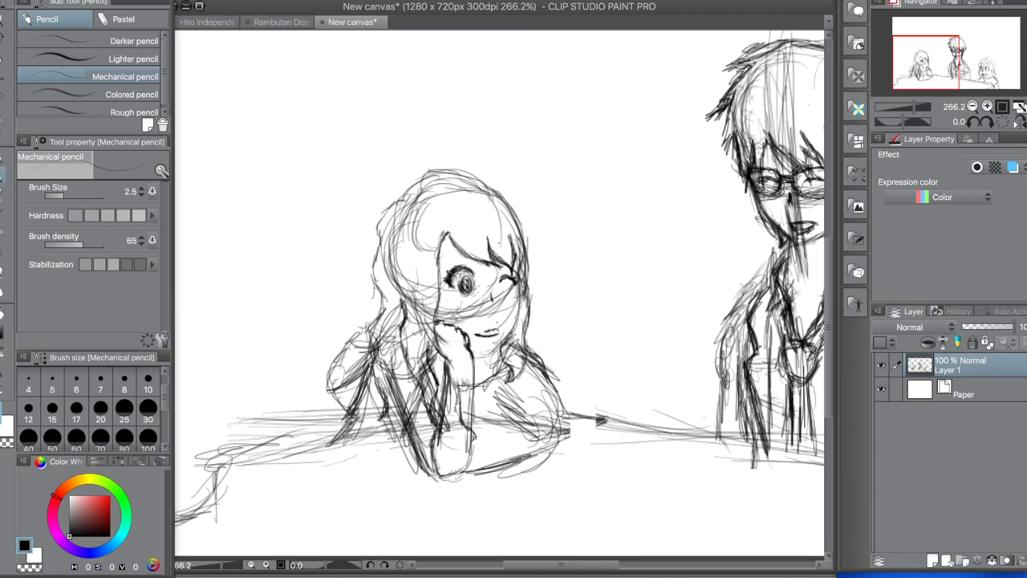
left_click_drag(810, 211, 794, 241)
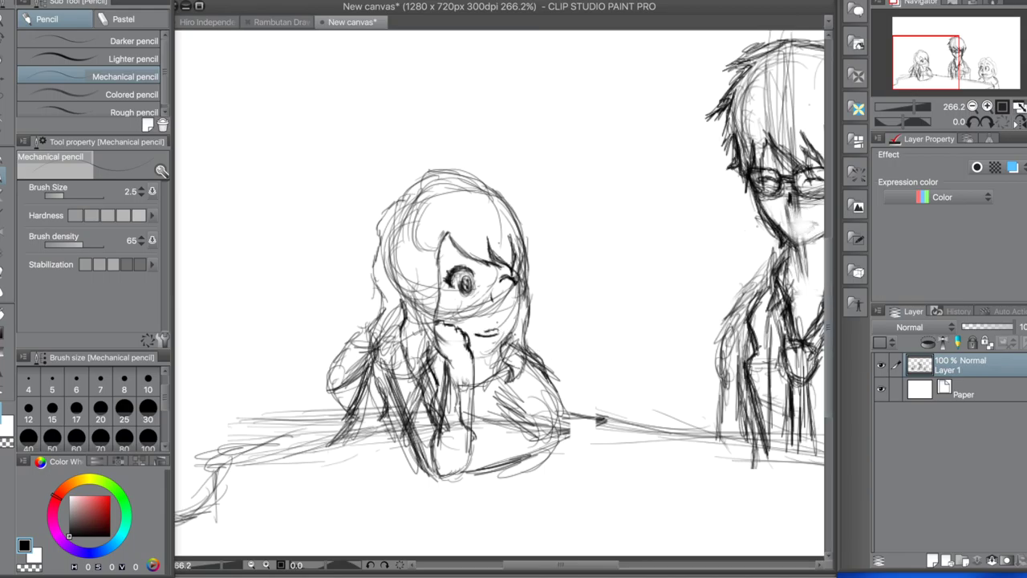
scroll(499, 289, "right", 5)
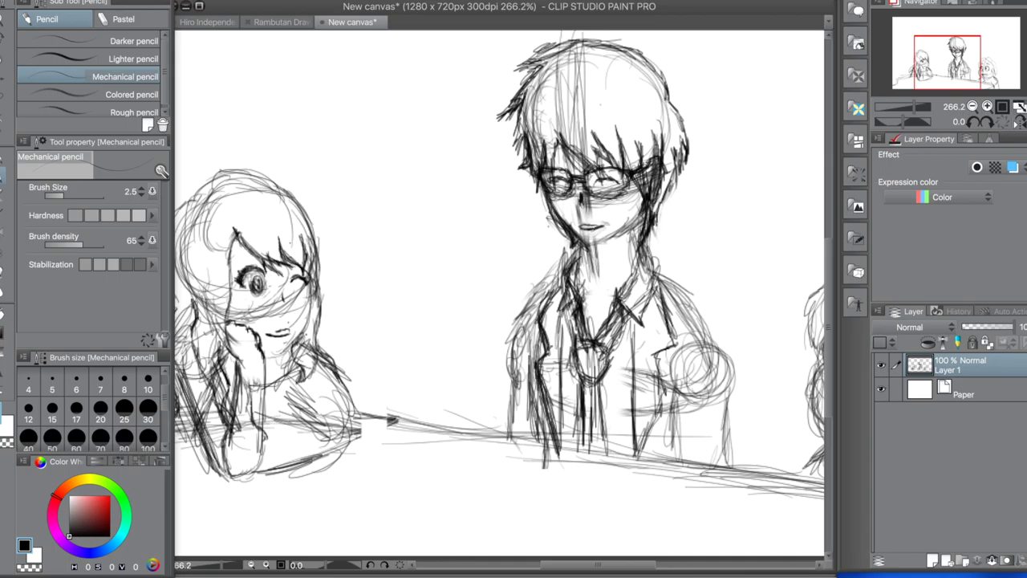
scroll(499, 293, "left", 5)
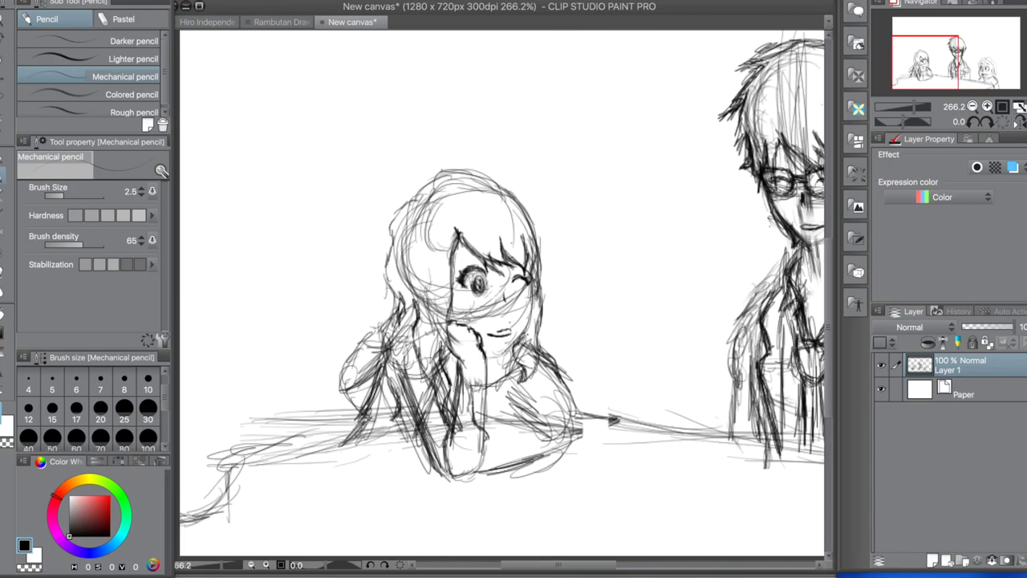
Trace a darker hair outline, sketch the arm to the sleeve, and erase cheek stray lines.
mouse_move(384, 281)
left_mouse_down()
mouse_move(445, 172)
mouse_move(539, 299)
left_mouse_up()
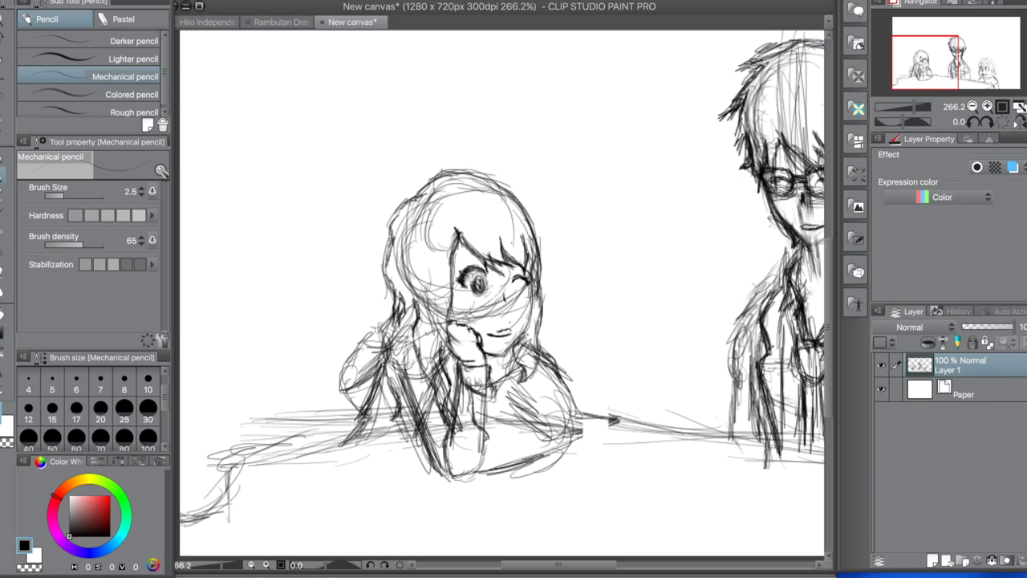
left_click_drag(382, 360, 414, 435)
left_click_drag(397, 393, 463, 487)
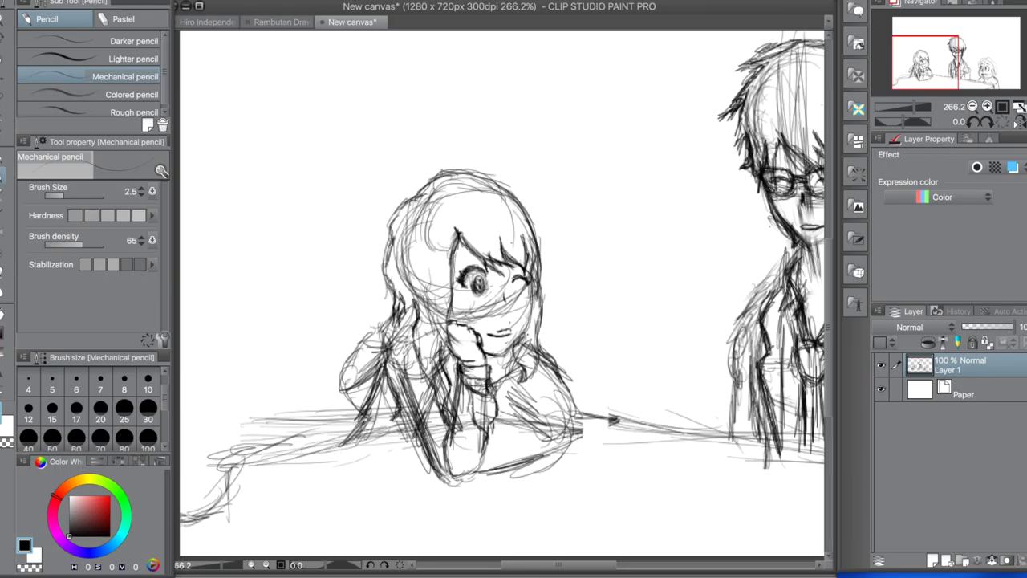
mouse_move(395, 365)
left_mouse_down()
mouse_move(438, 457)
mouse_move(357, 337)
mouse_move(393, 337)
mouse_move(361, 433)
left_mouse_up()
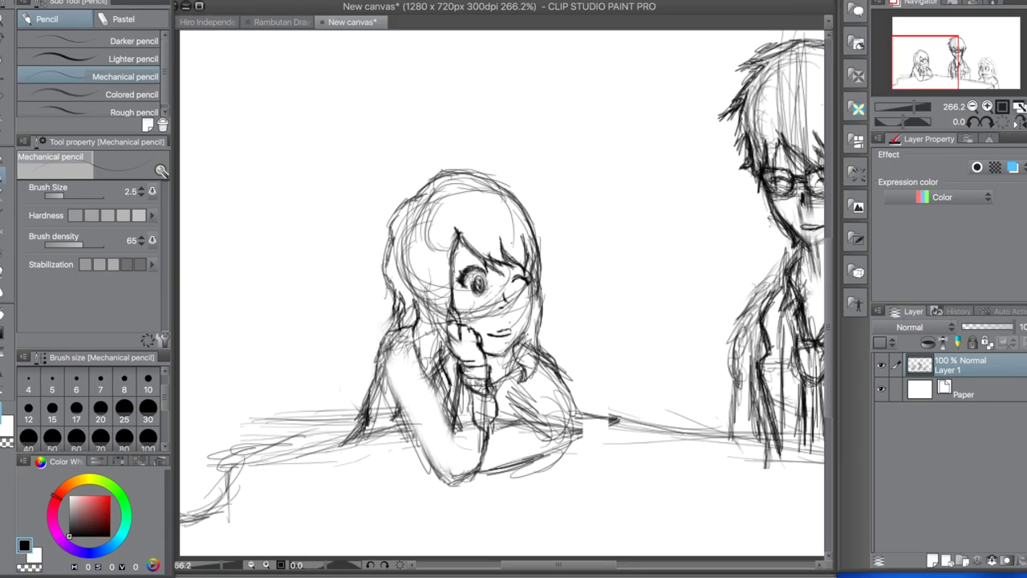
left_click_drag(493, 286, 526, 317)
Move the girl's mouth to a new position, then select and delete it.
key("m")
key("k")
mouse_move(480, 322)
left_mouse_down()
mouse_move(523, 353)
mouse_move(499, 330)
mouse_move(507, 350)
left_mouse_up()
key("ctrl+d")
key("p")
key("m")
key("Delete")
key("ctrl+d")
key("p")
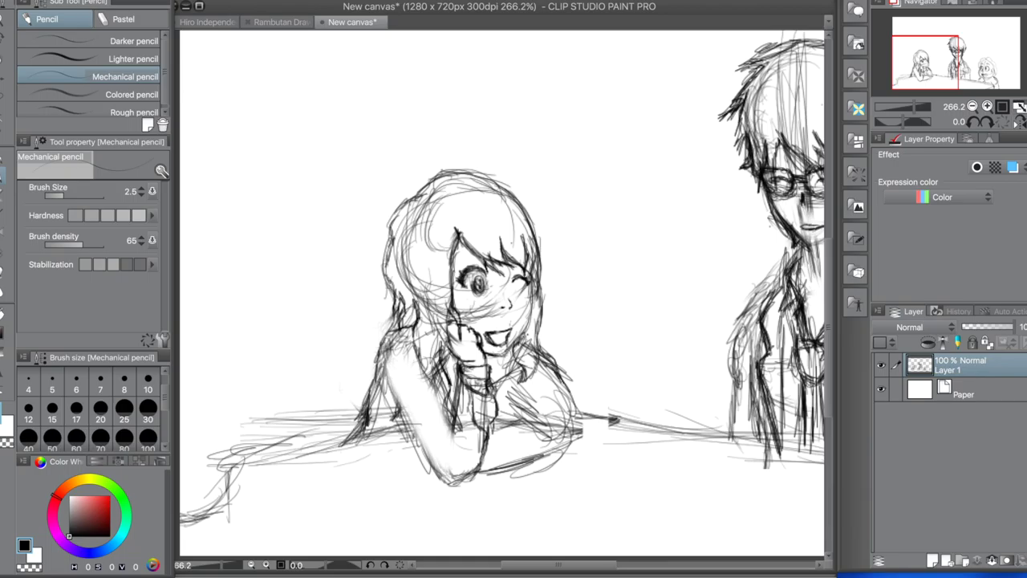
Marquee-select the mouth and free-transform it into place.
key("m")
left_click_drag(480, 316, 522, 353)
key("k")
key("ctrl+t")
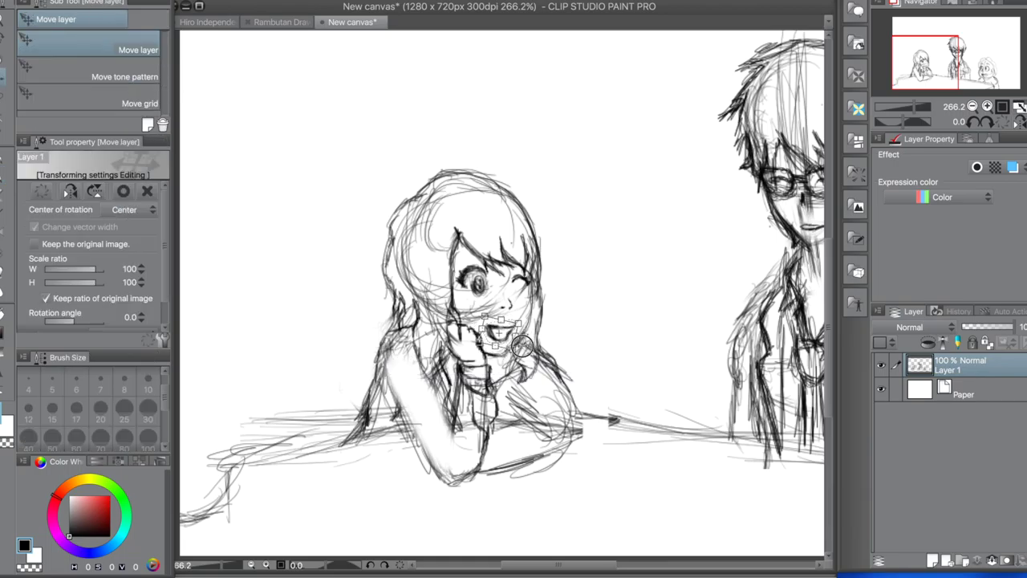
key("Return")
key("ctrl+d")
key("p")
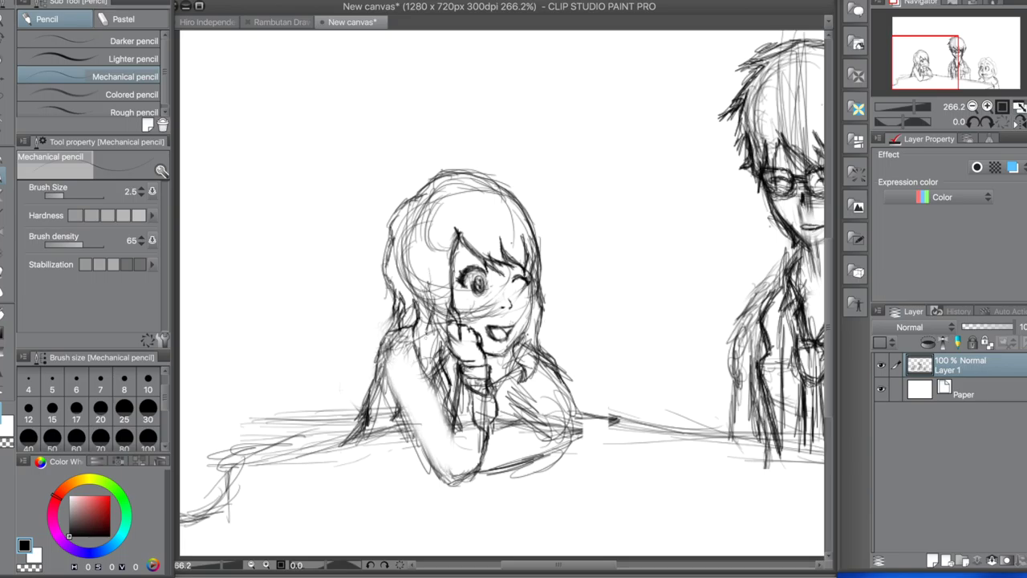
Add hair strands across the top and down the left side.
left_click_drag(459, 189, 530, 238)
mouse_move(450, 250)
left_mouse_down()
mouse_move(441, 332)
mouse_move(428, 307)
left_mouse_up()
mouse_move(414, 230)
left_mouse_down()
mouse_move(391, 297)
mouse_move(401, 316)
left_mouse_up()
left_click_drag(414, 210, 390, 288)
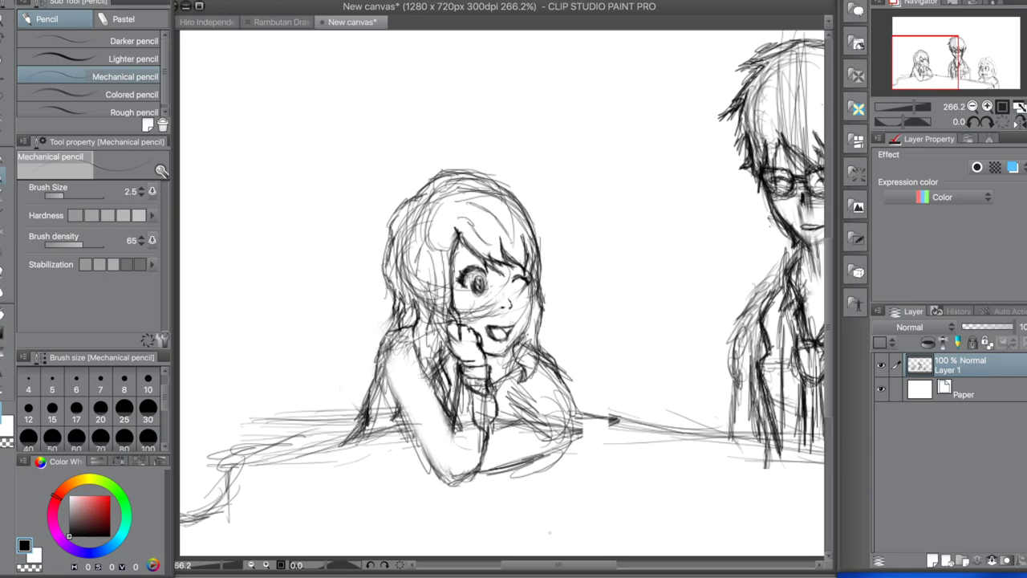
key("ctrl+0")
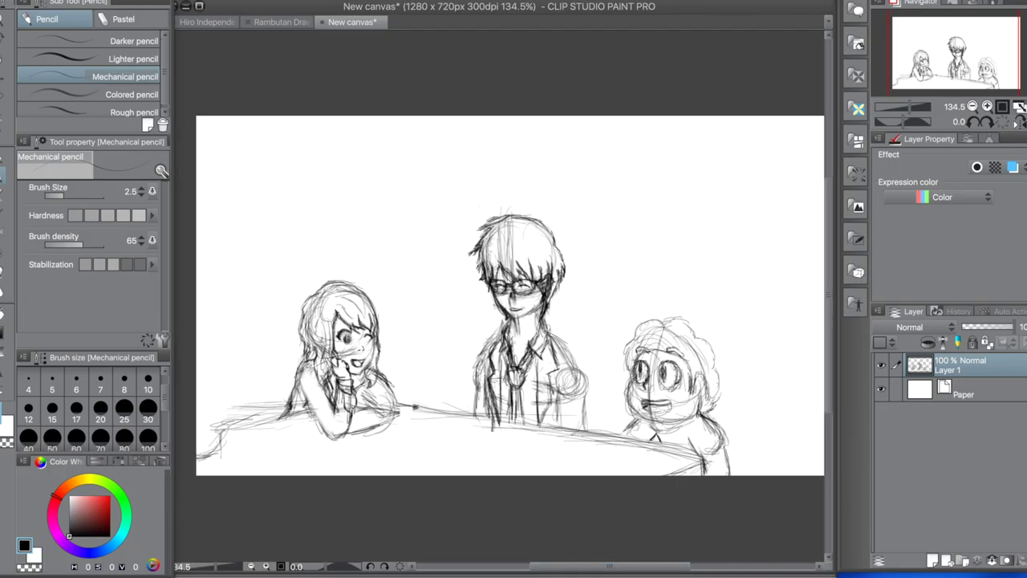
Fade Layer 1 to 27% opacity and add a raster layer named 'Kaori Hair Ink'.
key("p")
left_click_drag(1012, 327, 973, 326)
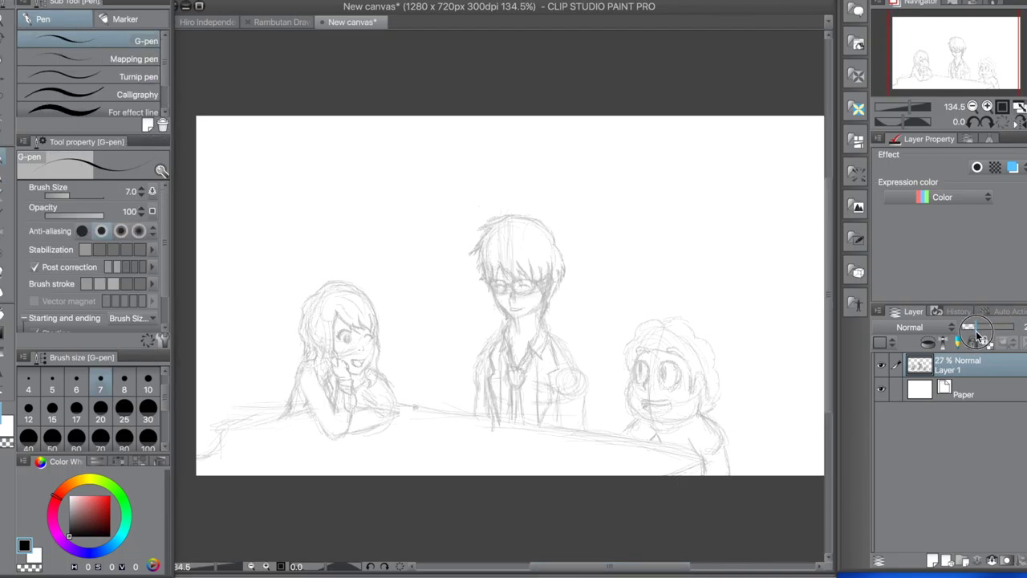
key("ctrl+shift+n")
key("BackSpace")
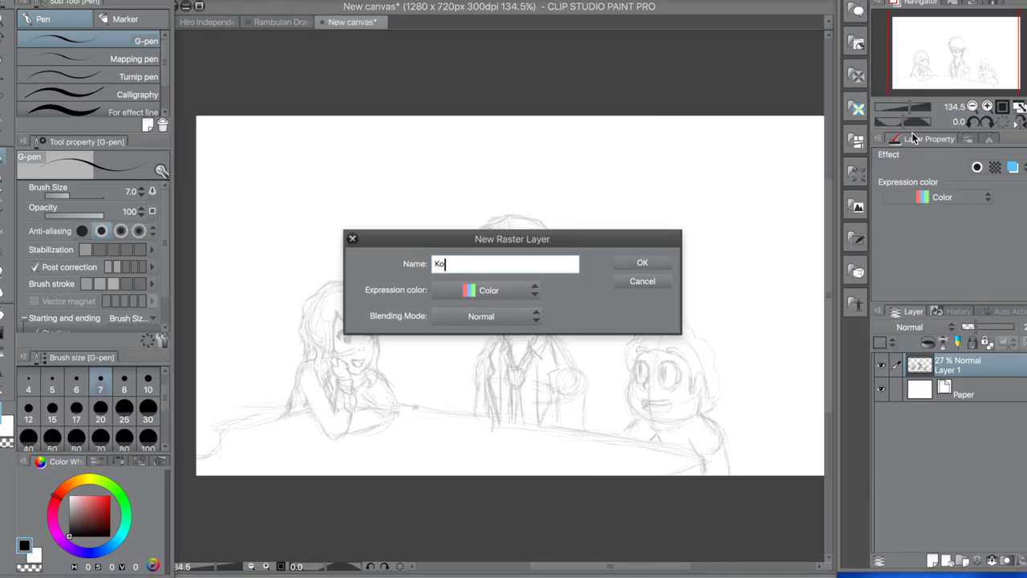
type("Kaori Hair Ink")
key("Return")
Ink the girl's long outer hair outline with the G-pen.
scroll(337, 336, "up", 5)
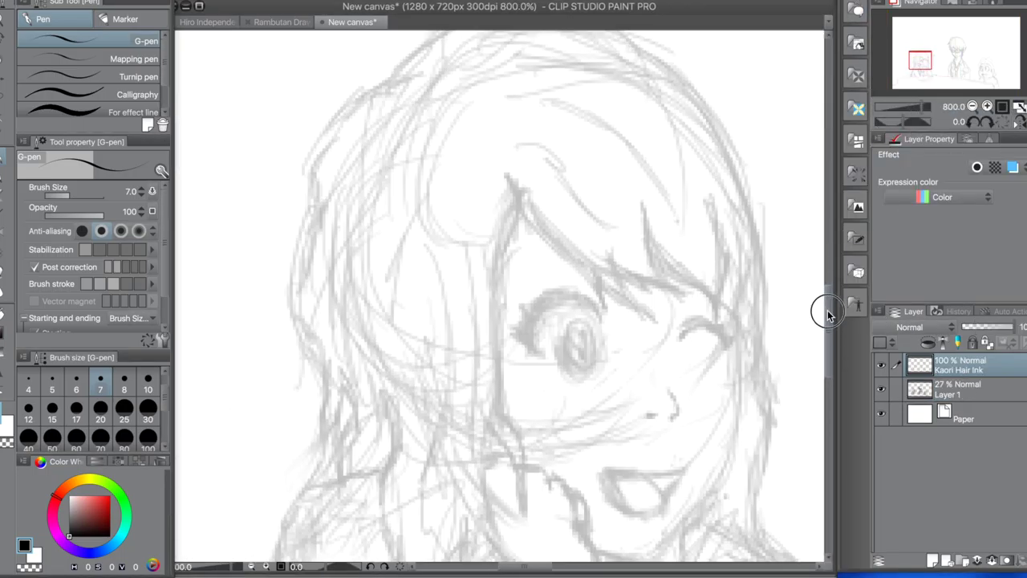
left_click_drag(404, 72, 327, 142)
key("ctrl+z")
mouse_move(390, 89)
left_mouse_down()
mouse_move(294, 298)
mouse_move(299, 367)
mouse_move(341, 481)
left_mouse_up()
left_click_drag(351, 431, 340, 486)
scroll(340, 474, "down", 3)
left_click_drag(377, 269, 292, 370)
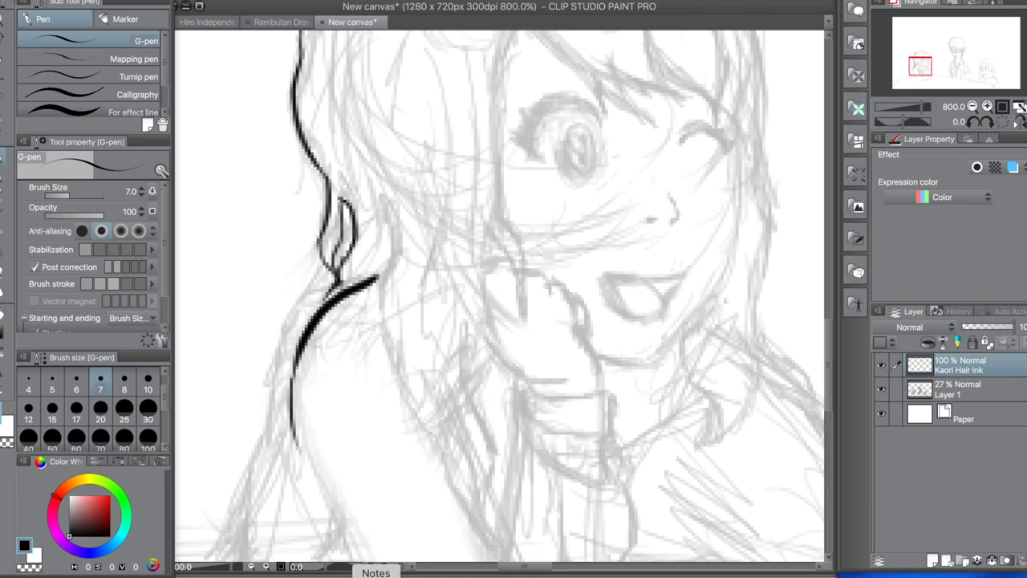
scroll(291, 371, "down", 2)
Ink the arm and body contour down to the hook and the curved sleeve cuff.
mouse_move(297, 230)
left_mouse_down()
mouse_move(520, 568)
mouse_move(409, 453)
mouse_move(541, 567)
mouse_move(538, 528)
left_mouse_up()
left_click_drag(618, 275, 566, 486)
left_click_drag(582, 451, 523, 540)
mouse_move(518, 200)
left_mouse_down()
mouse_move(619, 249)
mouse_move(615, 274)
left_mouse_up()
left_click_drag(617, 229, 613, 313)
Ink a line down from the cuff, an inner arm line and short hatch marks.
mouse_move(518, 202)
left_mouse_down()
mouse_move(476, 393)
mouse_move(488, 438)
left_mouse_up()
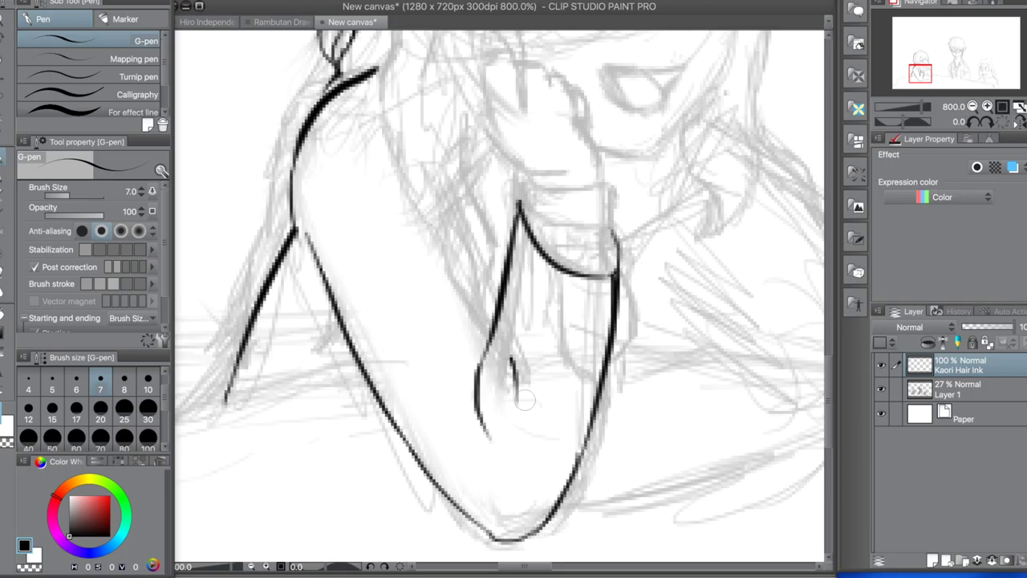
left_click_drag(574, 341, 568, 458)
left_click_drag(454, 465, 457, 488)
left_click_drag(402, 408, 404, 426)
left_click_drag(374, 342, 378, 356)
Extend the right arm contour upward and ink the cuff's top and right edge.
left_click_drag(355, 316, 358, 327)
left_click_drag(613, 273, 610, 203)
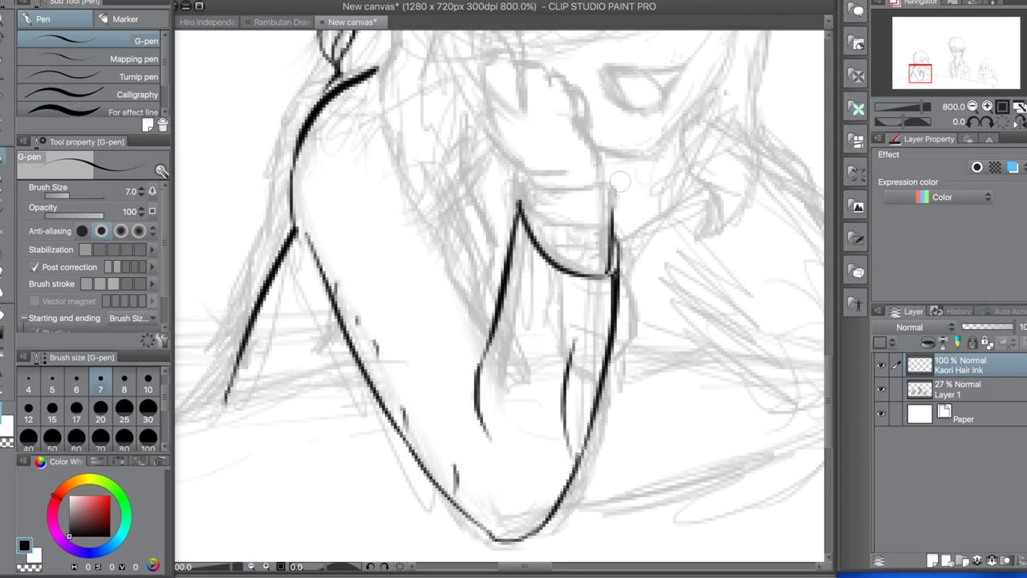
left_click_drag(530, 199, 607, 268)
left_click_drag(520, 210, 615, 272)
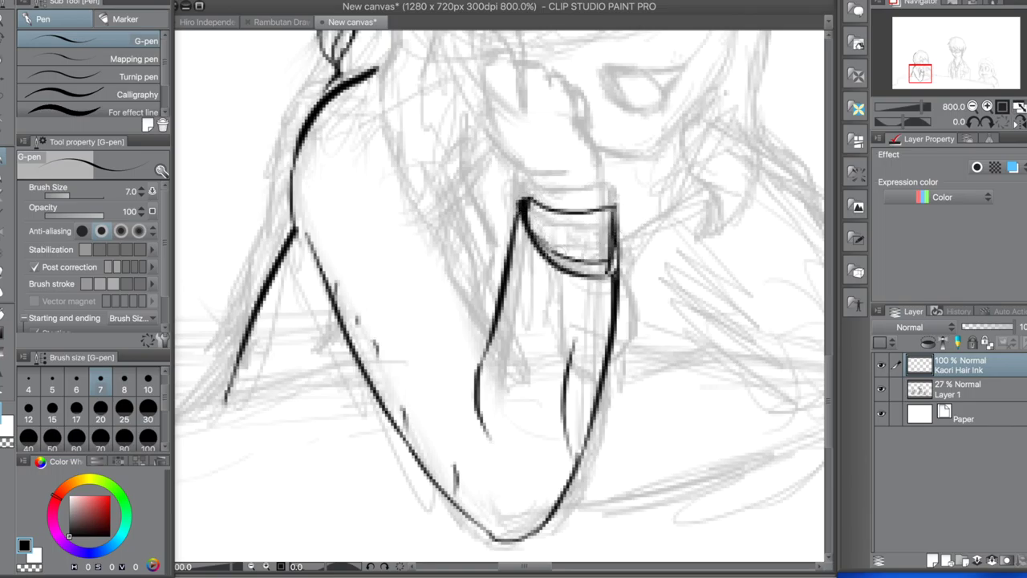
left_click_drag(536, 194, 477, 90)
scroll(794, 304, "up", 5)
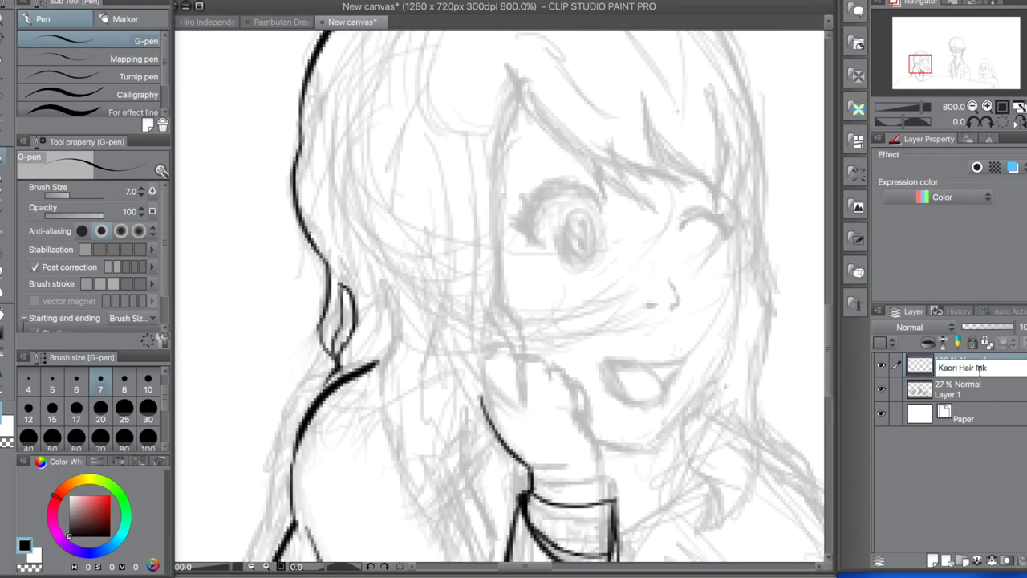
scroll(825, 374, "down", 4)
Lasso the inked arm, cut it, and paste it onto its own layer.
key("m")
mouse_move(499, 246)
left_mouse_down()
mouse_move(598, 546)
mouse_move(319, 369)
mouse_move(281, 88)
mouse_move(498, 177)
left_mouse_up()
key("ctrl+x")
key("ctrl+v")
Name the pasted layer 'Kaori Clothes', clear the selection and return to Kaori Hair Ink with the G-pen.
key("BackSpace")
key("BackSpace")
key("BackSpace")
key("BackSpace")
key("BackSpace")
key("BackSpace")
key("BackSpace")
key("BackSpace")
key("BackSpace")
key("BackSpace")
key("BackSpace")
key("BackSpace")
key("BackSpace")
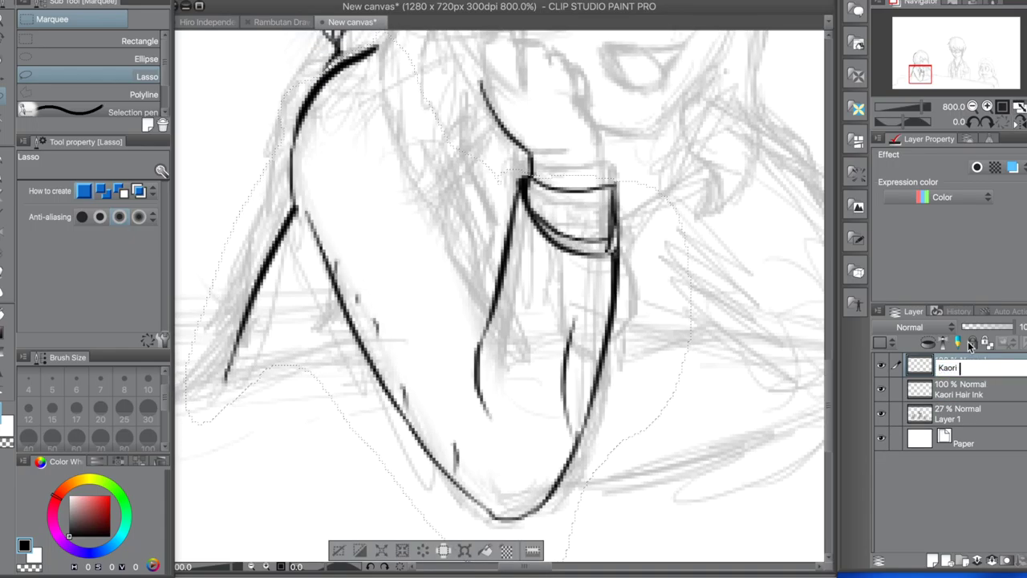
type("Clothes")
key("Return")
scroll(802, 401, "up", 4)
key("p")
key("ctrl+d")
left_click(959, 389)
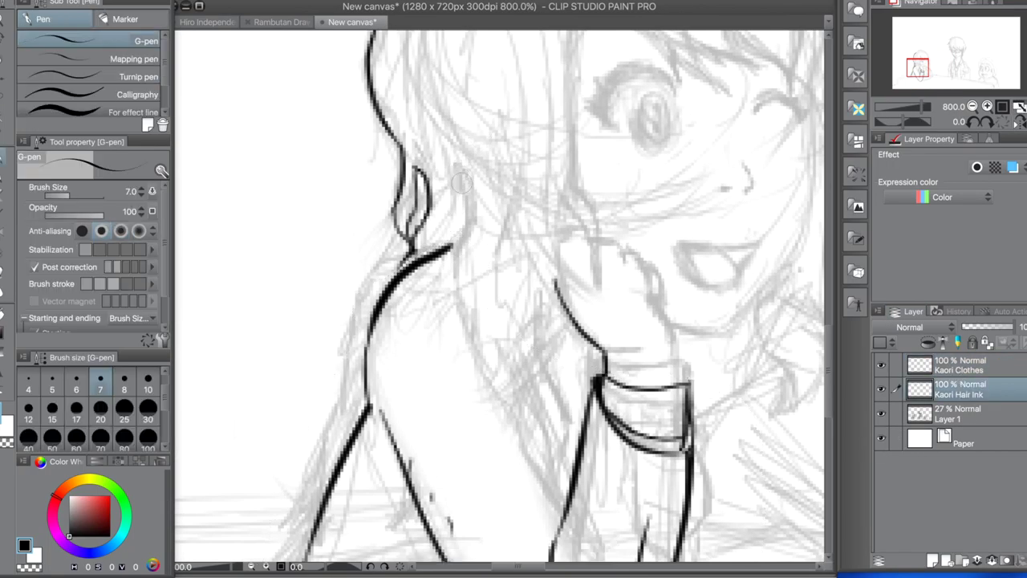
Ink the outline of Kaori's arm and the hair strokes beside it.
mouse_move(458, 174)
left_mouse_down()
mouse_move(481, 416)
mouse_move(559, 489)
left_mouse_up()
left_click_drag(571, 395, 559, 491)
left_click_drag(538, 286, 567, 389)
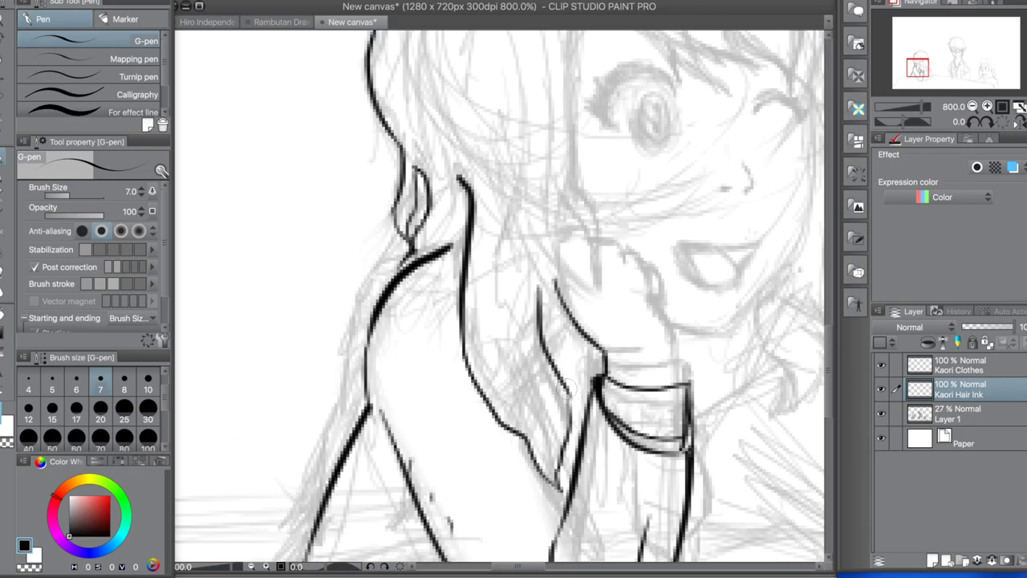
left_click_drag(552, 240, 537, 289)
mouse_move(562, 197)
left_mouse_down()
mouse_move(567, 288)
mouse_move(595, 290)
left_mouse_up()
Ink the outer line of Kaori's hair with strands curving out to the right.
scroll(587, 150, "up", 3)
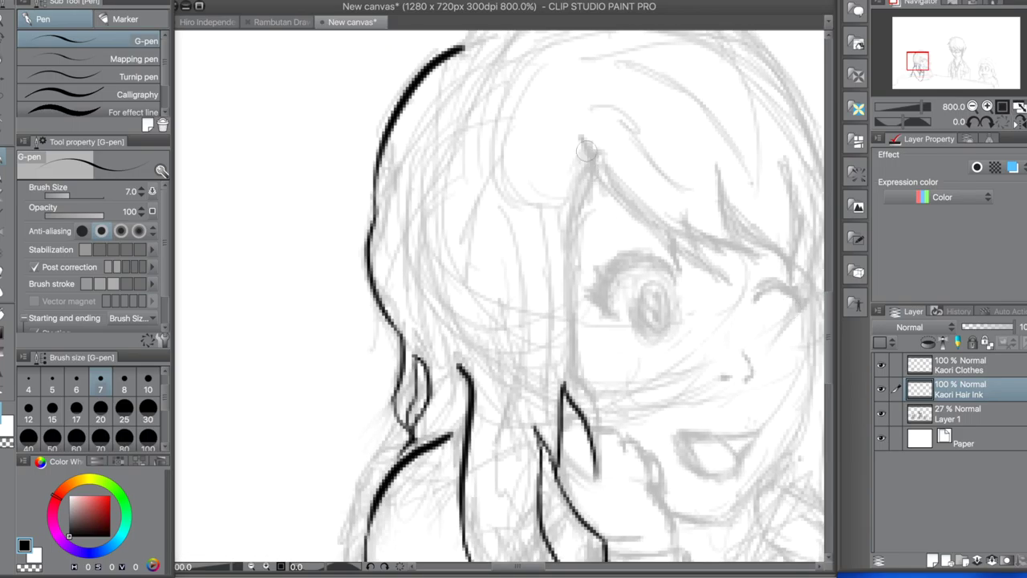
mouse_move(586, 150)
left_mouse_down()
mouse_move(575, 385)
mouse_move(598, 478)
left_mouse_up()
left_click_drag(588, 151, 677, 267)
mouse_move(670, 225)
left_mouse_down()
mouse_move(727, 279)
mouse_move(726, 250)
mouse_move(761, 244)
left_mouse_up()
left_click_drag(725, 190, 790, 268)
key("ctrl+z")
left_click_drag(790, 170, 783, 282)
mouse_move(527, 566)
left_mouse_down()
mouse_move(551, 566)
mouse_move(532, 566)
left_mouse_up()
scroll(514, 241, "up", 4)
mouse_move(362, 272)
left_mouse_down()
mouse_move(570, 194)
mouse_move(637, 251)
mouse_move(733, 406)
left_mouse_up()
left_click_drag(831, 281, 831, 369)
mouse_move(726, 96)
left_mouse_down()
mouse_move(762, 273)
mouse_move(728, 313)
left_mouse_up()
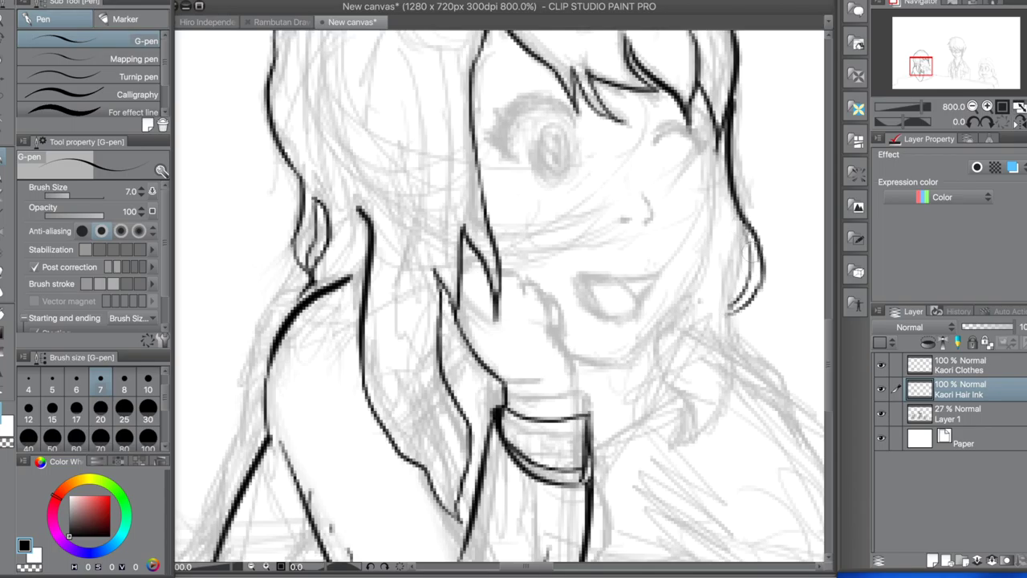
Ink the right-side hair strands near the shoulder and the right cheek and jawline.
mouse_move(759, 237)
left_mouse_down()
mouse_move(722, 406)
mouse_move(735, 459)
left_mouse_up()
mouse_move(679, 413)
left_mouse_down()
mouse_move(689, 517)
mouse_move(648, 438)
left_mouse_up()
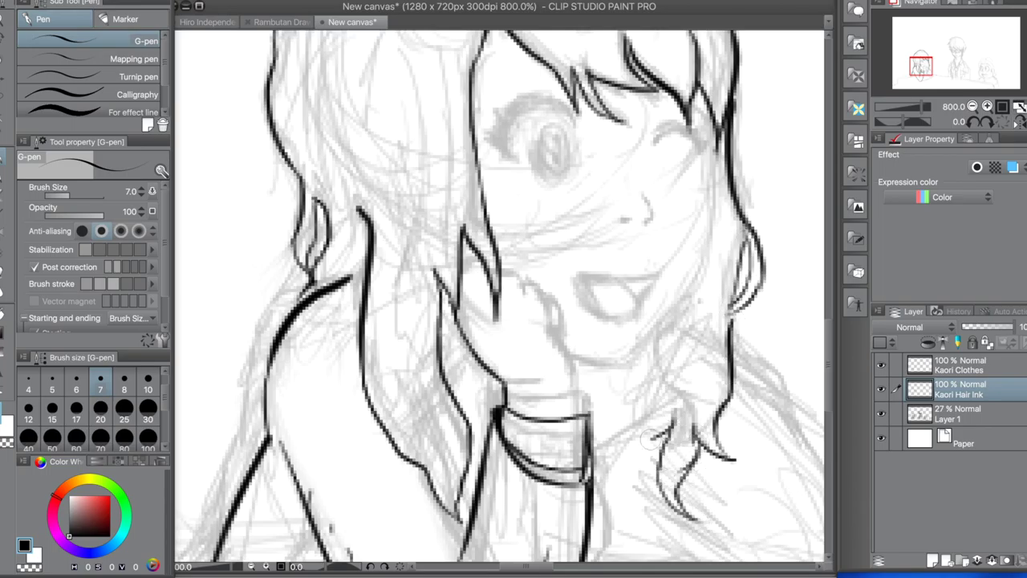
left_click_drag(669, 369, 642, 445)
left_click_drag(654, 321, 642, 397)
mouse_move(703, 150)
left_mouse_down()
mouse_move(722, 252)
mouse_move(634, 353)
left_mouse_up()
key("ctrl+z")
left_click_drag(573, 359, 630, 367)
Ink the nose, winking eye, open eye with iris and nearby hair strands.
left_click_drag(648, 202, 647, 227)
left_click_drag(619, 219, 631, 221)
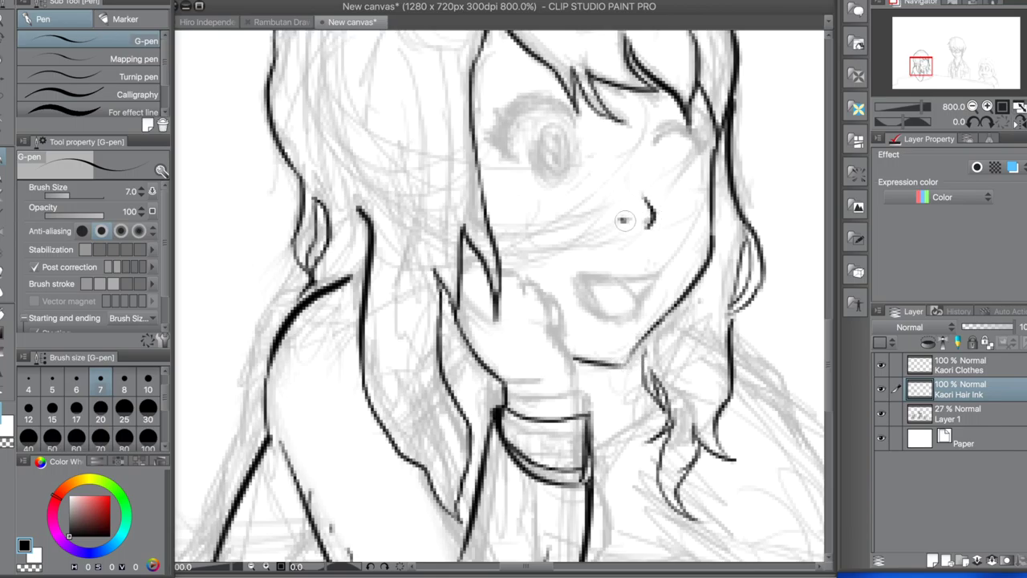
mouse_move(656, 147)
left_mouse_down()
mouse_move(681, 131)
mouse_move(703, 149)
left_mouse_up()
key("ctrl+z")
mouse_move(571, 113)
left_mouse_down()
mouse_move(503, 148)
mouse_move(514, 113)
mouse_move(506, 146)
left_mouse_up()
key("ctrl+z")
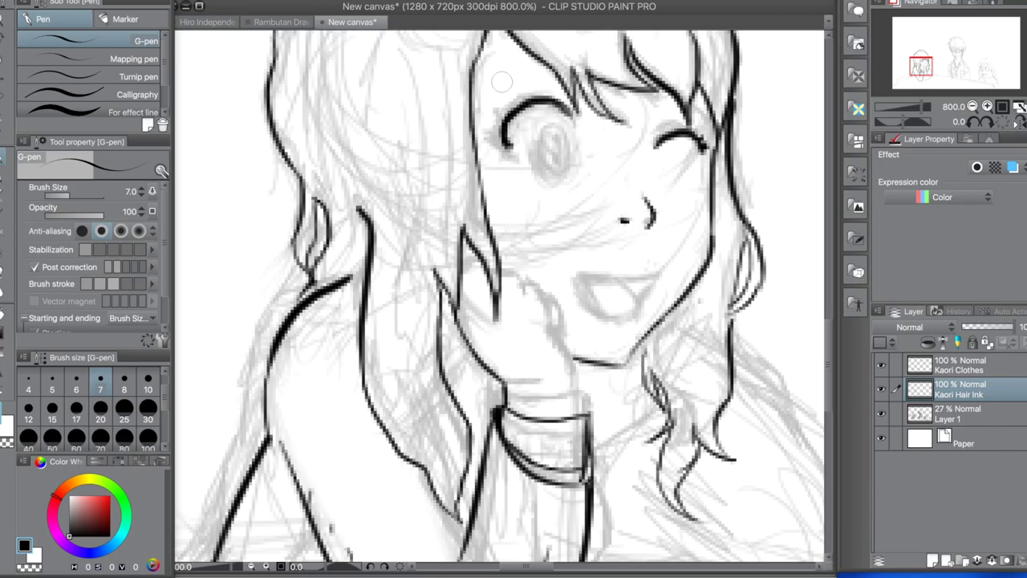
left_click_drag(492, 74, 554, 52)
left_click_drag(661, 90, 702, 119)
mouse_move(536, 120)
left_mouse_down()
mouse_move(546, 183)
mouse_move(571, 138)
mouse_move(546, 119)
mouse_move(562, 120)
mouse_move(557, 157)
left_mouse_up()
key("ctrl+z")
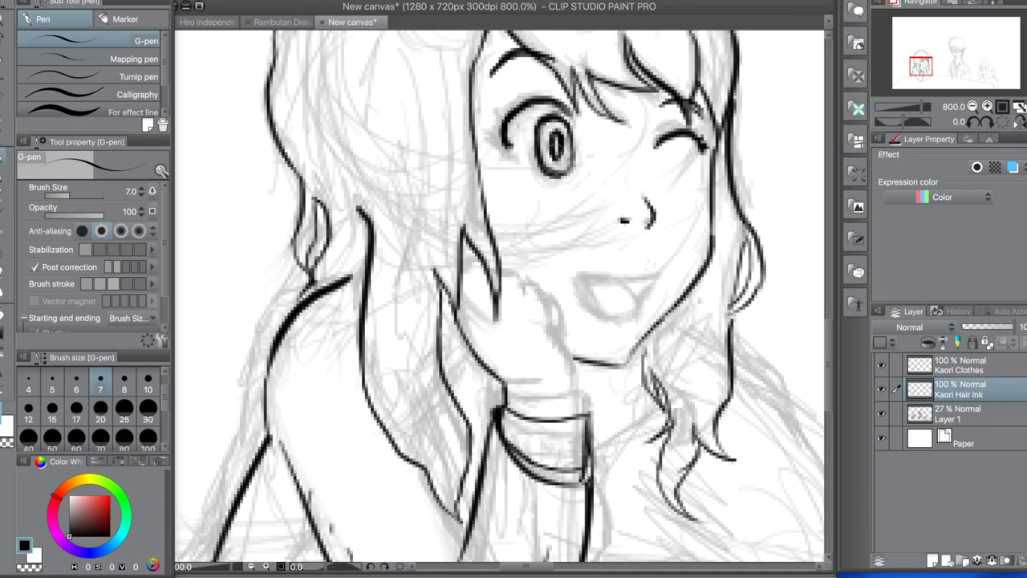
Ink the open mouth and the hand pressed against the cheek down to the wrist.
mouse_move(583, 275)
left_mouse_down()
mouse_move(648, 282)
mouse_move(612, 299)
left_mouse_up()
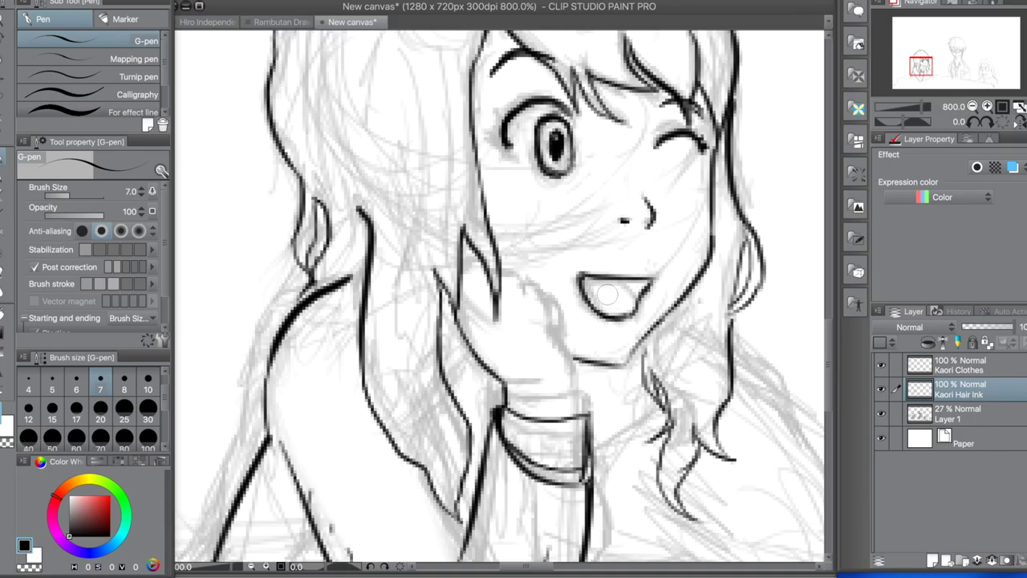
left_click_drag(464, 259, 497, 264)
mouse_move(499, 277)
left_mouse_down()
mouse_move(528, 273)
mouse_move(570, 345)
left_mouse_up()
left_click_drag(554, 303, 581, 411)
left_click_drag(550, 324, 560, 339)
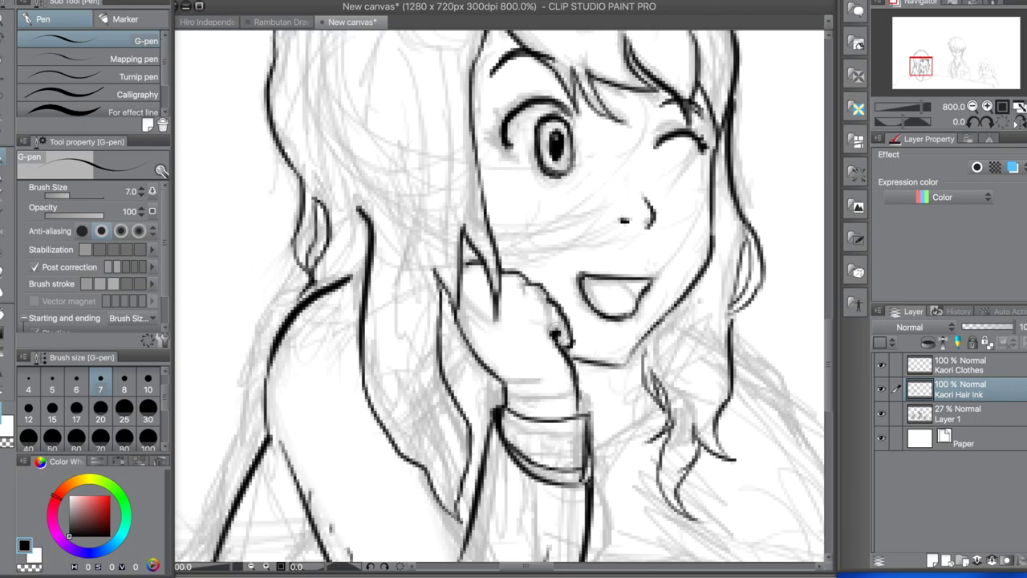
scroll(544, 217, "down", 5)
double_click(972, 393)
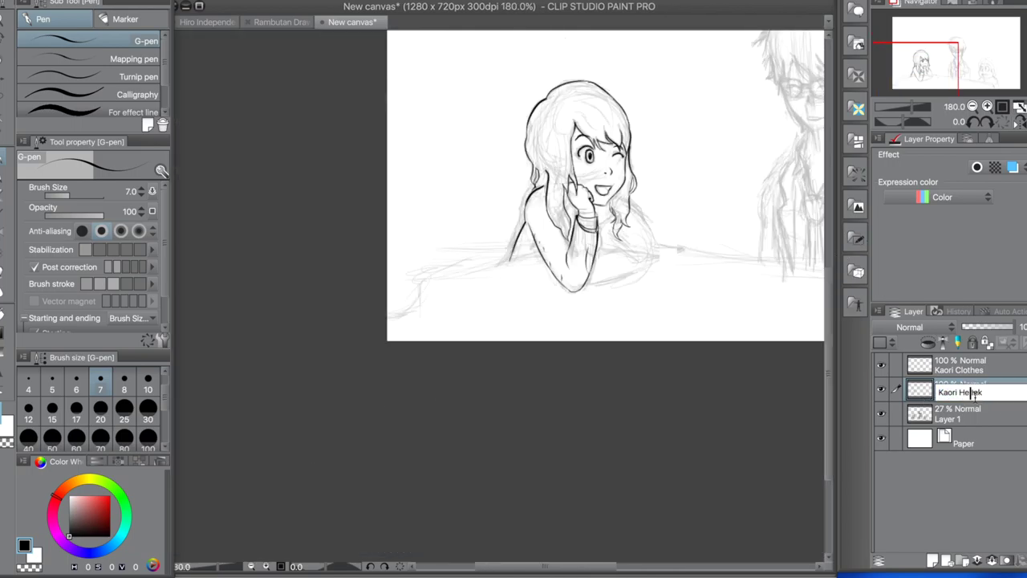
Confirm the name 'Kaori Head Ink', then on Kaori Clothes ink the clothing line below the chin.
key("Return")
scroll(655, 215, "up", 5)
left_click(959, 365)
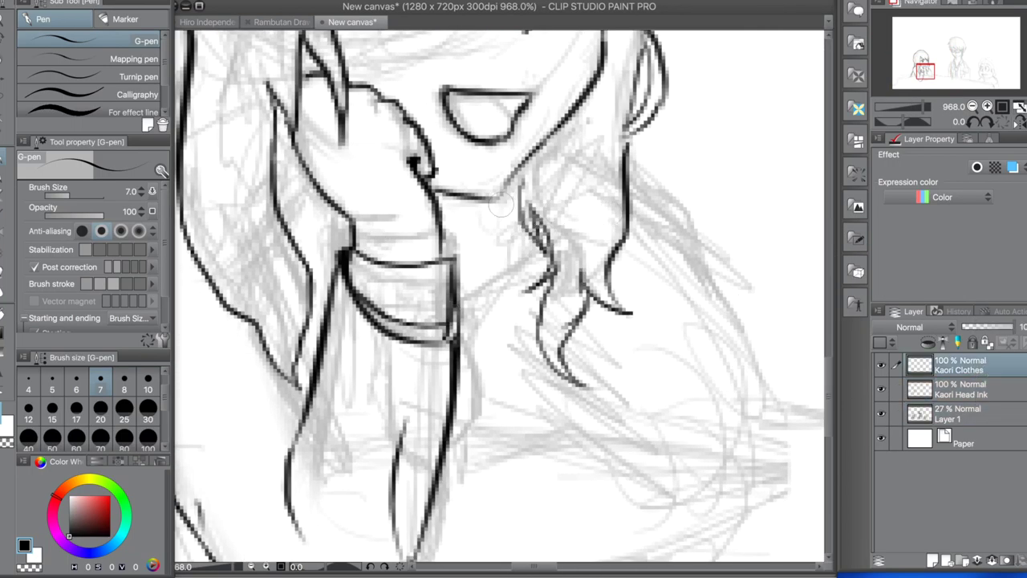
mouse_move(534, 210)
left_mouse_down()
mouse_move(494, 345)
mouse_move(461, 401)
left_mouse_up()
left_click_drag(468, 197, 484, 329)
left_click_drag(497, 95, 523, 127)
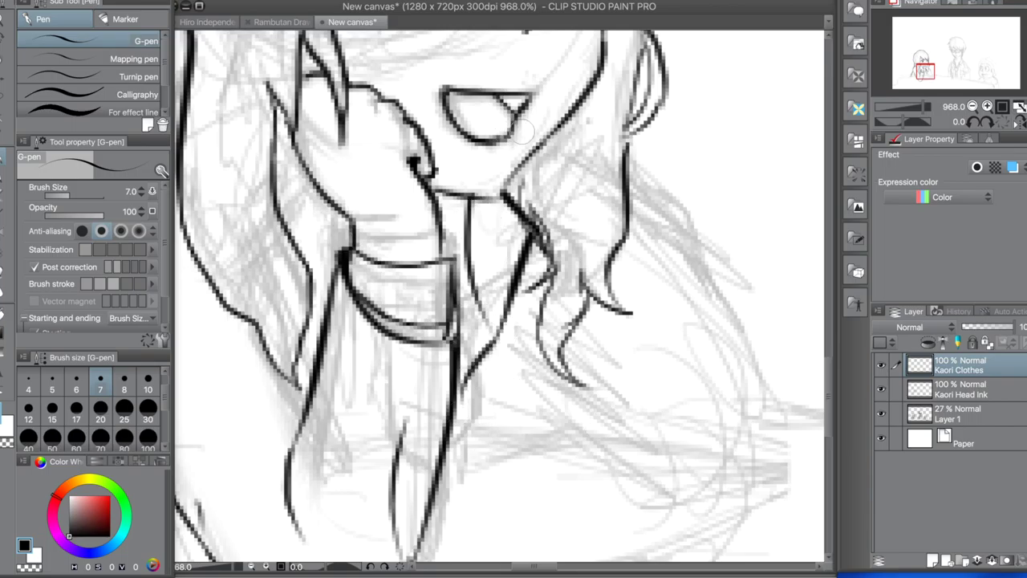
Ink the curved folds, inner curve and base line of Kaori's sleeve.
left_click_drag(634, 204, 762, 482)
scroll(499, 296, "down", 5)
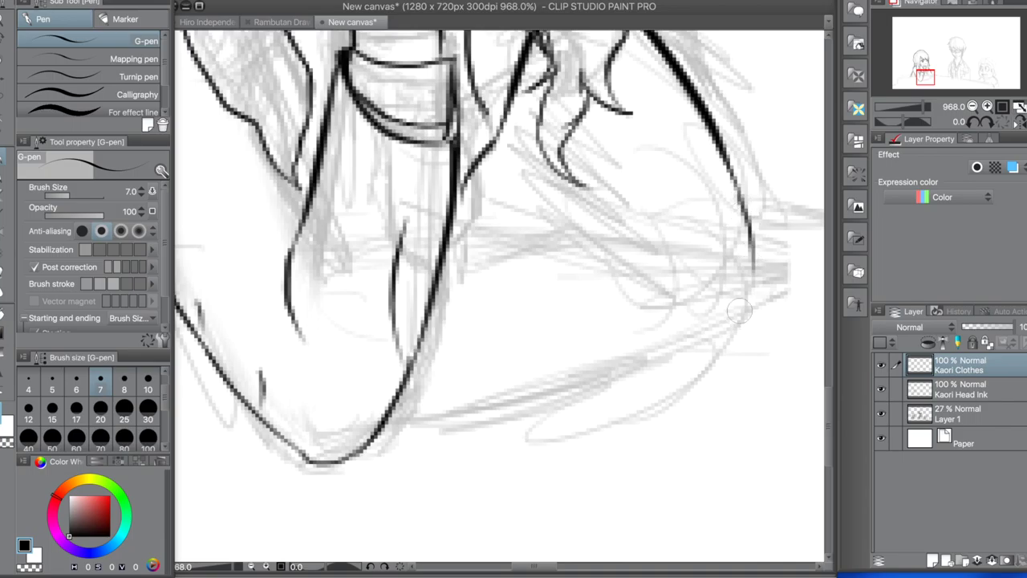
left_click_drag(754, 277, 471, 384)
left_click_drag(442, 281, 470, 393)
left_click_drag(423, 326, 463, 375)
left_click_drag(401, 399, 464, 385)
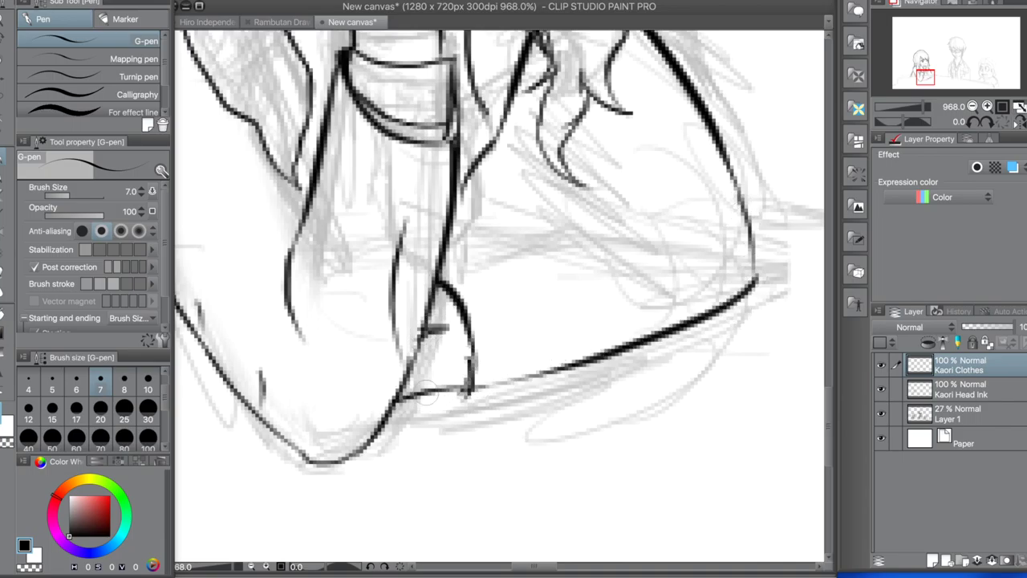
mouse_move(428, 307)
left_mouse_down()
mouse_move(452, 351)
mouse_move(431, 311)
left_mouse_up()
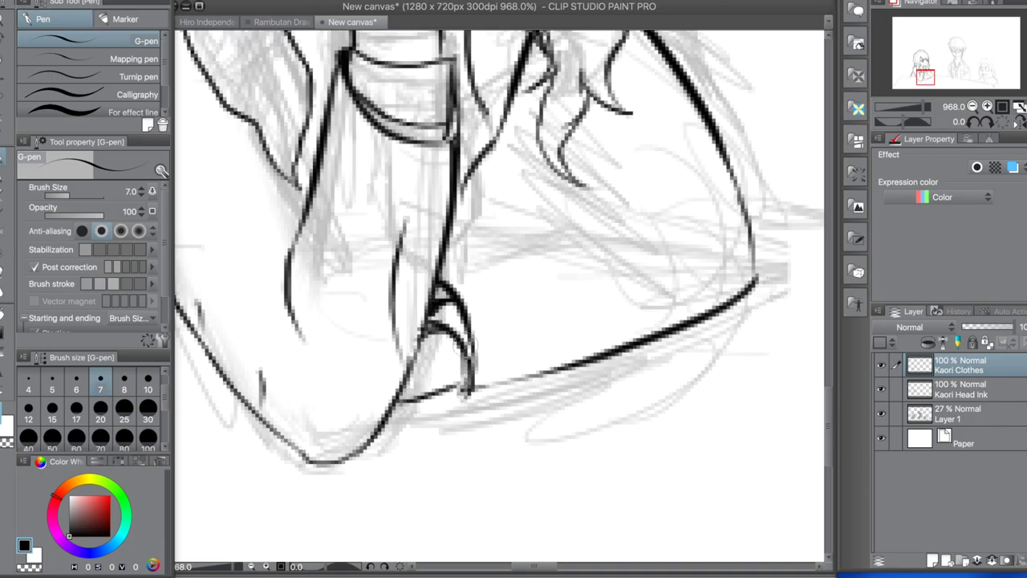
scroll(514, 297, "down", 8)
Ink the sleeve outline, forearm outline and the fold details on Kaori Clothes.
right_click(882, 413)
left_click(1008, 373)
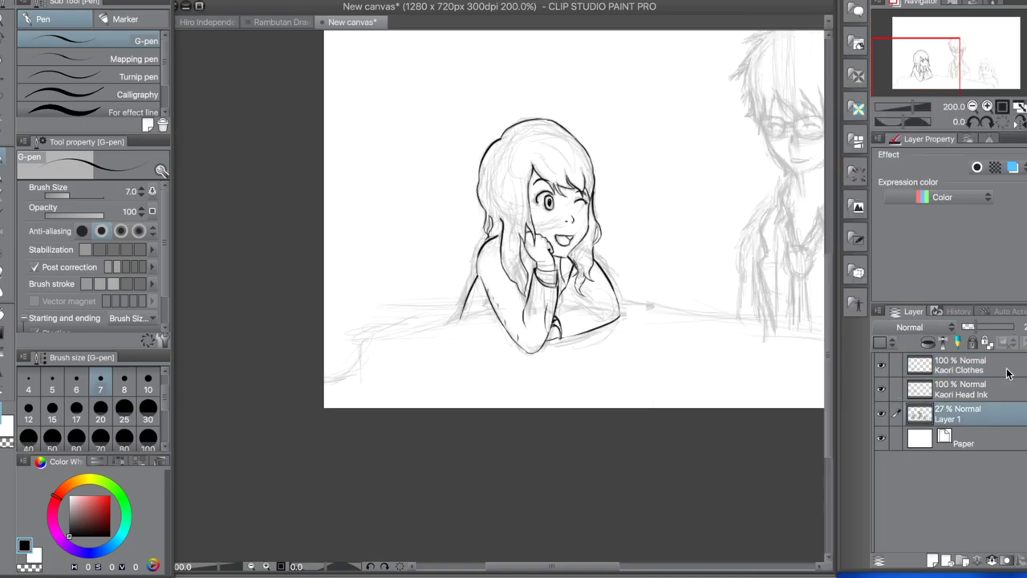
left_click(1008, 373)
scroll(588, 293, "up", 6)
left_click_drag(529, 237, 462, 365)
left_click_drag(522, 257, 626, 341)
left_click_drag(461, 365, 617, 338)
key("ctrl+z")
left_click_drag(525, 313, 462, 370)
left_click_drag(482, 305, 470, 349)
left_click_drag(377, 164, 353, 218)
left_click_drag(333, 80, 325, 121)
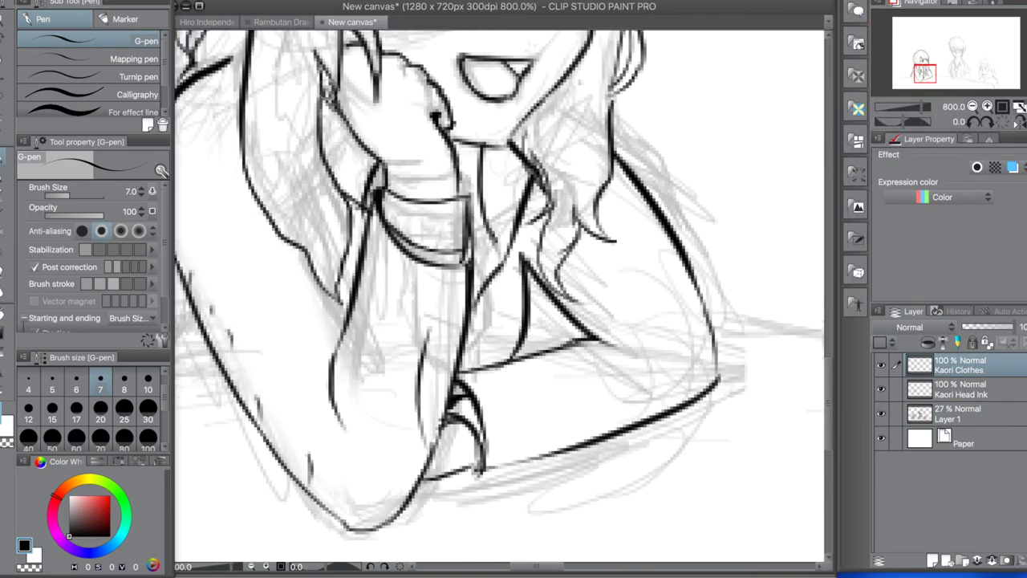
Select Layer 1 and bring up its layer menu to add a new layer.
scroll(383, 212, "down", 10)
scroll(383, 212, "up", 5)
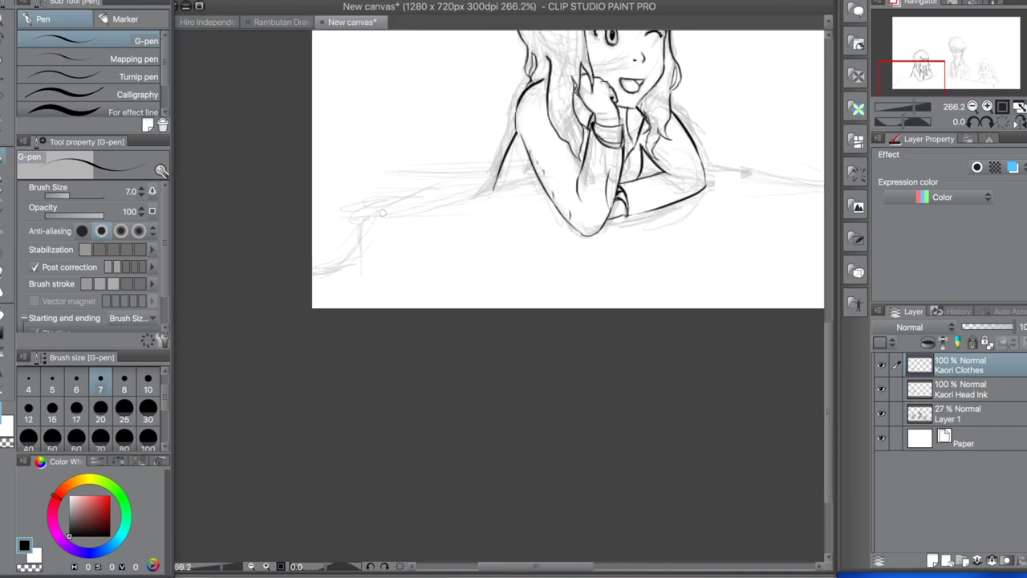
left_click(992, 409)
right_click(982, 425)
Create a new raster layer named 'Piano' and switch to the inking pen.
mouse_move(825, 110)
left_click(914, 110)
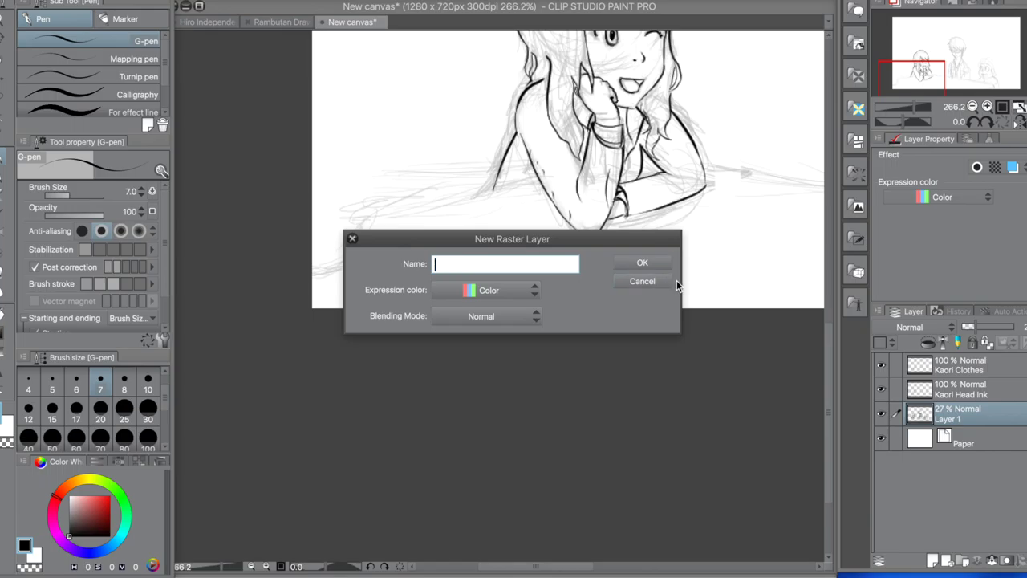
type("Piano")
key("Return")
key("p")
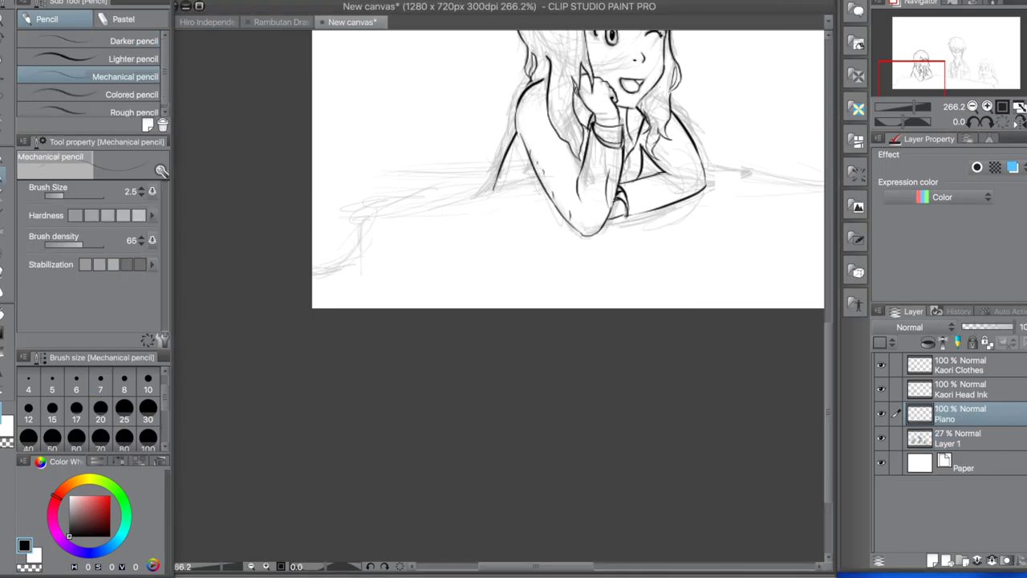
scroll(423, 215, "up", 6)
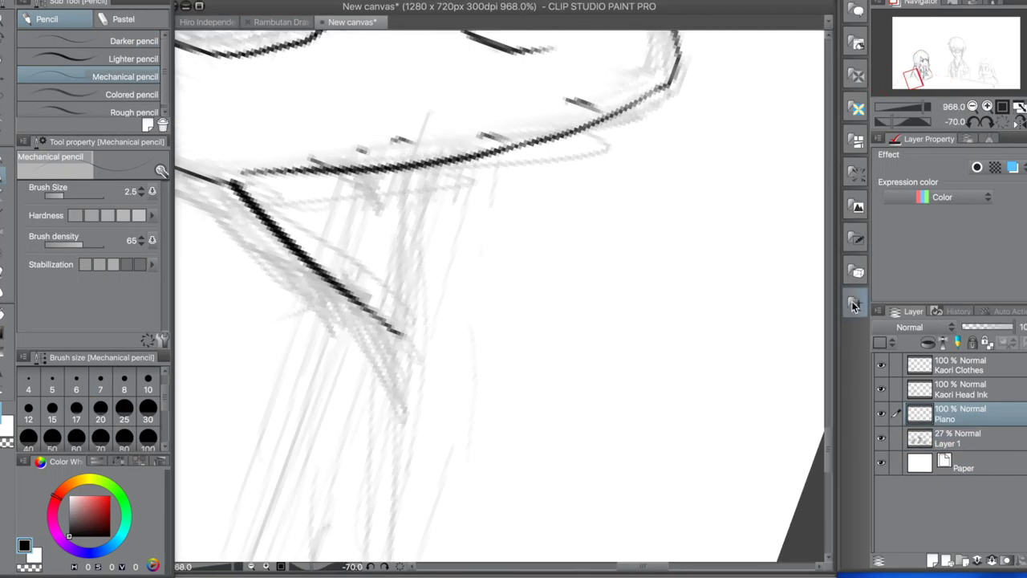
scroll(551, 518, "down", 3)
key("p")
Ink the piano's long edge line curving down and to the right beneath Kaori.
left_click_drag(584, 36, 554, 562)
scroll(553, 554, "down", 8)
mouse_move(553, 80)
left_mouse_down()
mouse_move(526, 349)
mouse_move(654, 441)
mouse_move(660, 562)
left_mouse_up()
scroll(830, 487, "down", 6)
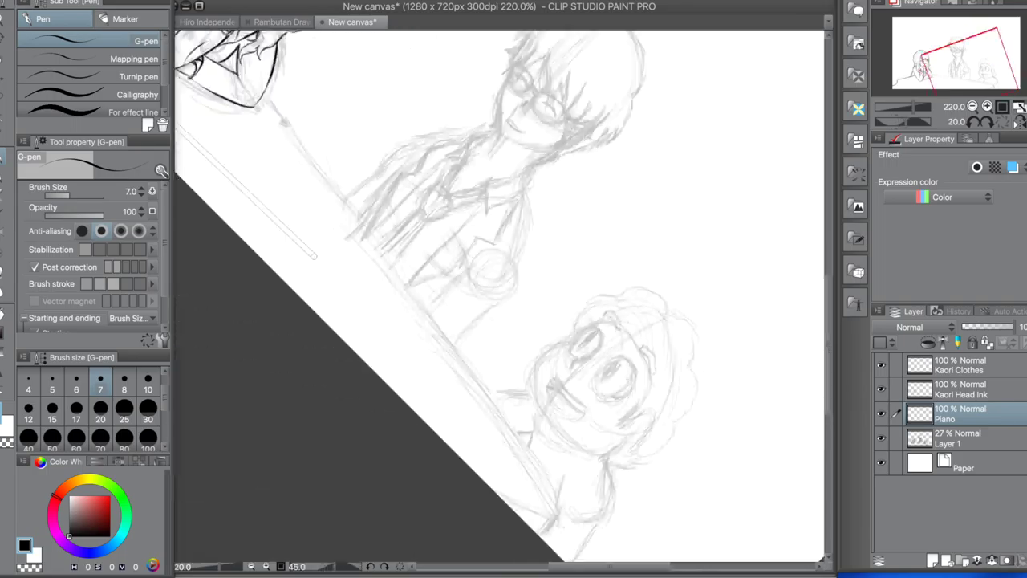
scroll(314, 255, "up", 4)
left_click_drag(486, 44, 454, 516)
scroll(477, 169, "down", 4)
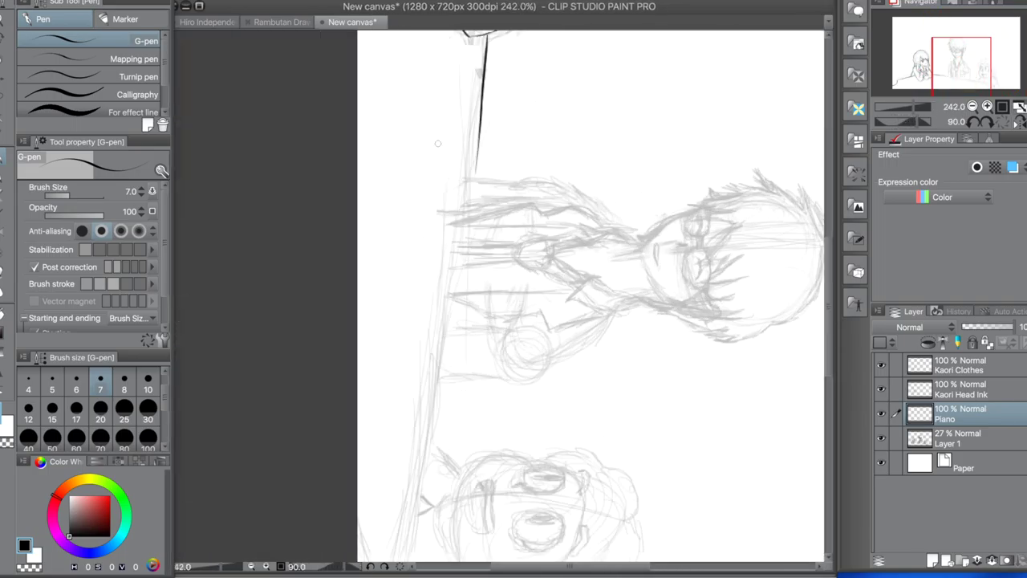
left_click_drag(480, 141, 433, 450)
scroll(471, 132, "up", 3)
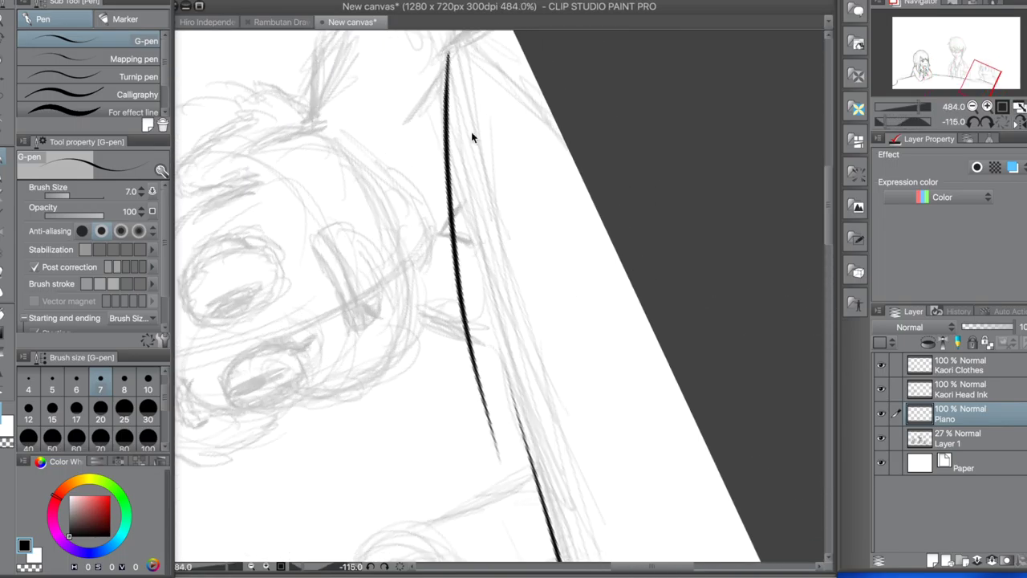
Undo the uneven piano strokes and redraw the top of the piano line cleanly.
key("ctrl+z")
left_click_drag(451, 50, 474, 279)
key("ctrl+z")
left_click_drag(471, 50, 551, 114)
scroll(491, 158, "up", 3)
left_click_drag(458, 170, 507, 145)
key("ctrl+z")
scroll(475, 213, "down", 10)
Hide and reshow the rough sketch layer to check the piano line, then select Kaori Clothes.
left_click(881, 438)
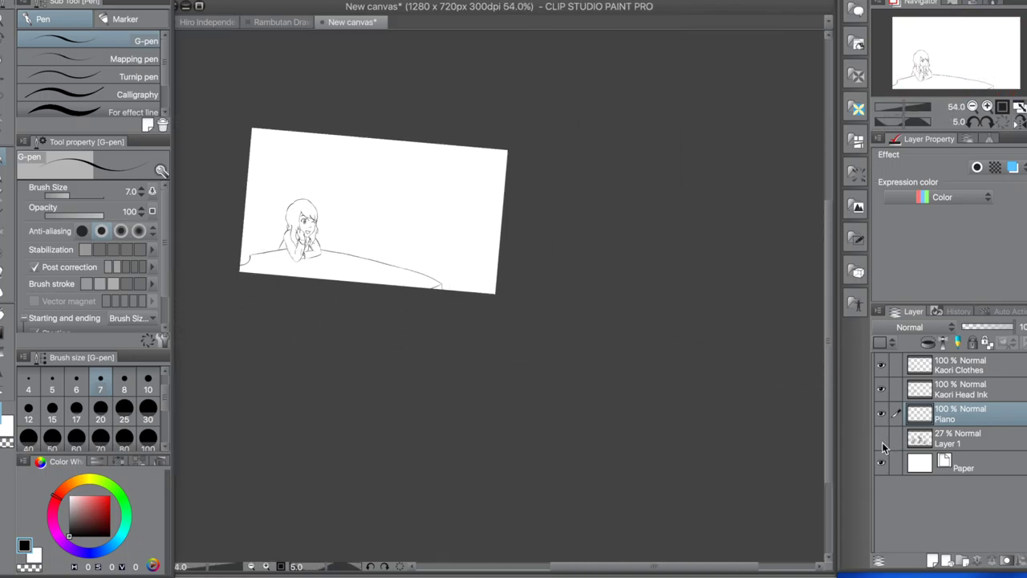
scroll(385, 308, "up", 8)
scroll(385, 308, "up", 3)
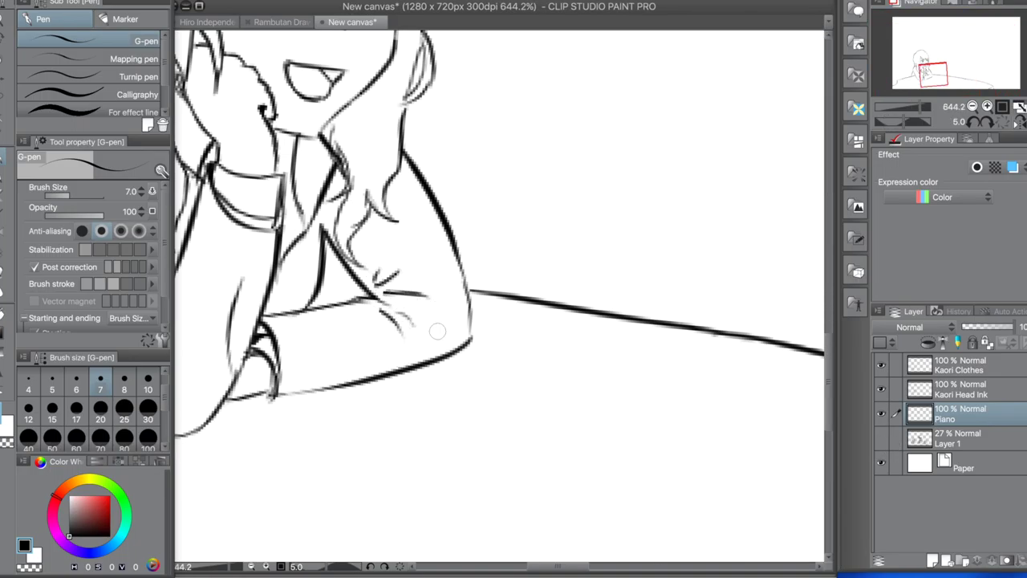
scroll(354, 359, "up", 1)
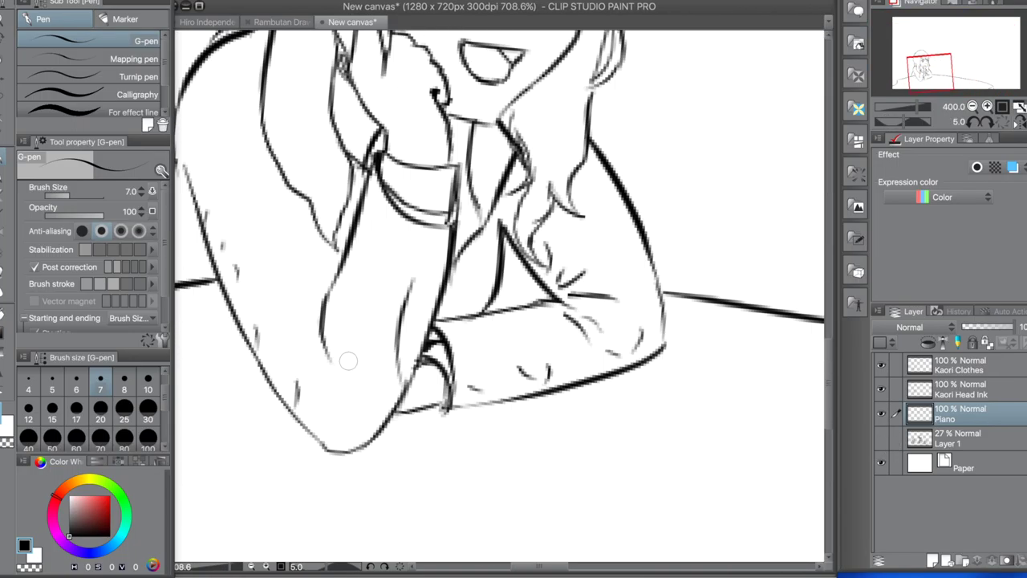
scroll(356, 362, "down", 8)
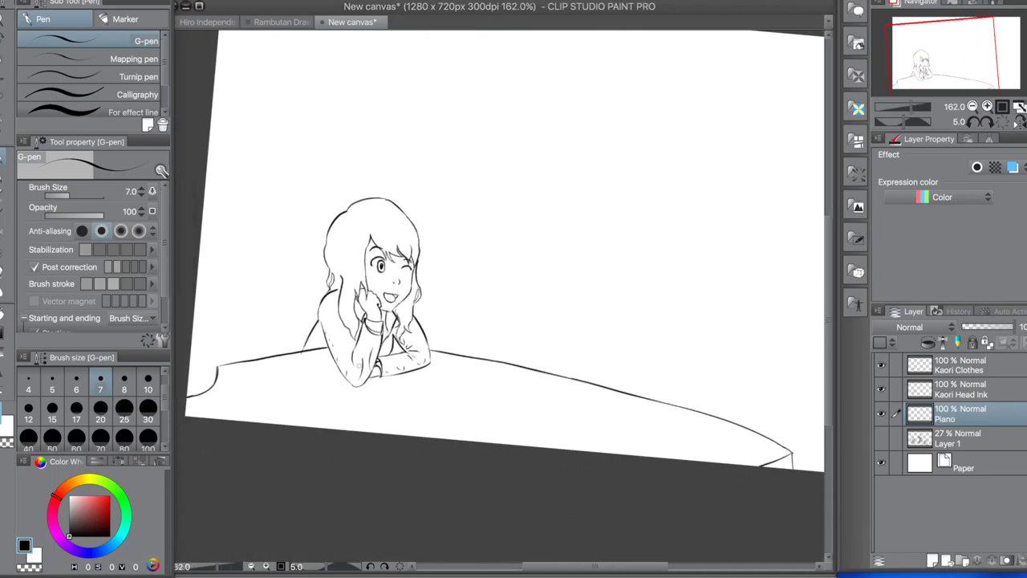
left_click(881, 437)
left_click(959, 365)
Create a new raster layer named 'Kosei hair'.
key("ctrl+shift+n")
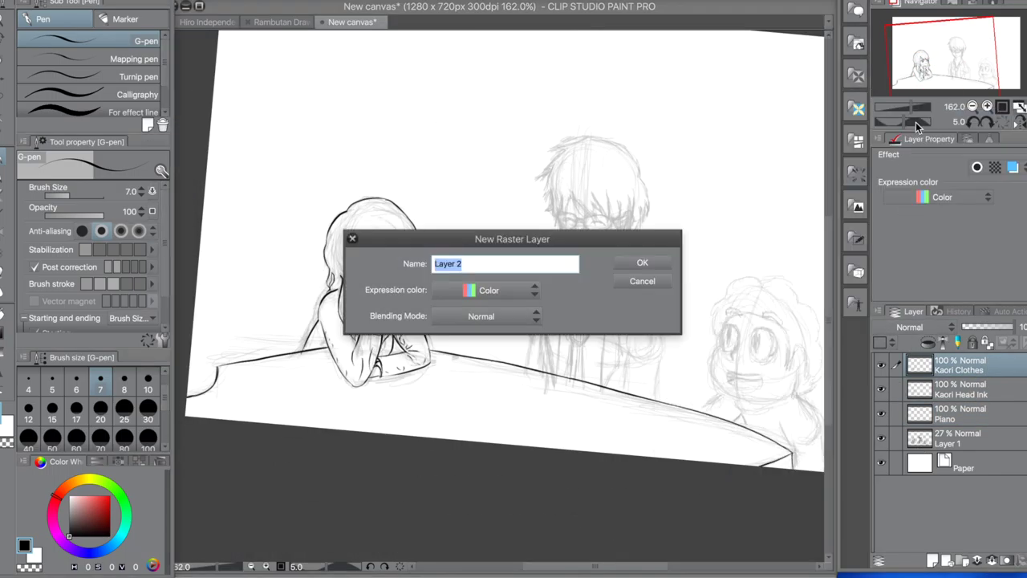
type("Kosei hair")
key("Return")
scroll(498, 296, "up", 6)
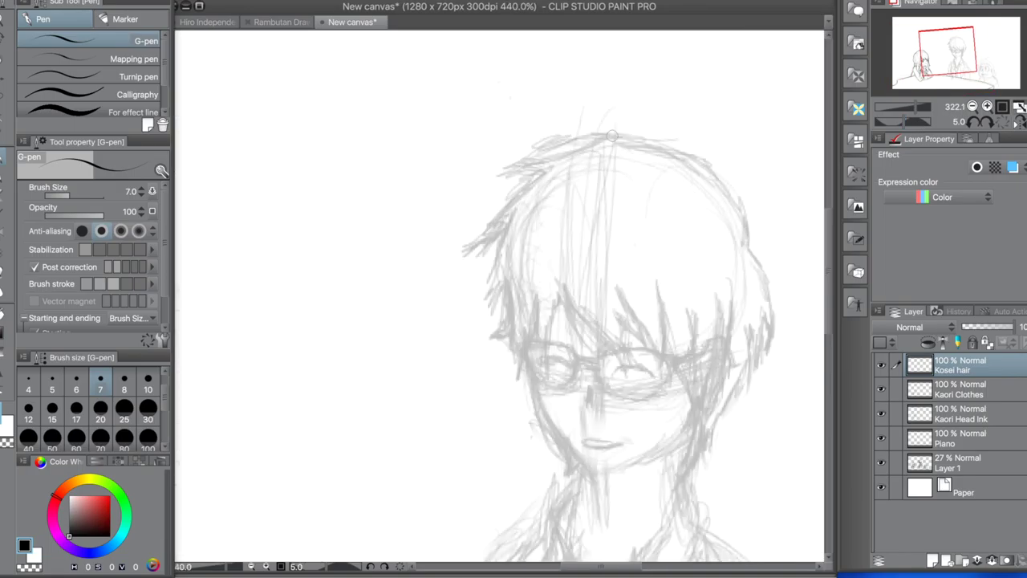
Ink Kosei's hair contour and the jagged spikes down the left side toward the cheek.
mouse_move(481, 172)
left_mouse_down()
mouse_move(642, 146)
mouse_move(734, 170)
mouse_move(776, 242)
left_mouse_up()
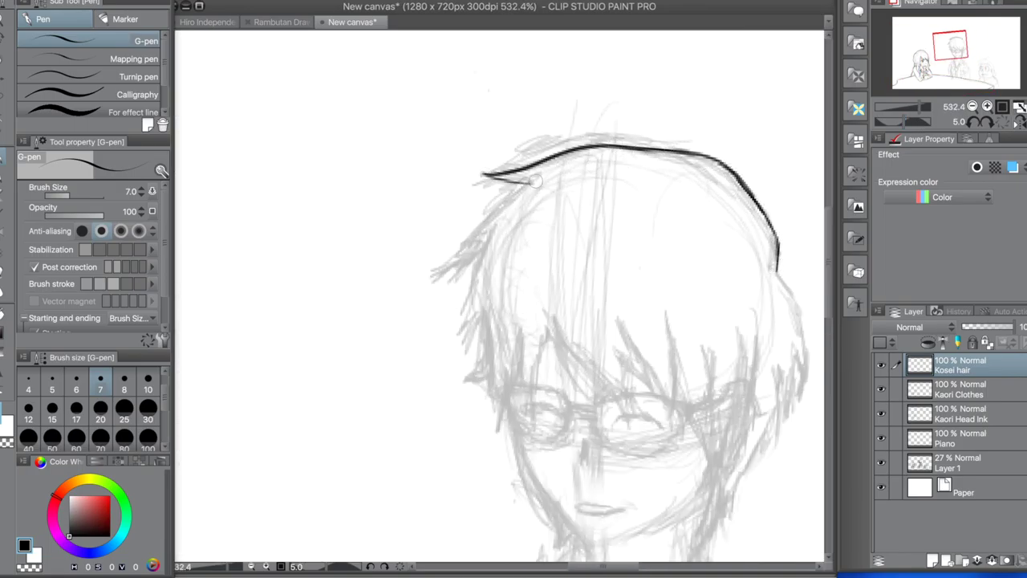
mouse_move(515, 183)
left_mouse_down()
mouse_move(432, 276)
mouse_move(485, 255)
left_mouse_up()
key("ctrl+z")
left_click_drag(514, 183, 469, 272)
key("ctrl+z")
mouse_move(513, 183)
left_mouse_down()
mouse_move(481, 240)
mouse_move(469, 321)
left_mouse_up()
key("ctrl+z")
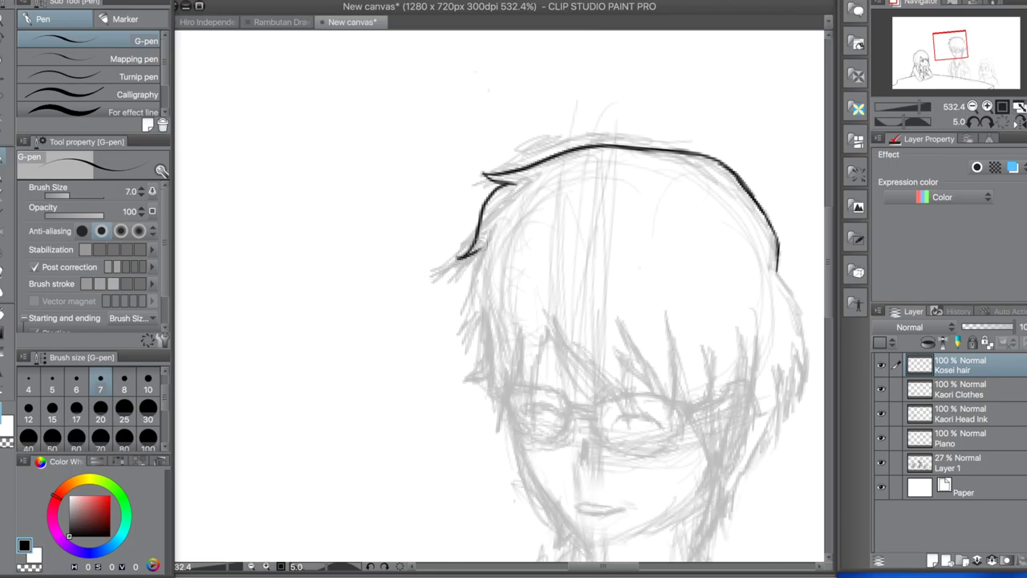
left_click_drag(482, 241, 464, 353)
left_click_drag(482, 314, 492, 378)
mouse_move(488, 337)
left_mouse_down()
mouse_move(467, 376)
mouse_move(491, 406)
left_mouse_up()
left_click_drag(514, 379, 498, 429)
key("ctrl+z")
left_click_drag(510, 353, 497, 429)
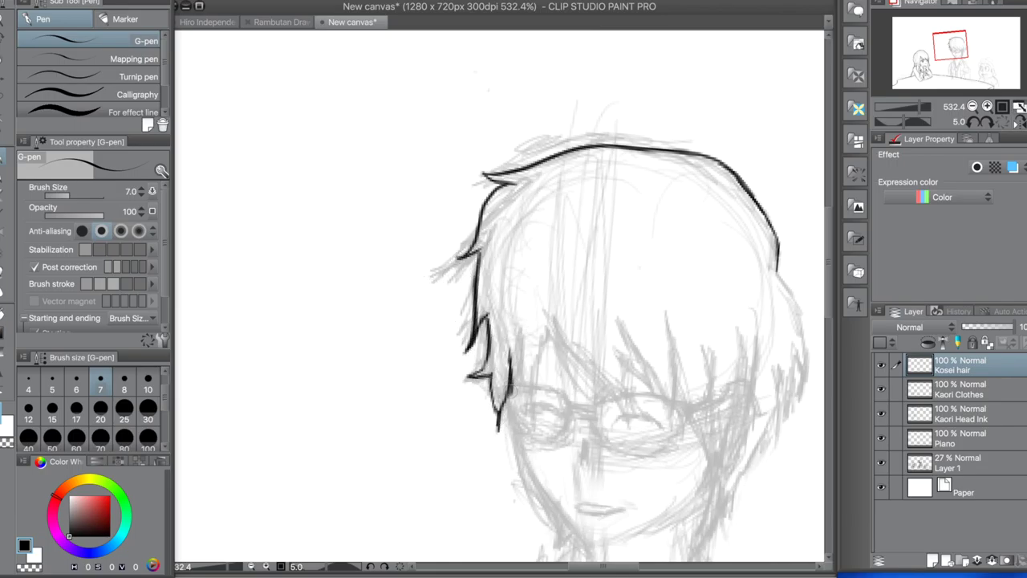
Ink the bangs spikes across the forehead and the long spikes on the right.
left_click_drag(517, 361, 531, 414)
left_click_drag(553, 314, 531, 393)
key("ctrl+z")
left_click_drag(548, 329, 537, 362)
mouse_move(529, 400)
left_mouse_down()
mouse_move(549, 330)
mouse_move(576, 386)
left_mouse_up()
key("ctrl+z")
left_click_drag(566, 345, 624, 416)
mouse_move(626, 417)
left_mouse_down()
mouse_move(629, 362)
mouse_move(652, 387)
left_mouse_up()
key("ctrl+z")
left_click_drag(617, 330, 645, 379)
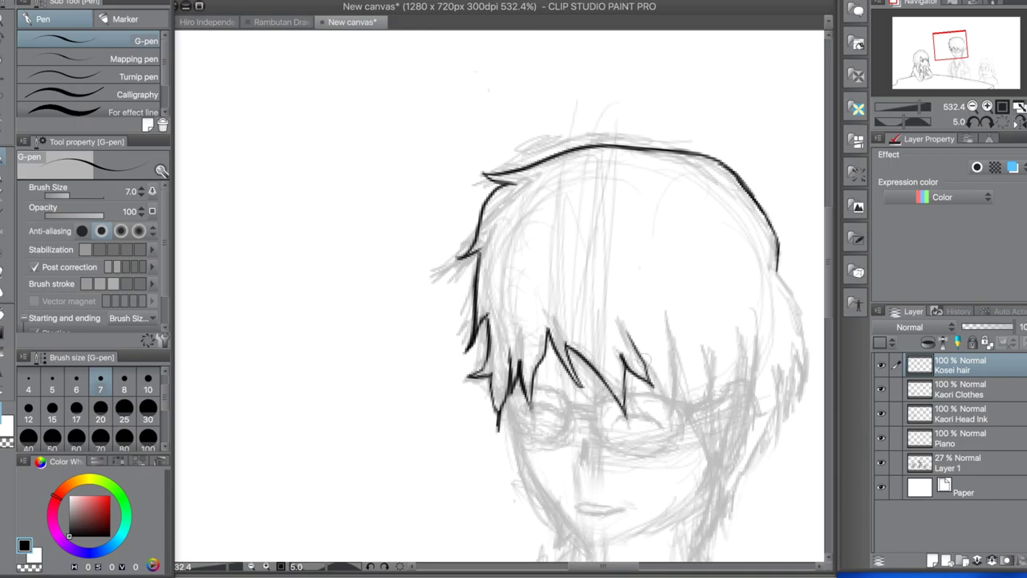
left_click_drag(666, 315, 678, 411)
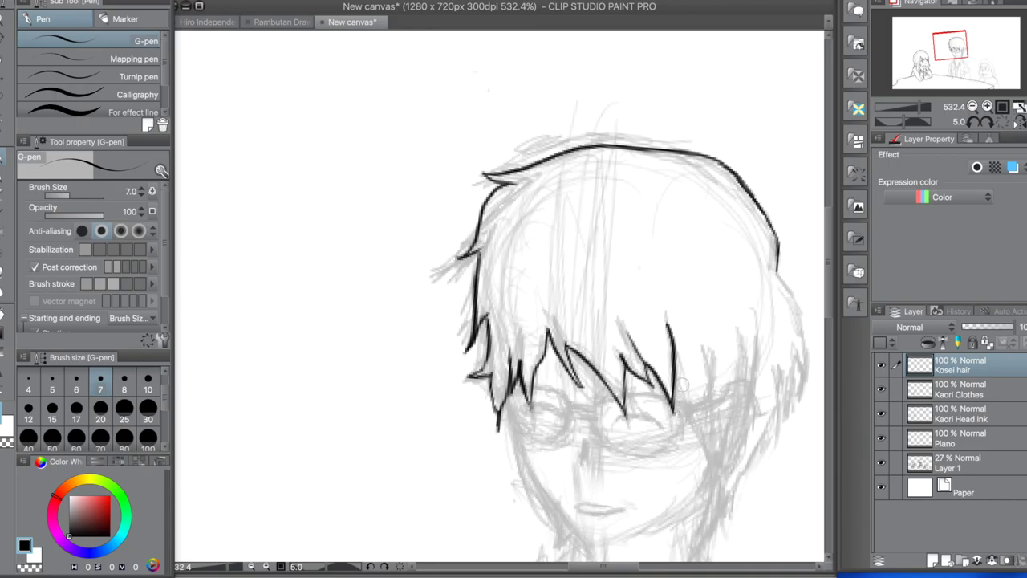
left_click_drag(710, 347, 700, 446)
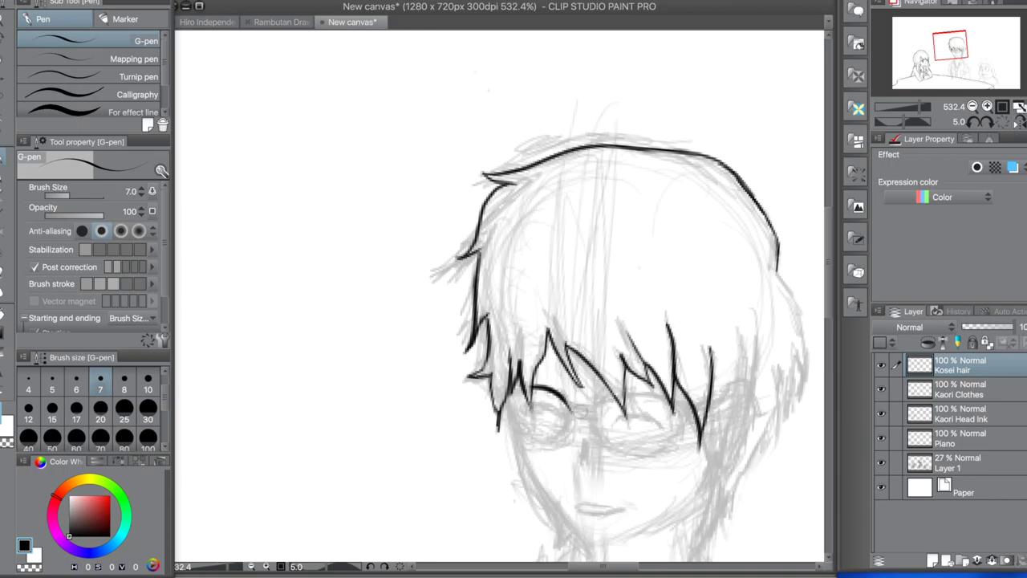
Ink the glasses frame from the bridge outward.
mouse_move(565, 435)
left_mouse_down()
mouse_move(517, 446)
mouse_move(509, 394)
mouse_move(568, 408)
mouse_move(513, 446)
left_mouse_up()
mouse_move(507, 395)
left_mouse_down()
mouse_move(562, 440)
mouse_move(677, 409)
left_mouse_up()
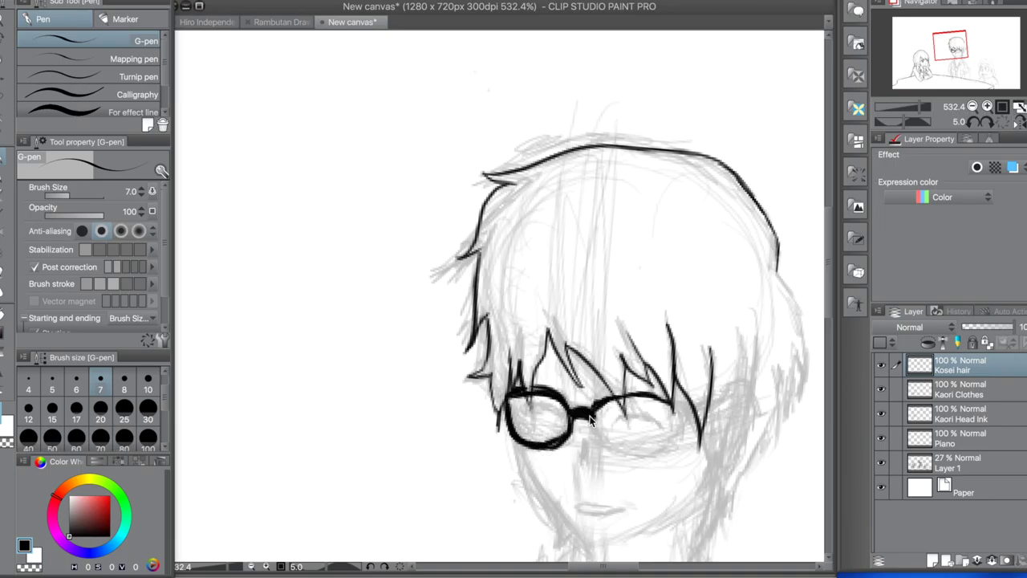
key("ctrl+z")
key("ctrl+z")
key("ctrl+z")
key("ctrl+z")
left_click_drag(593, 423, 639, 441)
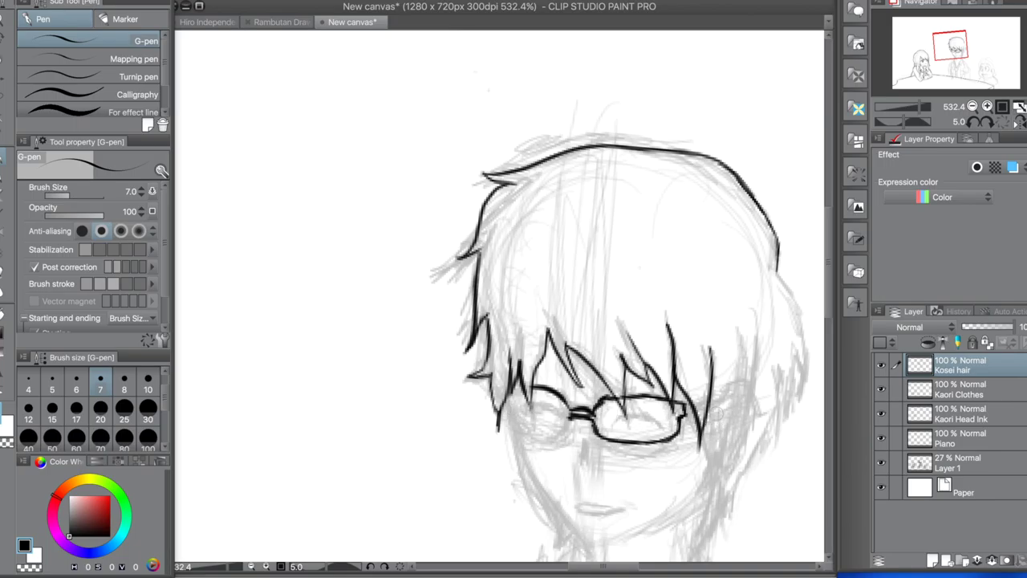
Ink the right side of the hair contour and its strands.
left_click_drag(746, 370, 733, 464)
mouse_move(776, 269)
left_mouse_down()
mouse_move(805, 405)
mouse_move(761, 455)
left_mouse_up()
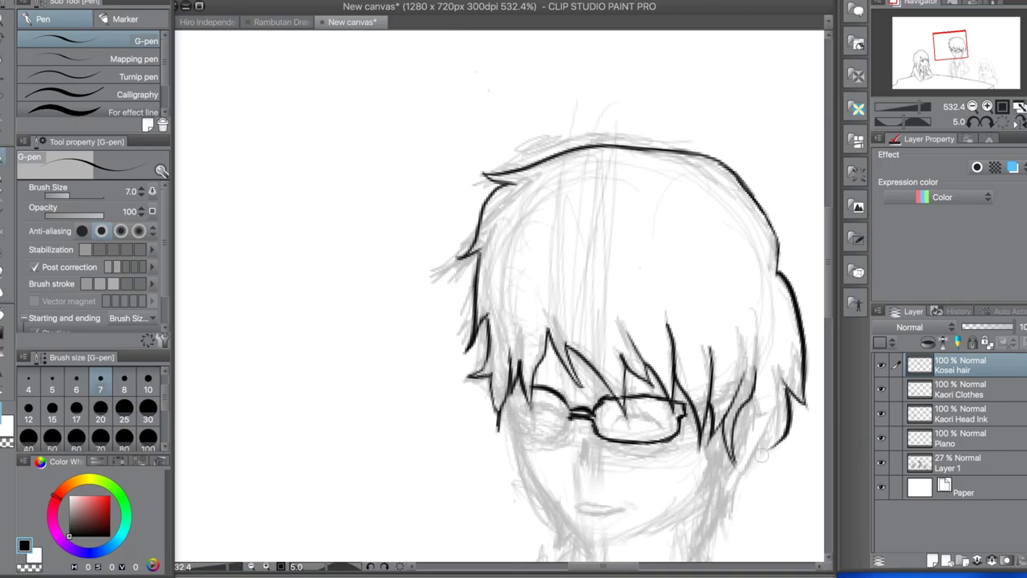
key("ctrl+z")
left_click_drag(790, 377, 724, 532)
scroll(821, 329, "down", 5)
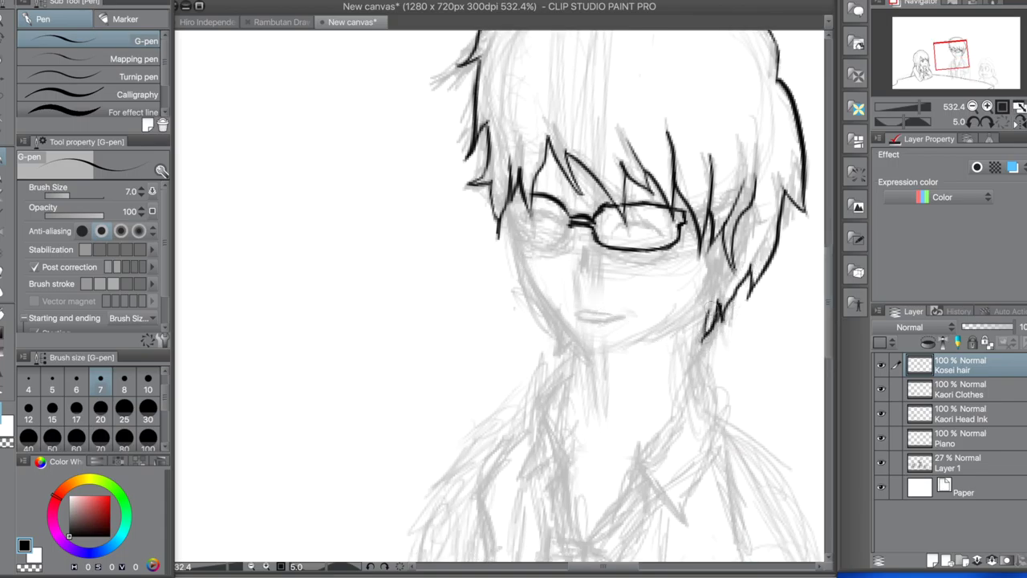
Create a new raster layer named 'Koasei head and neck'.
right_click(923, 389)
left_click(919, 127)
type("Koasei head ")
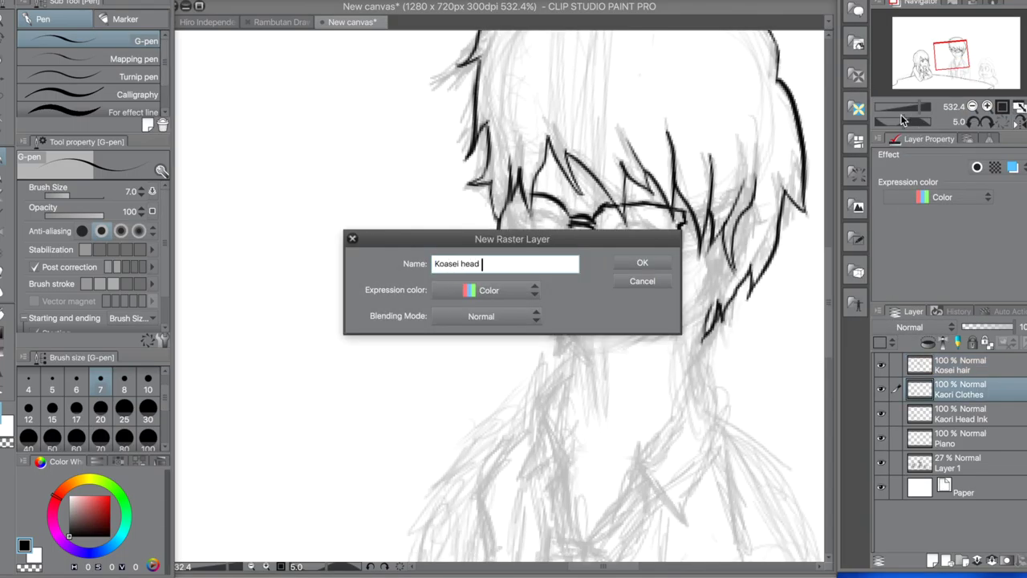
type("and neck")
key("Return")
Ink the face contour, rotating the canvas to close the lower lens of the glasses.
left_click_drag(515, 238, 555, 321)
key("ctrl+z")
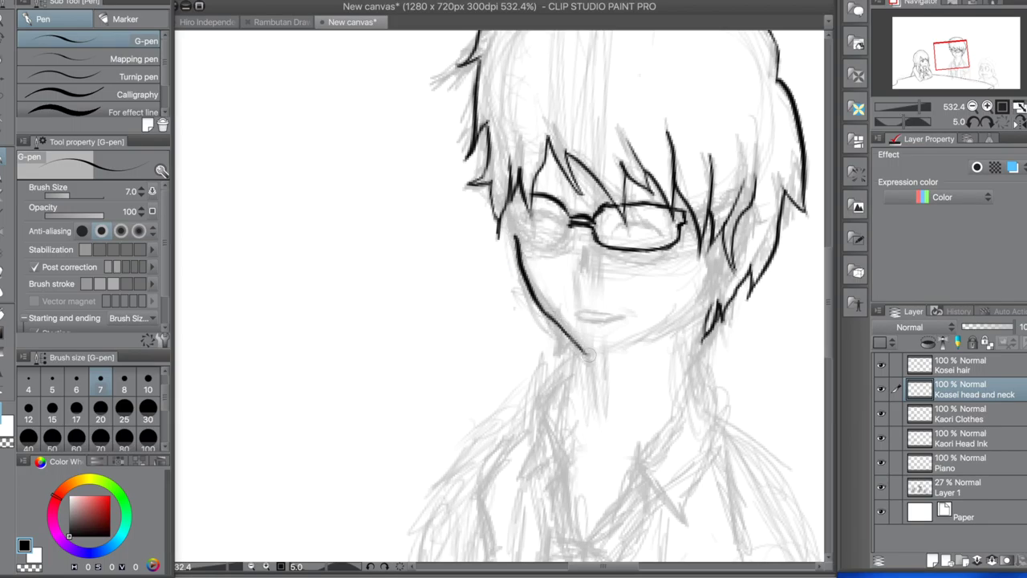
left_click_drag(600, 477, 521, 241)
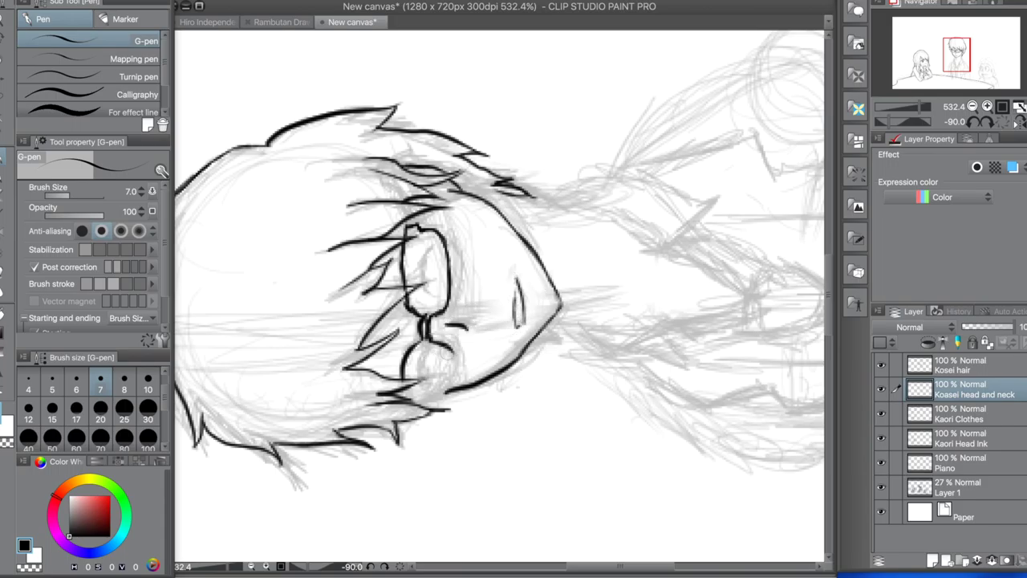
left_click_drag(440, 345, 424, 402)
key("ctrl+z")
left_click_drag(440, 345, 424, 401)
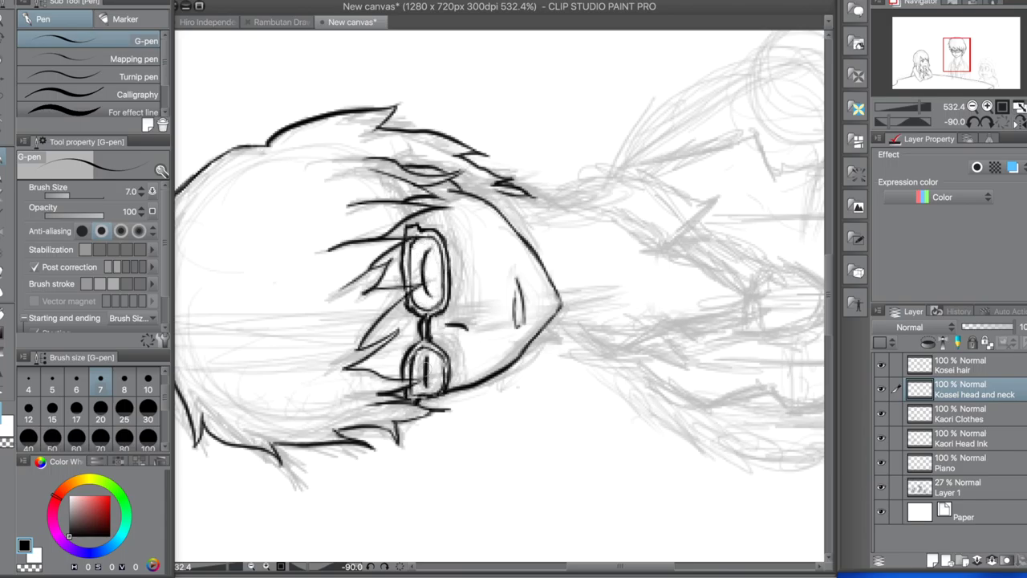
left_click_drag(445, 383, 417, 265)
Switch to black and ink the left line of Kosei's neck.
scroll(417, 264, "up", 3)
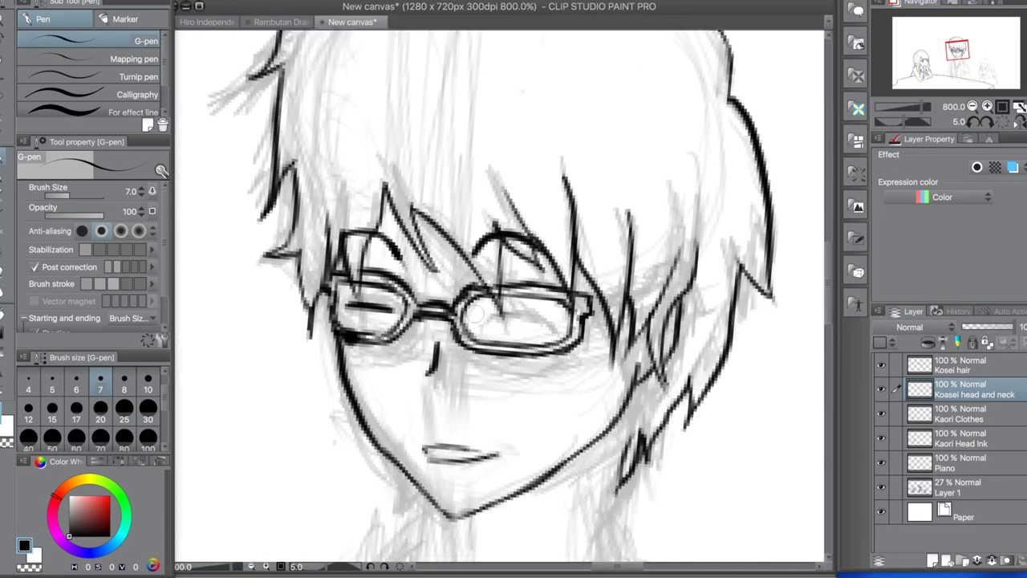
scroll(461, 320, "down", 3)
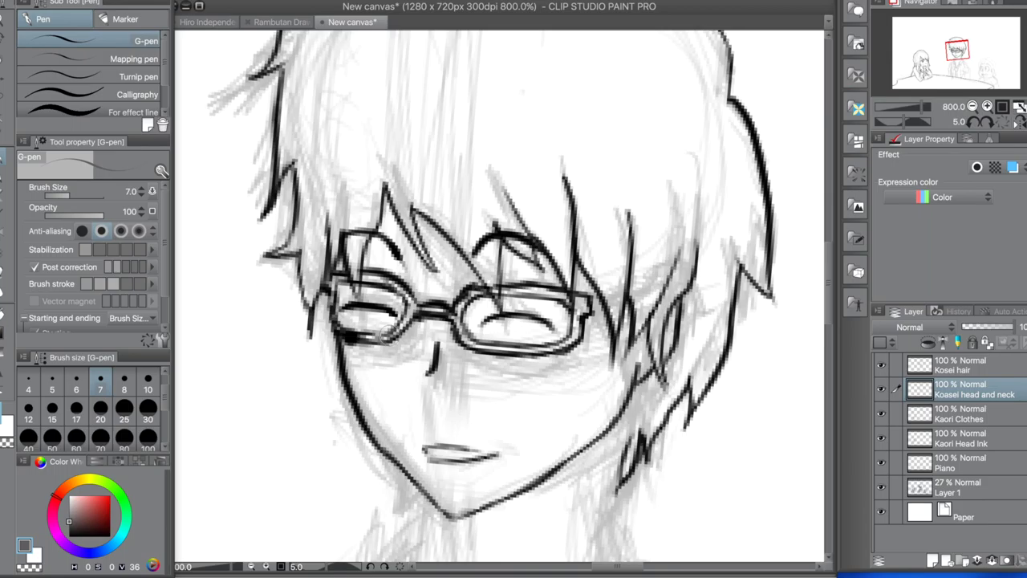
scroll(273, 472, "up", 3)
key("x")
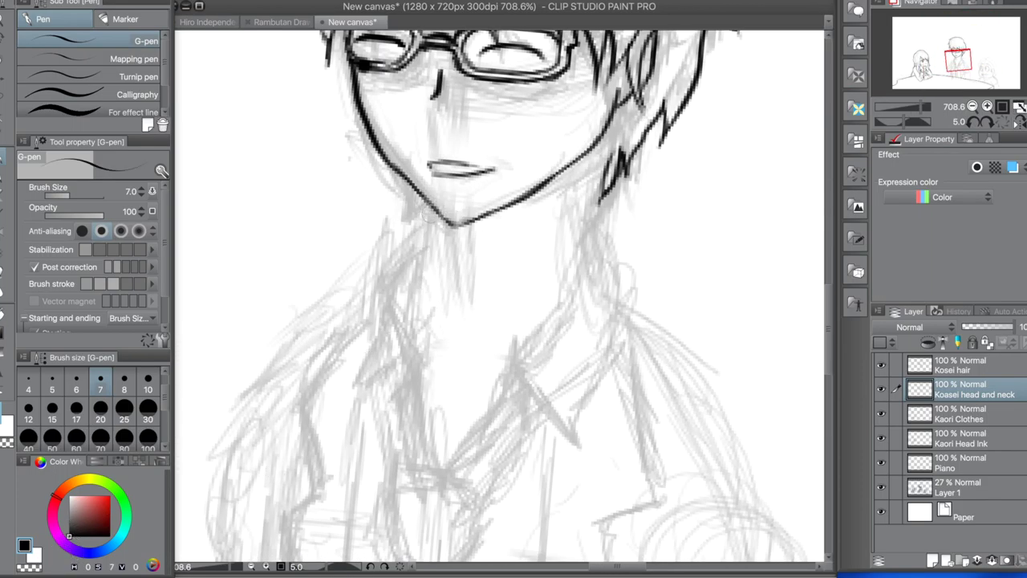
left_click_drag(432, 225, 415, 323)
mouse_move(600, 145)
left_mouse_down()
mouse_move(568, 305)
mouse_move(571, 267)
left_mouse_up()
key("ctrl+z")
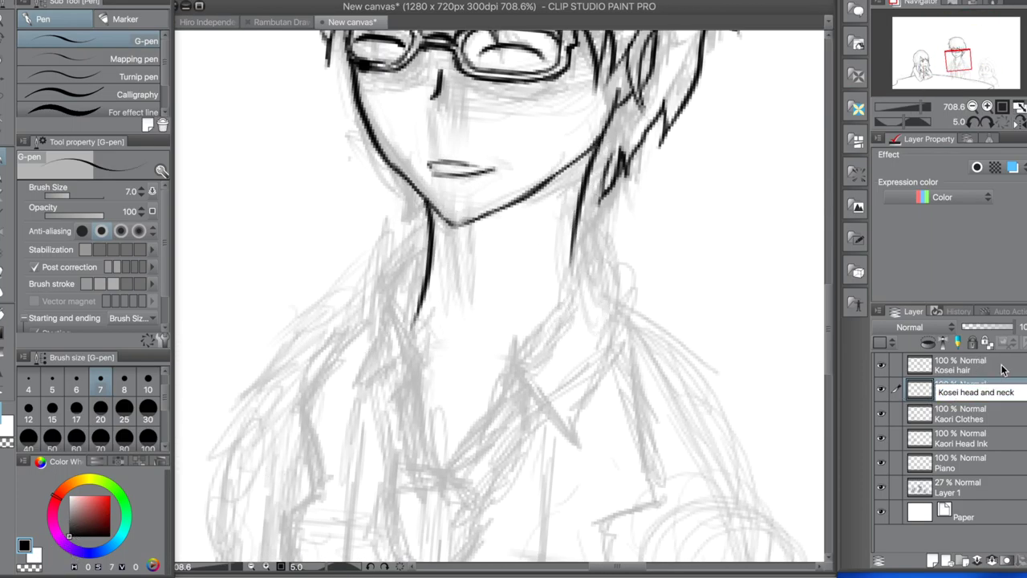
left_click(958, 413)
Add a 'Kosei Clothes' layer and ink both sides of the shirt collar.
key("ctrl+shift+n")
type("Kosei Clothes")
key("Return")
mouse_move(428, 243)
left_mouse_down()
mouse_move(385, 305)
mouse_move(365, 373)
left_mouse_up()
left_click_drag(385, 306, 413, 454)
mouse_move(575, 244)
left_mouse_down()
mouse_move(520, 367)
mouse_move(576, 437)
mouse_move(589, 257)
mouse_move(607, 352)
mouse_move(613, 327)
mouse_move(579, 419)
left_mouse_up()
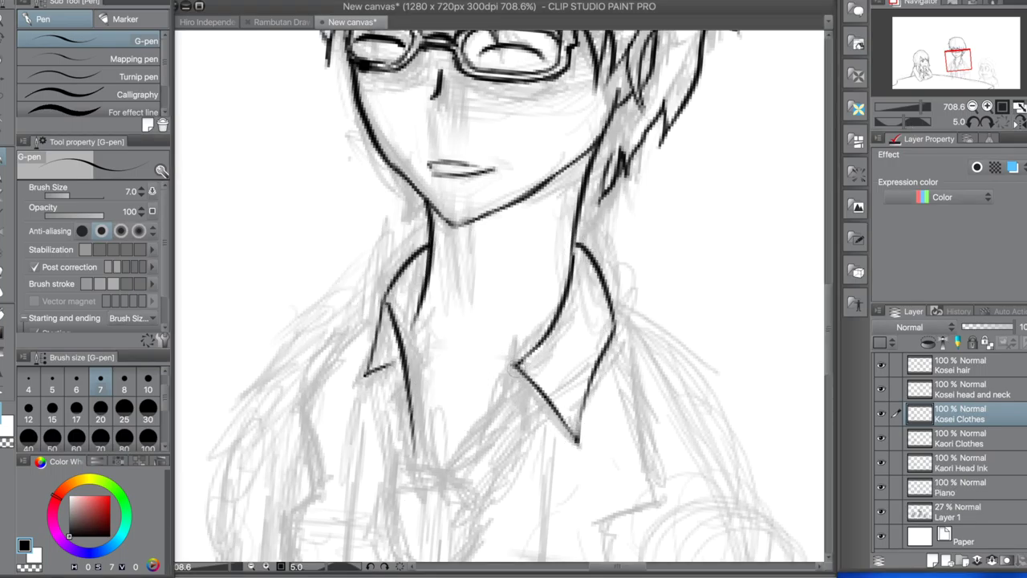
Ink the lines below the right collar and the tie's left edge down to the knot.
scroll(518, 385, "down", 3)
left_click_drag(515, 218, 491, 308)
left_click_drag(534, 255, 479, 321)
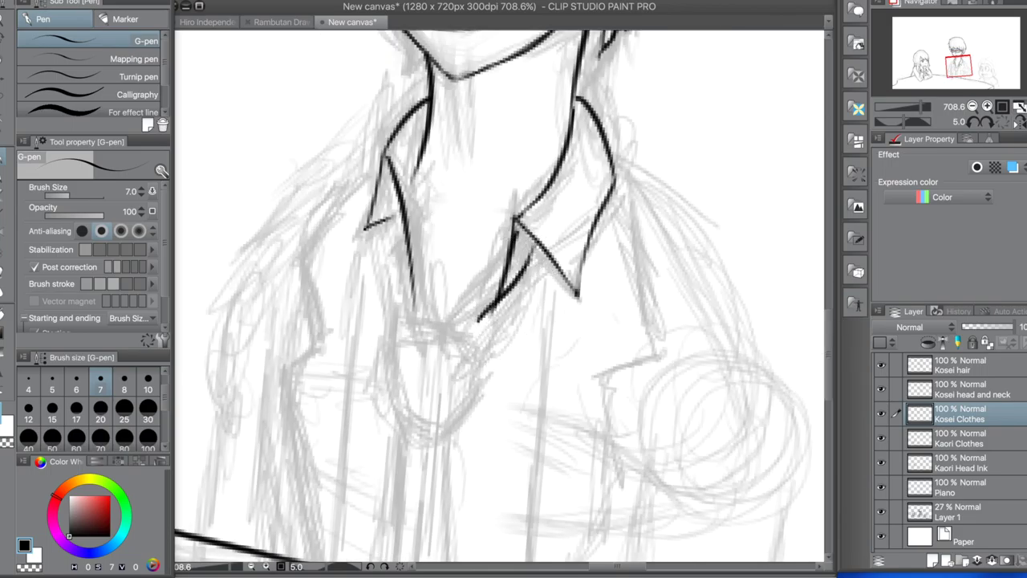
left_click_drag(557, 265, 438, 443)
mouse_move(382, 244)
left_mouse_down()
mouse_move(422, 329)
mouse_move(442, 338)
mouse_move(449, 325)
mouse_move(475, 330)
left_mouse_up()
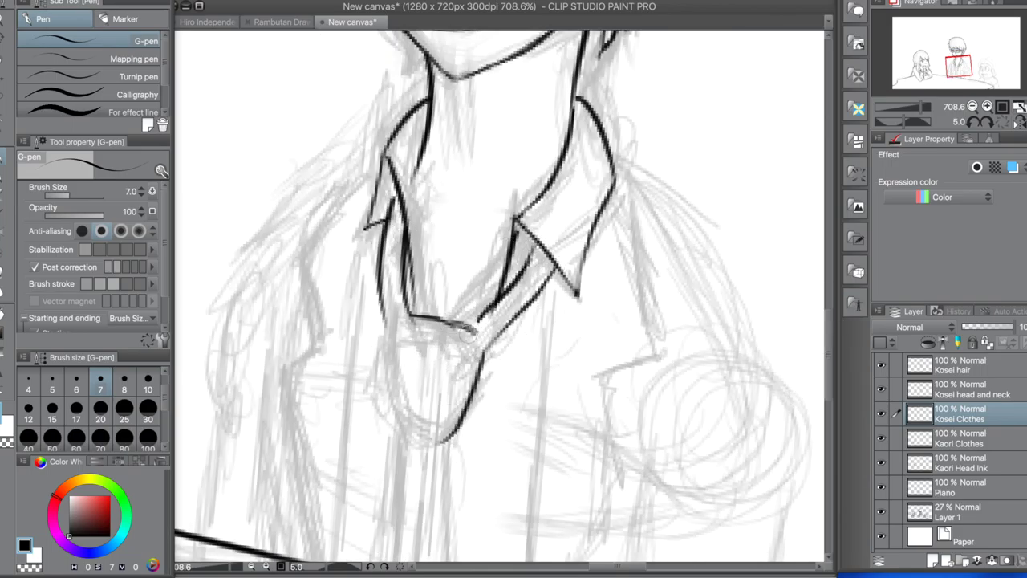
mouse_move(406, 318)
left_mouse_down()
mouse_move(377, 347)
mouse_move(399, 454)
mouse_move(457, 438)
left_mouse_up()
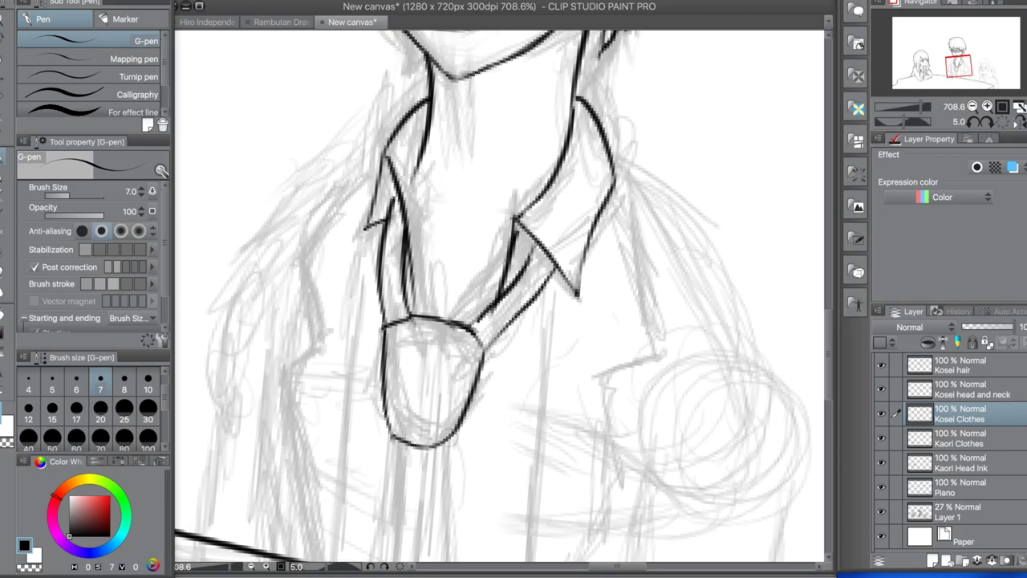
scroll(453, 442, "down", 2)
Ink both tie edges and join the collar to the tie knot.
left_click_drag(442, 359, 451, 501)
left_click_drag(392, 360, 374, 475)
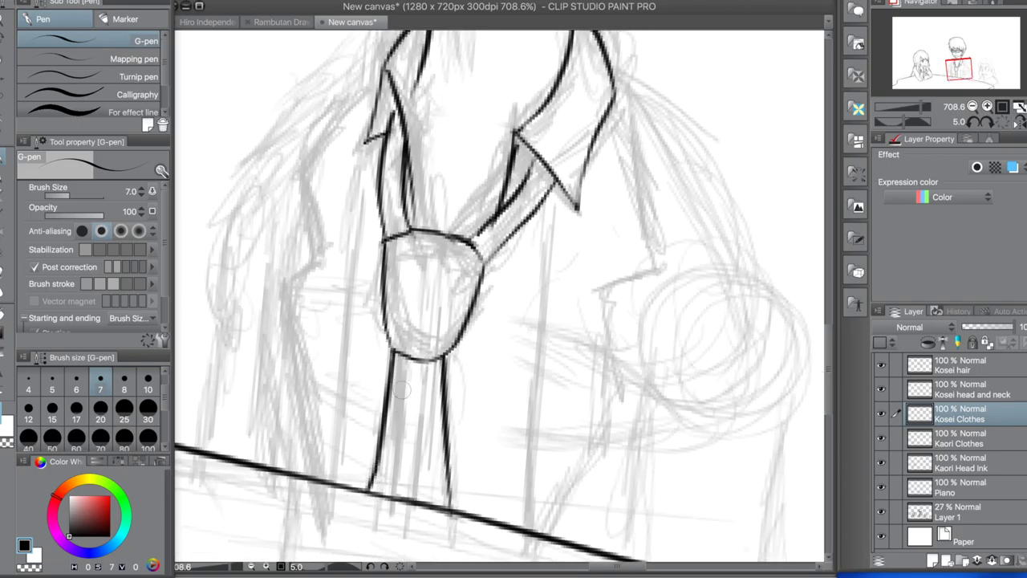
left_click_drag(513, 135, 450, 234)
left_click_drag(385, 80, 448, 234)
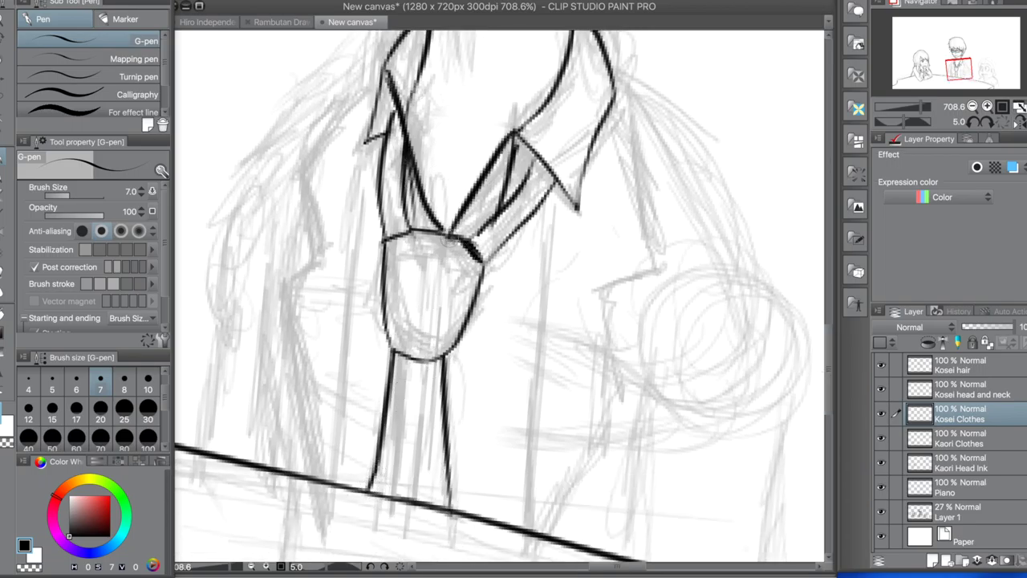
key("ctrl+z")
left_click_drag(520, 172, 471, 240)
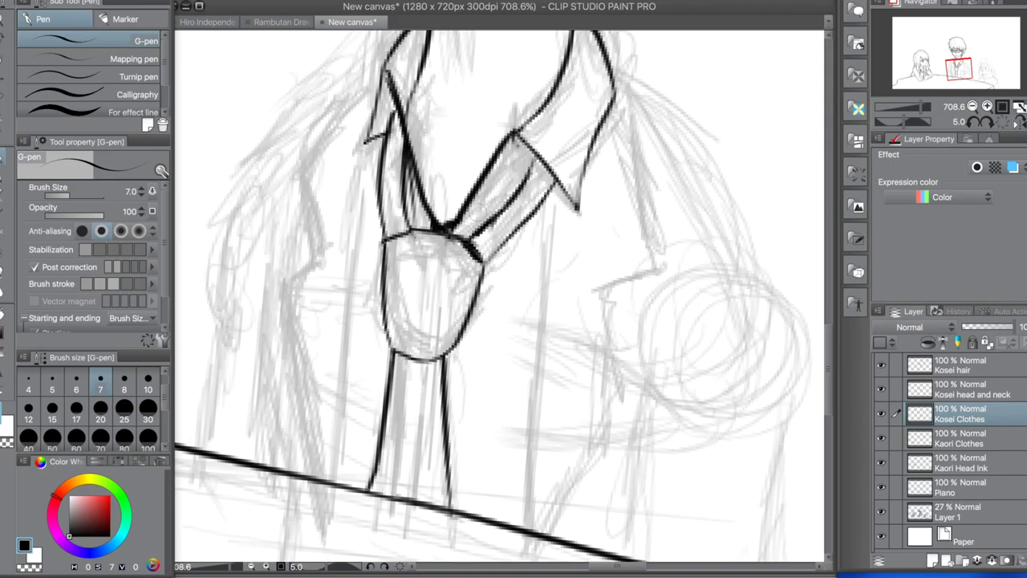
scroll(424, 218, "down", 4)
Ink the right shoulder and arm line and the shirt front.
left_click_drag(508, 156, 563, 244)
key("ctrl+z")
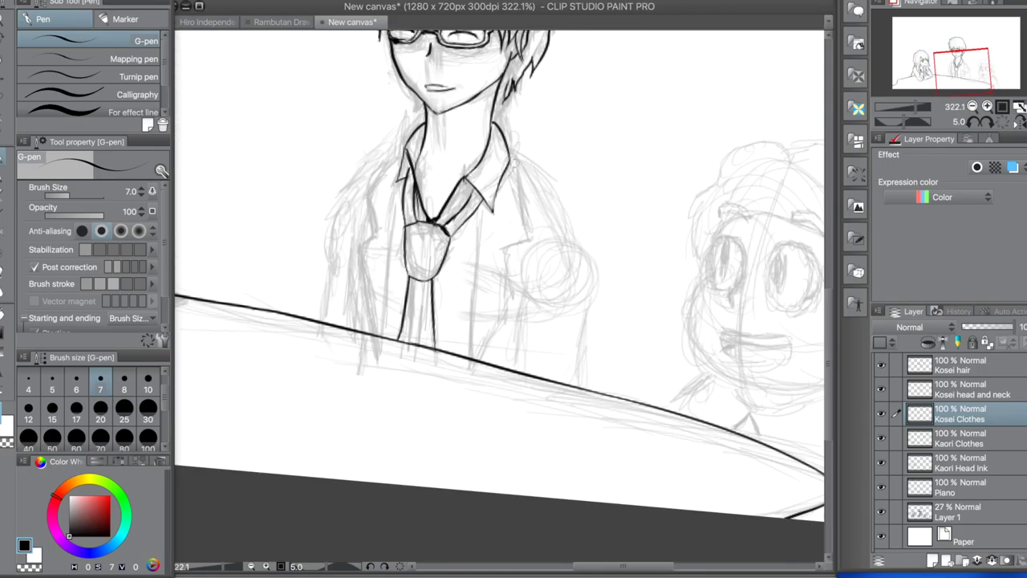
mouse_move(507, 158)
left_mouse_down()
mouse_move(595, 310)
mouse_move(562, 318)
left_mouse_up()
key("ctrl+z")
mouse_move(506, 169)
left_mouse_down()
mouse_move(526, 255)
mouse_move(498, 289)
left_mouse_up()
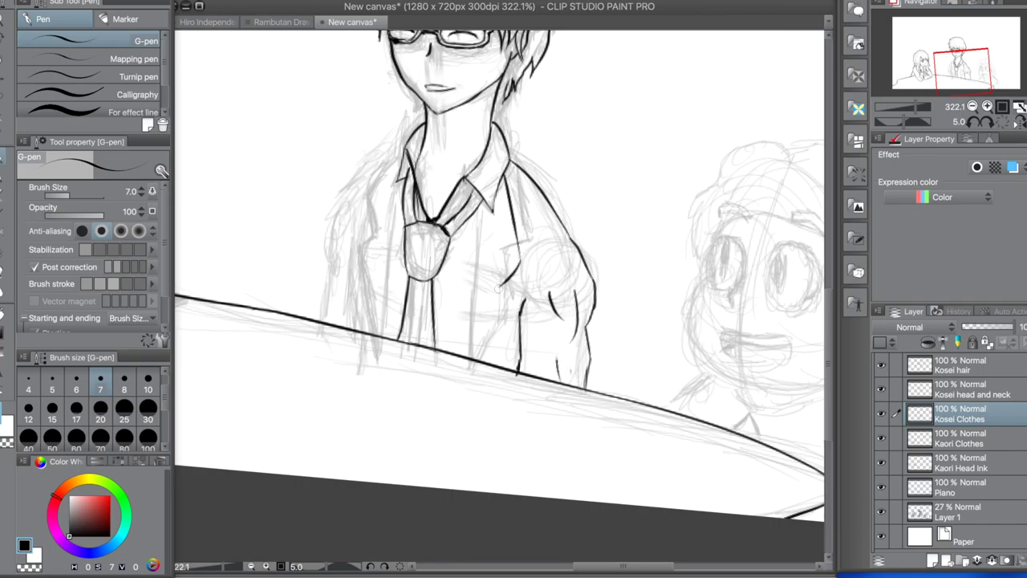
left_click_drag(484, 203, 468, 367)
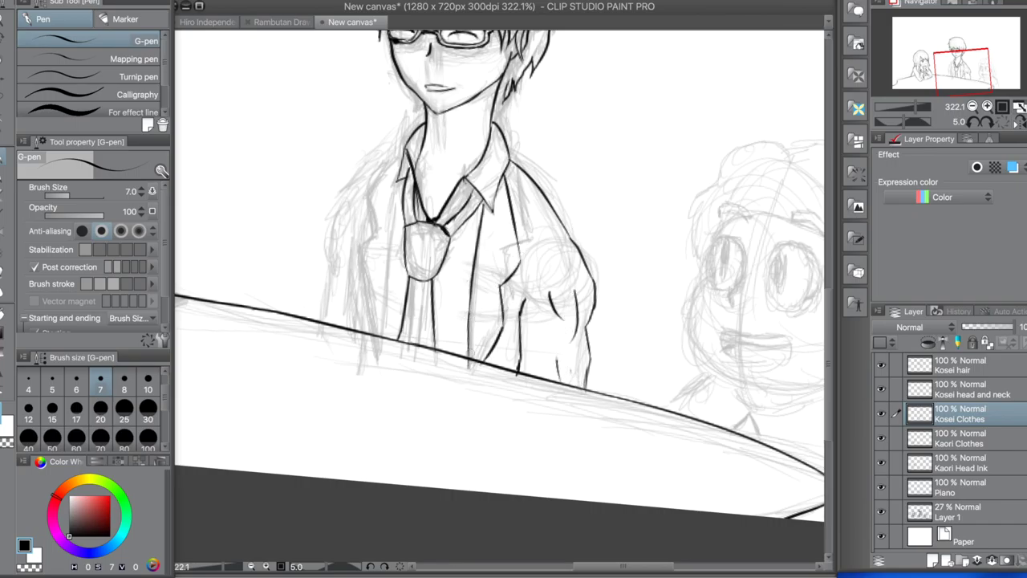
Ink the left side of the jacket and its edge line.
left_click_drag(406, 179, 380, 330)
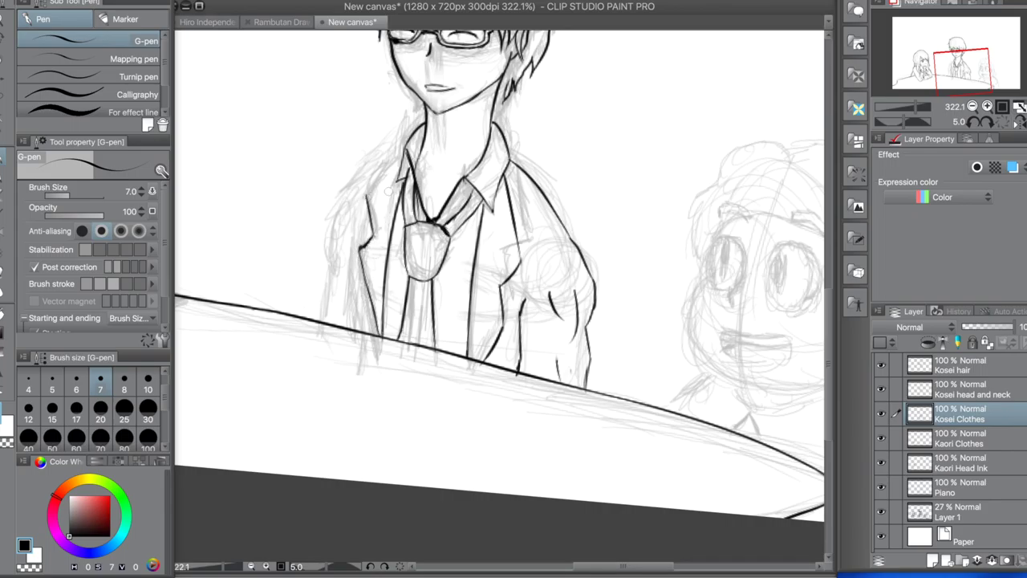
left_click_drag(334, 204, 326, 320)
left_click_drag(365, 224, 353, 338)
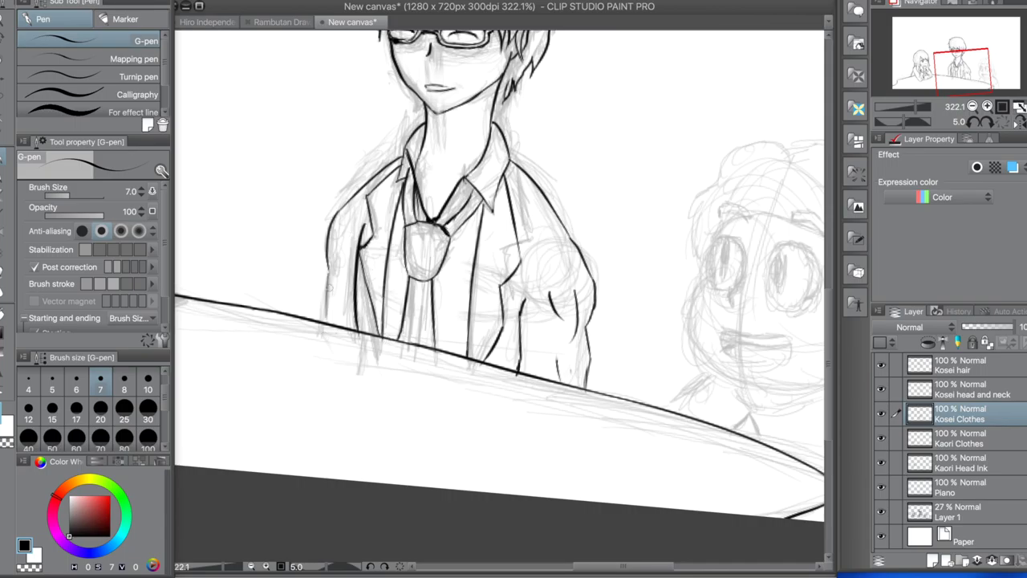
key("ctrl+z")
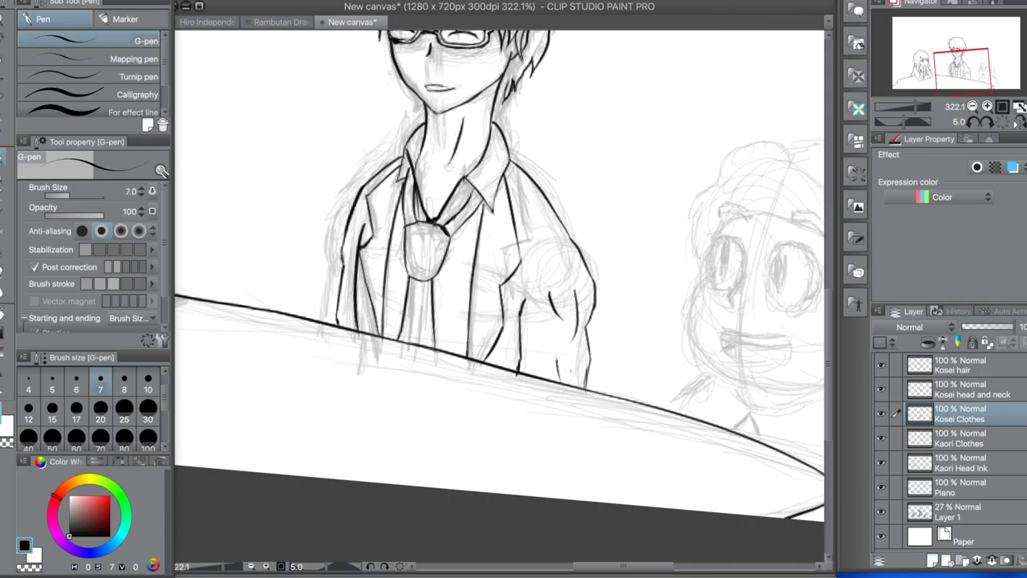
scroll(498, 241, "down", 3)
scroll(492, 137, "up", 3)
Lasso Kosei's figure across his layers and shift it into a new position.
key("m")
mouse_move(674, 374)
left_mouse_down()
mouse_move(666, 543)
mouse_move(608, 50)
mouse_move(678, 370)
left_mouse_up()
key("k")
left_click(896, 388)
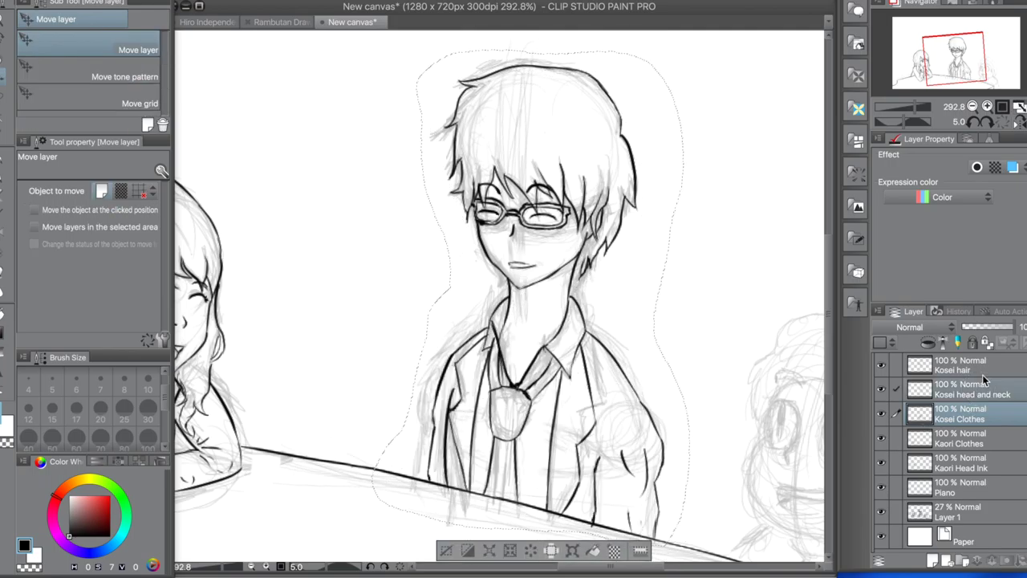
left_click(896, 364)
mouse_move(546, 341)
left_mouse_down()
mouse_move(575, 329)
mouse_move(567, 335)
left_mouse_up()
key("ctrl+d")
key("p")
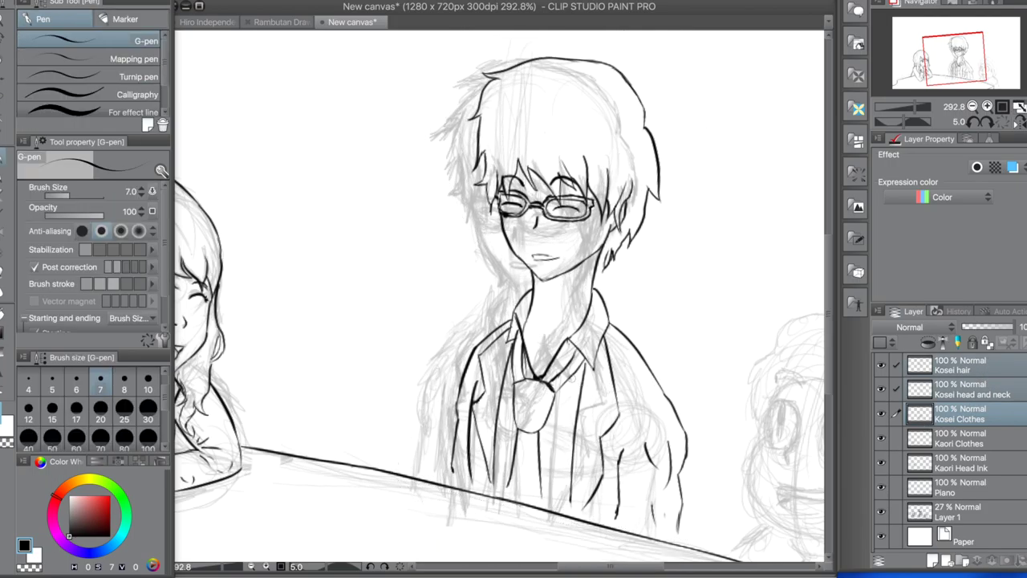
Hide the rough sketch layer and lower Kosei's head slightly.
left_click(969, 423)
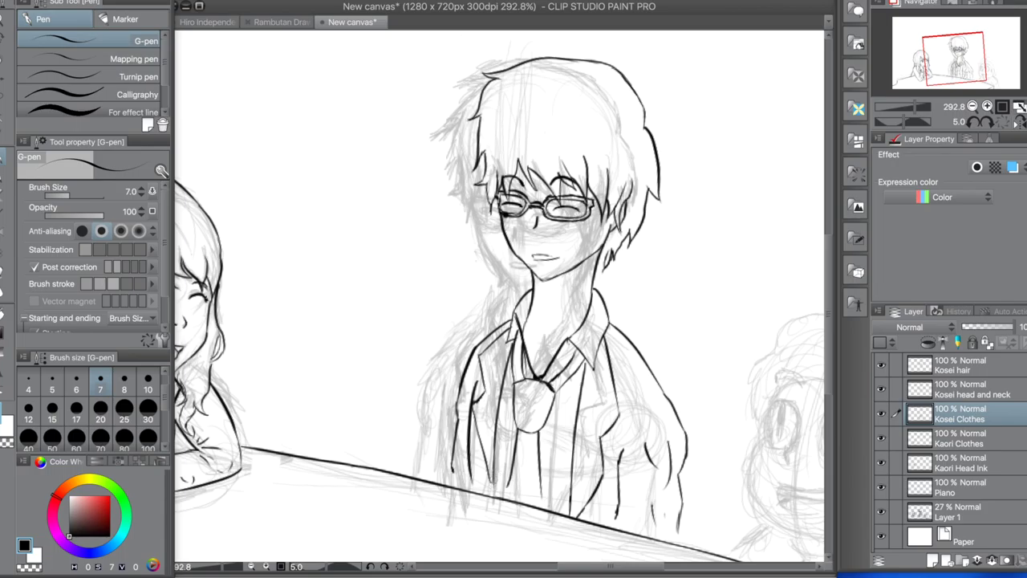
left_click(881, 511)
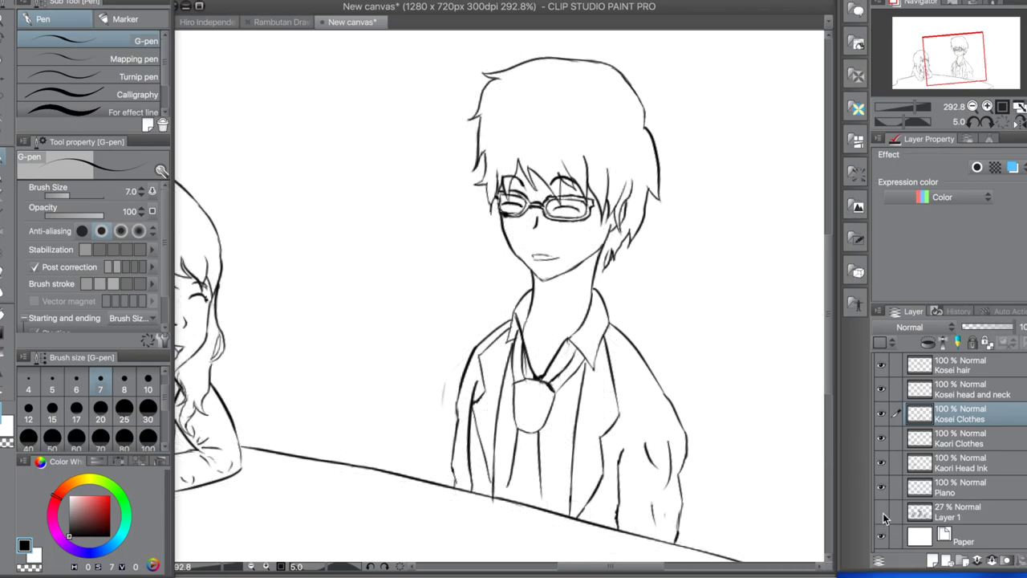
key("m")
left_click(981, 386)
left_click(896, 364)
mouse_move(514, 322)
left_mouse_down()
mouse_move(479, 351)
mouse_move(344, 85)
mouse_move(577, 318)
left_mouse_up()
key("k")
left_click_drag(533, 281, 532, 294)
key("ctrl+d")
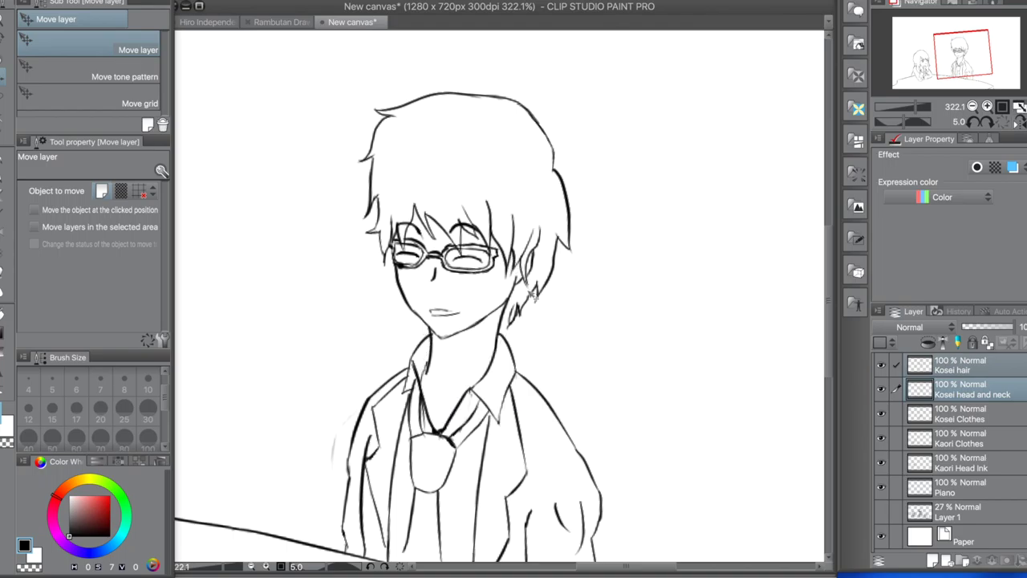
Delete the lines at the top of Kosei's hair and redraw its left side.
key("m")
mouse_move(365, 201)
left_mouse_down()
mouse_move(516, 103)
mouse_move(373, 80)
mouse_move(481, 93)
left_mouse_up()
key("Delete")
key("ctrl+d")
key("alt+bracketright")
key("p")
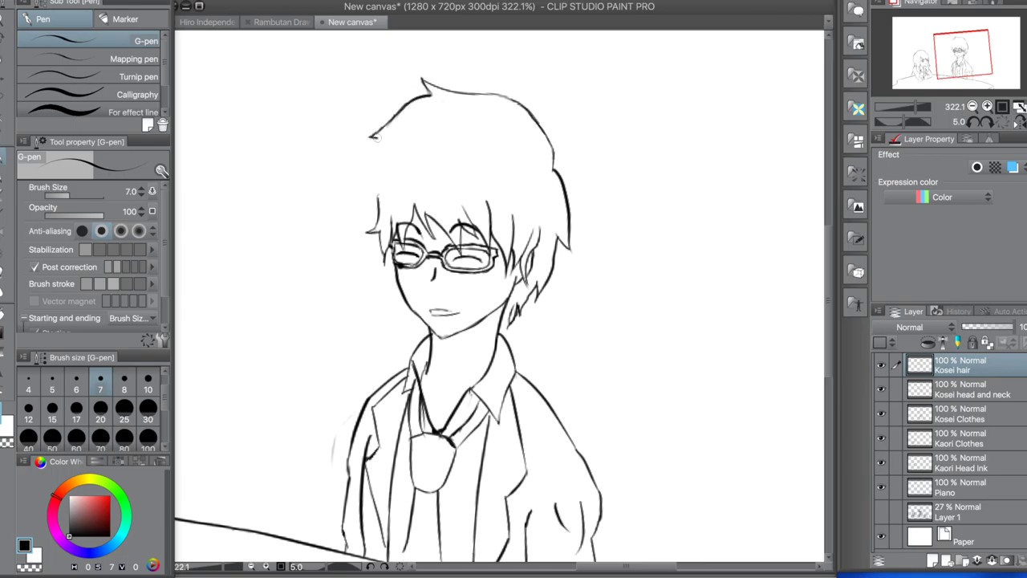
left_click_drag(375, 142, 372, 230)
key("p")
key("p")
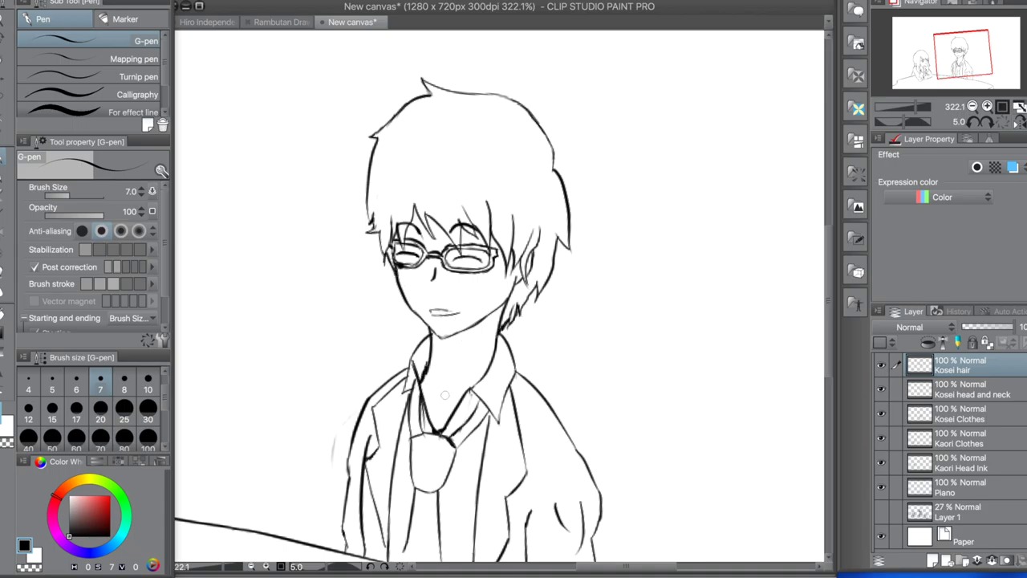
scroll(445, 394, "down", 5)
Ink the boy's face contour: side of the face, cheek, jaw and the arc over the head.
scroll(460, 262, "up", 10)
left_click_drag(449, 225, 379, 504)
left_click_drag(523, 525, 523, 348)
mouse_move(370, 279)
left_mouse_down()
mouse_move(675, 445)
mouse_move(612, 445)
mouse_move(779, 379)
left_mouse_up()
left_click_drag(711, 557, 503, 557)
mouse_move(594, 374)
left_mouse_down()
mouse_move(644, 195)
mouse_move(581, 178)
mouse_move(604, 146)
mouse_move(548, 263)
left_mouse_up()
left_click_drag(544, 95, 548, 265)
left_click_drag(548, 265, 548, 397)
mouse_move(240, 165)
left_mouse_down()
mouse_move(430, 138)
mouse_move(542, 231)
left_mouse_up()
Add two hair tufts on top of the head and outline the right eye.
mouse_move(428, 146)
left_mouse_down()
mouse_move(531, 171)
mouse_move(426, 144)
left_mouse_up()
mouse_move(308, 122)
left_mouse_down()
mouse_move(245, 149)
mouse_move(273, 111)
mouse_move(312, 122)
left_mouse_up()
left_click_drag(305, 283, 277, 358)
left_click_drag(295, 335, 308, 359)
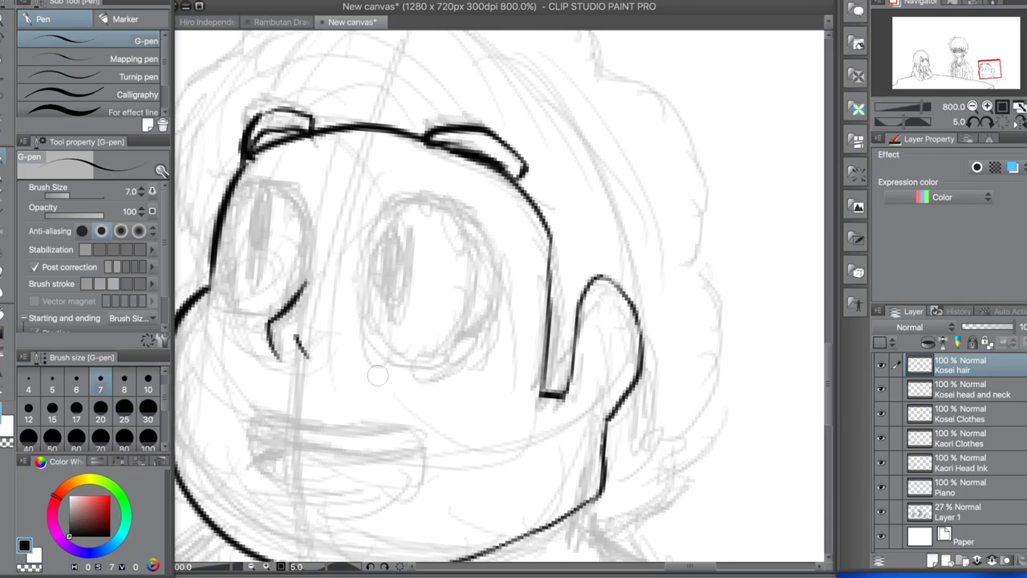
left_click_drag(433, 193, 365, 341)
key("ctrl+z")
mouse_move(405, 368)
left_mouse_down()
mouse_move(482, 232)
mouse_move(464, 353)
mouse_move(410, 371)
mouse_move(377, 341)
mouse_move(435, 371)
mouse_move(484, 313)
left_mouse_up()
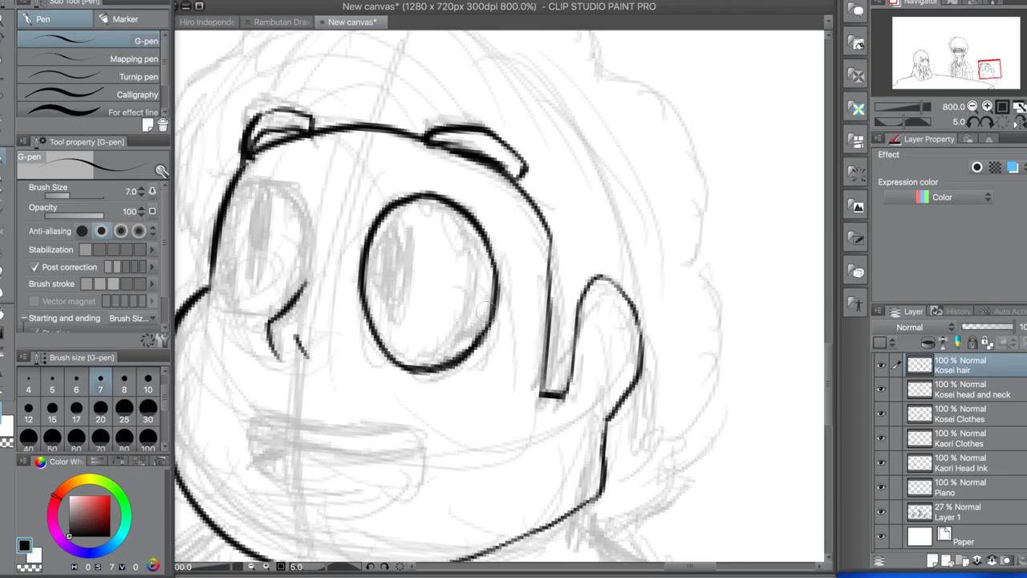
Outline the left eye oval and fill in the pupils of both eyes.
mouse_move(235, 201)
left_mouse_down()
mouse_move(292, 189)
mouse_move(309, 273)
mouse_move(241, 318)
left_mouse_up()
key("ctrl+z")
left_click_drag(215, 233, 257, 307)
mouse_move(255, 207)
left_mouse_down()
mouse_move(245, 263)
mouse_move(257, 194)
mouse_move(242, 273)
mouse_move(257, 201)
left_mouse_up()
mouse_move(394, 218)
left_mouse_down()
mouse_move(398, 308)
mouse_move(419, 280)
left_mouse_up()
key("ctrl+z")
key("ctrl+z")
mouse_move(393, 219)
left_mouse_down()
mouse_move(416, 278)
mouse_move(397, 302)
mouse_move(414, 233)
left_mouse_up()
mouse_move(378, 347)
left_mouse_down()
mouse_move(480, 358)
mouse_move(421, 375)
mouse_move(392, 355)
mouse_move(470, 357)
left_mouse_up()
key("x")
key("x")
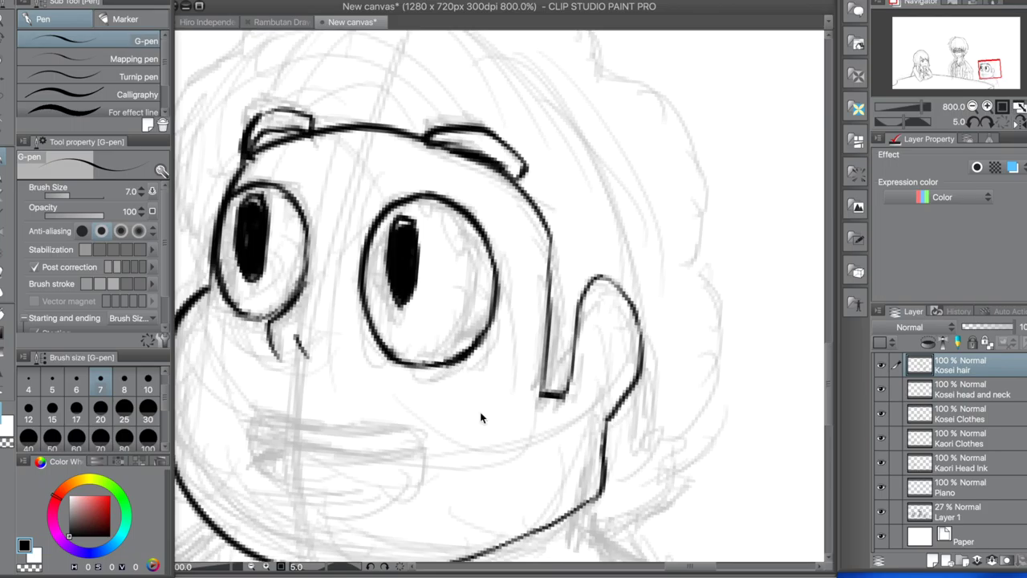
Ink the curly hair outline down to the neck, plus the collar, left shoulder and right sleeve.
scroll(480, 418, "down", 2)
mouse_move(455, 267)
left_mouse_down()
mouse_move(399, 353)
mouse_move(417, 449)
left_mouse_up()
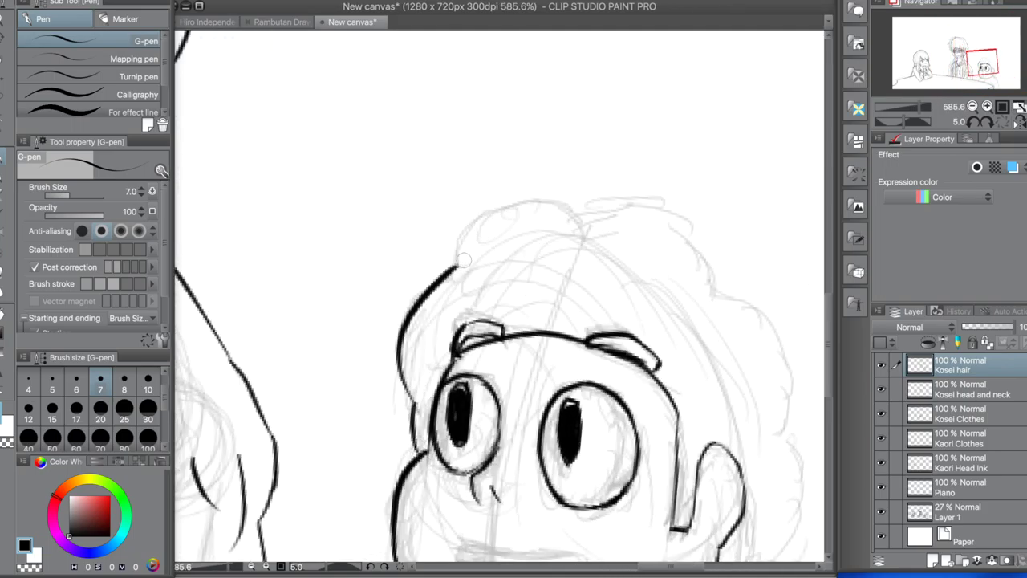
mouse_move(455, 238)
left_mouse_down()
mouse_move(682, 215)
mouse_move(720, 293)
mouse_move(541, 294)
left_mouse_up()
mouse_move(540, 285)
left_mouse_down()
mouse_move(621, 437)
mouse_move(618, 201)
mouse_move(628, 321)
mouse_move(521, 365)
mouse_move(649, 561)
left_mouse_up()
left_click_drag(650, 562, 650, 345)
left_click_drag(518, 397, 649, 353)
left_click_drag(335, 231, 355, 282)
left_click_drag(332, 231, 295, 263)
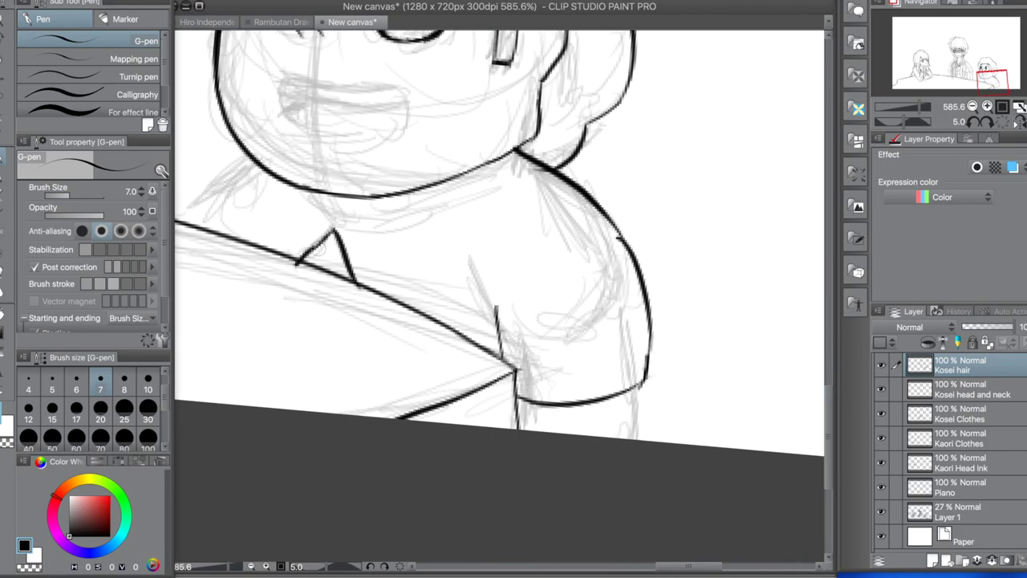
left_click_drag(249, 152, 202, 222)
left_click_drag(644, 383, 638, 433)
Draw the open mouth with top edge, lower lip, teeth line and a small tongue.
scroll(682, 417, "down", 5)
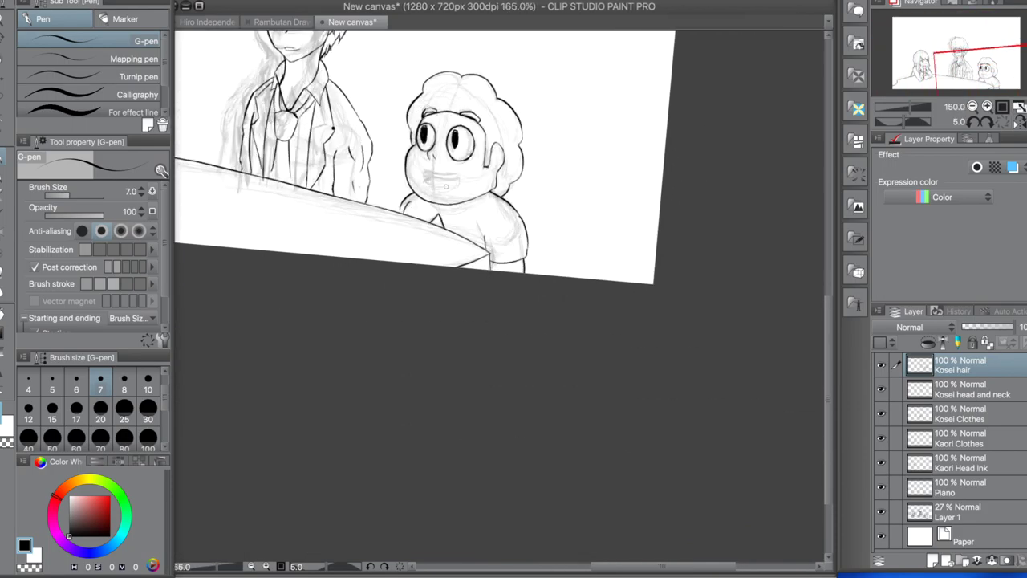
scroll(682, 417, "up", 4)
scroll(421, 170, "up", 1)
left_click_drag(391, 163, 507, 191)
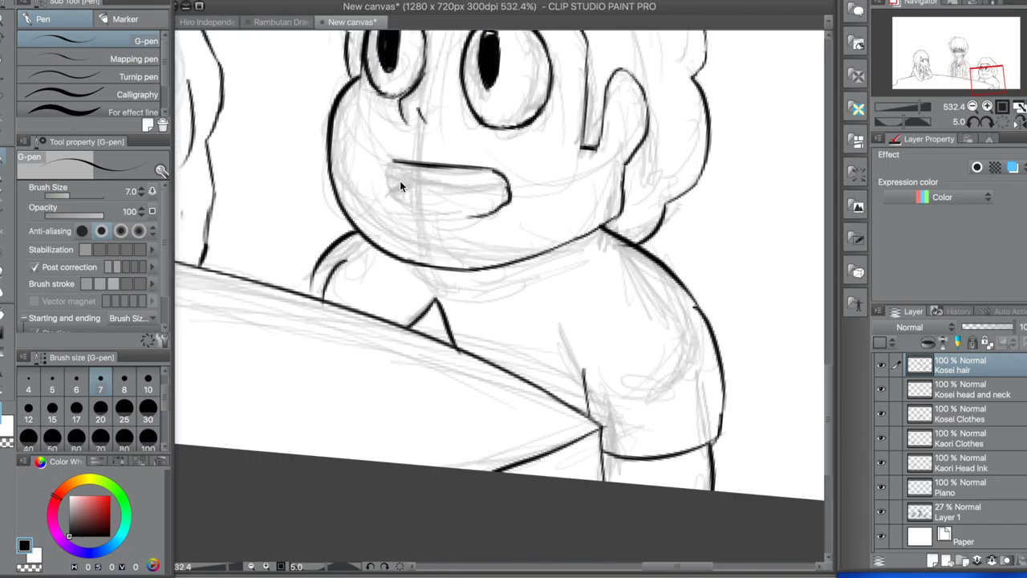
mouse_move(392, 166)
left_mouse_down()
mouse_move(450, 215)
mouse_move(504, 205)
left_mouse_up()
left_click_drag(393, 178, 510, 186)
left_click_drag(393, 184, 415, 199)
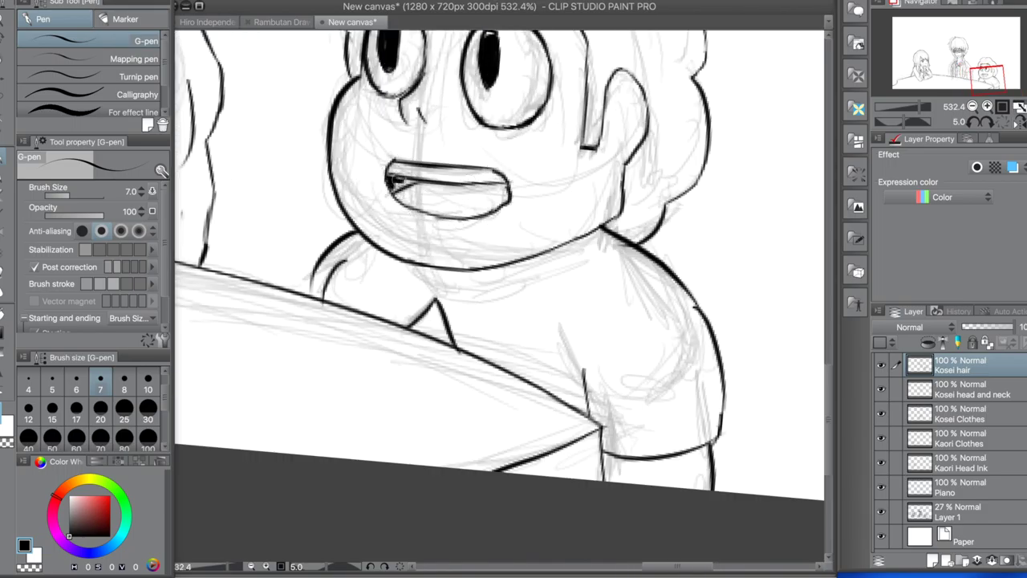
scroll(408, 179, "down", 10)
Lasso the right boy and copy his lines onto a new layer named 'Steven Ink'.
key("m")
left_click_drag(461, 265, 501, 291)
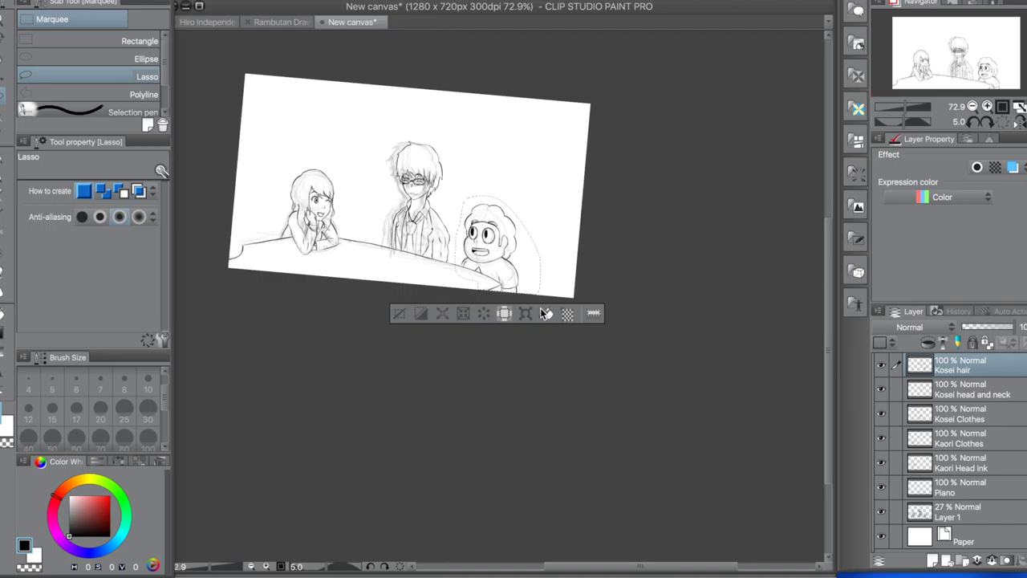
left_click(505, 312)
double_click(955, 365)
type("Steven Ink")
key("Return")
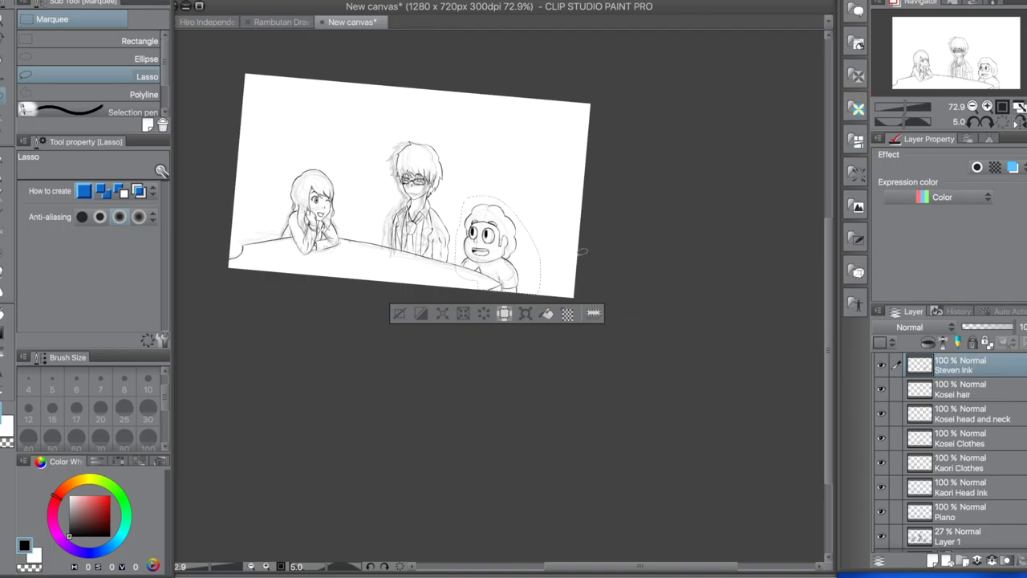
Select around Steven's hair and add a new layer named 'Steven Hair'.
scroll(489, 223, "up", 8)
mouse_move(355, 239)
left_mouse_down()
mouse_move(365, 265)
mouse_move(522, 172)
mouse_move(581, 387)
mouse_move(692, 354)
left_mouse_up()
left_click(529, 418)
double_click(1005, 370)
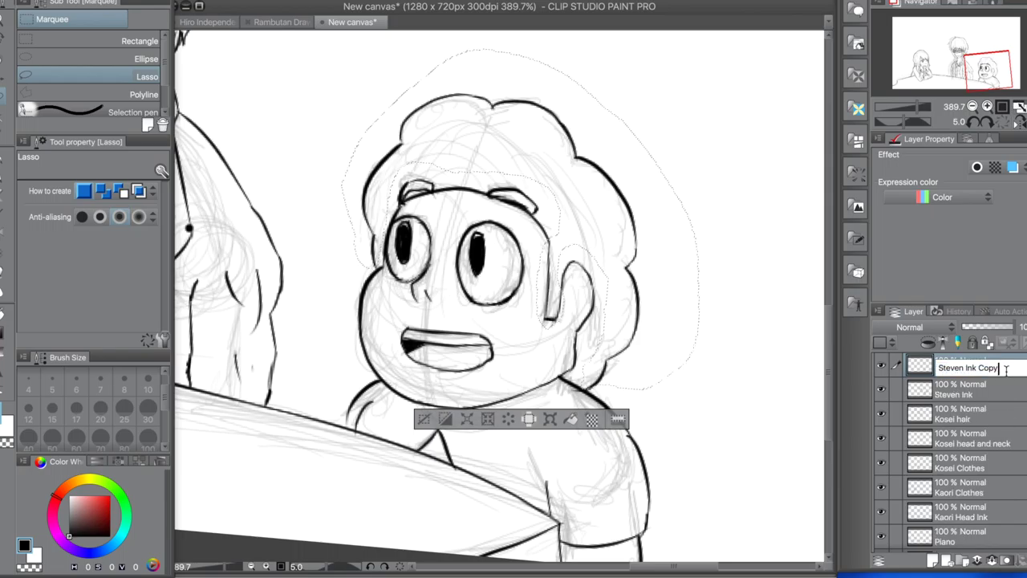
key("BackSpace")
key("BackSpace")
key("BackSpace")
key("BackSpace")
key("BackSpace")
key("BackSpace")
key("BackSpace")
key("BackSpace")
type("Steven Hair")
key("Return")
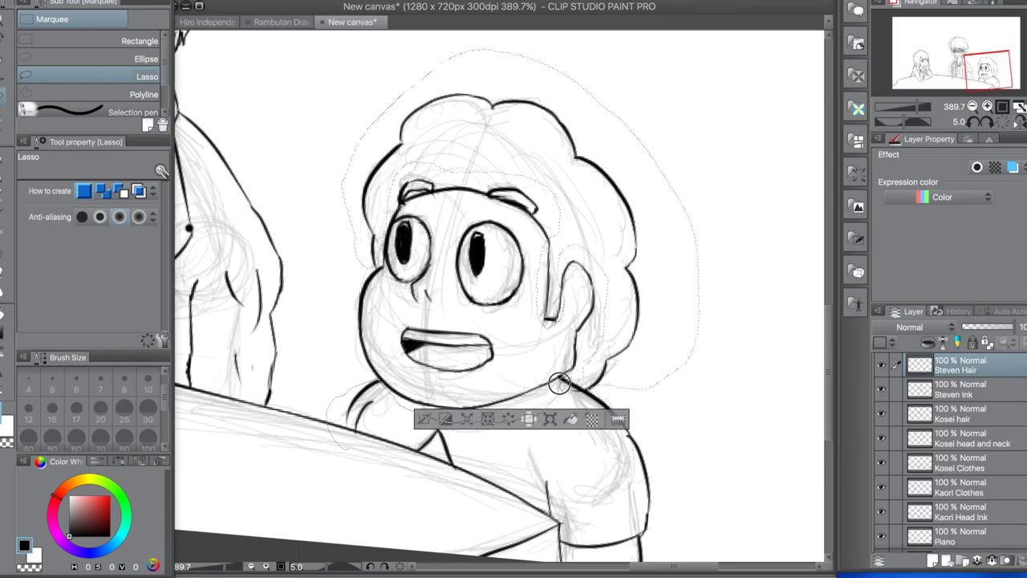
Select Steven's shirt and shoulders, add a layer named 'Steven shirt', and clear the selection.
mouse_move(575, 378)
left_mouse_down()
mouse_move(642, 541)
mouse_move(552, 509)
mouse_move(507, 474)
mouse_move(341, 414)
left_mouse_up()
key("ctrl+shift+n")
double_click(994, 393)
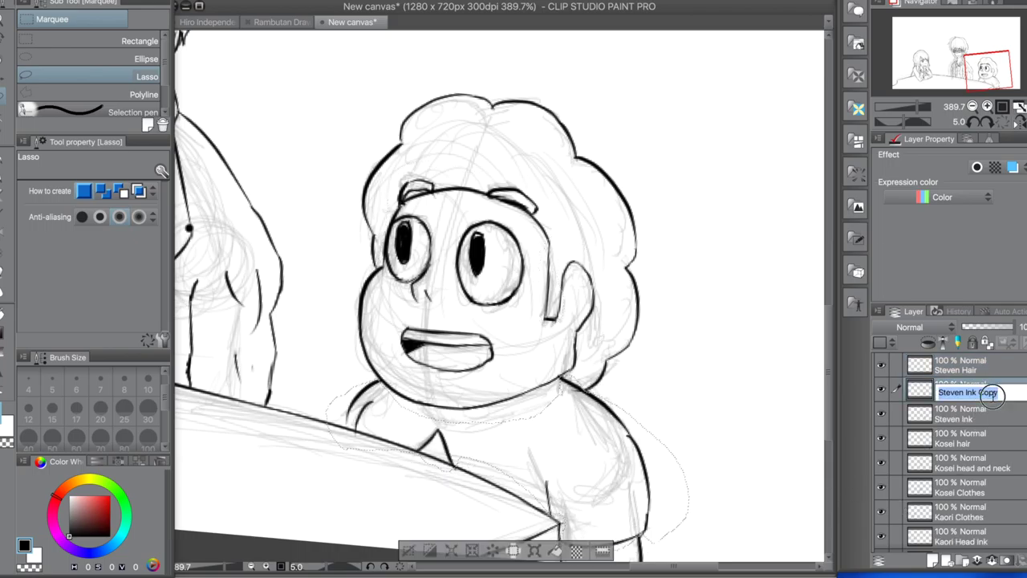
type("Steven shirt")
key("Return")
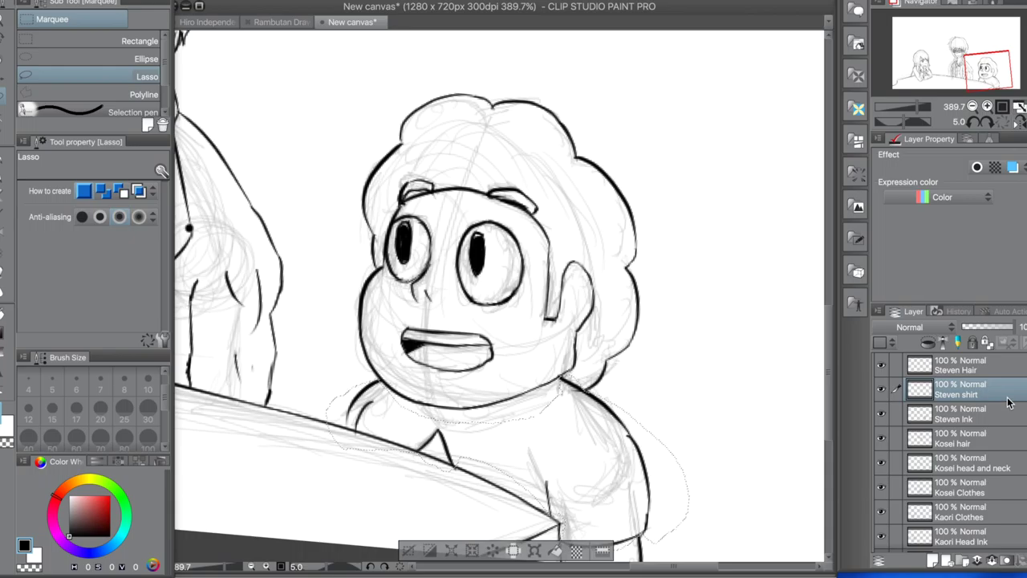
key("ctrl+d")
Go through the layer list and select the Kosei hair layer.
scroll(1003, 401, "down", 3)
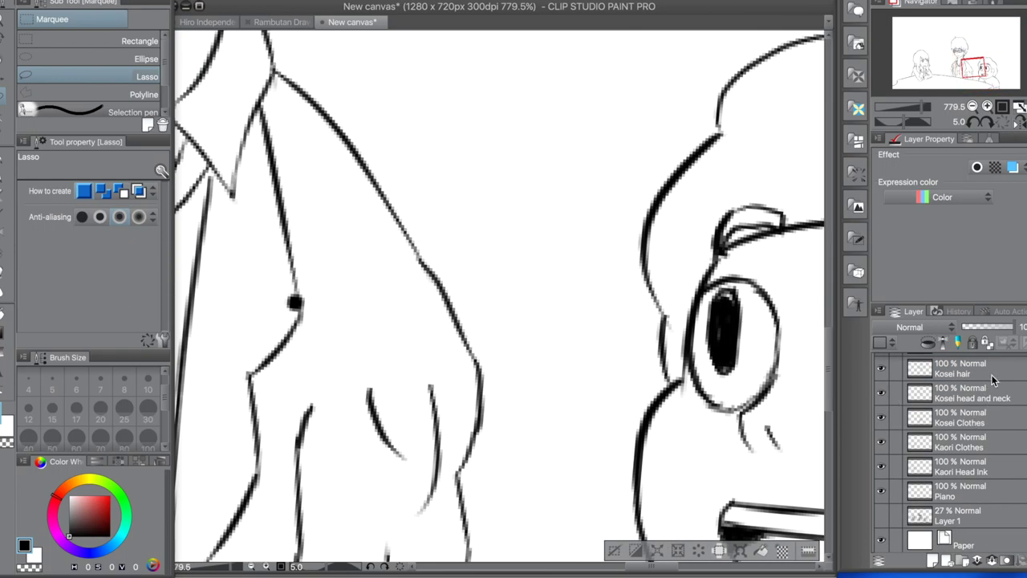
scroll(993, 379, "up", 2)
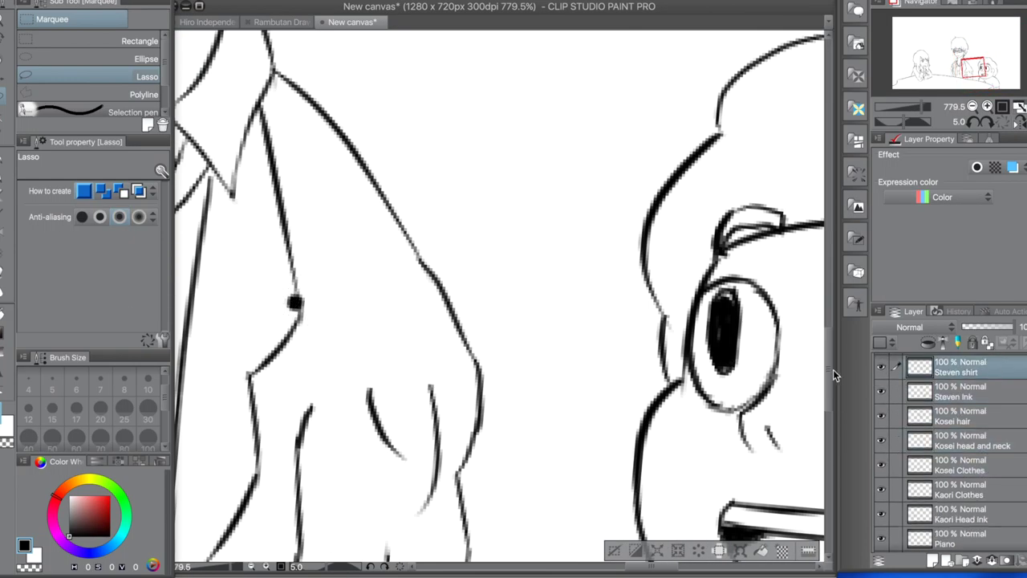
scroll(946, 417, "down", 2)
left_click(963, 429)
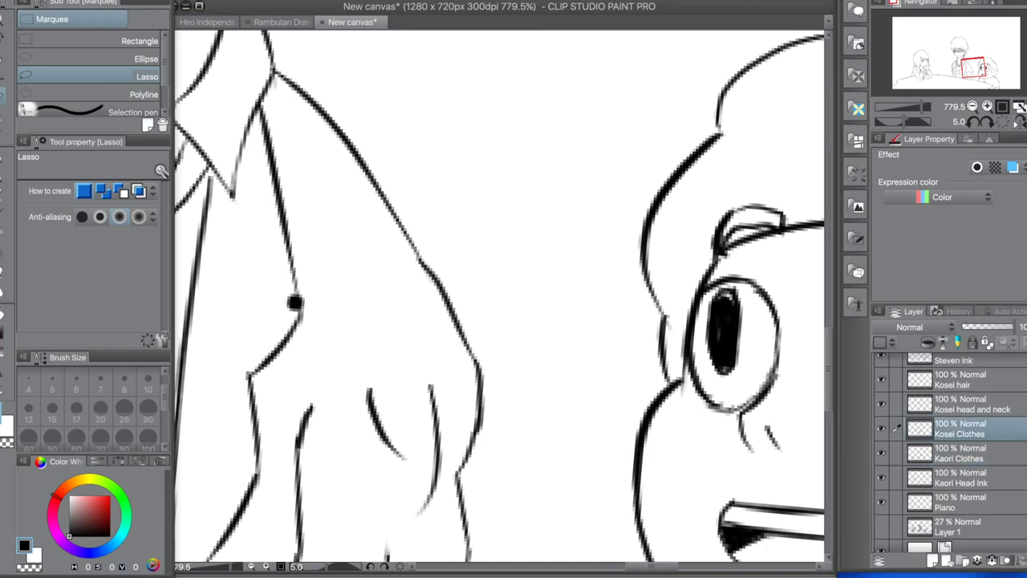
left_click(963, 404)
left_click(963, 380)
Auto-select Steven's hair and fill it with black on the Steven Hair layer.
scroll(596, 406, "down", 8)
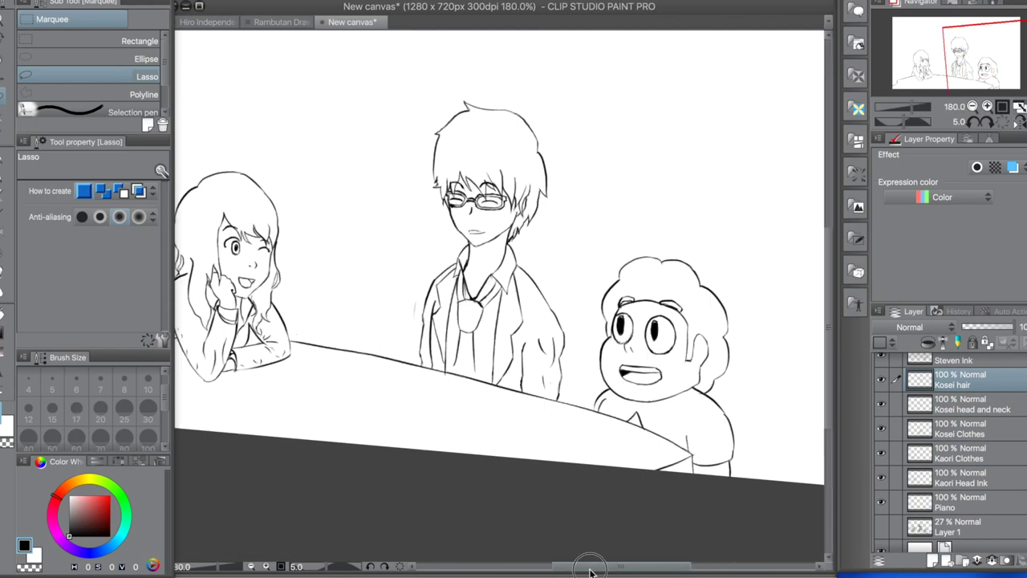
key("p")
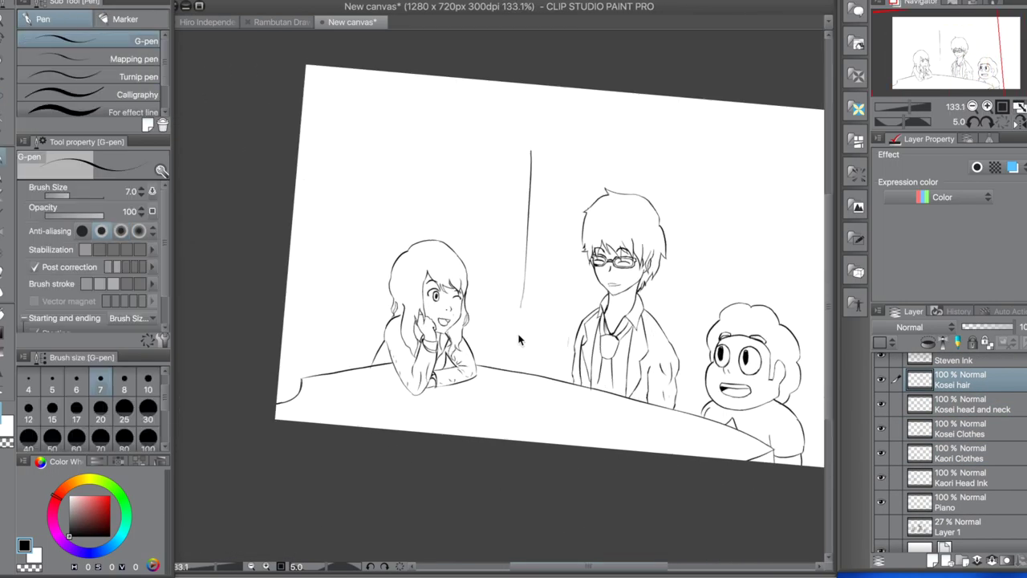
key("ctrl+z")
key("w")
left_click(674, 329)
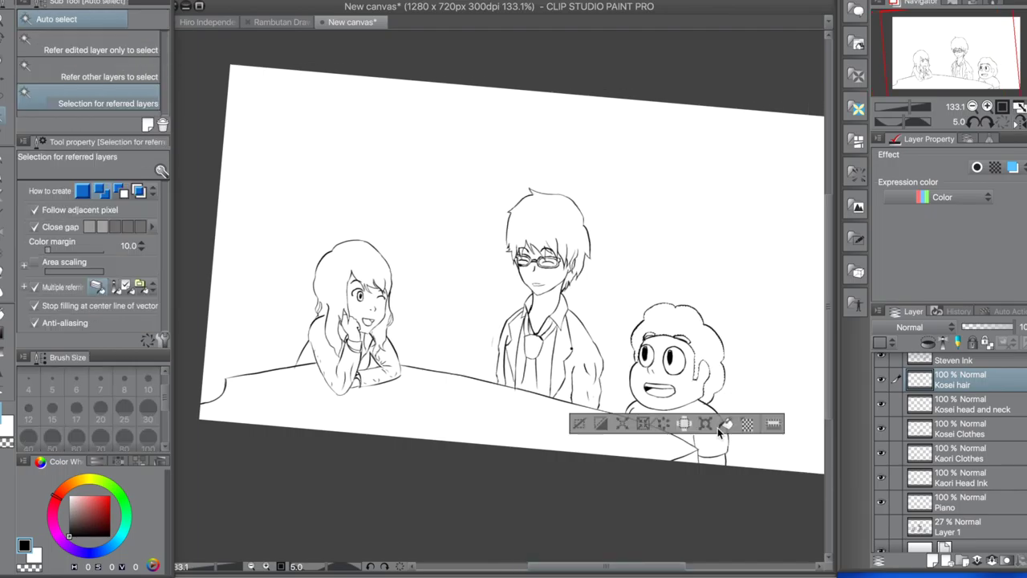
scroll(947, 450, "up", 2)
left_click(960, 365)
key("alt+BackSpace")
key("ctrl+d")
Select Kosei's hair and create a new raster layer named 'Kosei Hair Color'.
left_click(537, 219)
left_click(960, 438)
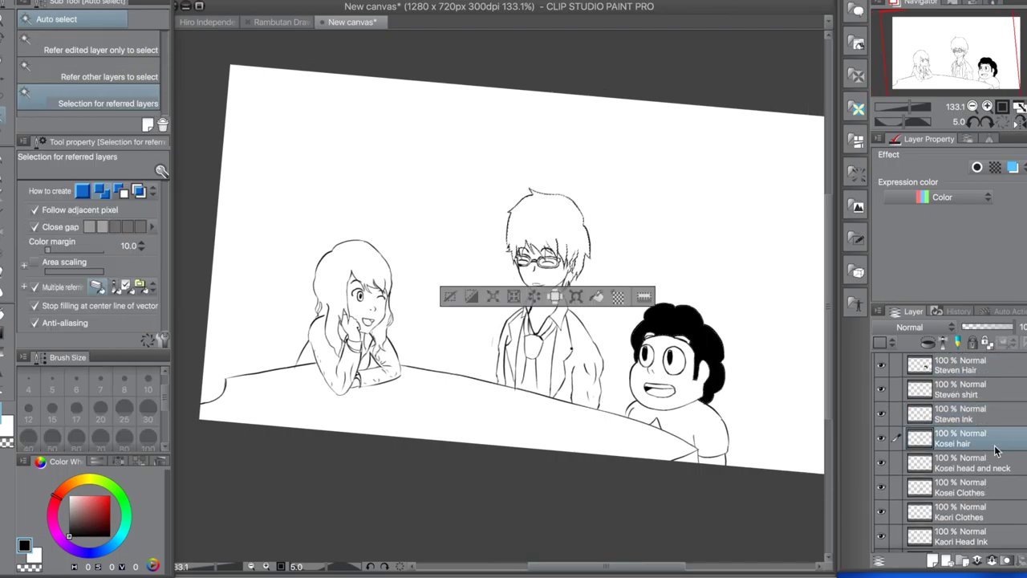
left_click(879, 560)
left_click(691, 96)
type("Kosei Hair Color")
key("Return")
left_click_drag(960, 438, 964, 491)
Pick light blue and try painting Kosei's hair with a transparent watercolour brush, then undo it.
left_click(36, 561)
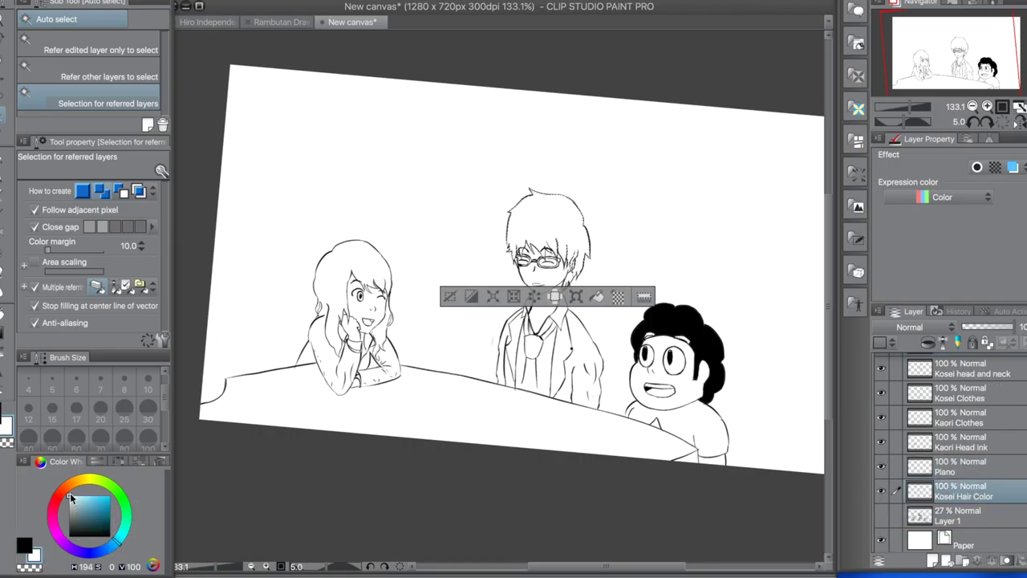
key("b")
left_click(113, 57)
mouse_move(521, 210)
left_mouse_down()
mouse_move(572, 257)
mouse_move(545, 221)
mouse_move(570, 268)
left_mouse_up()
key("ctrl+z")
key("ctrl+z")
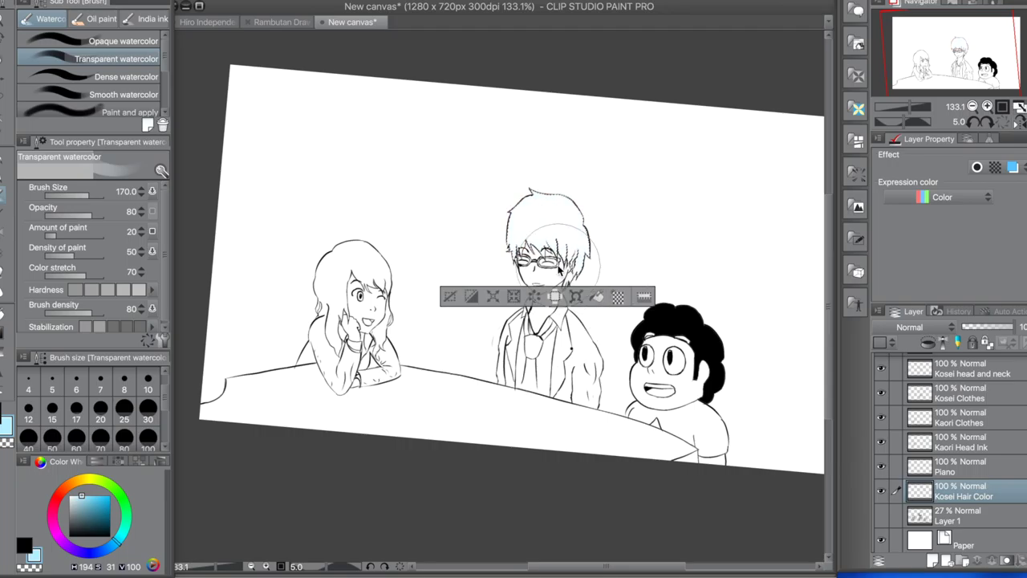
Try a light-blue stroke on the hair with a rough ink brush, then undo it.
key("w")
scroll(545, 289, "up", 4)
scroll(545, 289, "down", 3)
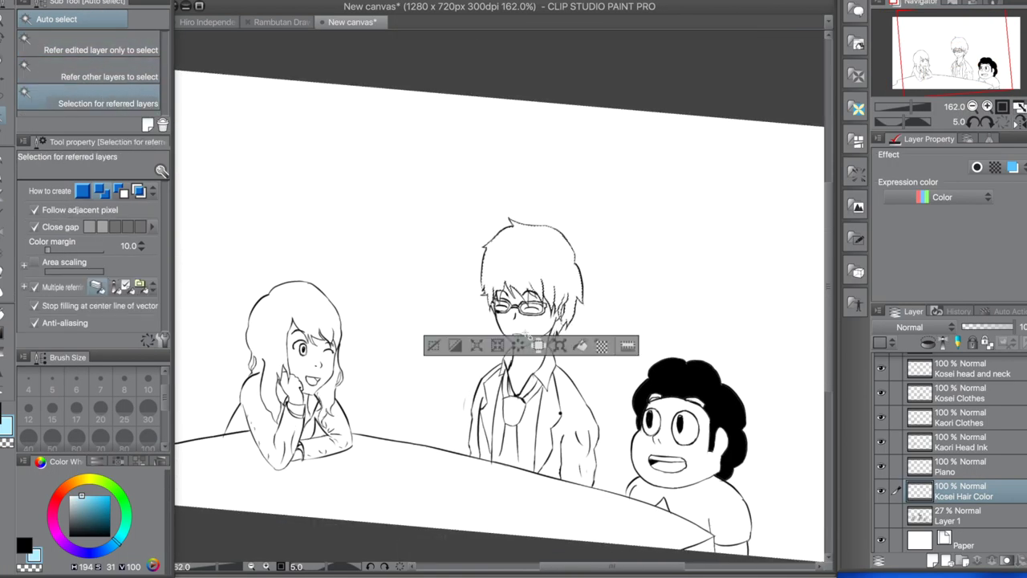
scroll(561, 331, "up", 3)
key("b")
left_click(146, 18)
left_click_drag(449, 191, 438, 269)
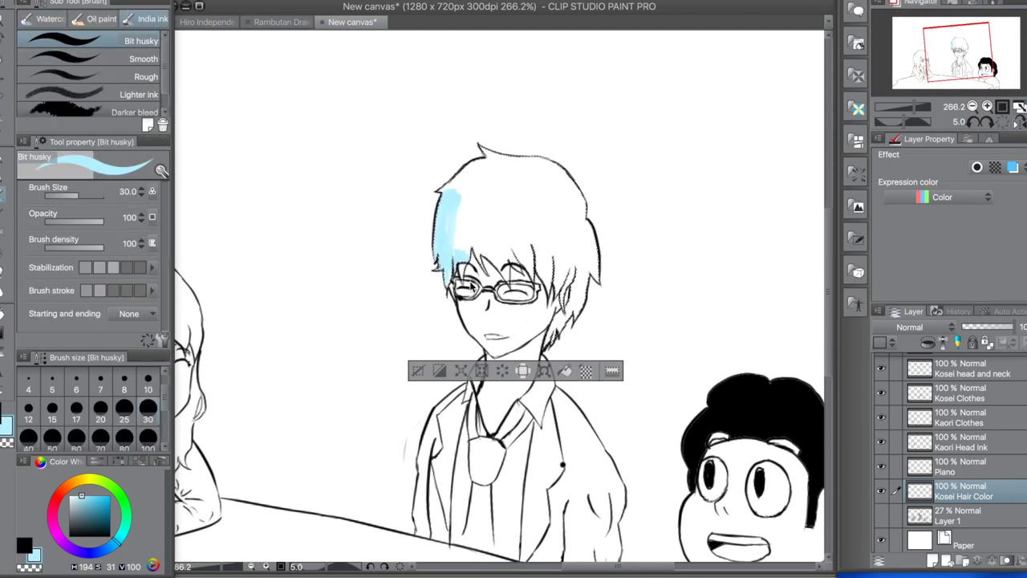
key("ctrl+z")
key("w")
Fill Kosei's hair area with very pale blue and add a new raster layer above it.
left_click(564, 370)
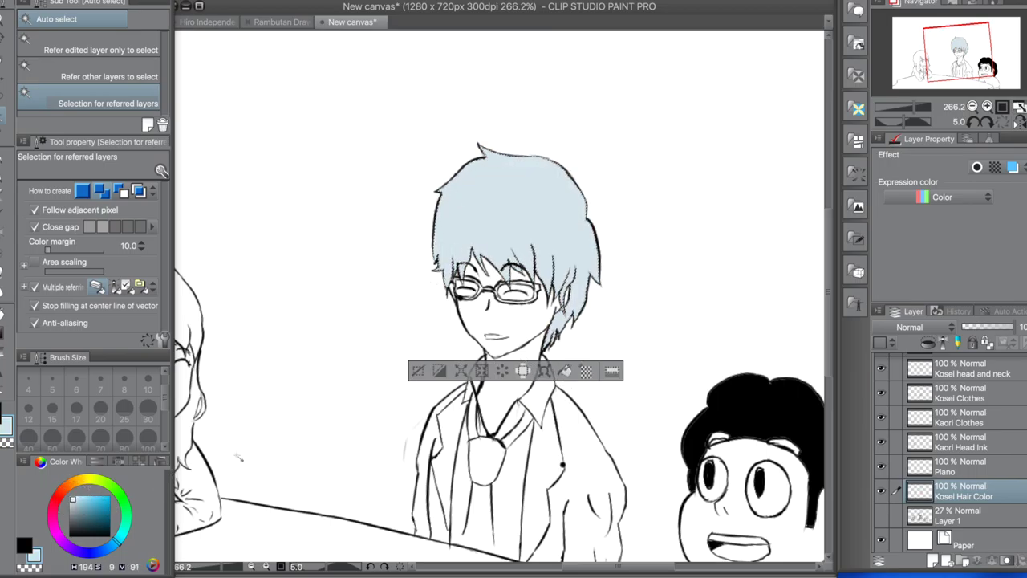
left_click_drag(73, 500, 71, 496)
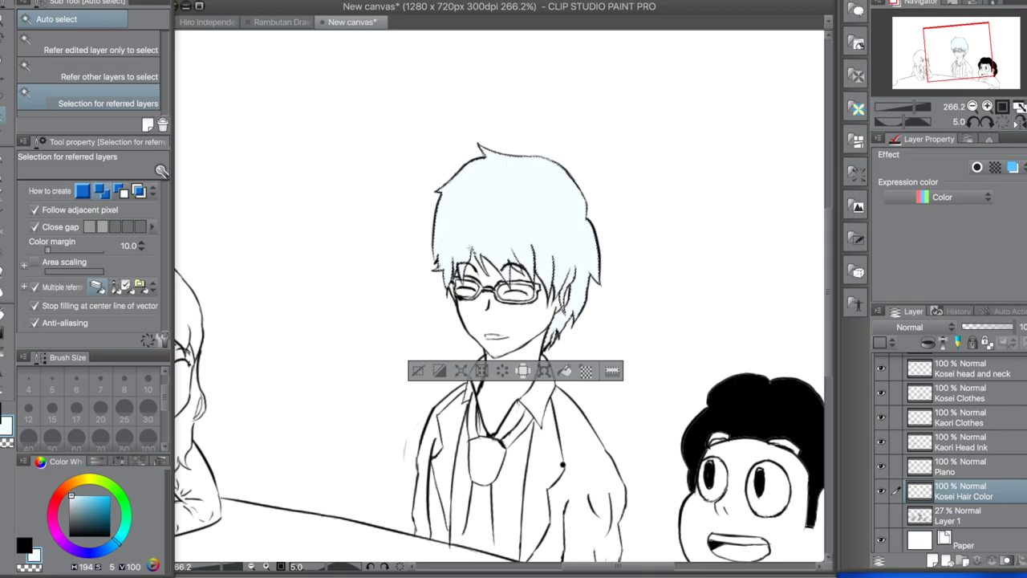
left_click(441, 372)
left_click(879, 341)
mouse_move(722, 117)
left_click(928, 117)
Name the layer Kosei Hair Shade, clip it to the hair colour, and paint light-blue shading.
type("Kosei Hair Shade")
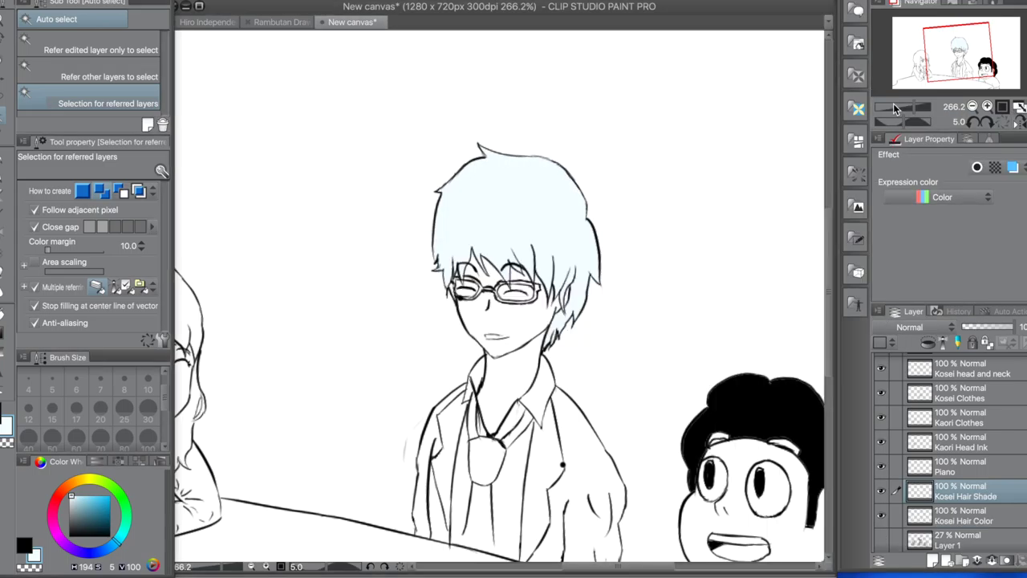
key("b")
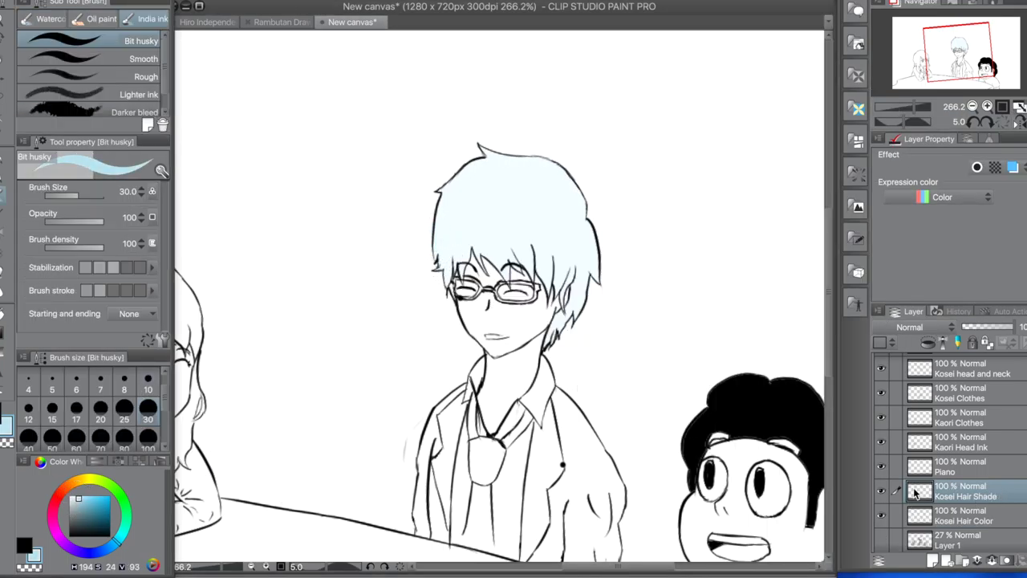
mouse_move(438, 207)
left_mouse_down()
mouse_move(546, 273)
mouse_move(562, 293)
mouse_move(568, 341)
left_mouse_up()
key("bracketleft")
key("bracketleft")
key("bracketleft")
key("bracketleft")
key("bracketleft")
mouse_move(500, 211)
left_mouse_down()
mouse_move(536, 261)
mouse_move(569, 215)
left_mouse_up()
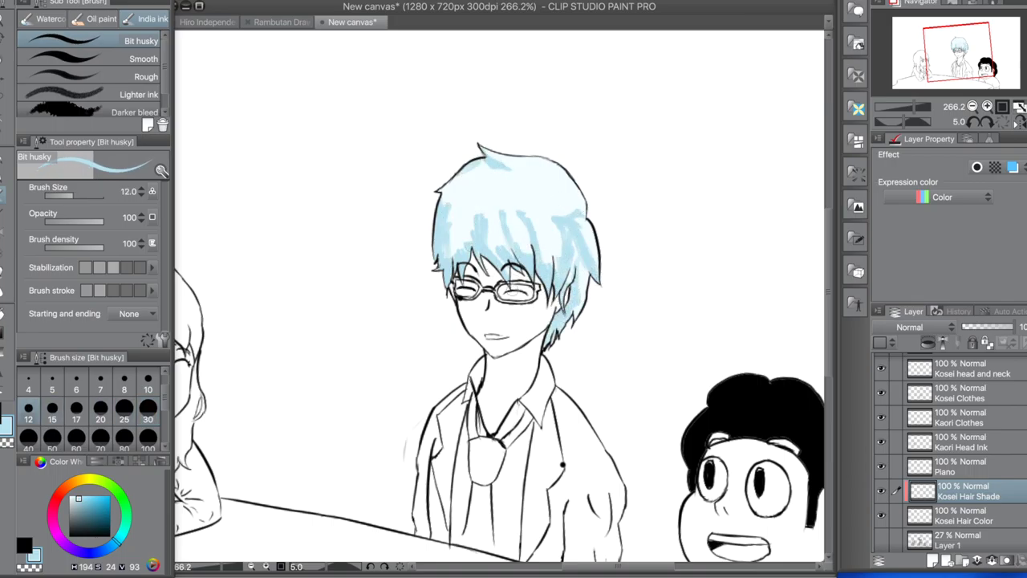
Paint darker blue shading strands across the left, middle and right of Kosei's hair.
mouse_move(80, 501)
left_mouse_down()
mouse_move(116, 543)
mouse_move(93, 508)
left_mouse_up()
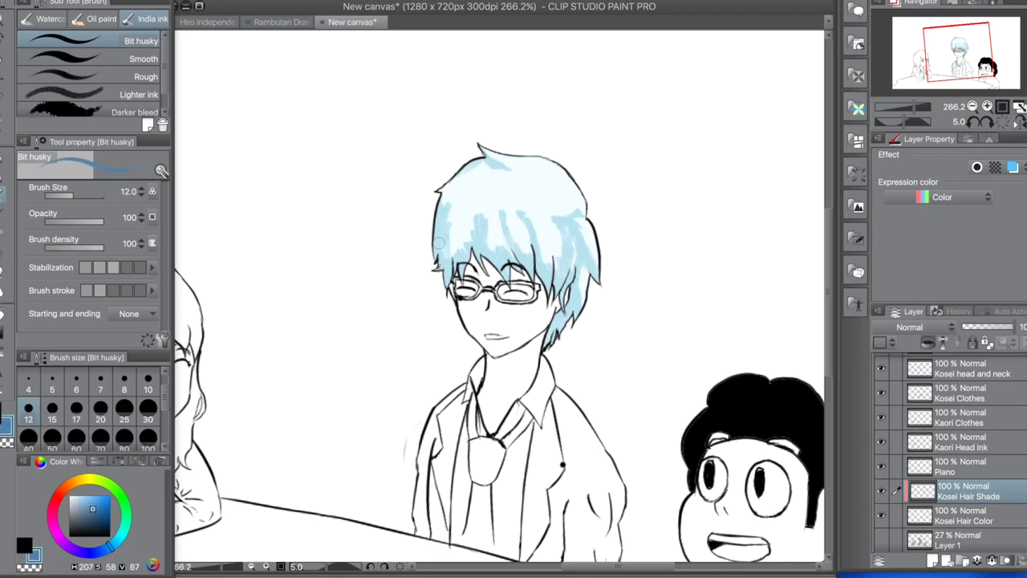
left_click_drag(437, 205, 453, 281)
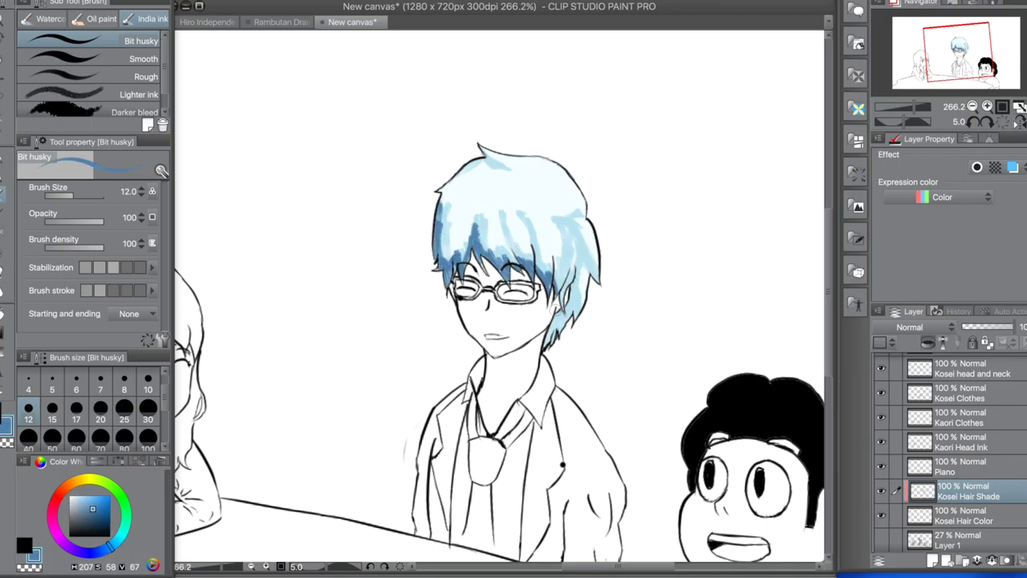
left_click_drag(453, 200, 448, 281)
left_click_drag(504, 212, 515, 258)
mouse_move(561, 210)
left_mouse_down()
mouse_move(553, 277)
mouse_move(572, 282)
mouse_move(576, 317)
left_mouse_up()
left_click_drag(520, 207, 542, 273)
left_click_drag(536, 243, 565, 284)
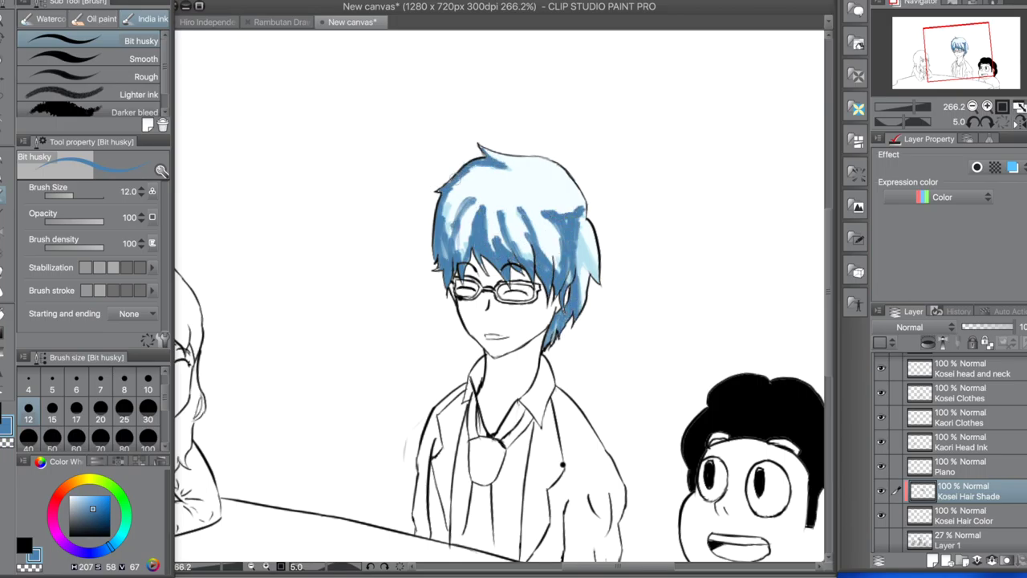
left_click_drag(584, 231, 597, 280)
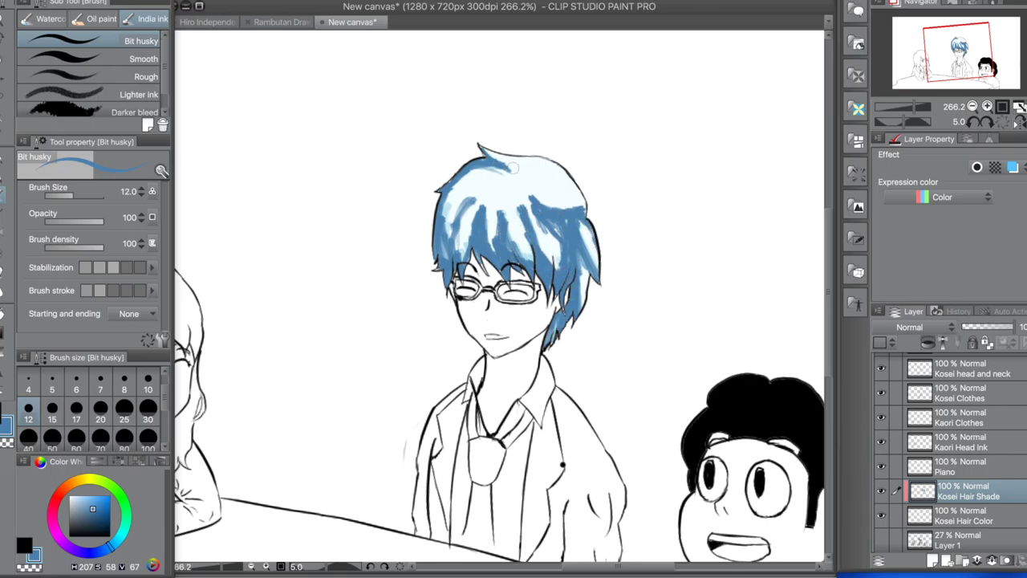
Pick an even darker blue, then sample the very light hair colour from the Kosei Hair Color layer.
left_click(100, 514)
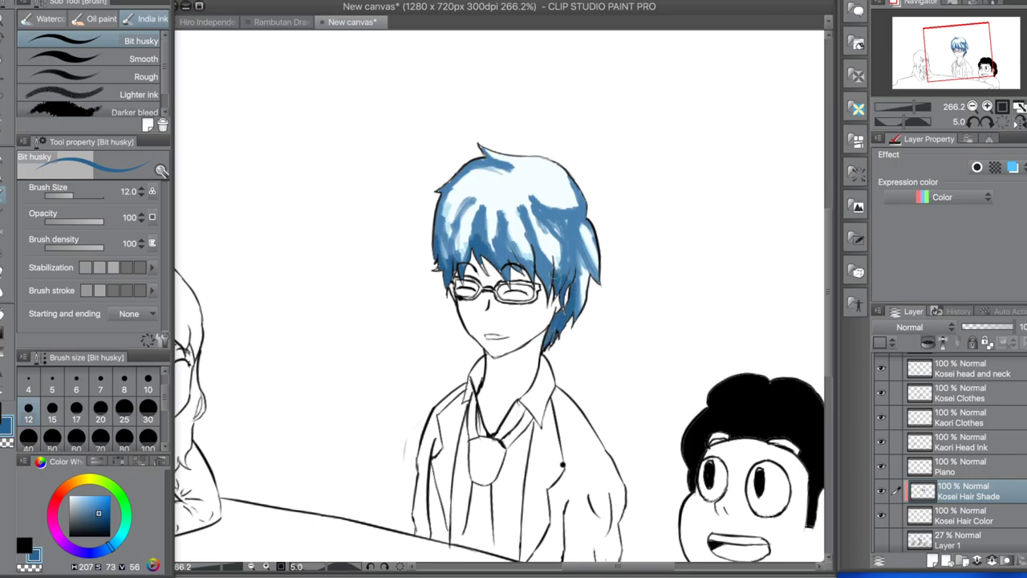
left_click(963, 515)
left_click(491, 223, "alt")
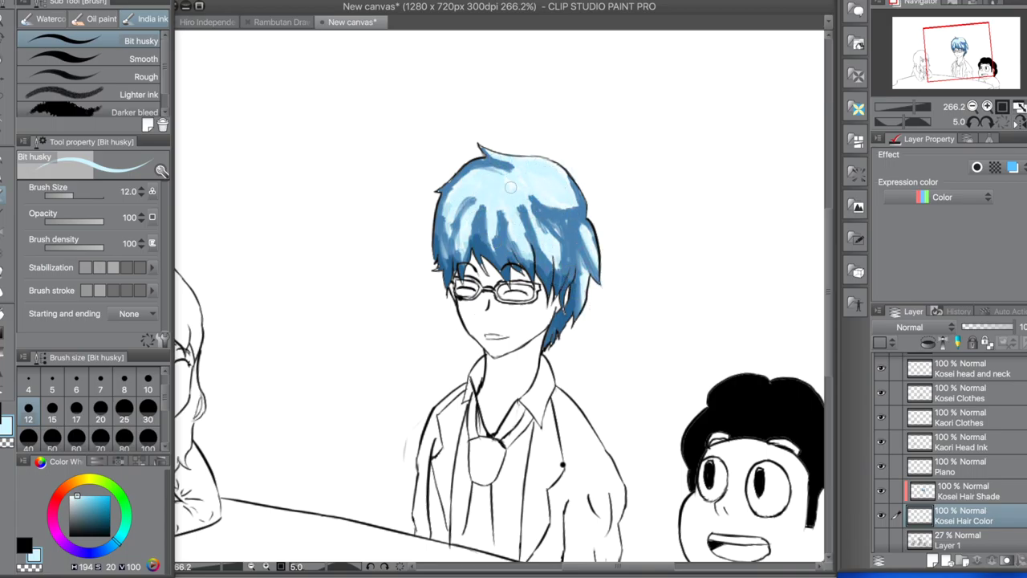
key("ctrl+minus")
Undo the earlier hair shading and refill Kosei's hair with a greyish blue.
key("ctrl+z")
key("ctrl+z")
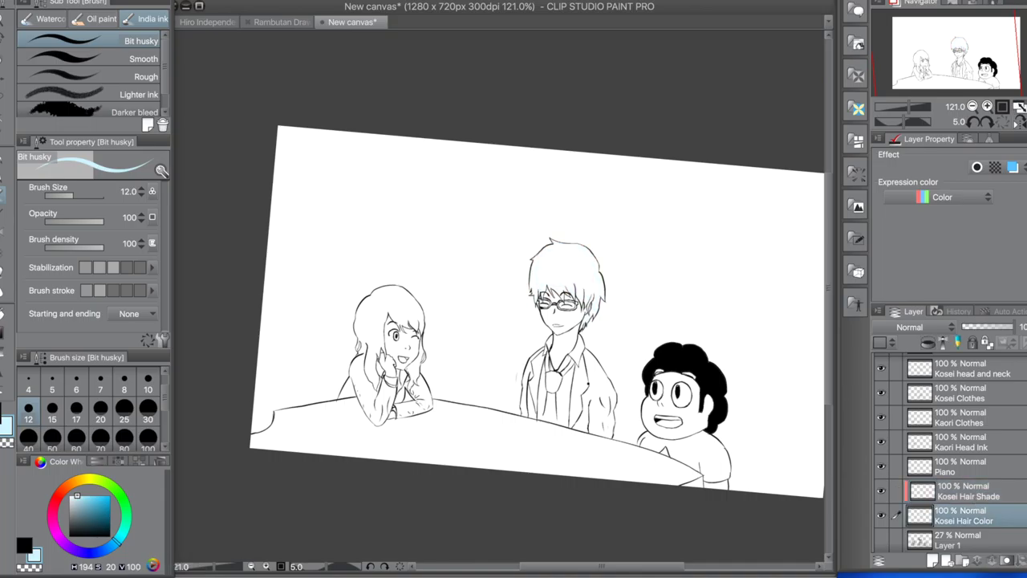
key("w")
key("ctrl+plus")
key("ctrl+plus")
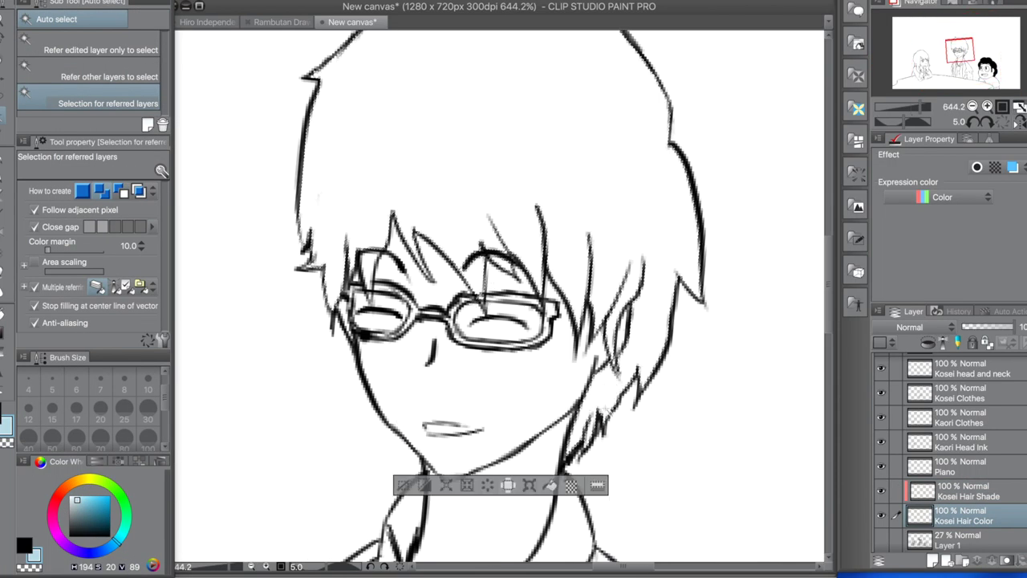
key("ctrl+minus")
key("ctrl+minus")
key("ctrl+y")
left_click(74, 503)
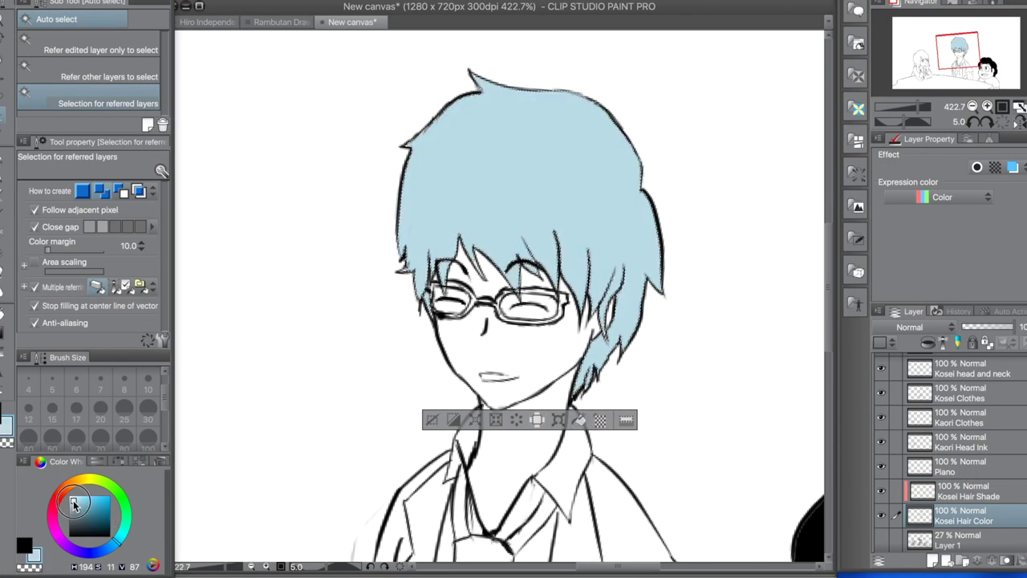
left_click(579, 419)
On Kosei Hair Shade, airbrush dark slate-blue strands over the hair's top and right side.
left_click(87, 508)
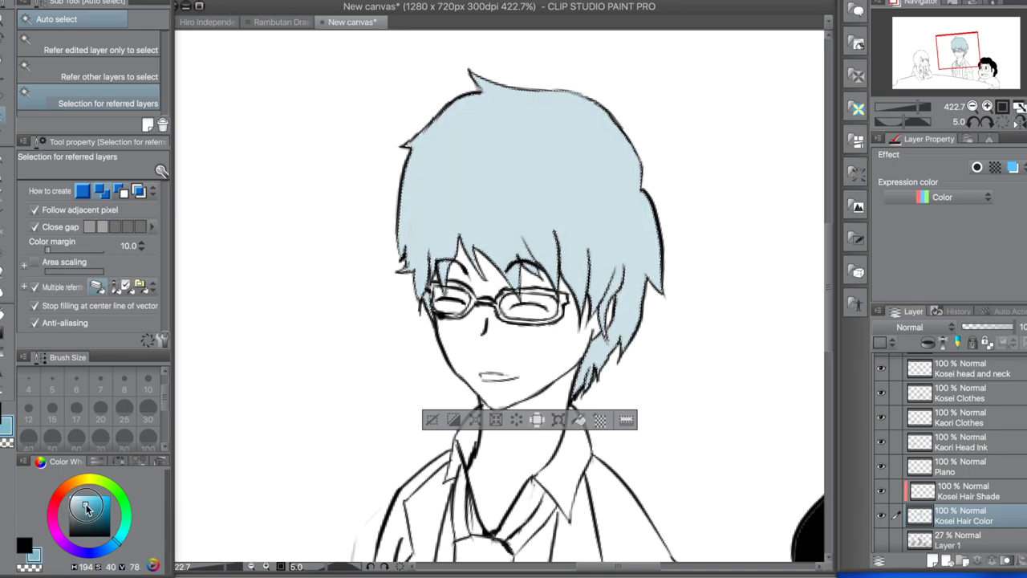
left_click(84, 515)
key("b")
left_click(963, 491)
left_click_drag(464, 238, 518, 289)
left_click_drag(499, 243, 544, 289)
left_click_drag(550, 197, 562, 280)
left_click_drag(514, 223, 583, 309)
left_click_drag(572, 240, 591, 309)
left_click_drag(581, 243, 604, 343)
left_click_drag(600, 271, 627, 346)
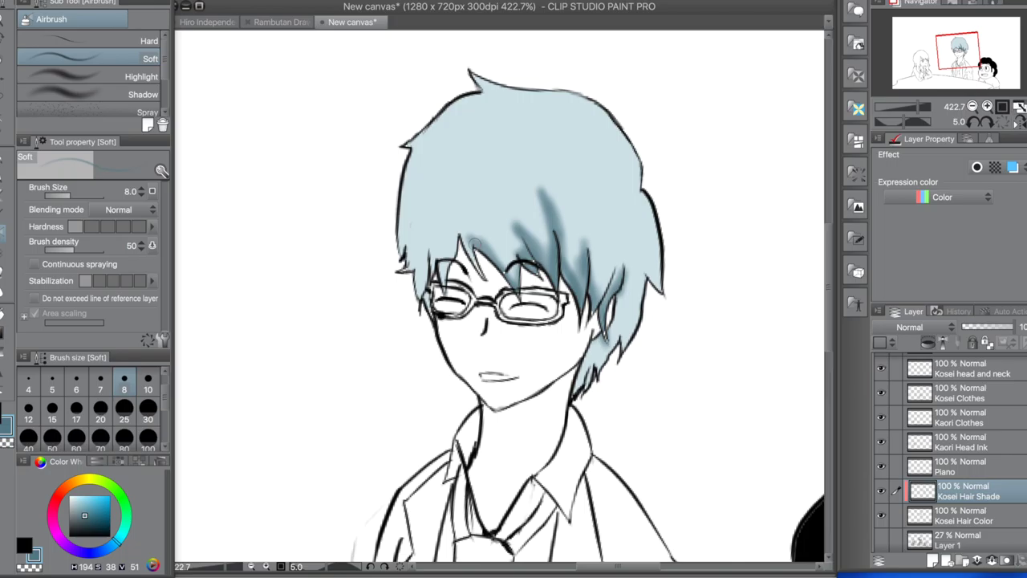
Fill a small gap between hair strands with the darker blue.
key("w")
left_click(474, 245)
scroll(482, 249, "up", 8)
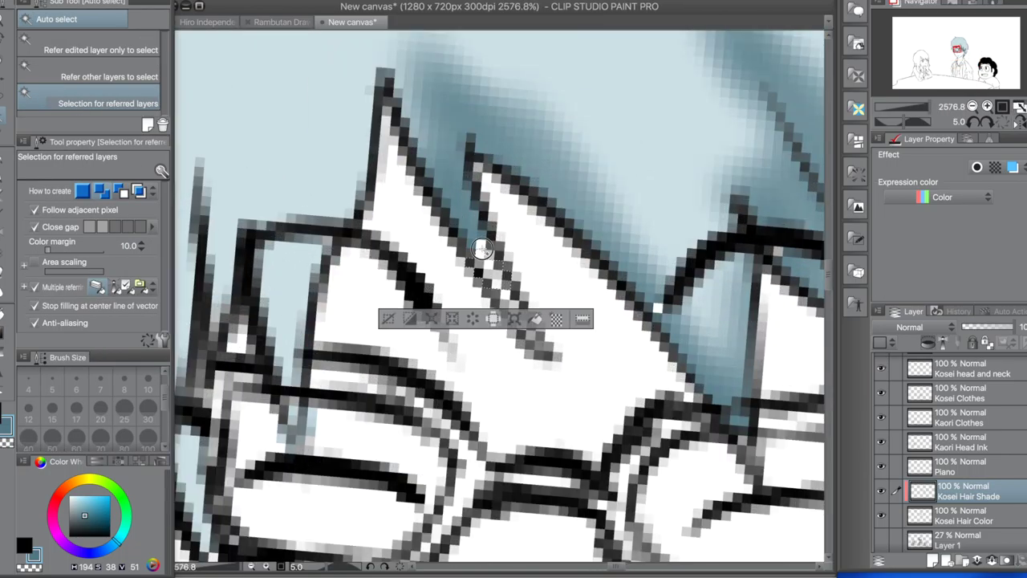
left_click(555, 367)
key("ctrl+d")
scroll(578, 337, "down", 5)
Airbrush dark strands near the glasses and down the hair's left side.
key("b")
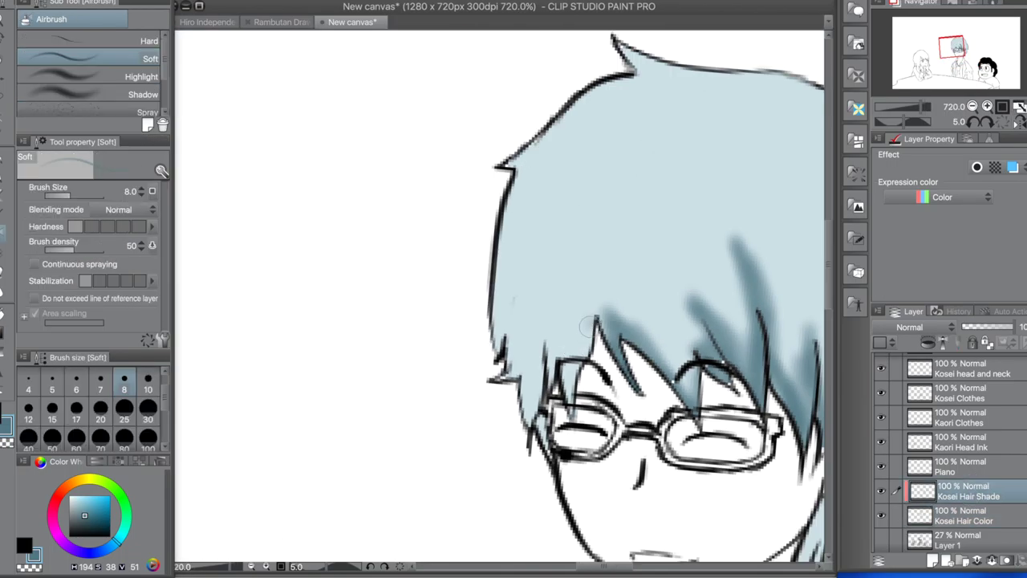
left_click_drag(589, 317, 562, 401)
left_click_drag(553, 337, 521, 450)
left_click_drag(530, 313, 506, 417)
mouse_move(538, 173)
left_mouse_down()
mouse_move(502, 425)
mouse_move(454, 521)
left_mouse_up()
scroll(482, 353, "down", 5)
scroll(633, 367, "up", 4)
Darken the hair's right side down toward the lower locks.
mouse_move(530, 357)
left_mouse_down()
mouse_move(489, 482)
mouse_move(521, 461)
left_mouse_up()
left_click_drag(518, 384, 474, 486)
left_click_drag(569, 341, 529, 386)
left_click_drag(569, 305, 526, 389)
left_click_drag(546, 329, 525, 401)
left_click_drag(526, 324, 478, 417)
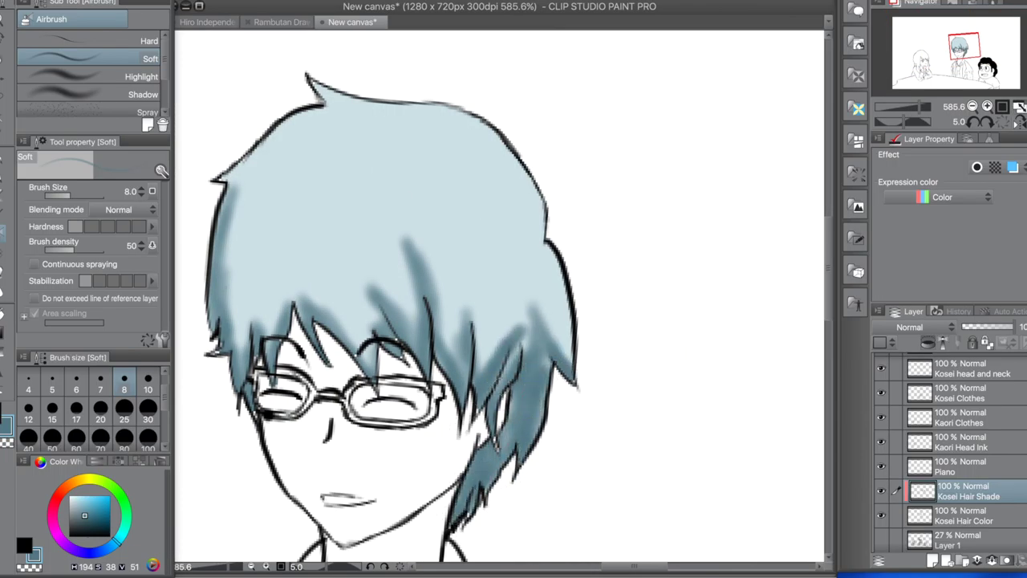
Deepen the strands near the glasses and along the hair's left side.
left_click_drag(508, 365, 491, 408)
left_click_drag(476, 302, 450, 350)
left_click_drag(359, 305, 321, 353)
left_click_drag(353, 268, 289, 351)
left_click_drag(306, 262, 257, 363)
left_click_drag(253, 249, 218, 365)
left_click_drag(246, 287, 216, 383)
Add dark strands at the hair's upper right, top-left and centre.
mouse_move(562, 239)
left_mouse_down()
mouse_move(501, 277)
mouse_move(536, 367)
left_mouse_up()
left_click_drag(549, 183, 509, 272)
left_click_drag(546, 148, 507, 224)
mouse_move(542, 258)
left_mouse_down()
mouse_move(504, 275)
mouse_move(497, 377)
left_mouse_up()
left_click_drag(367, 209, 308, 294)
left_click_drag(395, 207, 415, 266)
mouse_move(365, 227)
left_mouse_down()
mouse_move(315, 343)
mouse_move(249, 329)
left_mouse_up()
Darken the top and left of the hair, then nudge the colour bluer.
left_click_drag(313, 181, 226, 288)
left_click_drag(333, 105, 229, 188)
left_click_drag(309, 120, 223, 183)
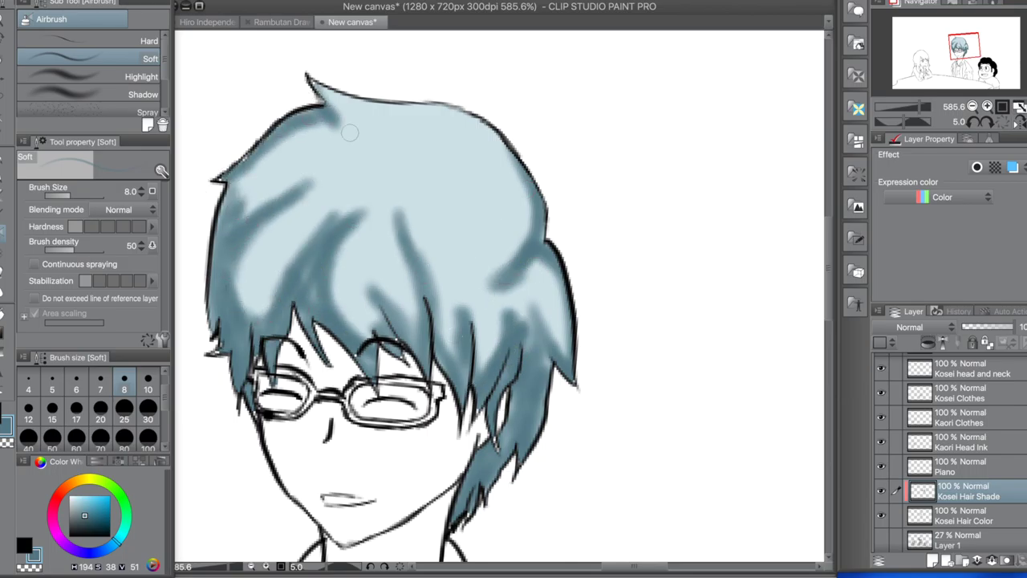
mouse_move(349, 132)
left_mouse_down()
mouse_move(376, 136)
mouse_move(233, 197)
left_mouse_up()
left_click_drag(265, 168, 213, 329)
key("ctrl+0")
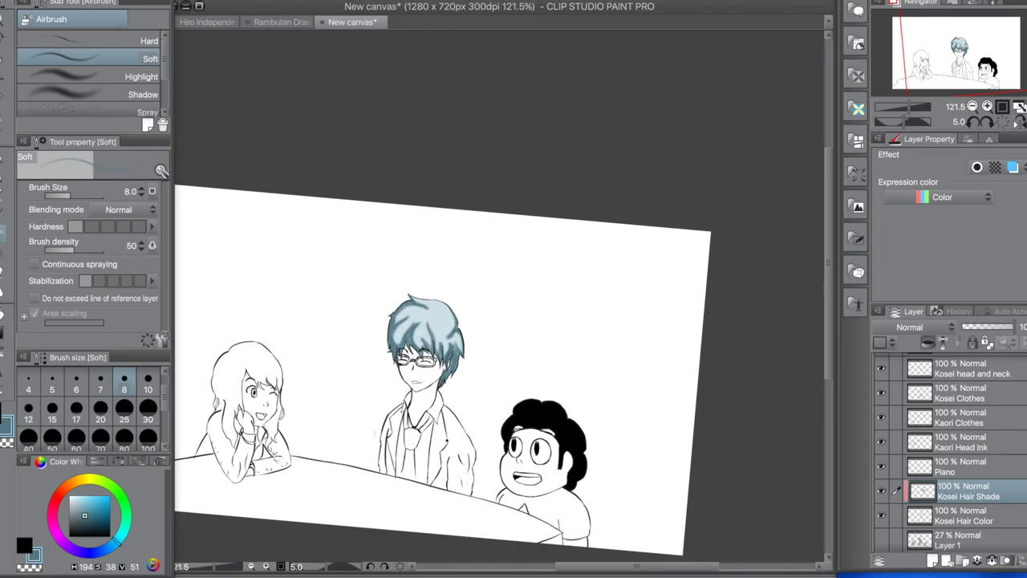
left_click_drag(114, 541, 112, 544)
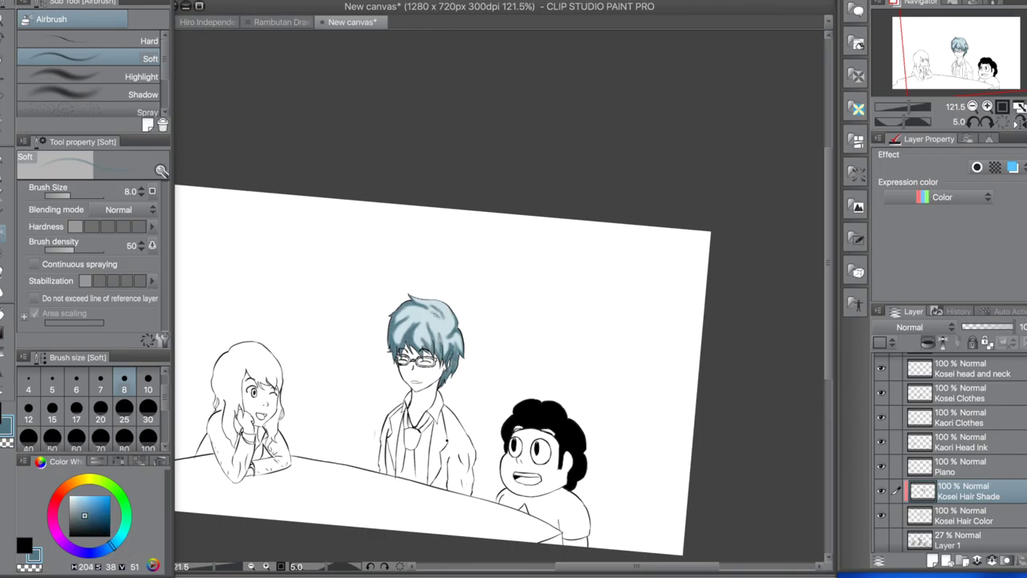
Select Kosei's face area and create a new 'Kosei skin' layer.
scroll(411, 316, "down", 2)
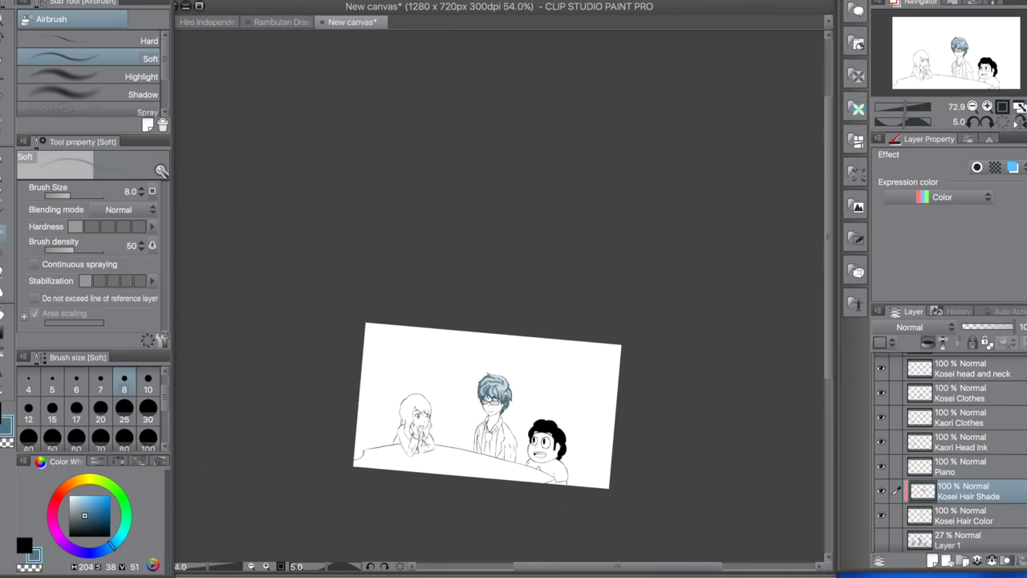
scroll(411, 316, "up", 6)
key("w")
left_click(264, 163)
scroll(264, 163, "up", 3)
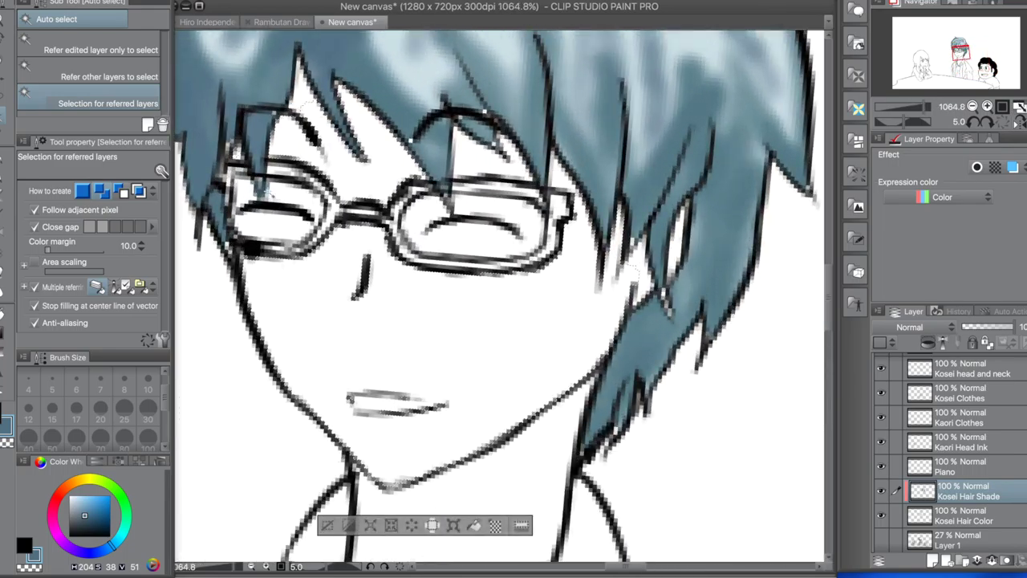
left_click_drag(827, 277, 826, 325)
scroll(554, 289, "down", 4)
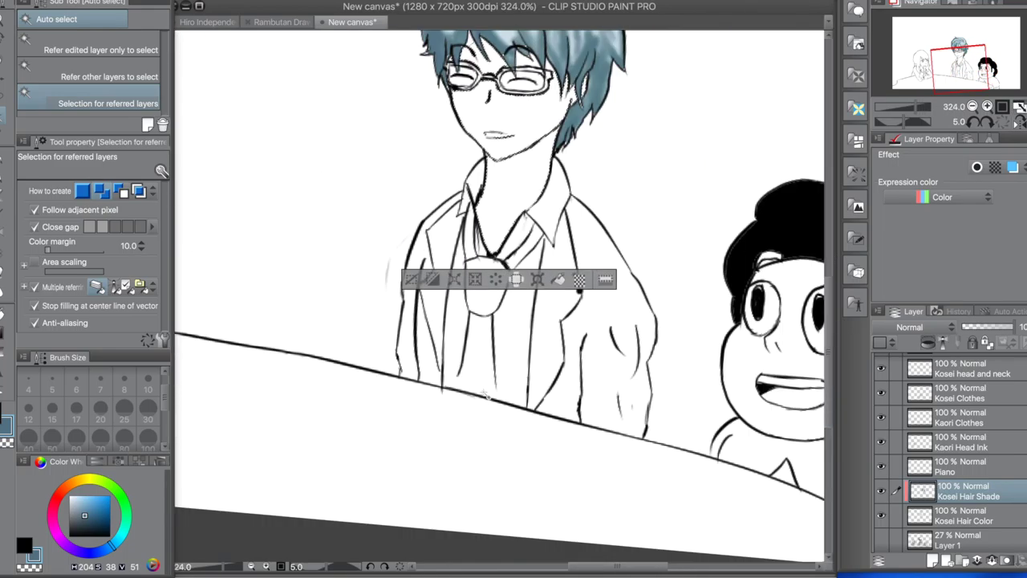
key("ctrl+shift+n")
type("Kosei skin")
key("Return")
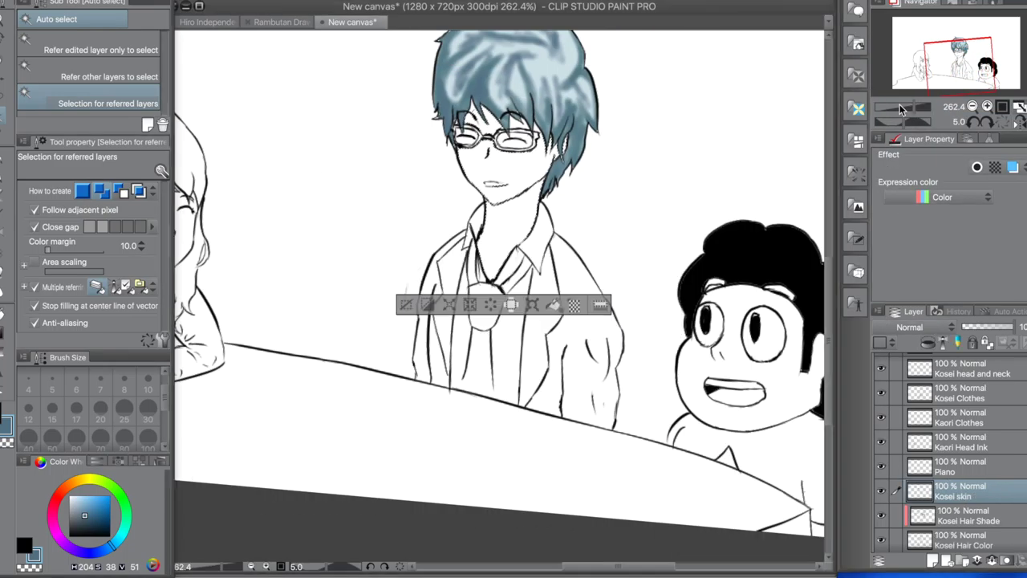
Fill the face and neck with a pale peach skin tone and fine-tune it.
left_click(77, 482)
left_click(74, 497)
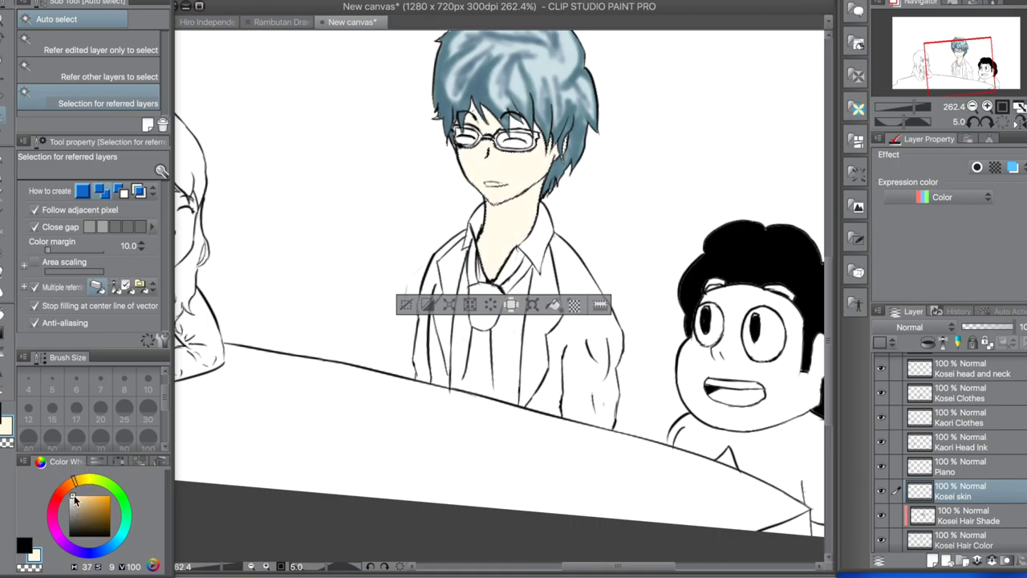
left_click(75, 496)
scroll(88, 409, "down", 5)
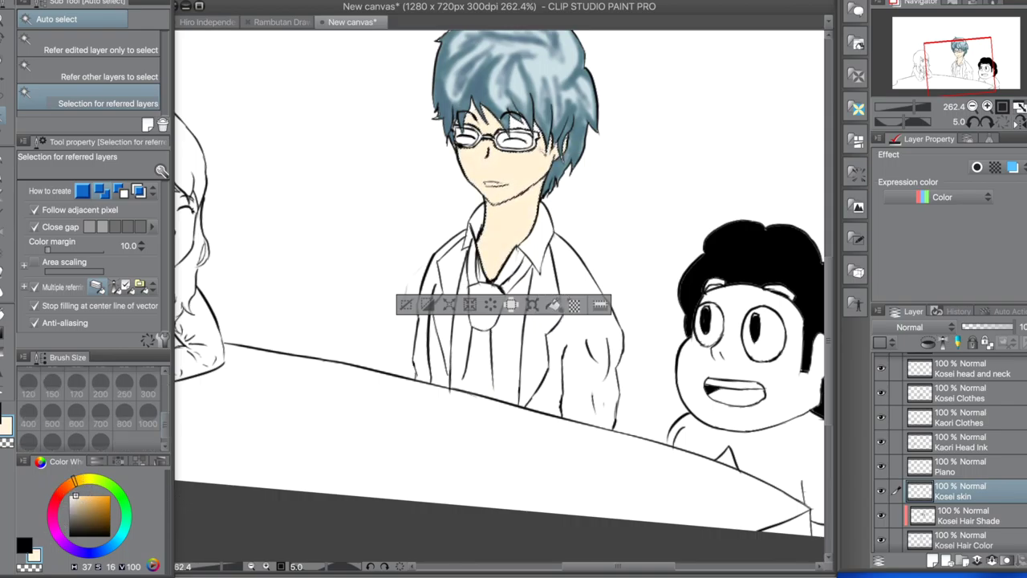
left_click(75, 498)
Pick a darker skin shade and add a 'SKin Shade' layer clipped to the skin layer.
key("b")
left_click(81, 498)
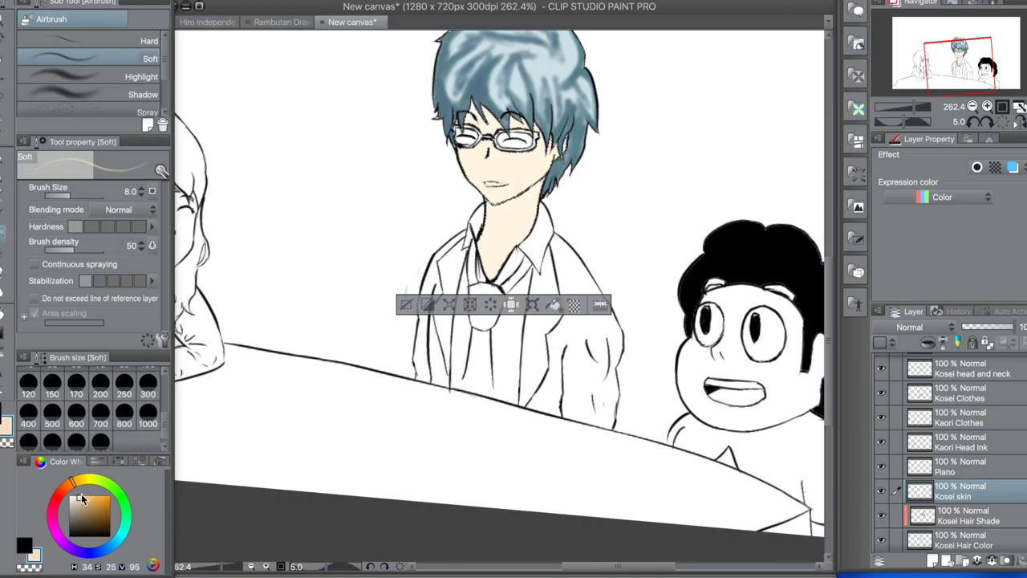
key("ctrl+shift+n")
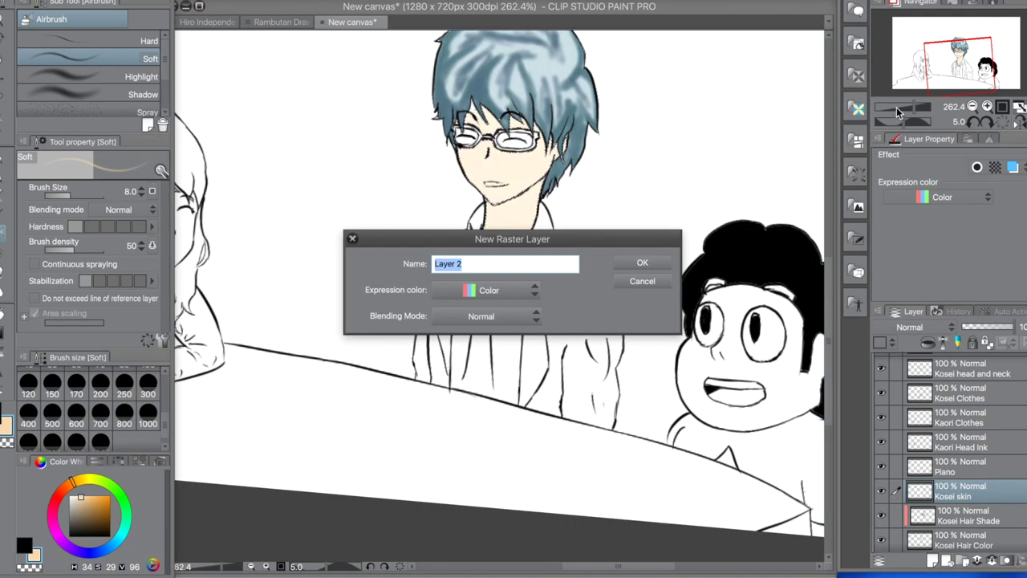
type("SKin Shade")
key("Return")
key("ctrl+alt+g")
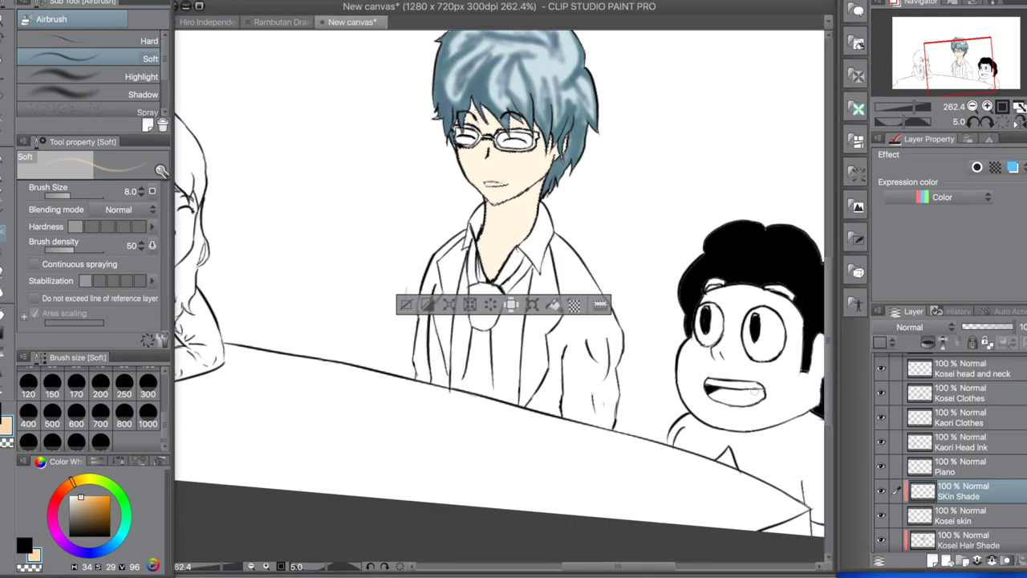
Sample the face's skin colour and airbrush soft shading under the chin on SKin Shade.
key("w")
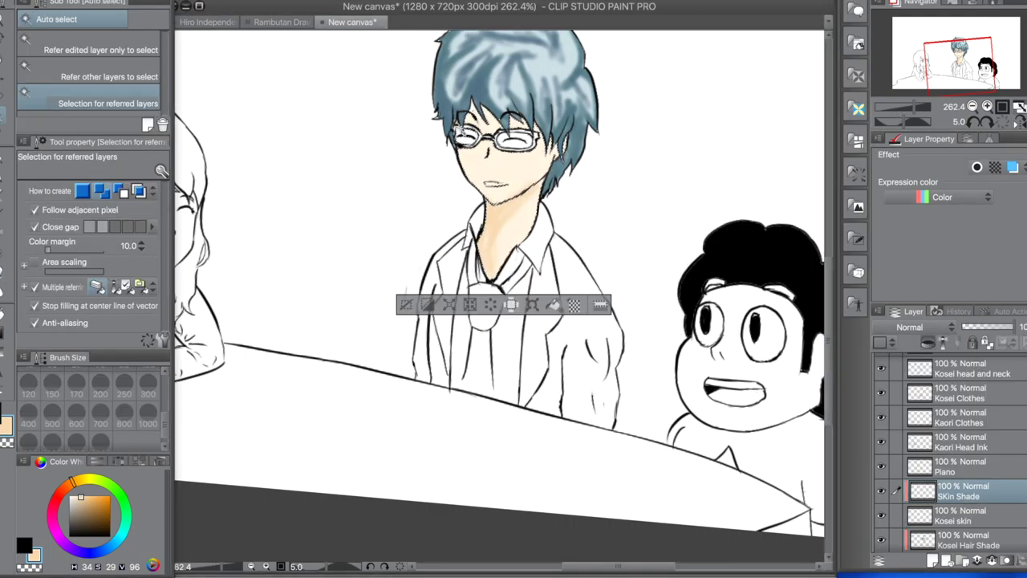
left_click(960, 514)
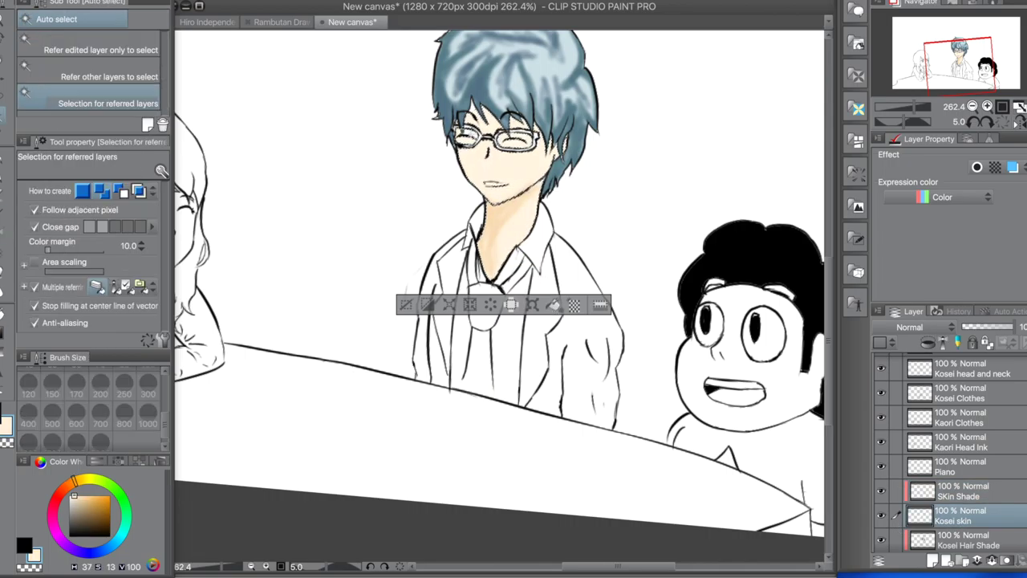
key("b")
left_click(487, 238, "alt")
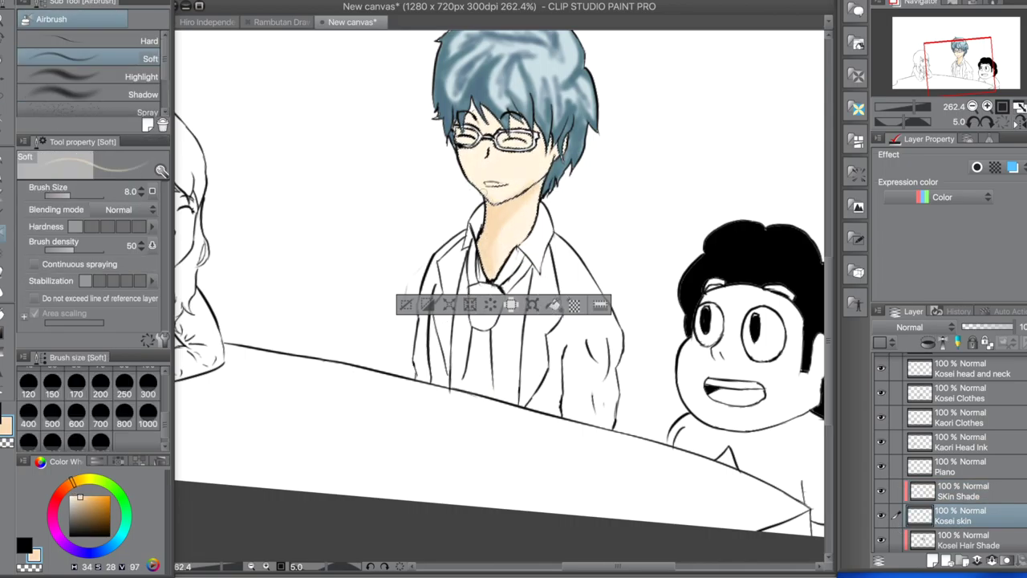
key("w")
left_click(960, 490)
key("b")
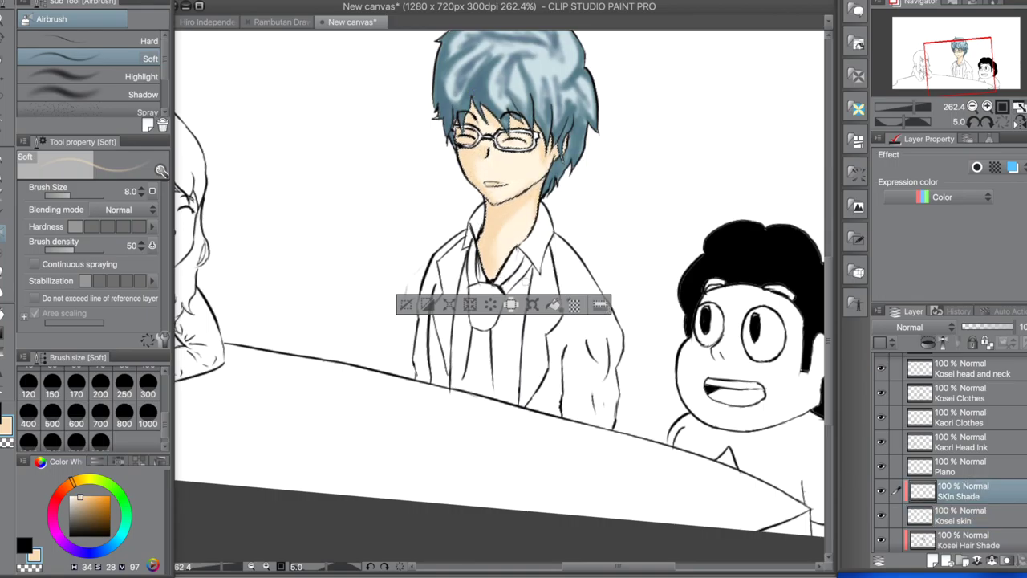
Clear the selection and switch to the pen on the Kosei Clothes layer.
key("ctrl+d")
key("p")
left_click(498, 382, "ctrl+shift")
Select Kosei's tie and airbrush red diagonal stripes and a red knot.
key("x")
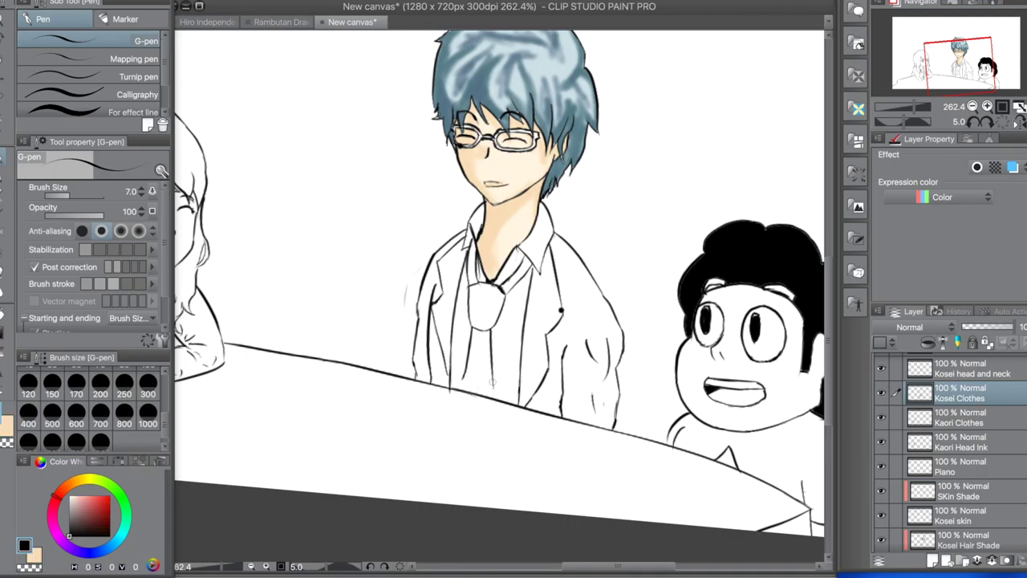
key("w")
left_click(513, 281)
key("b")
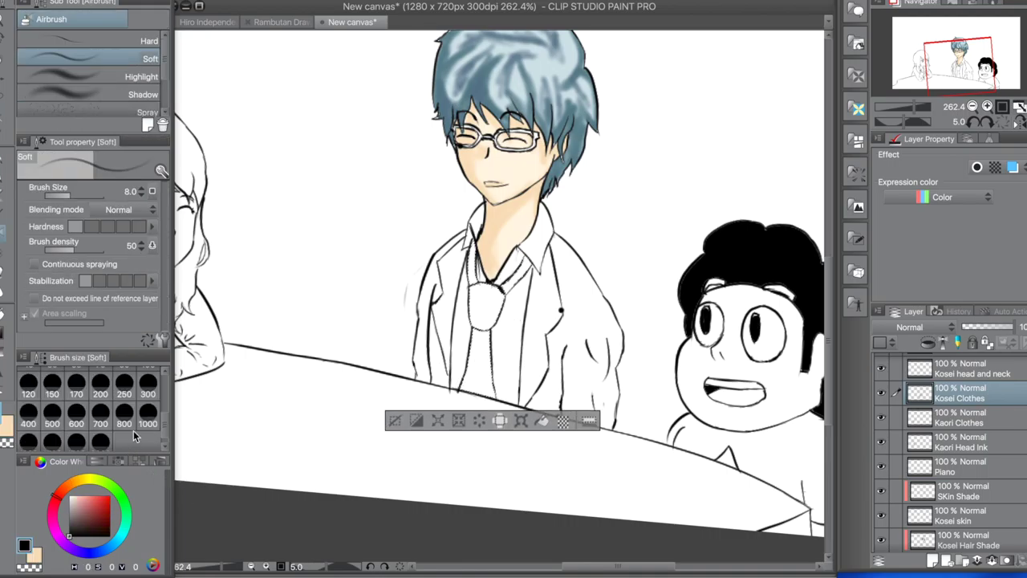
left_click(81, 501)
left_click(58, 491)
left_click(101, 495)
left_click_drag(492, 323, 462, 394)
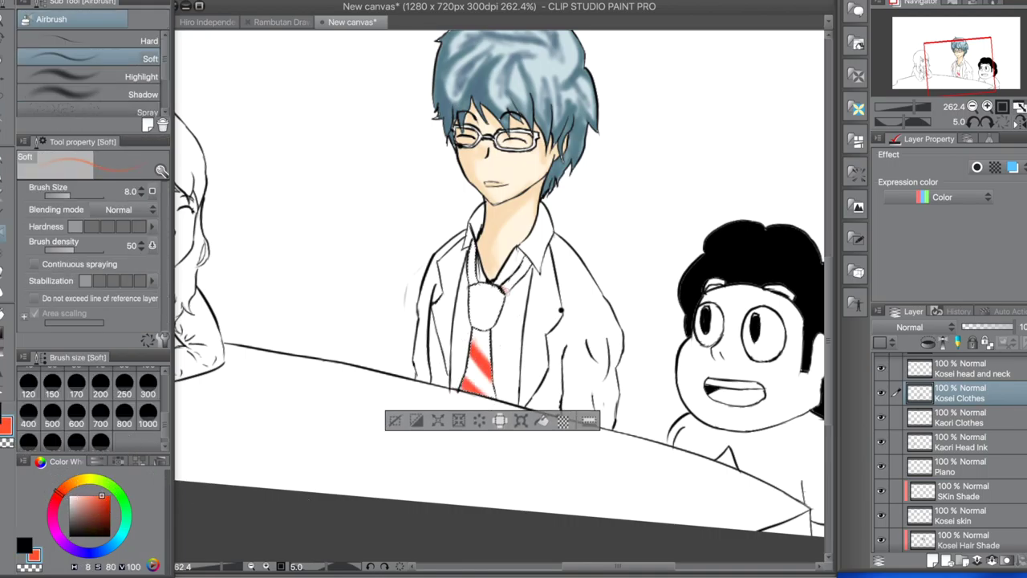
mouse_move(483, 299)
left_mouse_down()
mouse_move(486, 329)
mouse_move(496, 308)
left_mouse_up()
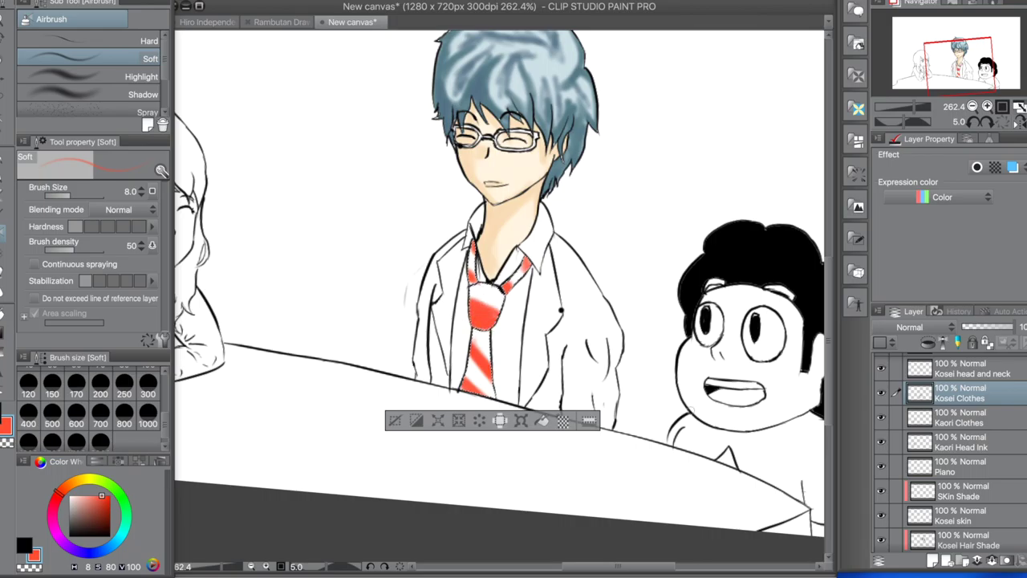
Lighten the red, then add a 'Kosei Shirt Color' layer above SKin Shade.
left_click(106, 499)
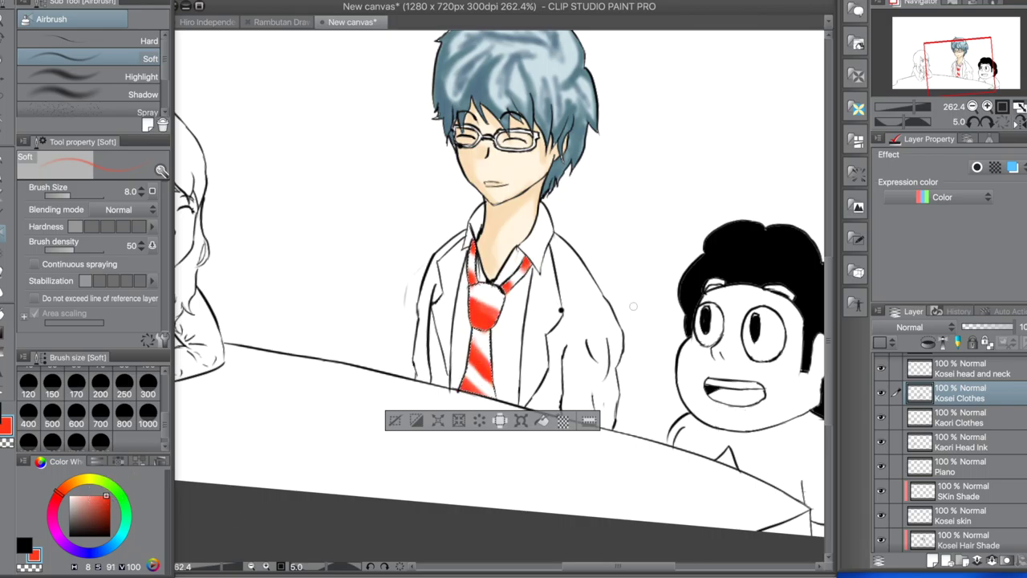
scroll(513, 283, "down", 2)
key("w")
scroll(553, 290, "up", 4)
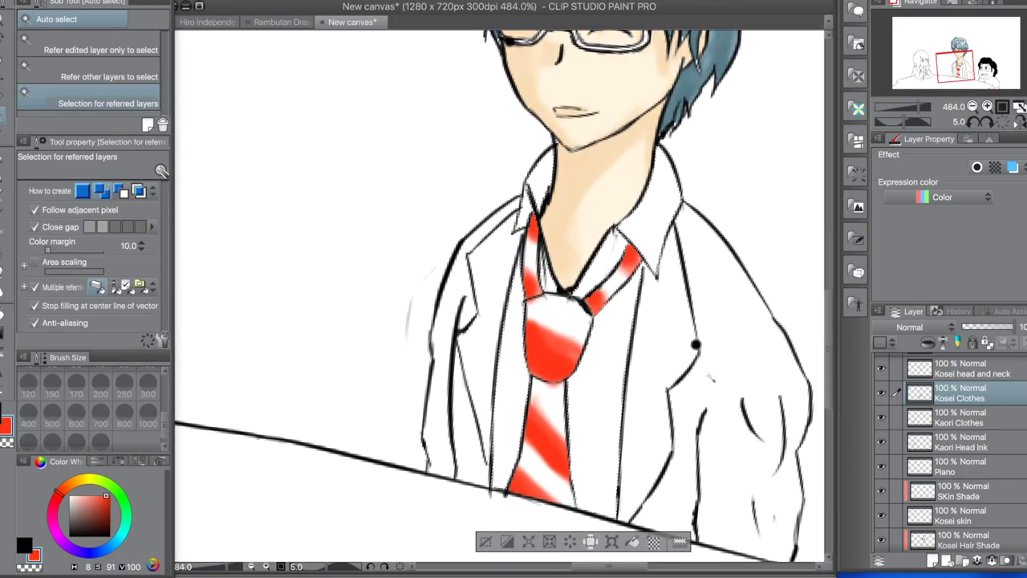
scroll(544, 183, "down", 3)
left_click(668, 340)
key("ctrl+shift+n")
type("Kosei Shirt Color")
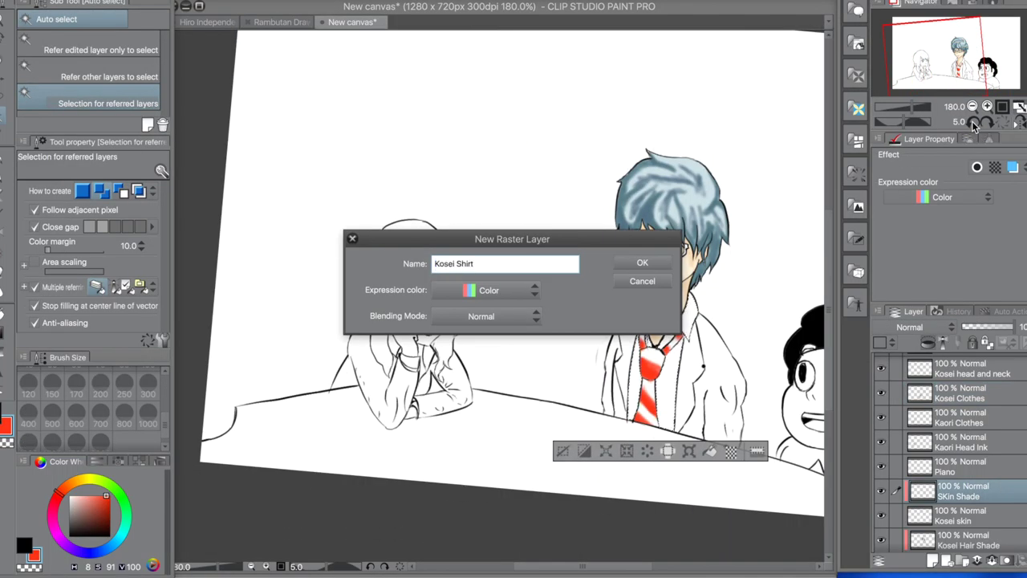
key("Return")
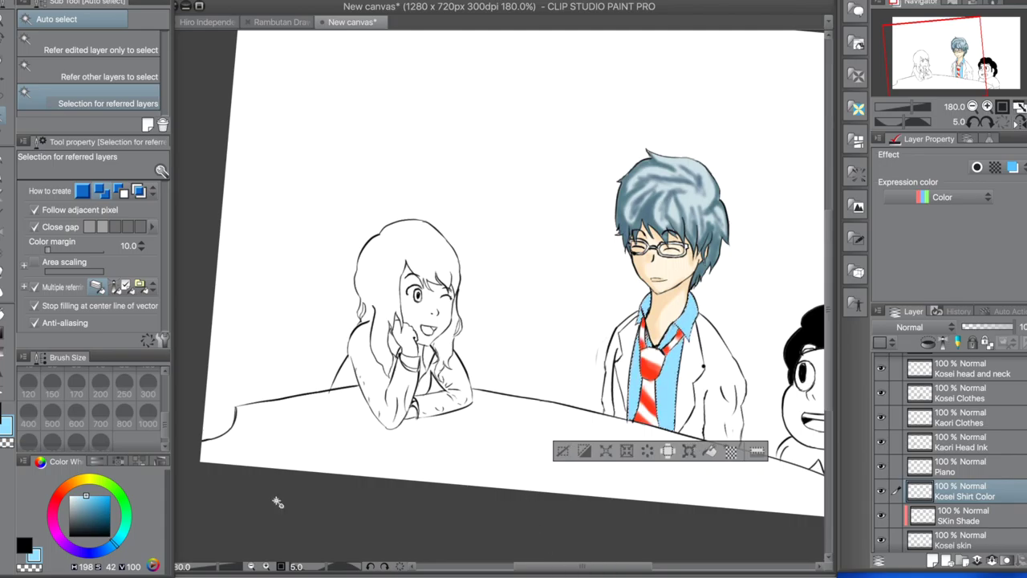
Add a 'Shirt Shade' raster layer and pick a greyer light blue for shading.
key("b")
right_click(666, 450)
left_click(809, 111)
type("Shirt Shade")
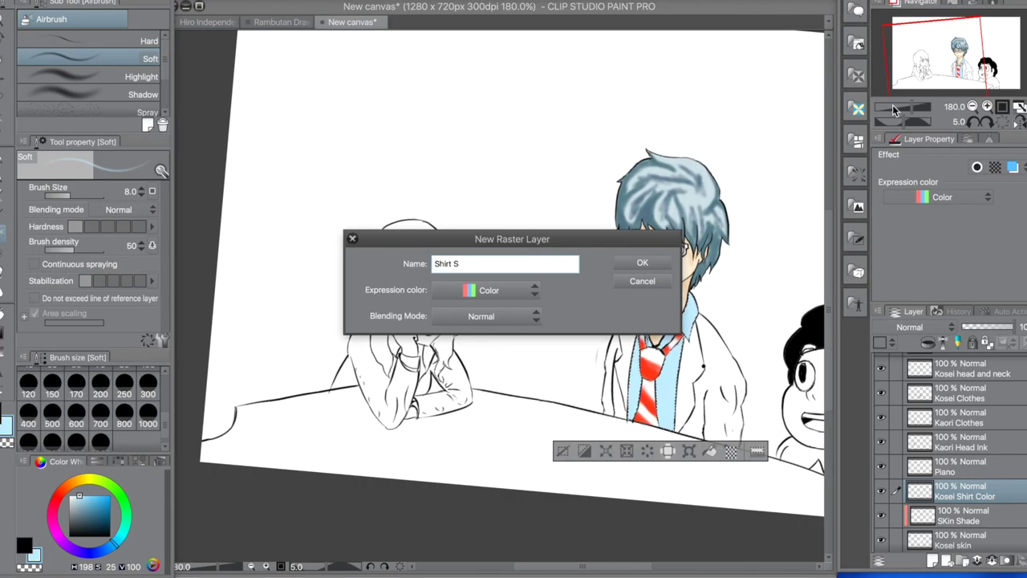
key("Return")
left_click_drag(80, 501, 85, 505)
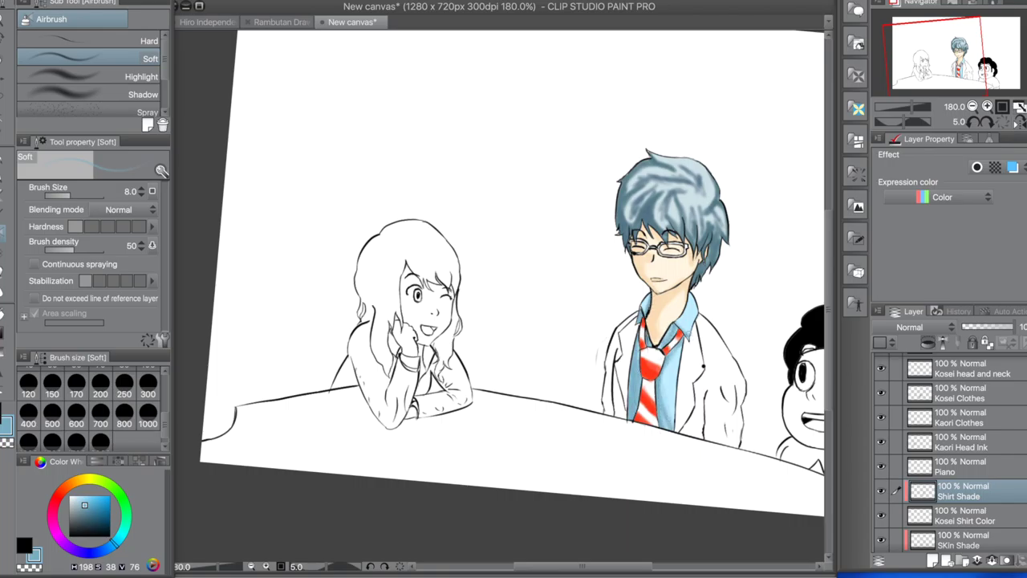
scroll(675, 443, "up", 4)
Create a 'Kosei Jacket' layer and fill the jacket light grey.
key("w")
right_click(675, 443)
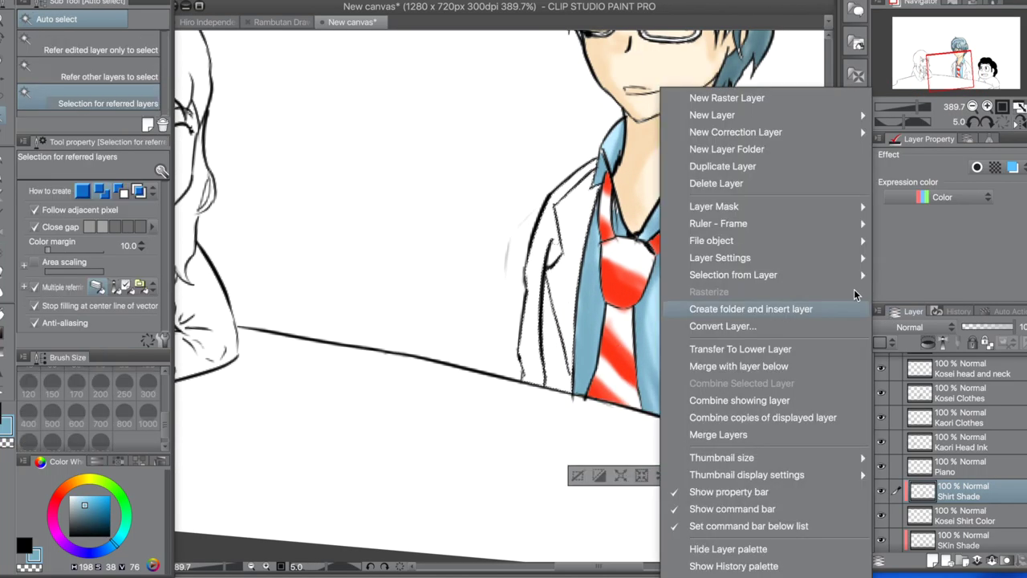
left_click(722, 96)
type("Kosei Jacket")
key("Return")
left_click(69, 501)
left_click(771, 337)
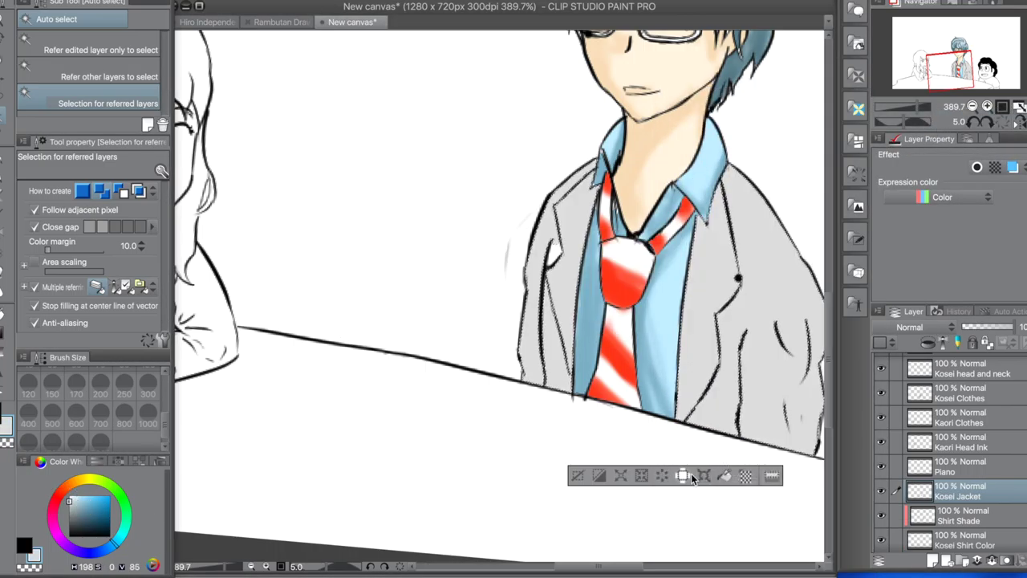
left_click(553, 256)
Add a 'Jacket Shade' layer clipped to the jacket layer below.
key("b")
left_click(876, 311)
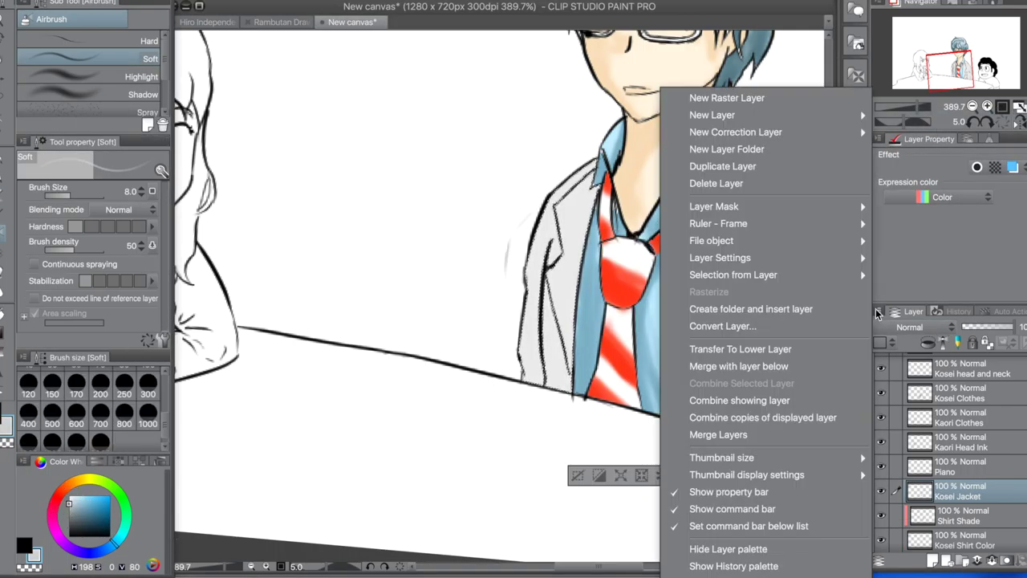
left_click(722, 96)
type("Jacket Shade")
key("Return")
left_click(876, 312)
left_click(939, 390)
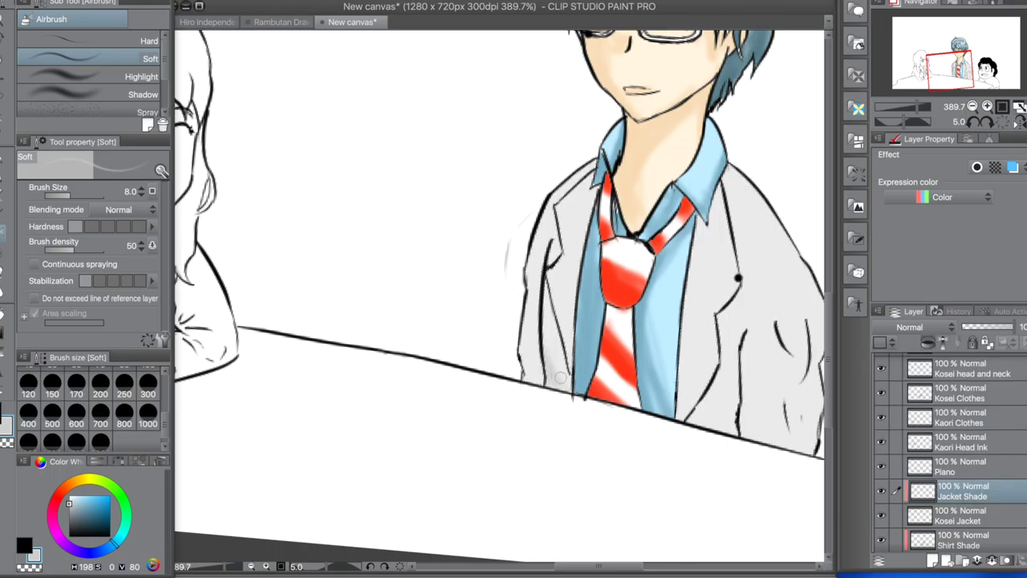
Airbrush soft grey shading along the jacket's left edge and right side beside the shirt.
left_click_drag(545, 345, 569, 167)
mouse_move(697, 234)
left_mouse_down()
mouse_move(700, 419)
mouse_move(727, 315)
mouse_move(722, 194)
left_mouse_up()
left_click_drag(560, 385, 564, 174)
left_click_drag(561, 273, 579, 217)
mouse_move(687, 357)
left_mouse_down()
mouse_move(706, 417)
mouse_move(710, 207)
left_mouse_up()
scroll(623, 203, "down", 2)
left_click_drag(735, 333, 684, 225)
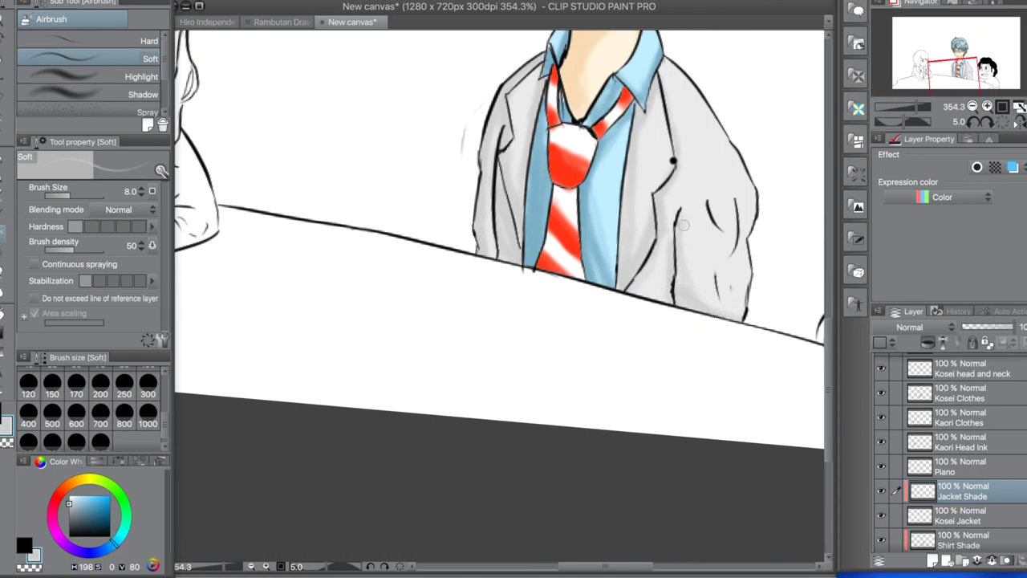
scroll(666, 323, "down", 5)
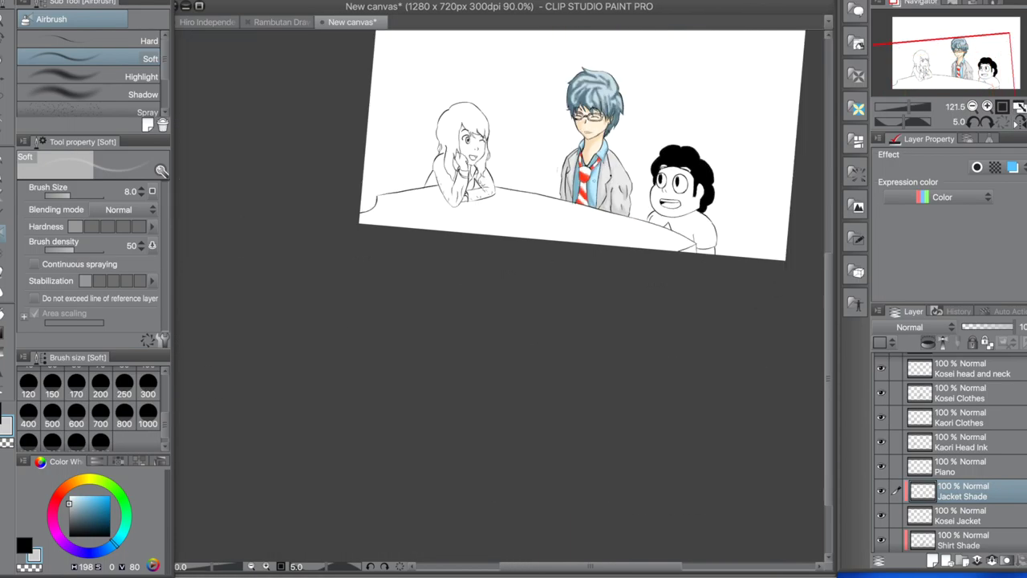
scroll(481, 280, "up", 3)
Auto-select the piano on the Piano layer and fill it solid black.
key("w")
left_click(417, 321)
key("alt+BackSpace")
Fill Kaori's hair pale yellow on the Kaori Head Ink layer.
left_click(377, 387)
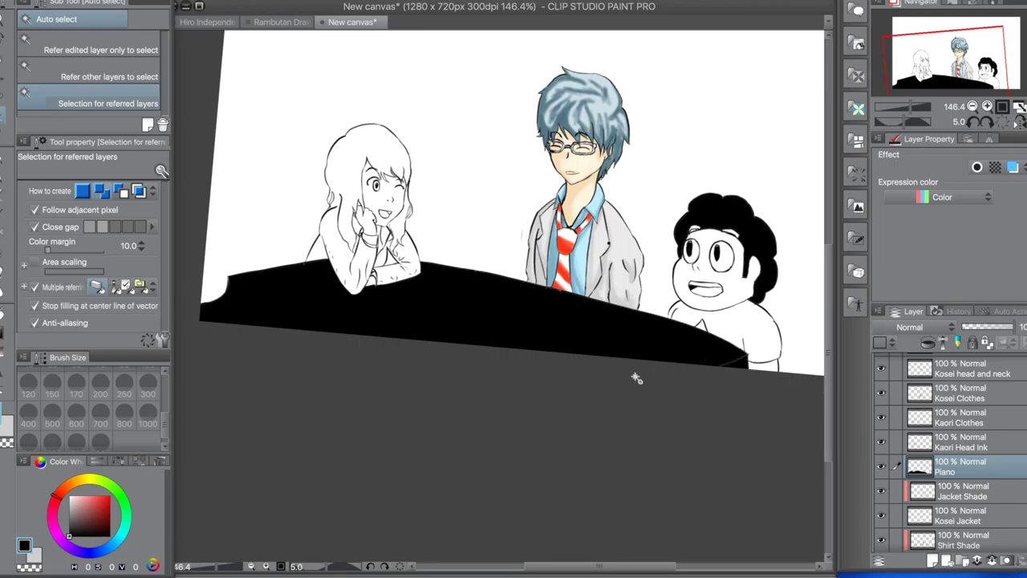
scroll(350, 207, "up", 6)
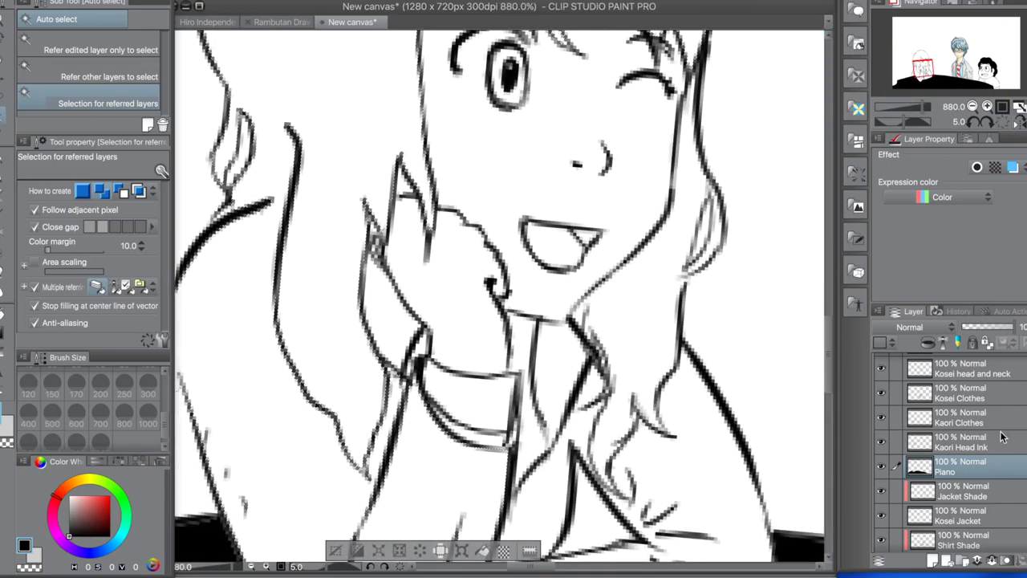
left_click(258, 408, "ctrl+shift")
scroll(258, 407, "down", 6)
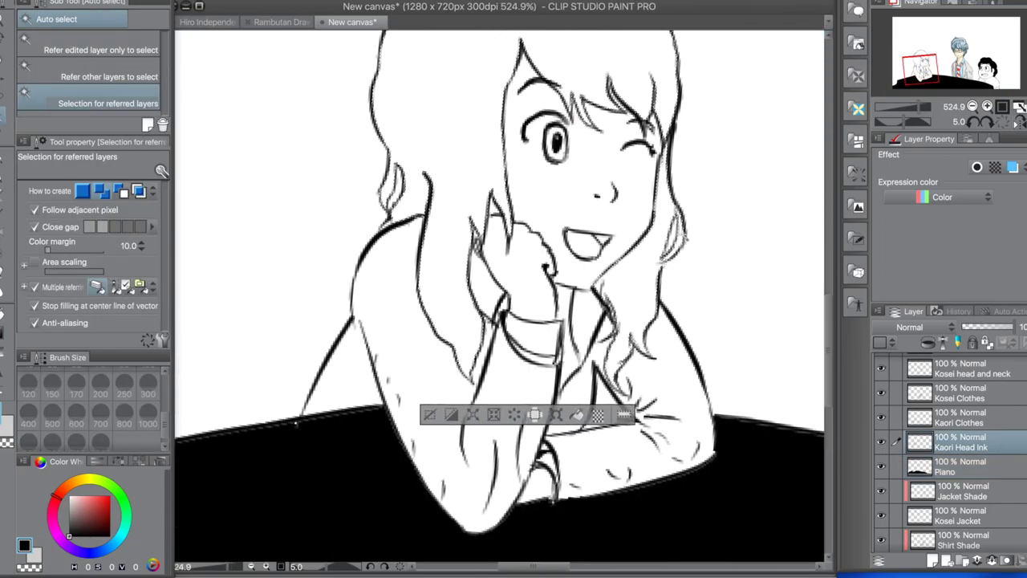
scroll(600, 189, "up", 6)
scroll(745, 223, "down", 3)
key("x")
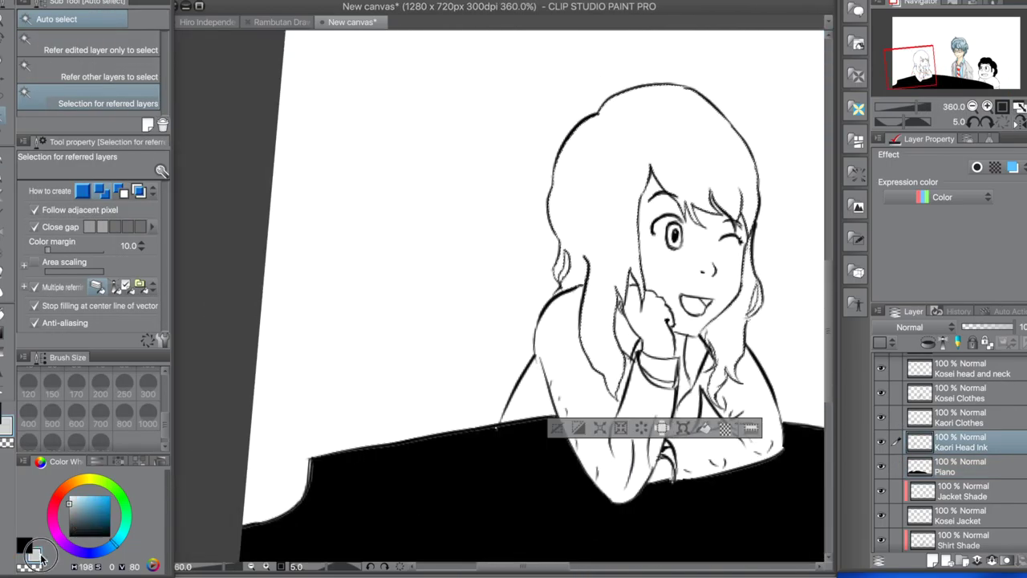
left_click(698, 429)
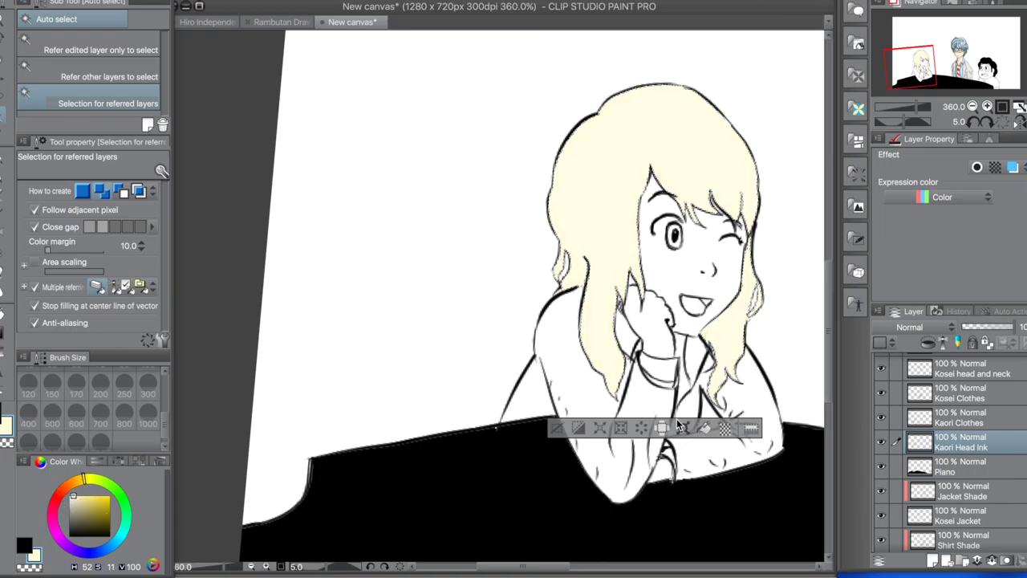
Airbrush deeper, more saturated yellow on the hair left of the face and near the crown.
key("b")
left_click_drag(620, 273, 612, 386)
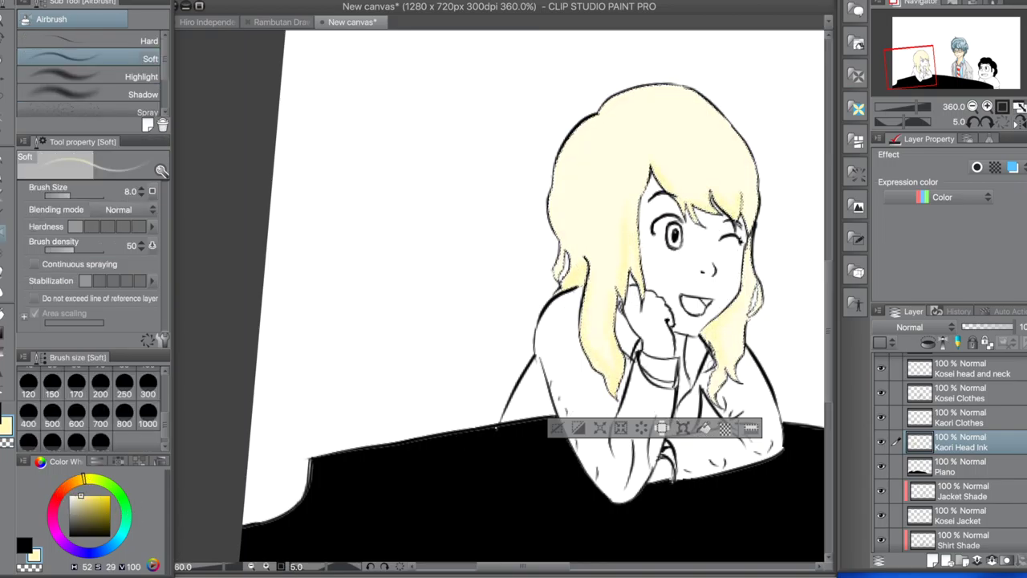
mouse_move(627, 157)
left_mouse_down()
mouse_move(561, 165)
mouse_move(610, 145)
mouse_move(666, 168)
mouse_move(633, 133)
mouse_move(595, 357)
left_mouse_up()
scroll(715, 153, "down", 2)
left_click(95, 496)
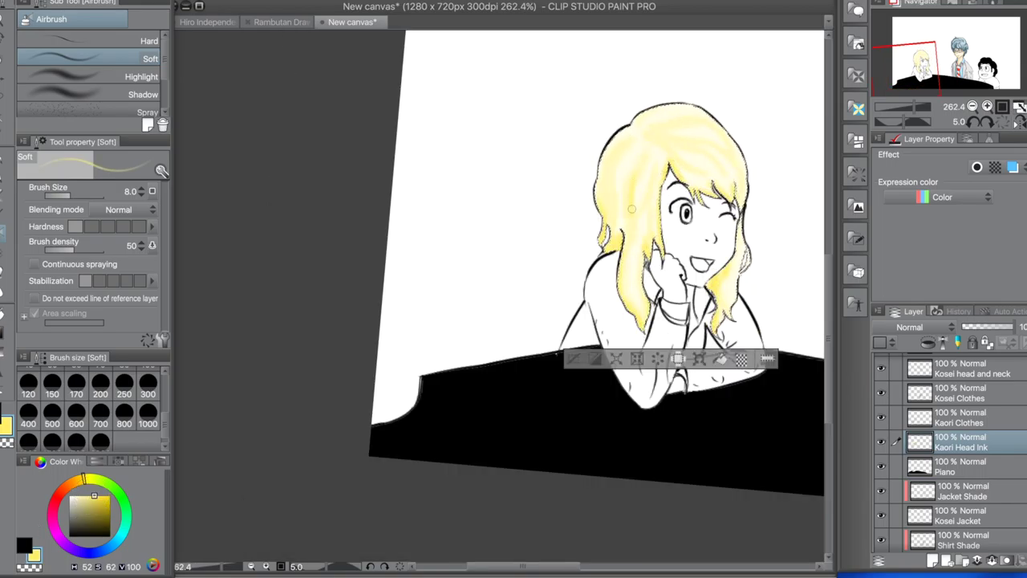
key("ctrl+@")
scroll(578, 272, "up", 3)
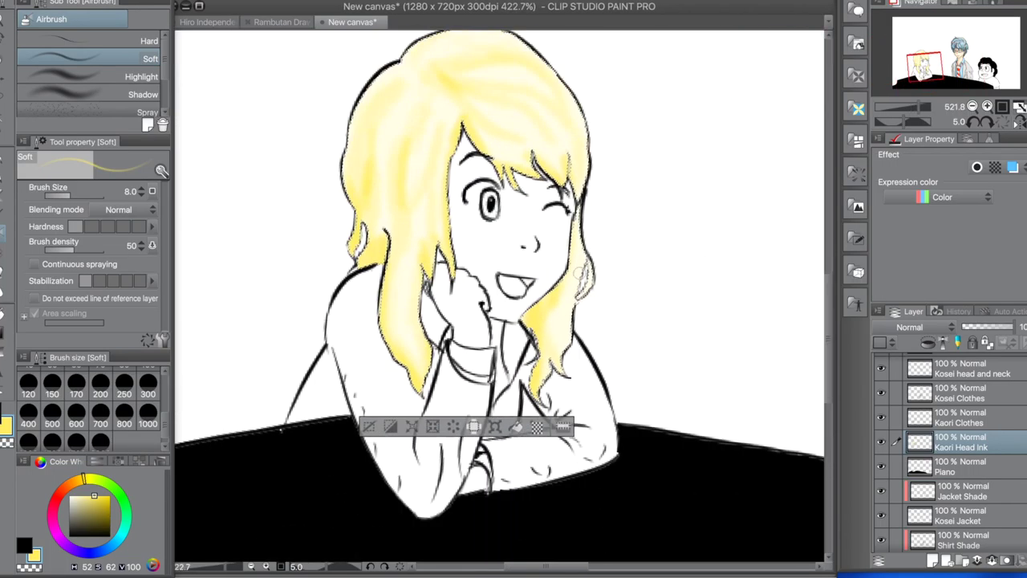
scroll(578, 271, "up", 2)
Airbrush soft yellow shading onto the left hair strands and the strands beside the face.
left_click(83, 503)
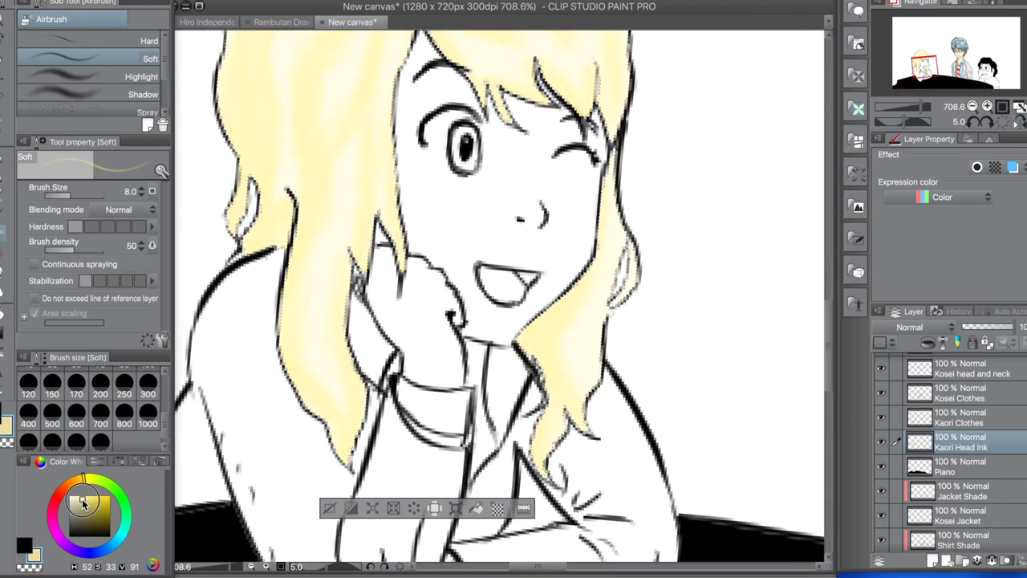
left_click_drag(229, 60, 244, 236)
left_click(90, 499)
left_click_drag(228, 170, 233, 194)
left_click_drag(229, 48, 237, 188)
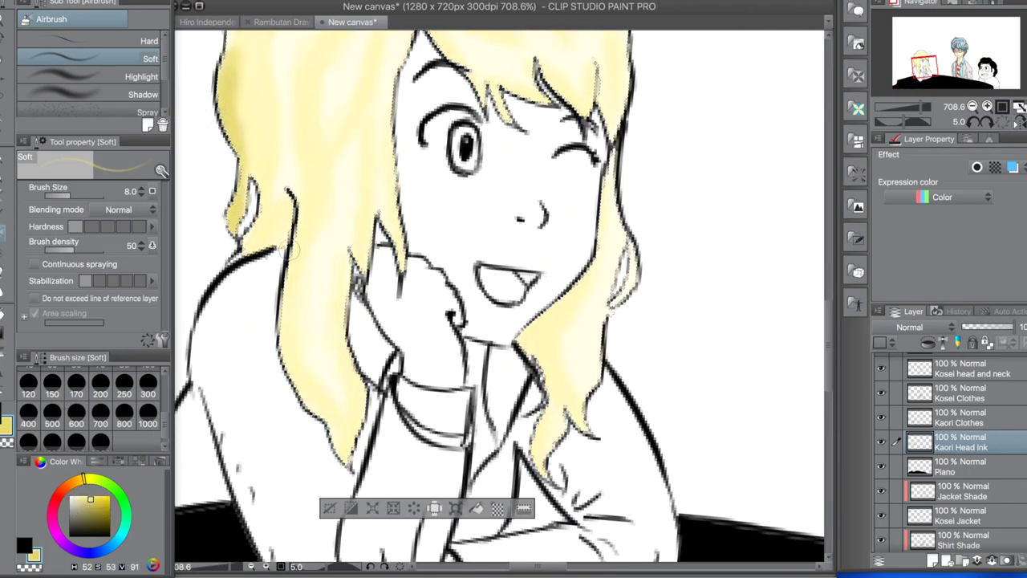
left_click_drag(298, 113, 307, 401)
left_click_drag(345, 265, 353, 409)
left_click_drag(546, 289, 554, 465)
left_click_drag(611, 65, 615, 143)
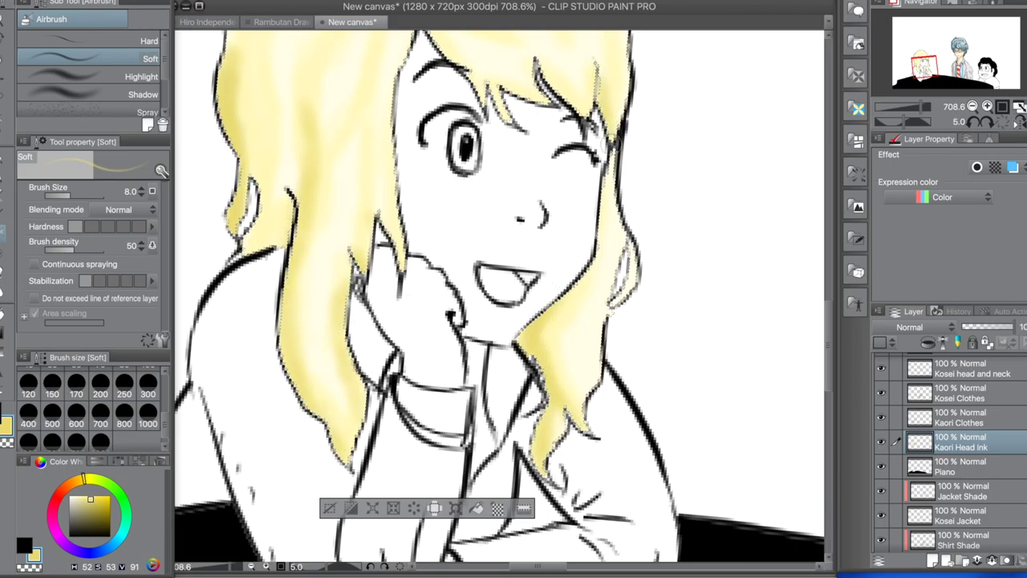
Add yellow shading across the right side and top of Kaori's hair.
left_click_drag(554, 66, 594, 116)
left_click_drag(491, 81, 551, 122)
left_click_drag(609, 114, 622, 173)
scroll(449, 240, "up", 5)
left_click_drag(378, 93, 454, 189)
left_click_drag(469, 92, 325, 128)
left_click_drag(385, 57, 319, 81)
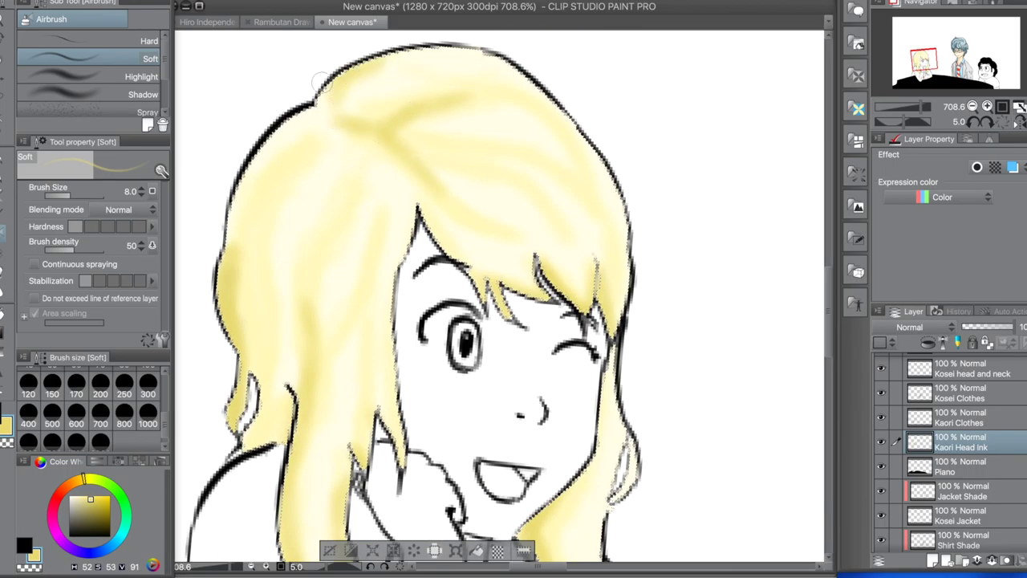
scroll(438, 481, "down", 5)
left_click_drag(450, 401, 450, 277)
scroll(379, 339, "up", 3)
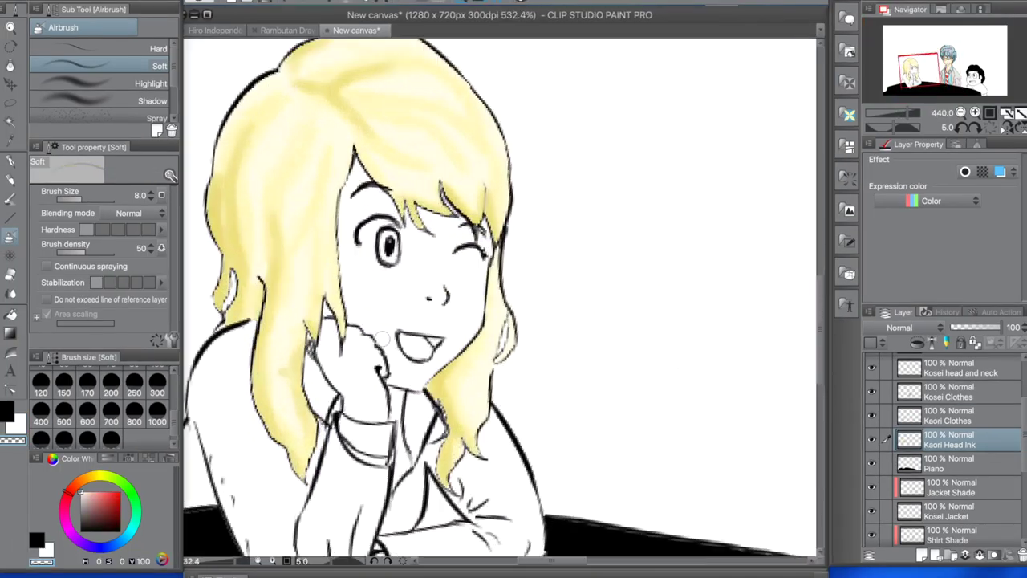
key("w")
scroll(497, 297, "down", 3)
scroll(955, 417, "down", 2)
Create a new raster layer named 'Kaori skin color'.
left_click(954, 419)
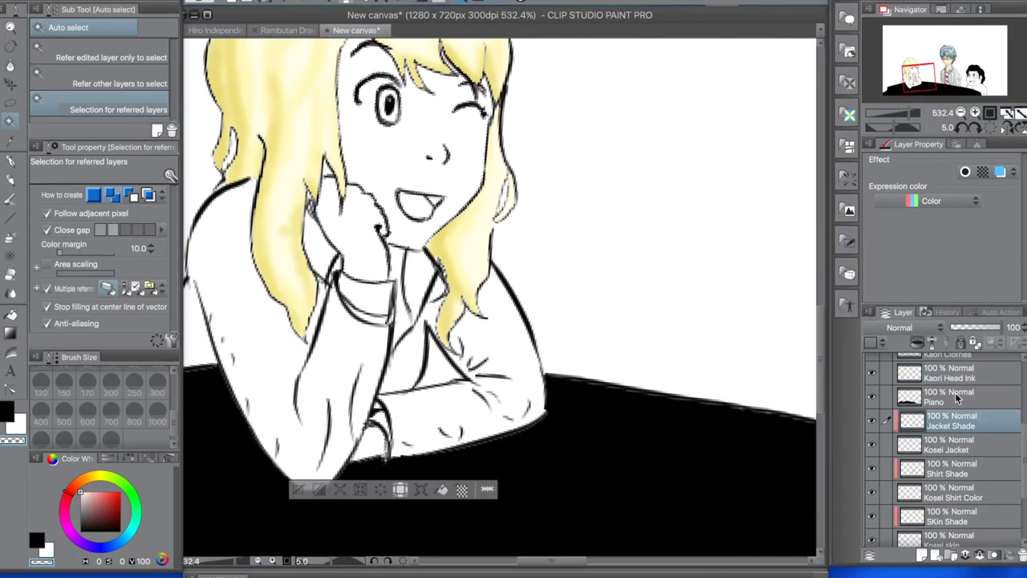
right_click(955, 392)
left_click(730, 106)
type("Kaori Color")
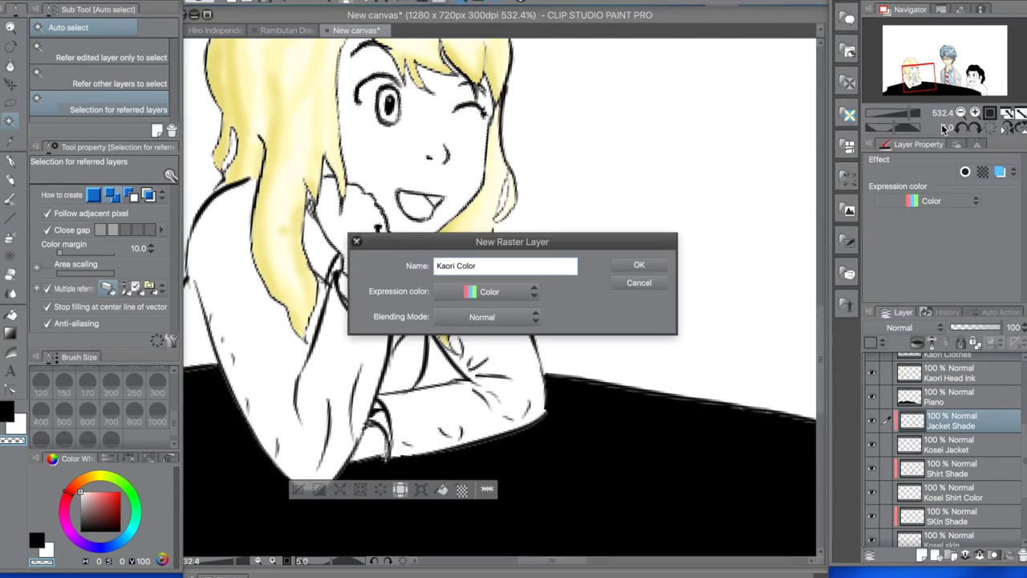
key("BackSpace")
key("BackSpace")
key("BackSpace")
key("BackSpace")
key("BackSpace")
type("skin color")
key("Return")
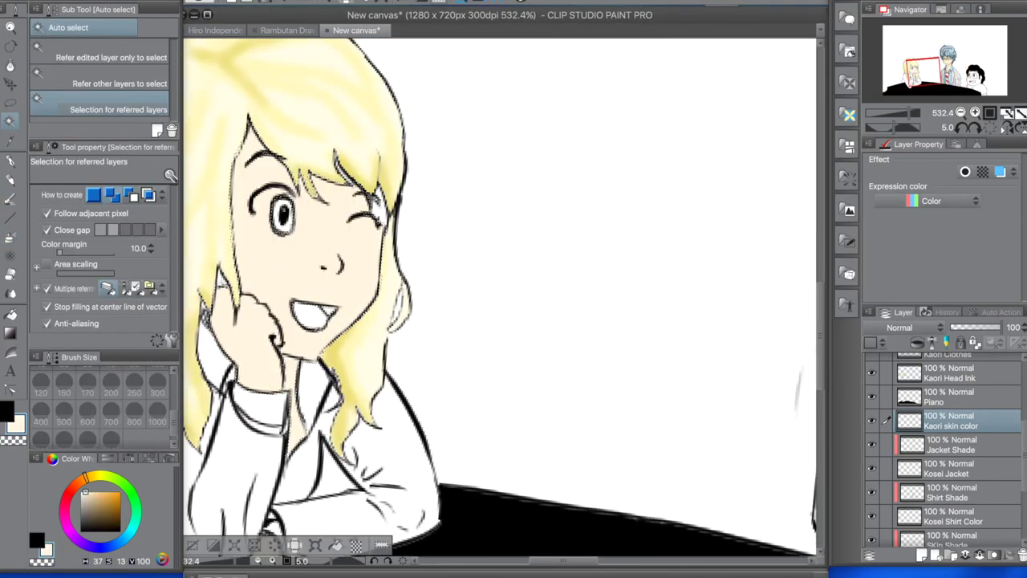
Dismiss the update notice and add a skin shade layer with a deeper skin tone.
scroll(818, 335, "down", 5)
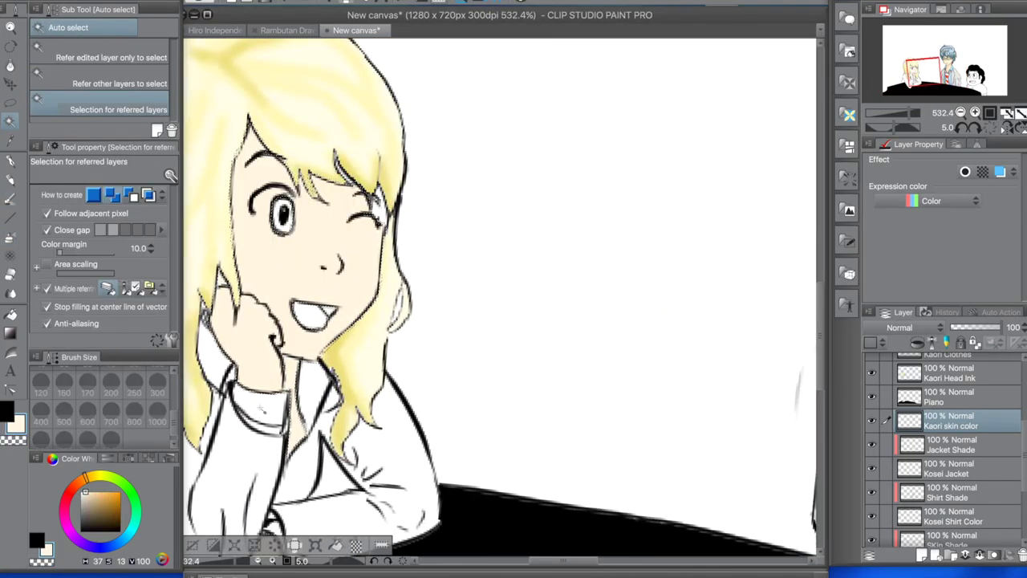
scroll(430, 430, "up", 8)
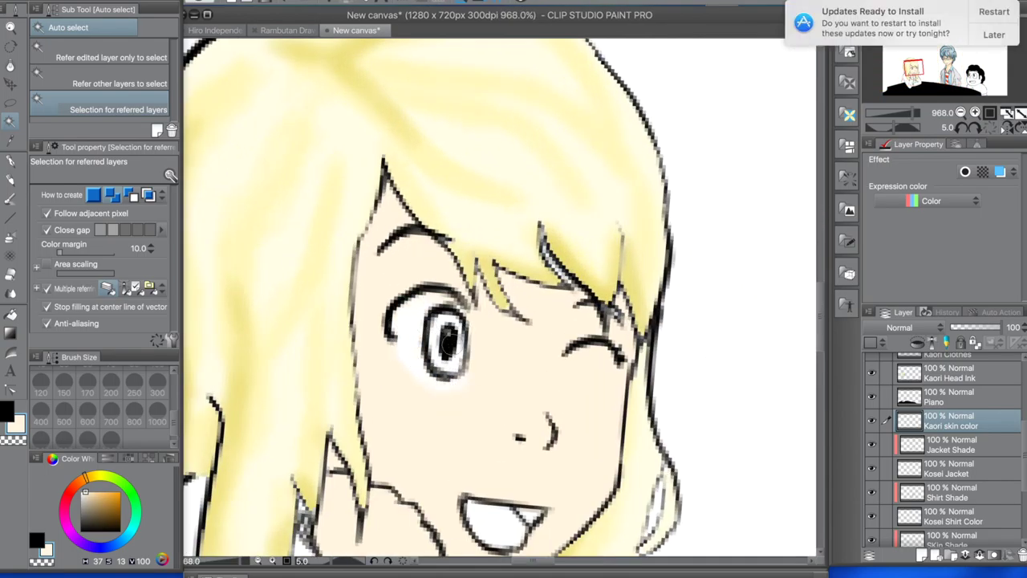
left_click(995, 32)
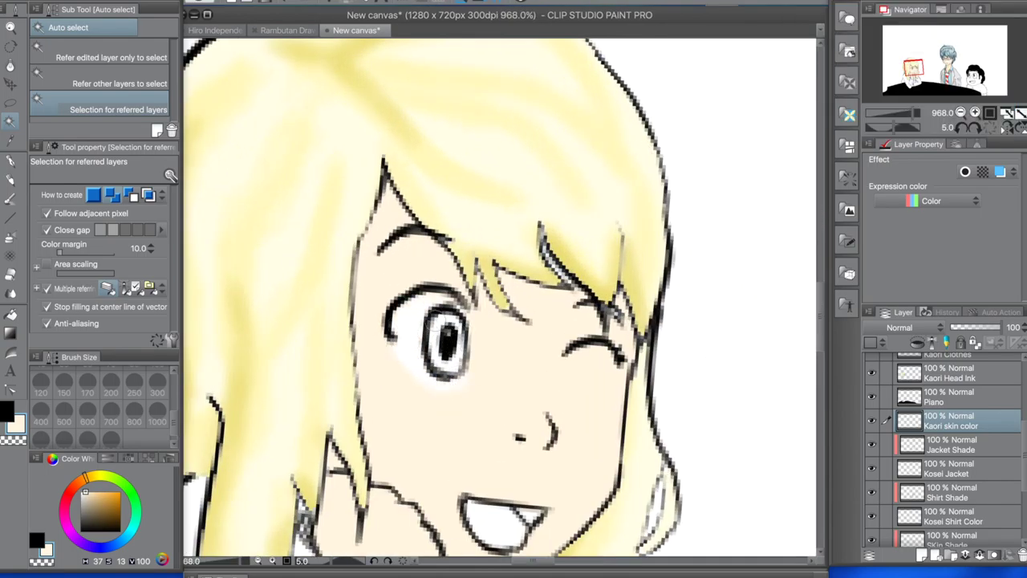
left_click(889, 121)
type("Kaori SK")
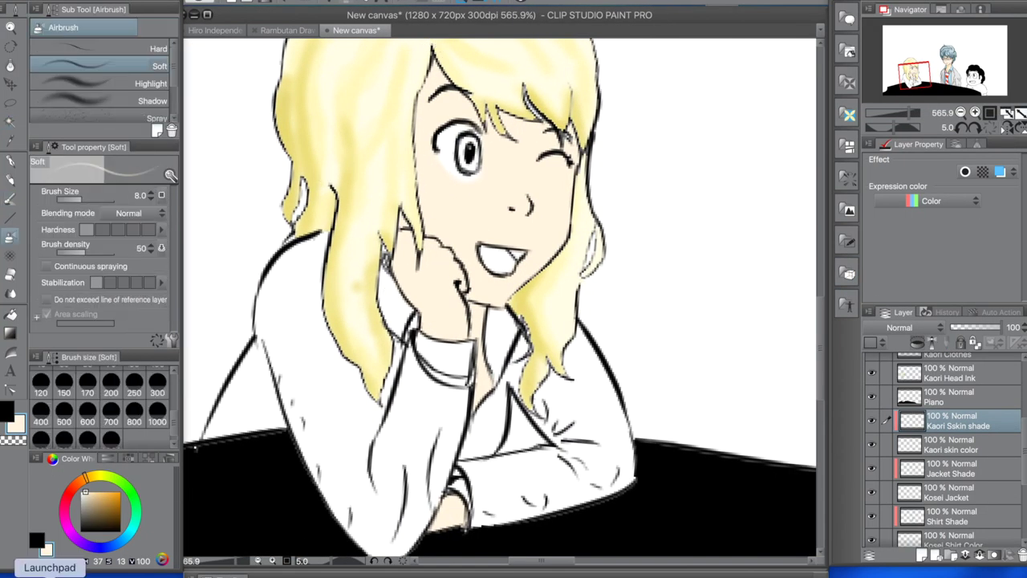
left_click(90, 496)
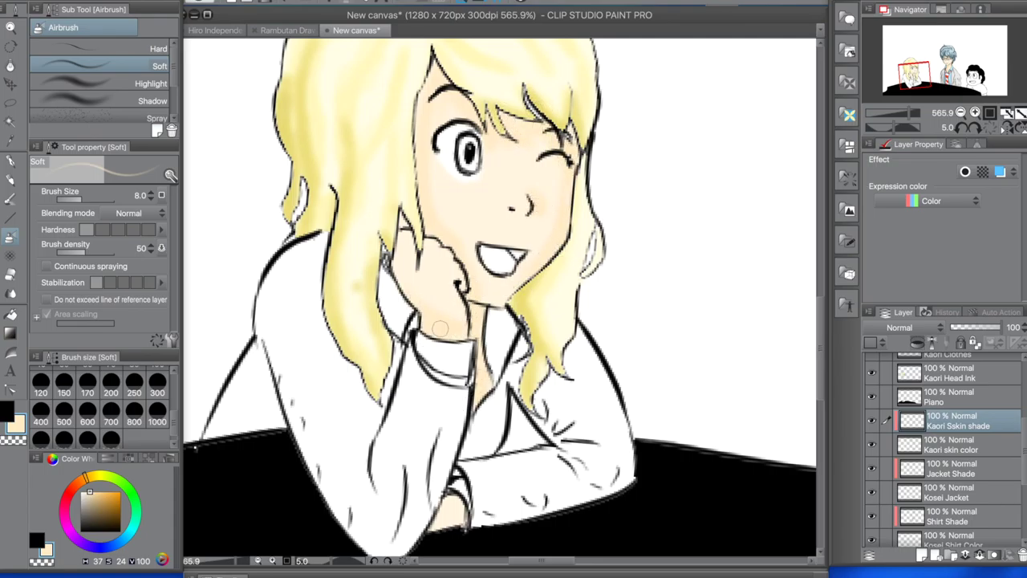
scroll(468, 356, "down", 3)
scroll(658, 360, "up", 3)
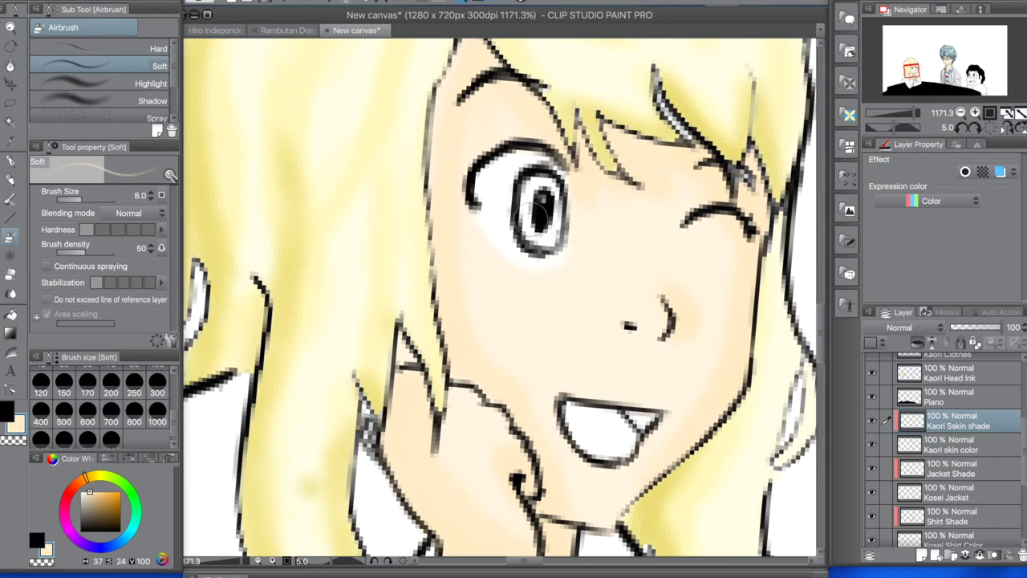
Auto-select the skin area around Kaori's wrist for colouring.
key("w")
scroll(735, 371, "down", 5)
scroll(610, 325, "up", 4)
key("b")
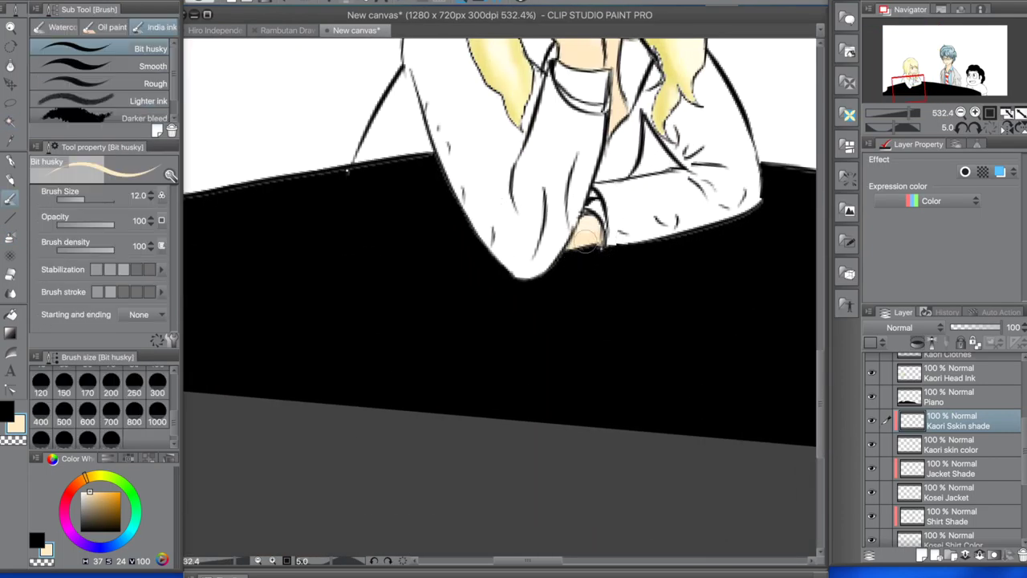
scroll(586, 240, "down", 3)
scroll(587, 262, "up", 3)
key("w")
left_click(587, 262)
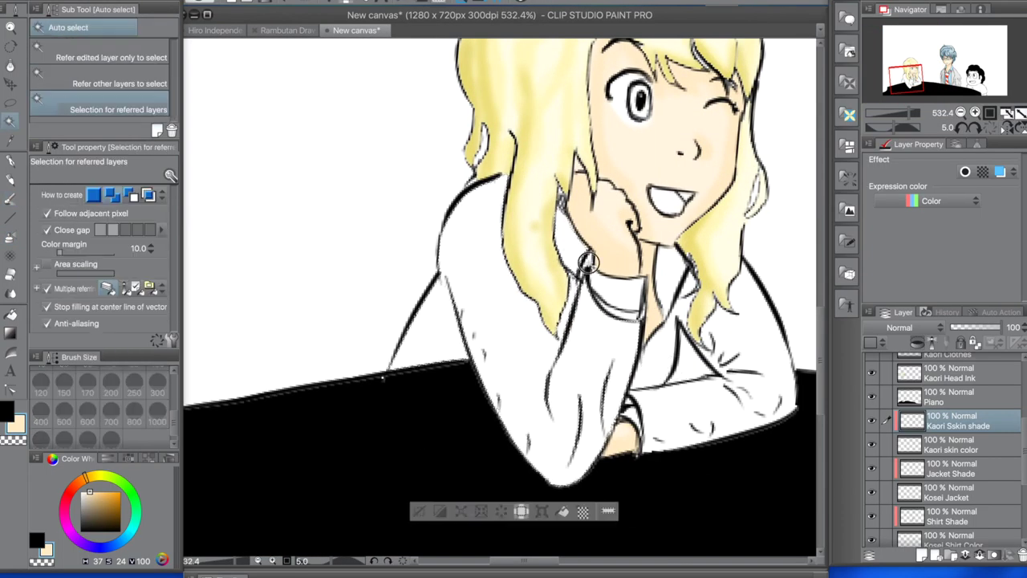
scroll(587, 261, "up", 3)
scroll(588, 261, "down", 5)
scroll(551, 562, "up", 4)
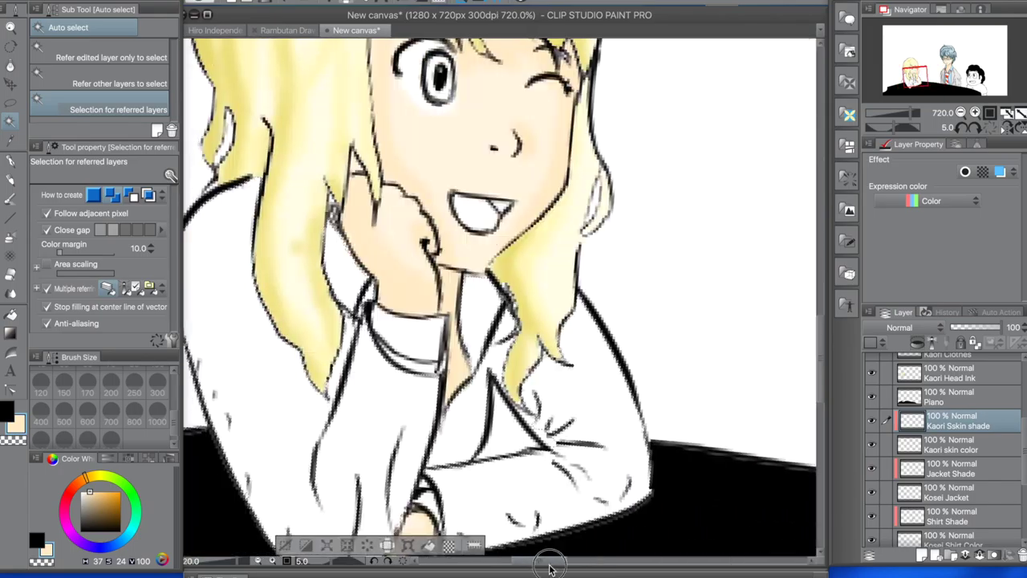
scroll(437, 497, "down", 3)
scroll(440, 493, "up", 2)
scroll(441, 492, "down", 3)
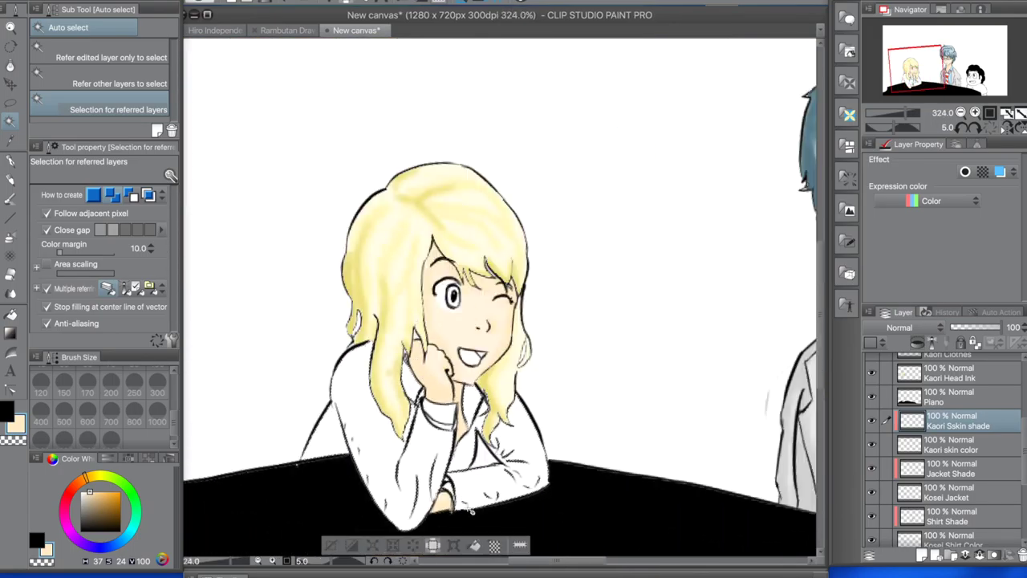
left_click(870, 312)
left_click(922, 122)
Name the new layer 'Kaori Jacket' and paint the jacket left of the arm light grey.
type("Kaori JAket")
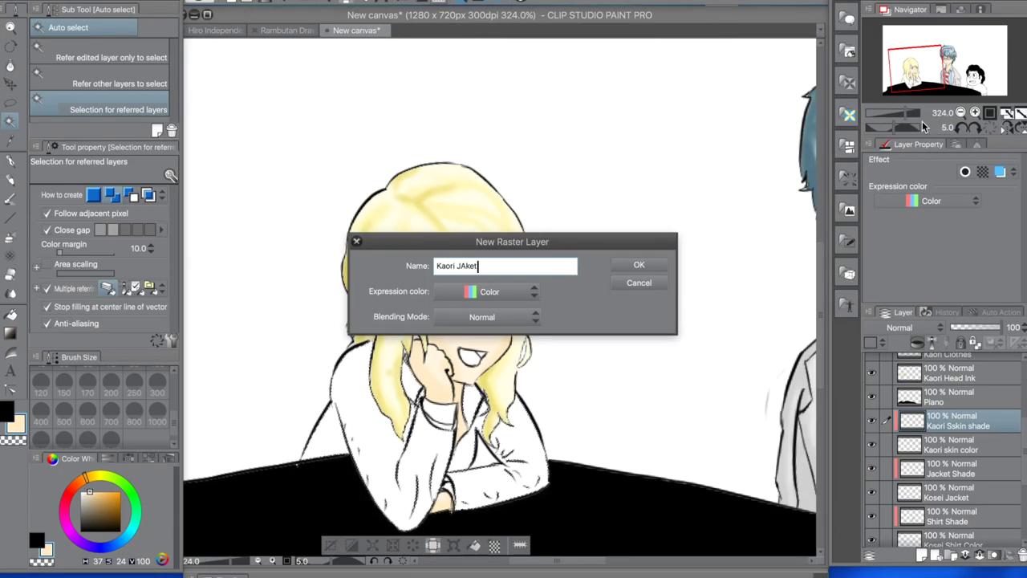
key("BackSpace")
key("BackSpace")
key("BackSpace")
key("BackSpace")
type("acket")
key("Return")
scroll(473, 405, "up", 2)
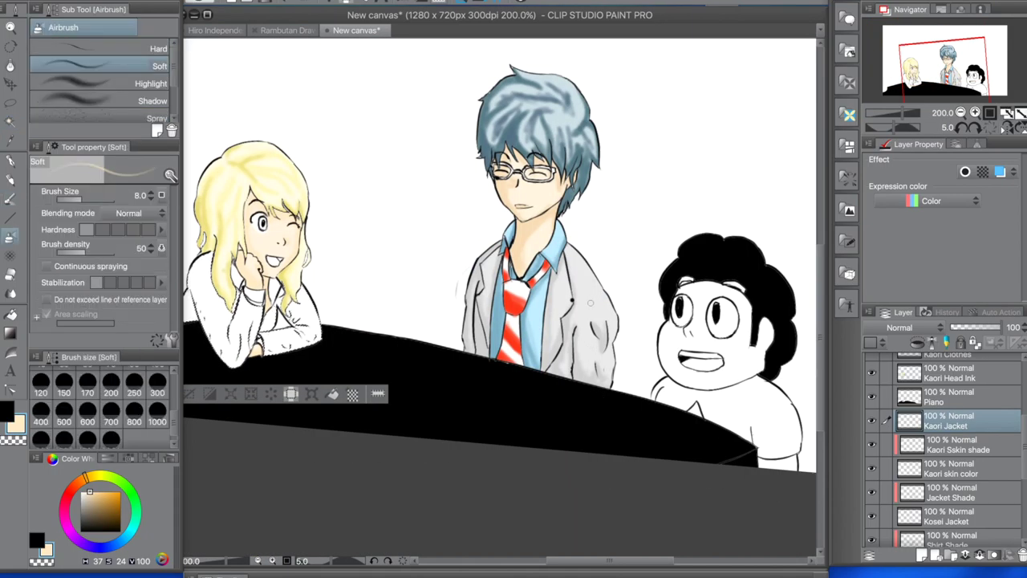
scroll(262, 399, "up", 3)
scroll(262, 399, "down", 4)
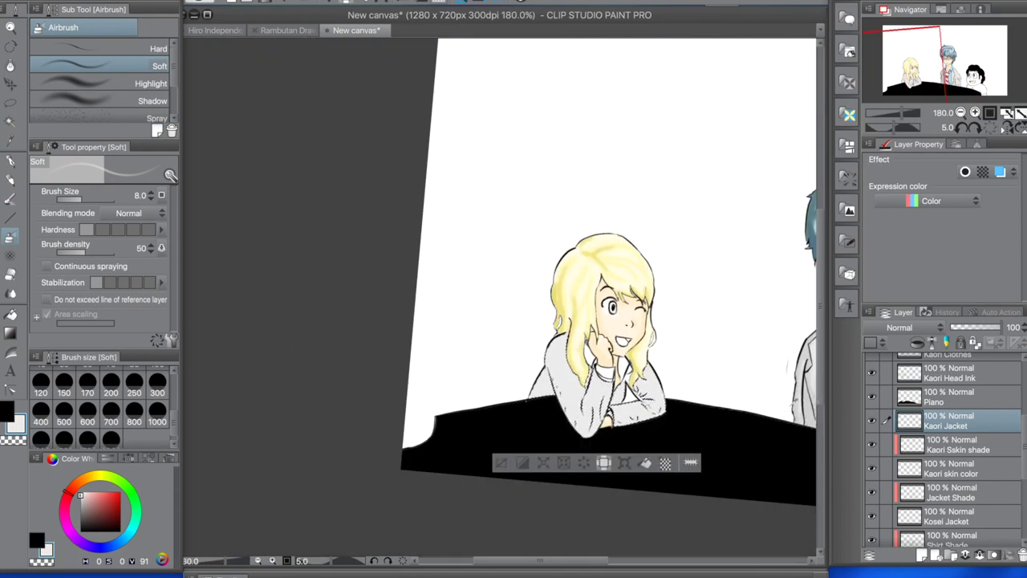
scroll(588, 381, "up", 4)
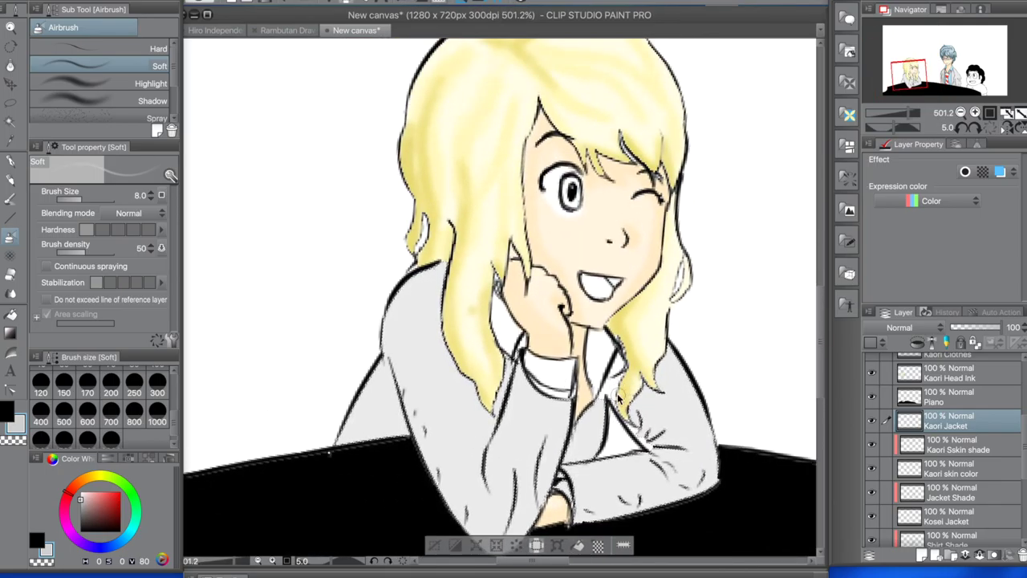
mouse_move(404, 429)
left_mouse_down()
mouse_move(341, 445)
mouse_move(360, 404)
left_mouse_up()
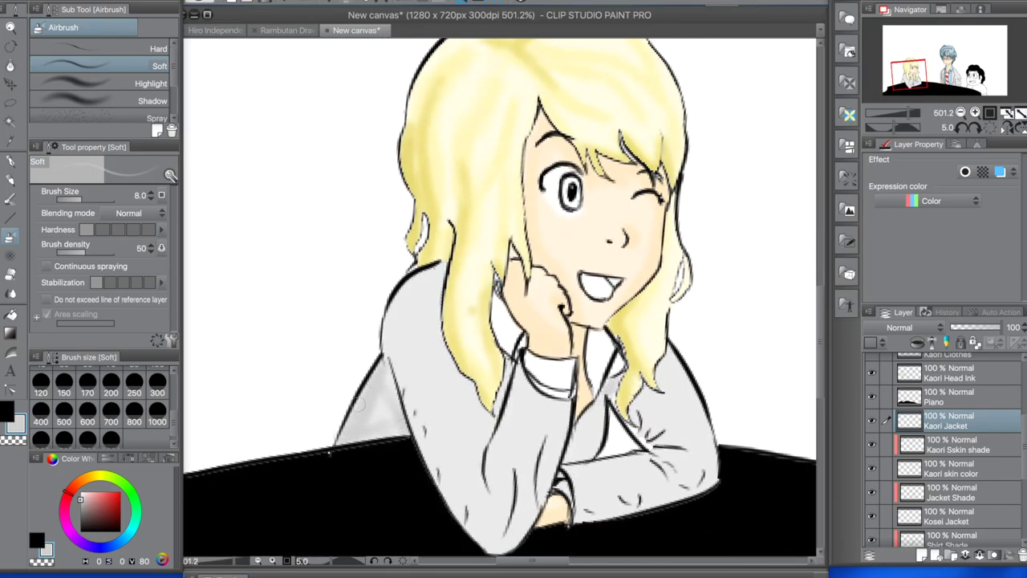
Add a clipped 'JAcket Shade' layer and airbrush soft grey along the sleeve.
key("ctrl+shift+n")
type("JAcket Shade")
key("Return")
right_click(947, 421)
left_click(923, 458)
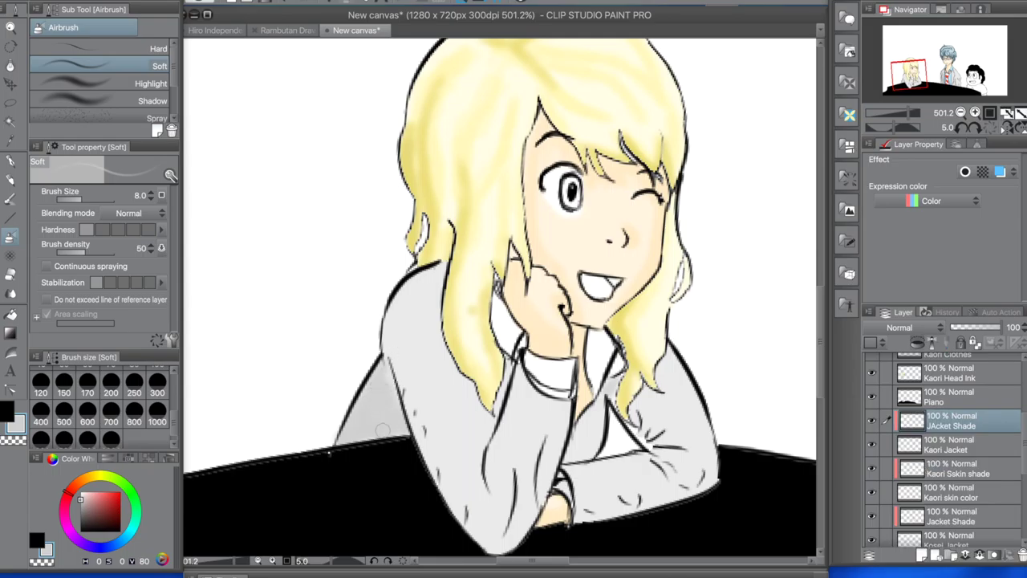
left_click_drag(382, 430, 435, 486)
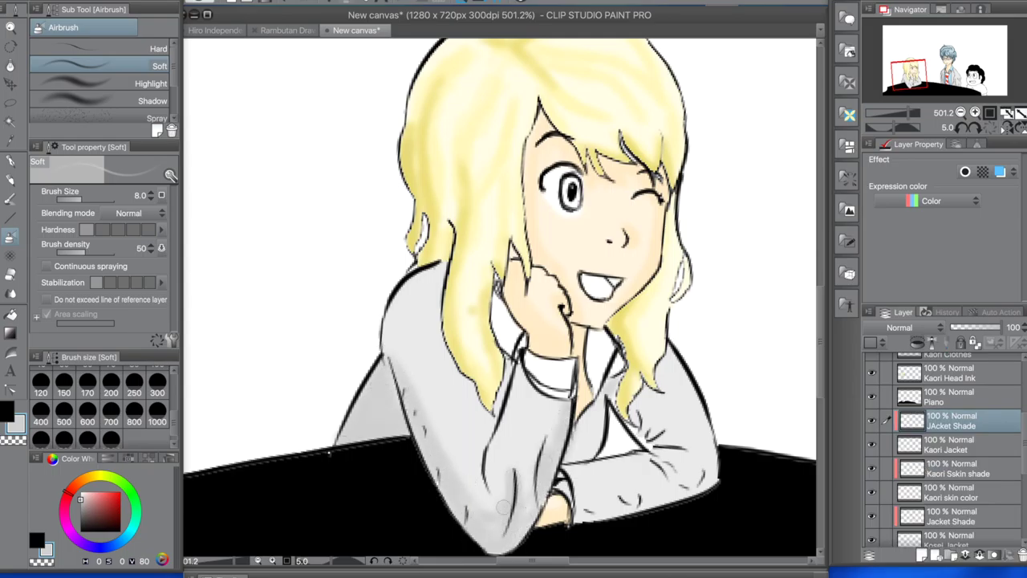
left_click_drag(502, 505, 606, 499)
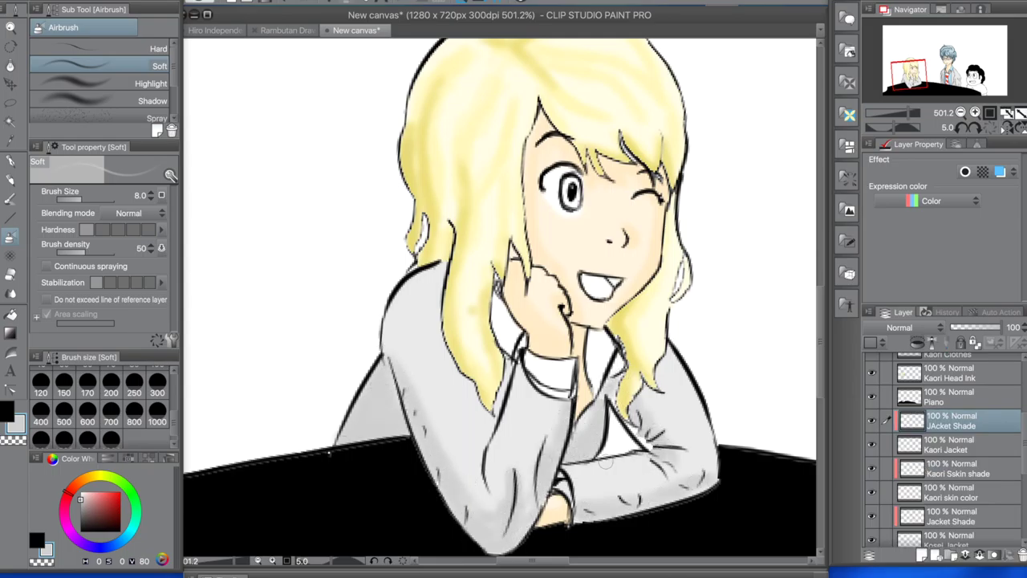
left_click_drag(634, 430, 640, 438)
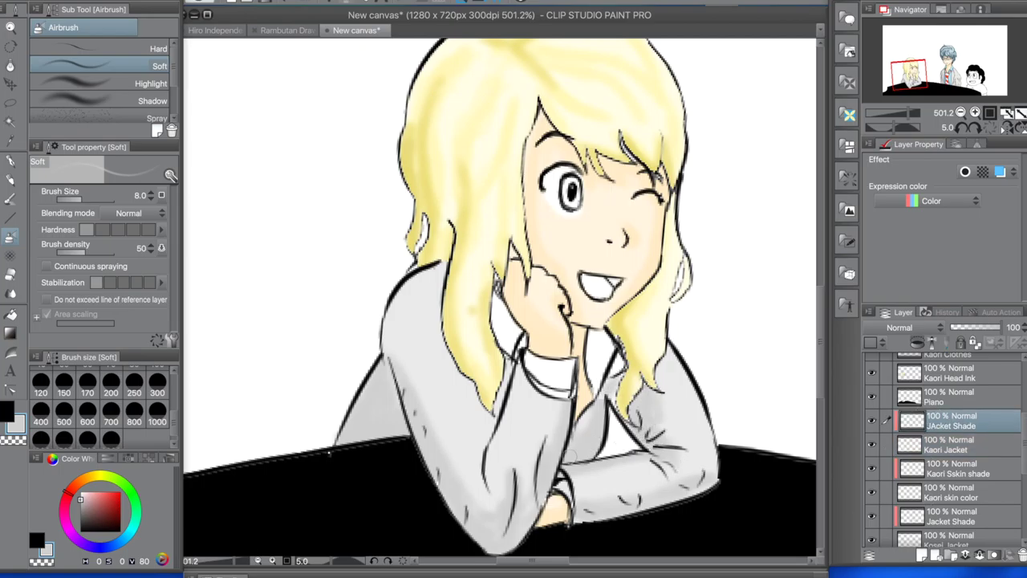
Create a 'Kaori Shirt' layer for the light blue collar and cuffs.
key("w")
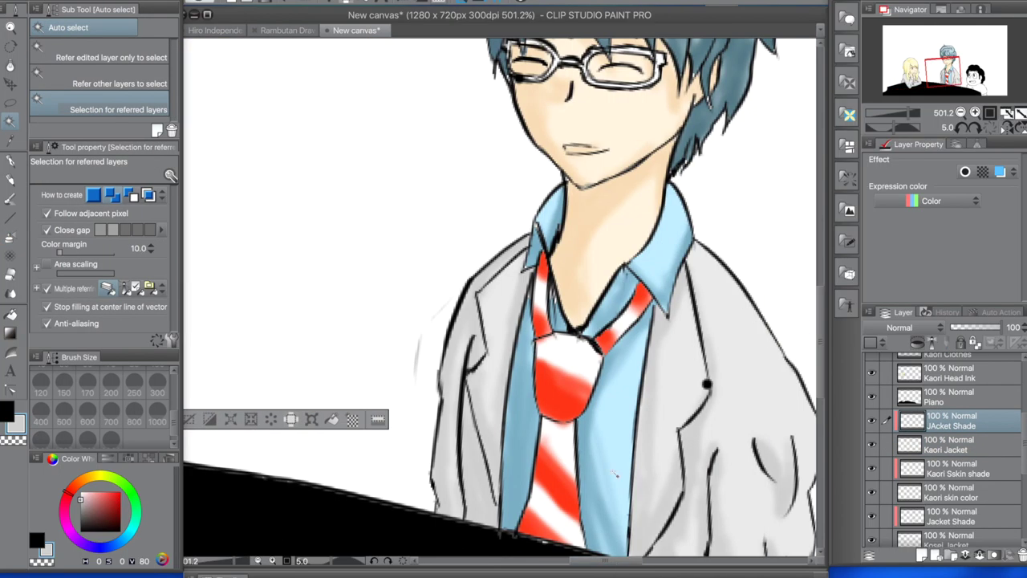
key("b")
left_click(870, 312)
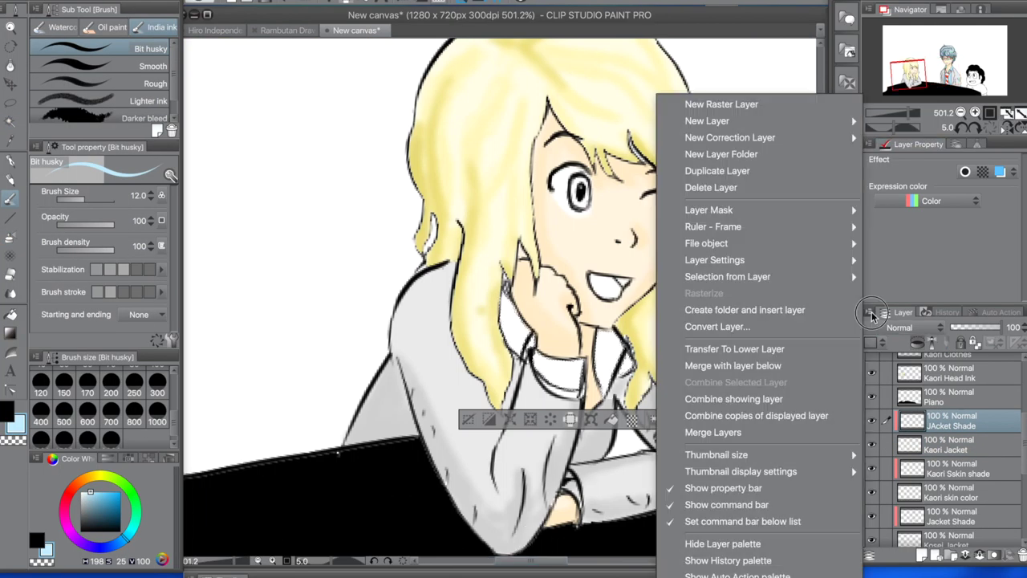
left_click(688, 102)
type("Kaori Shirt")
key("Return")
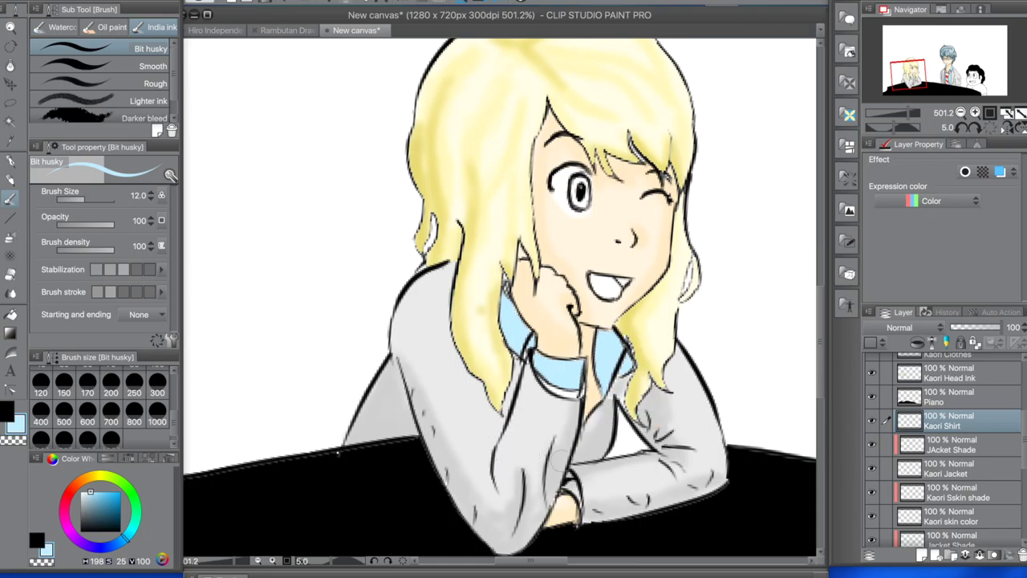
Add a 'Shirt Shade' layer for the shirt's light blue shading.
key("b")
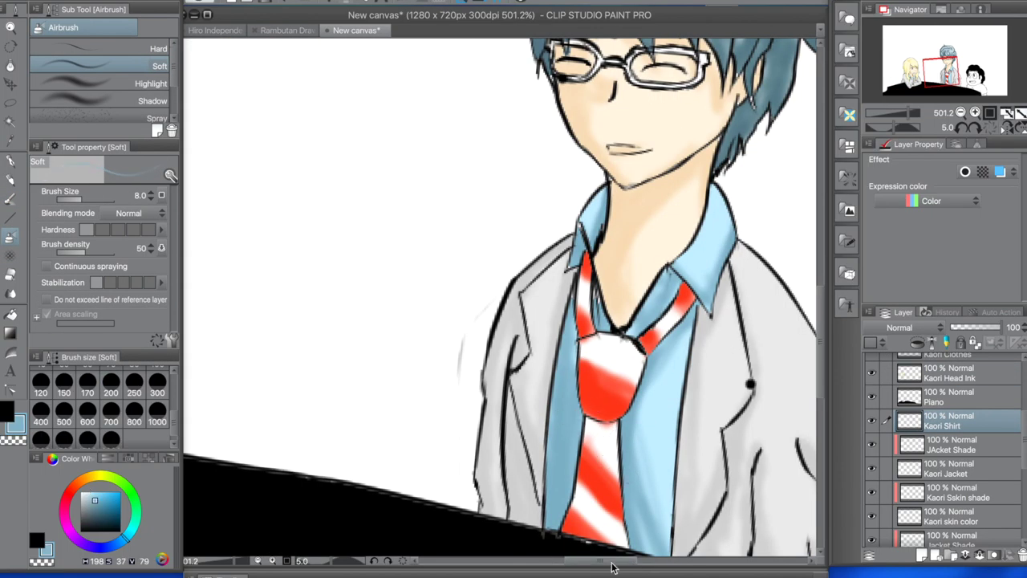
left_click(869, 312)
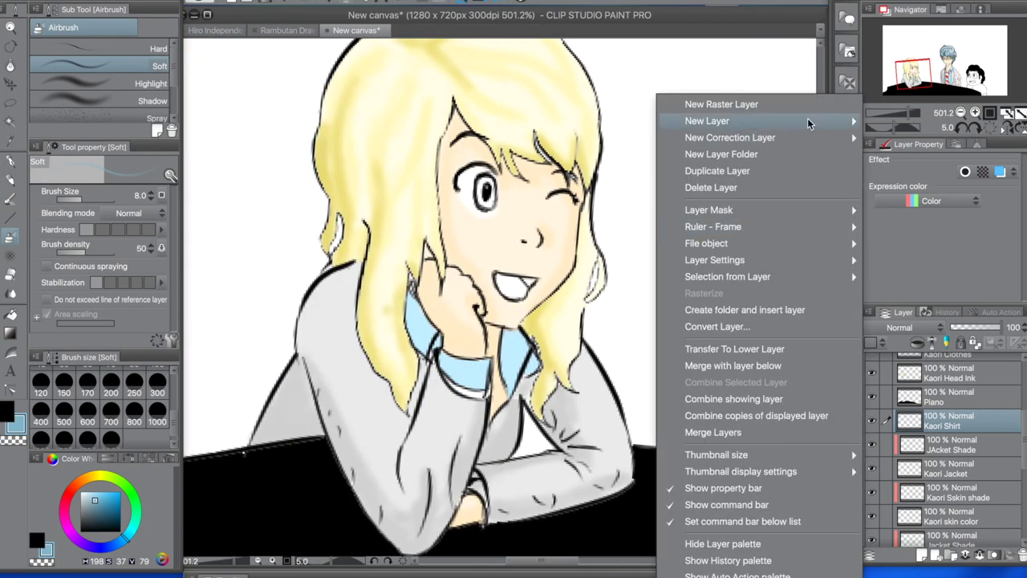
left_click(722, 104)
type("Shirt Shade")
key("Return")
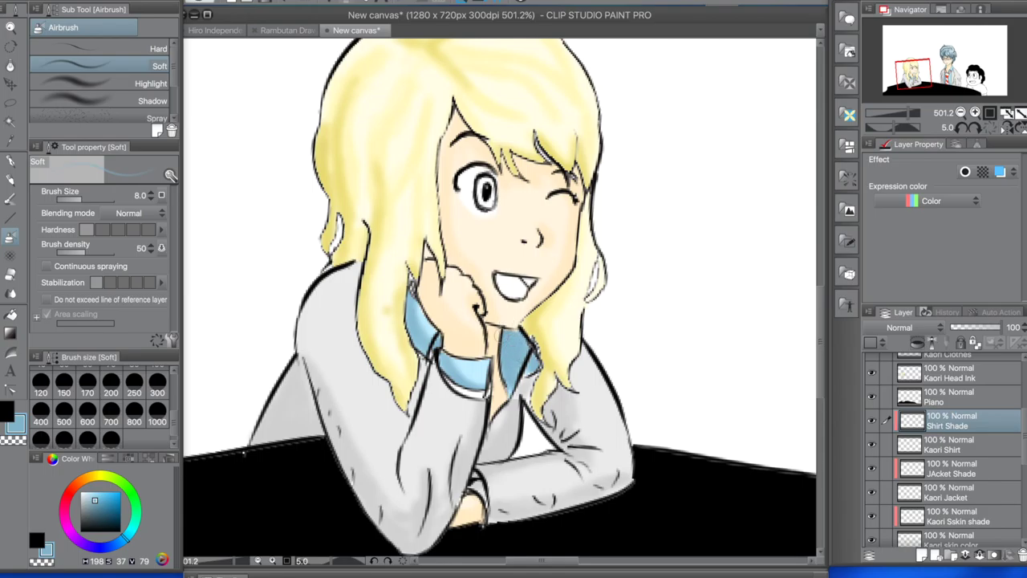
Select the open eye and add a 'Kaori Eye' layer to colour it light blue.
scroll(504, 139, "up", 5)
key("w")
left_click(495, 256)
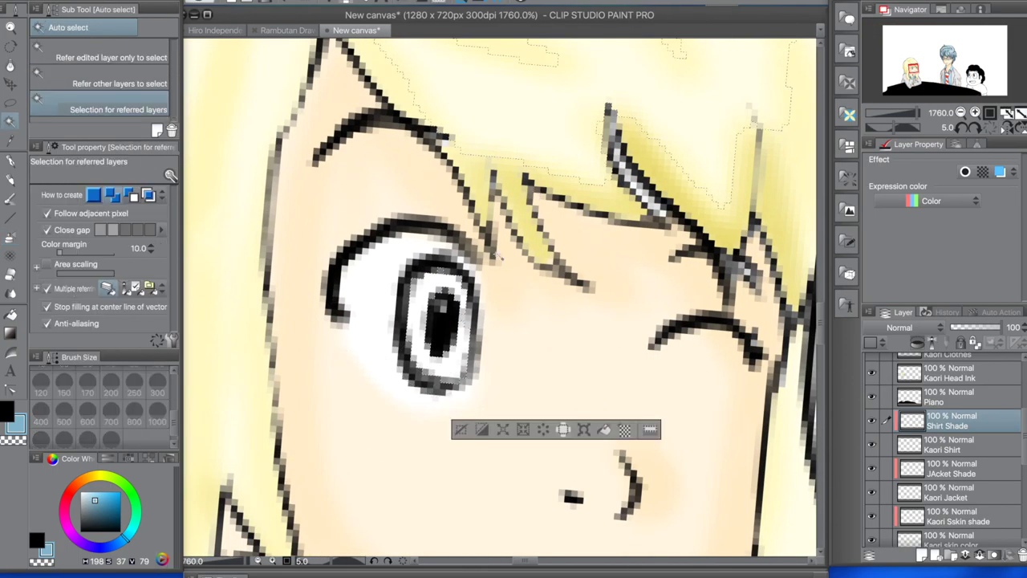
key("b")
key("ctrl+shift+n")
type("Kaori Eye")
key("Return")
scroll(536, 368, "down", 2)
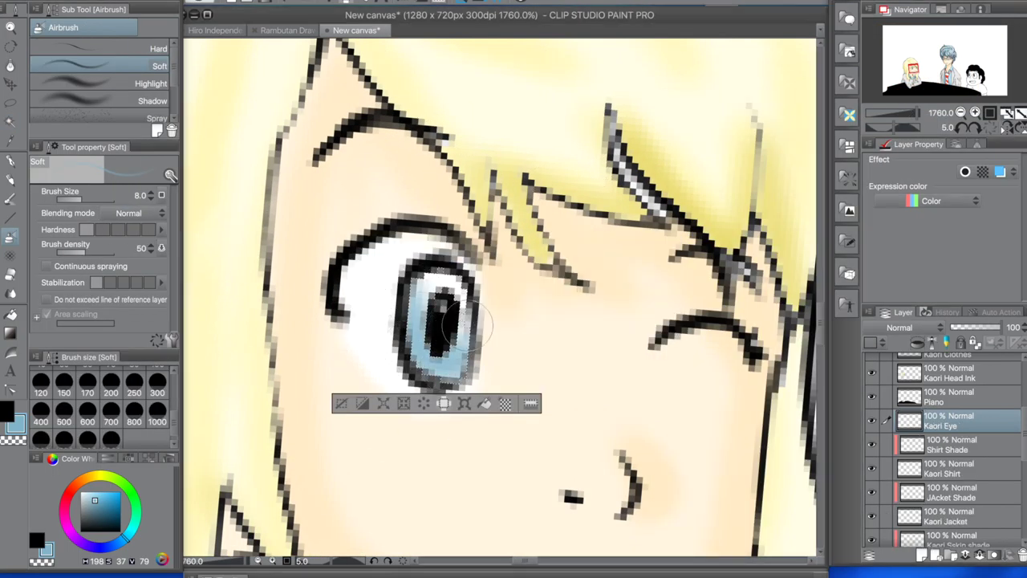
key("w")
key("b")
scroll(536, 367, "down", 5)
scroll(536, 368, "down", 2)
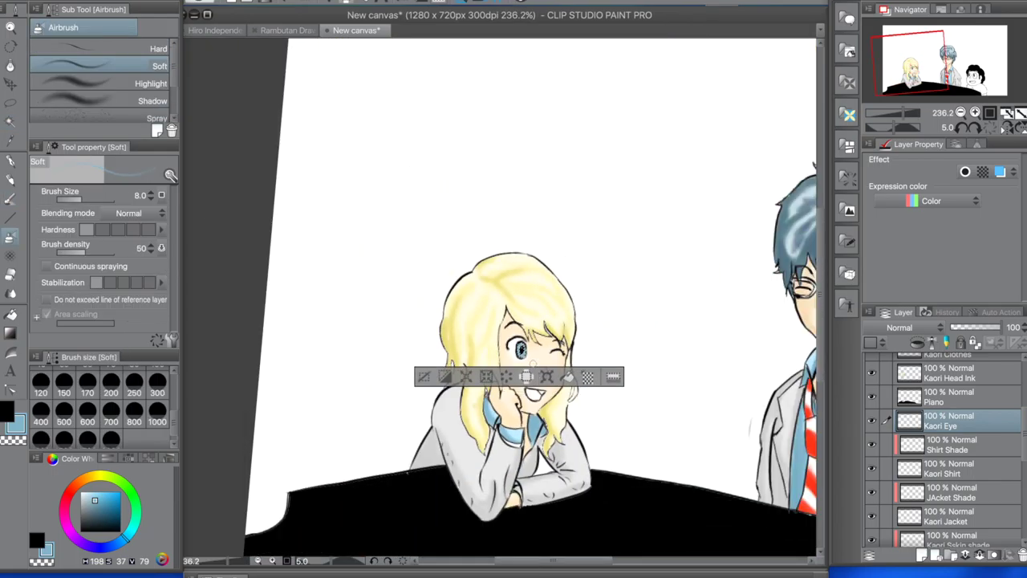
scroll(515, 346, "up", 5)
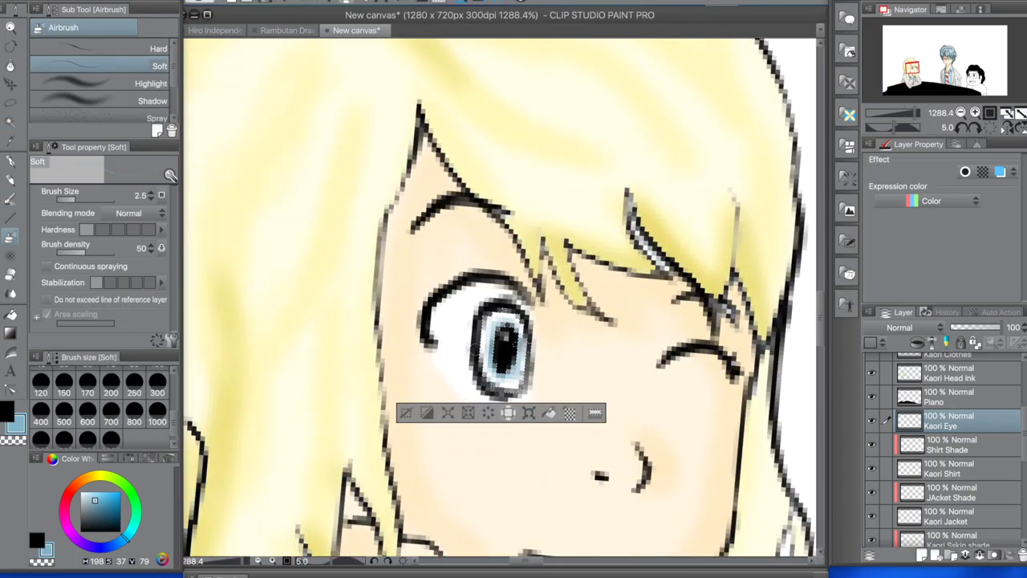
scroll(554, 331, "down", 4)
Select Steven's hair, shrink the selection slightly and clear the black fill from it.
left_click_drag(610, 401, 610, 216)
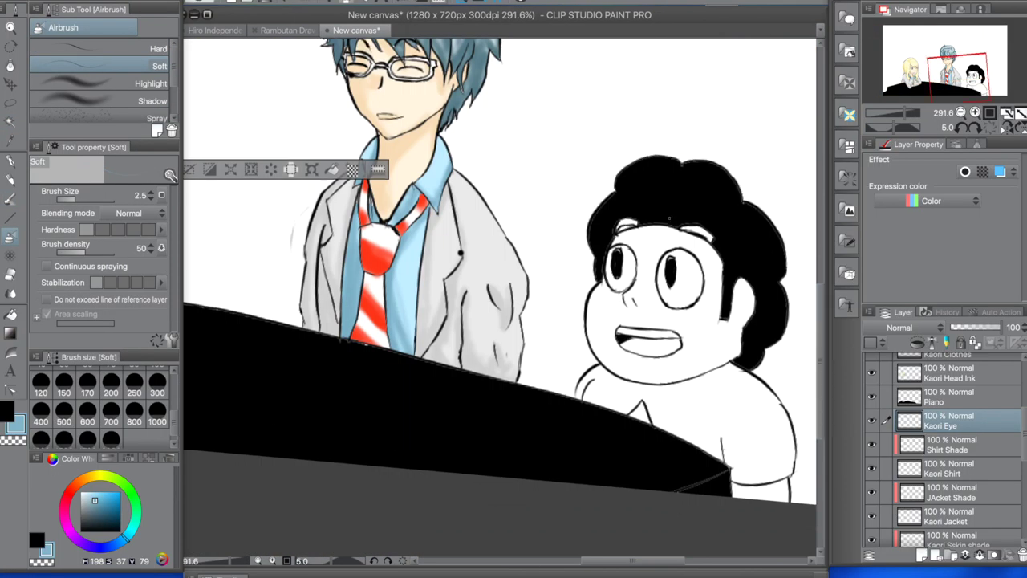
key("w")
scroll(670, 186, "up", 3)
left_click_drag(670, 187, 783, 186)
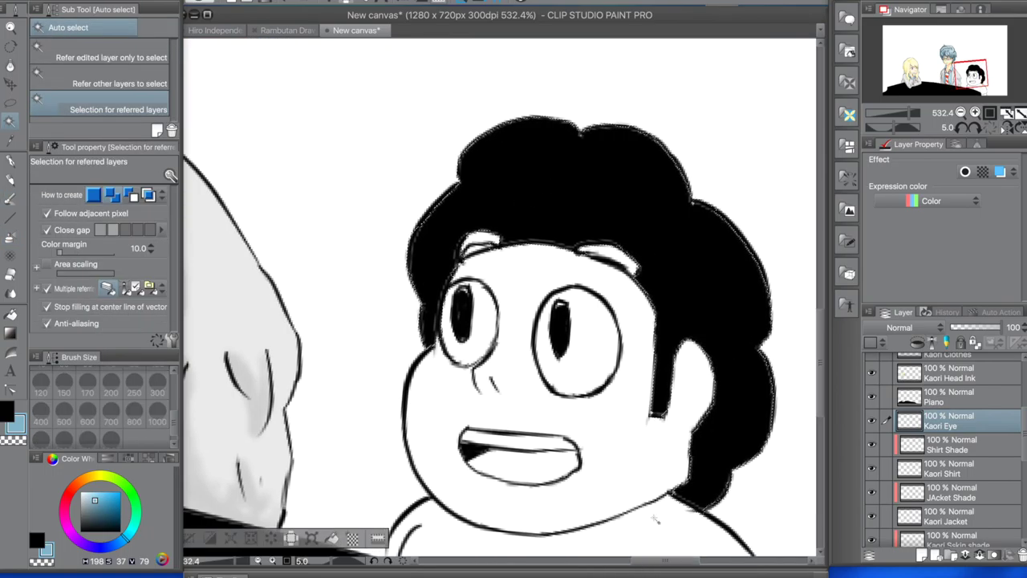
left_click(489, 142)
left_click(307, 542)
left_click(598, 259)
key("Delete")
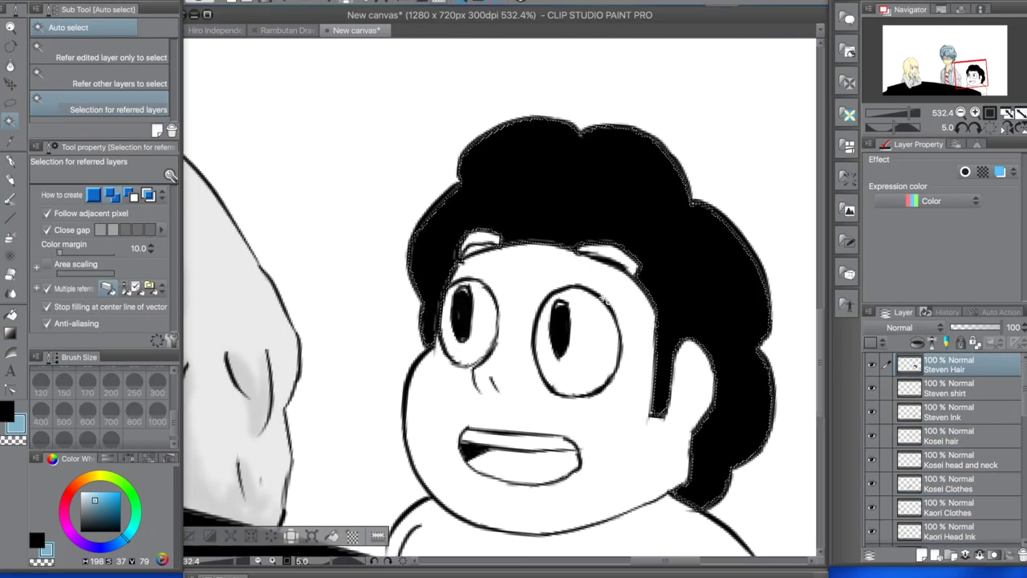
Expand the hair selection by 1 px and airbrush dark brown over Steven's hair.
scroll(554, 264, "down", 3)
scroll(553, 265, "up", 3)
left_click(554, 265)
key("ctrl+alt+e")
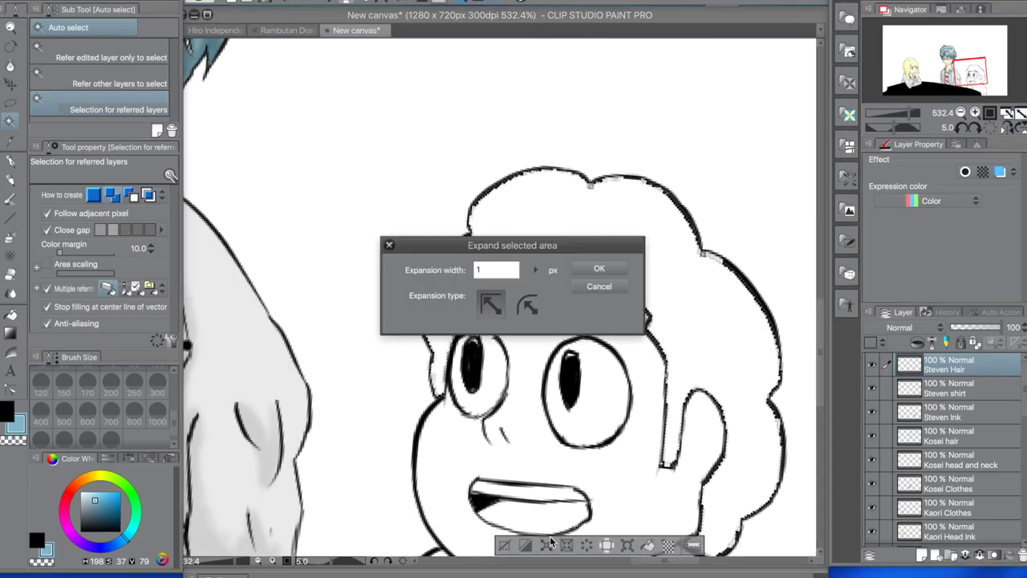
left_click(601, 270)
scroll(744, 373, "up", 2)
key("b")
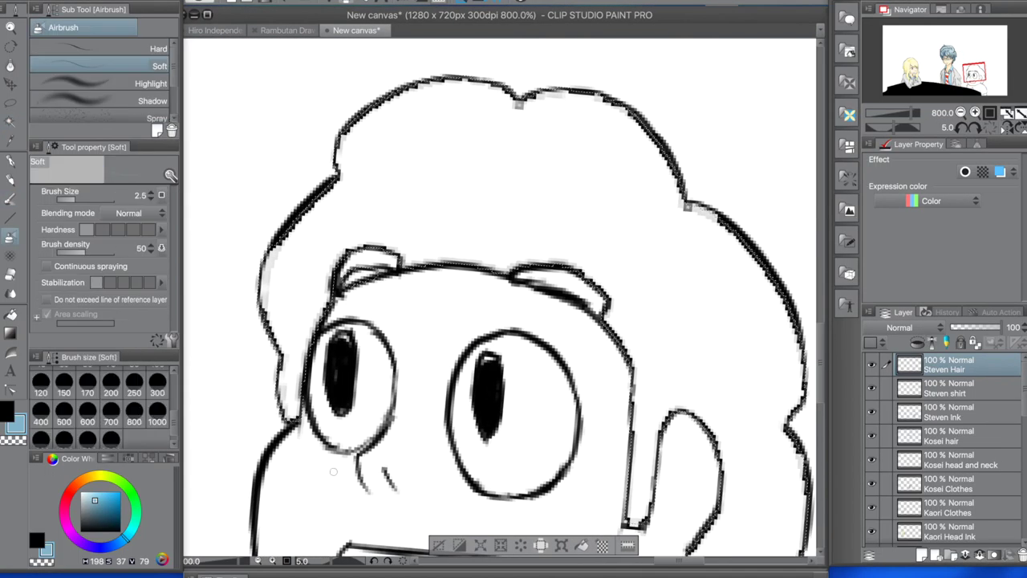
left_click(113, 523)
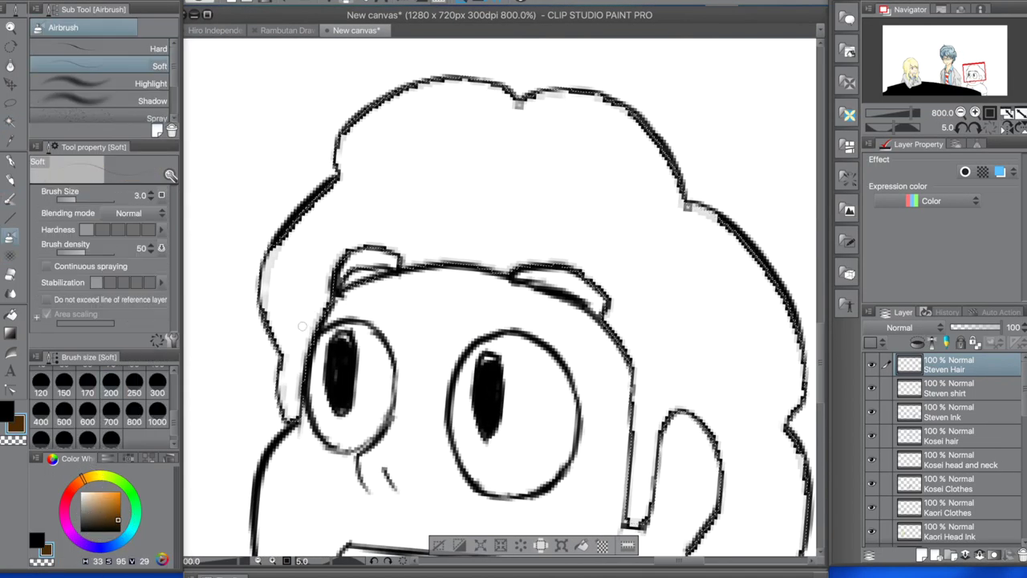
mouse_move(297, 354)
left_mouse_down()
mouse_move(441, 223)
mouse_move(602, 349)
mouse_move(821, 360)
left_mouse_up()
Rename the copied hair layer to 'Steven hair shade'.
scroll(607, 344, "down", 3)
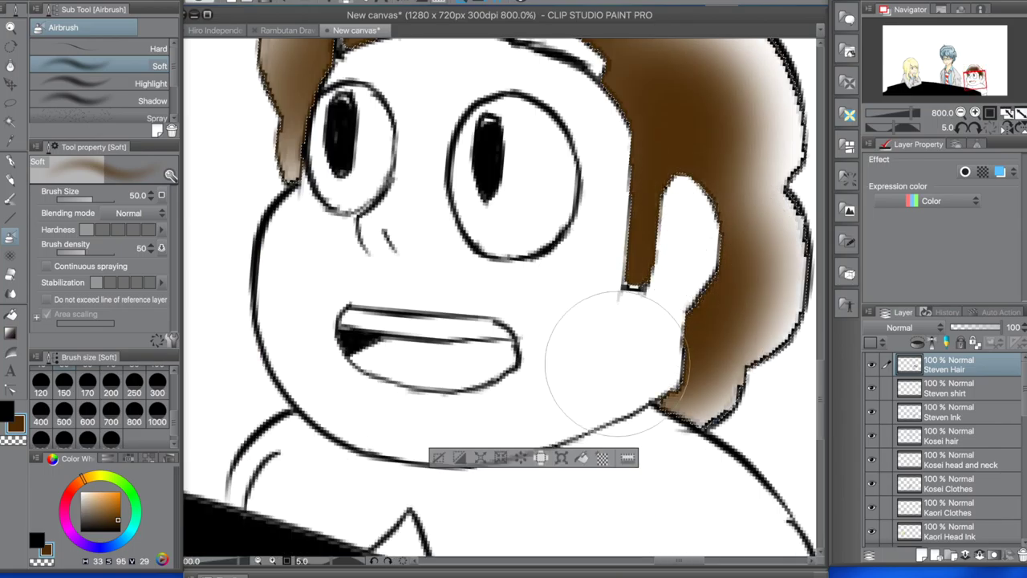
left_click_drag(607, 344, 610, 346)
scroll(610, 346, "up", 2)
left_click_drag(337, 161, 438, 233)
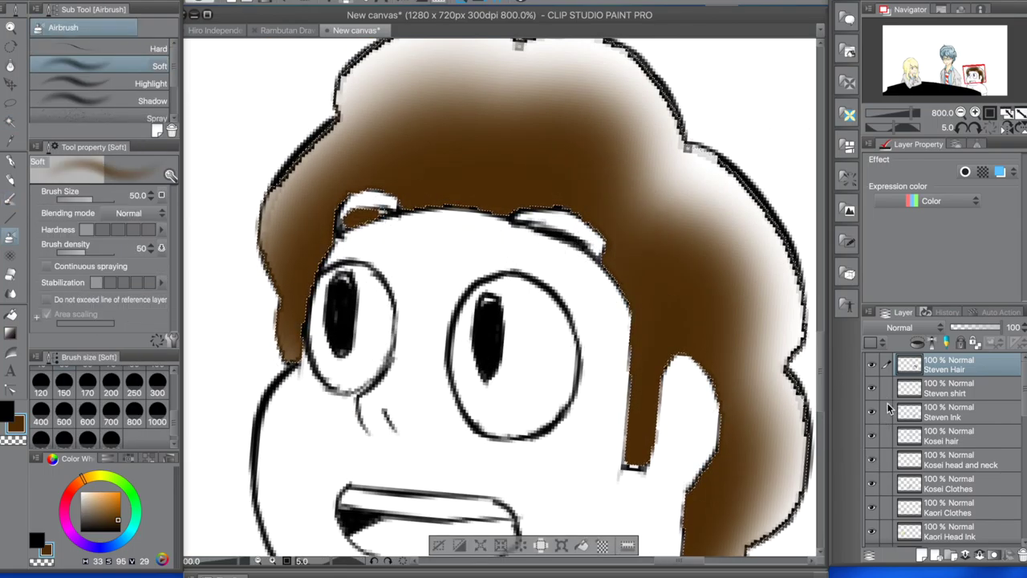
scroll(889, 410, "down", 2)
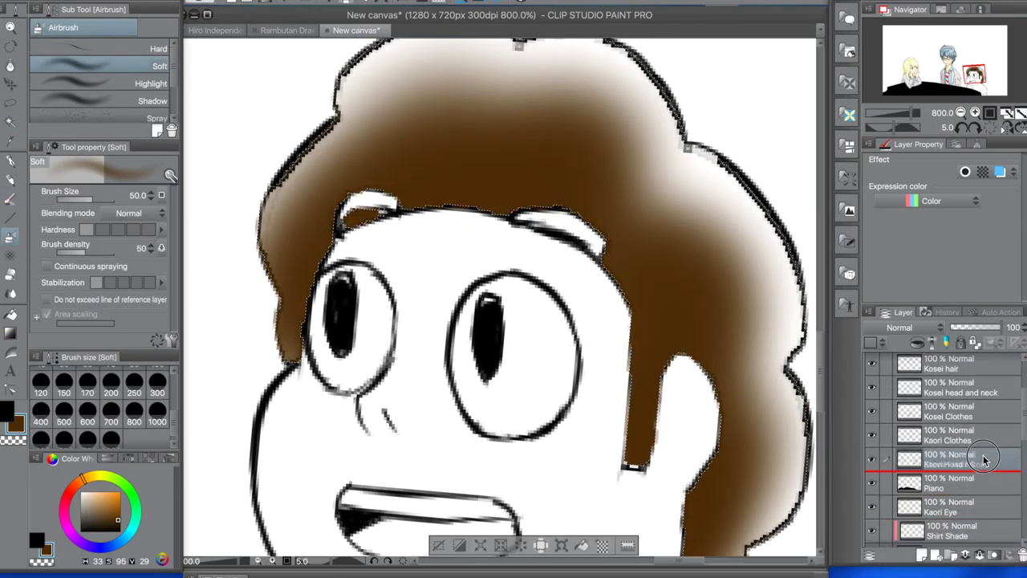
double_click(963, 485)
key("BackSpace")
key("BackSpace")
type("lor")
key("Return")
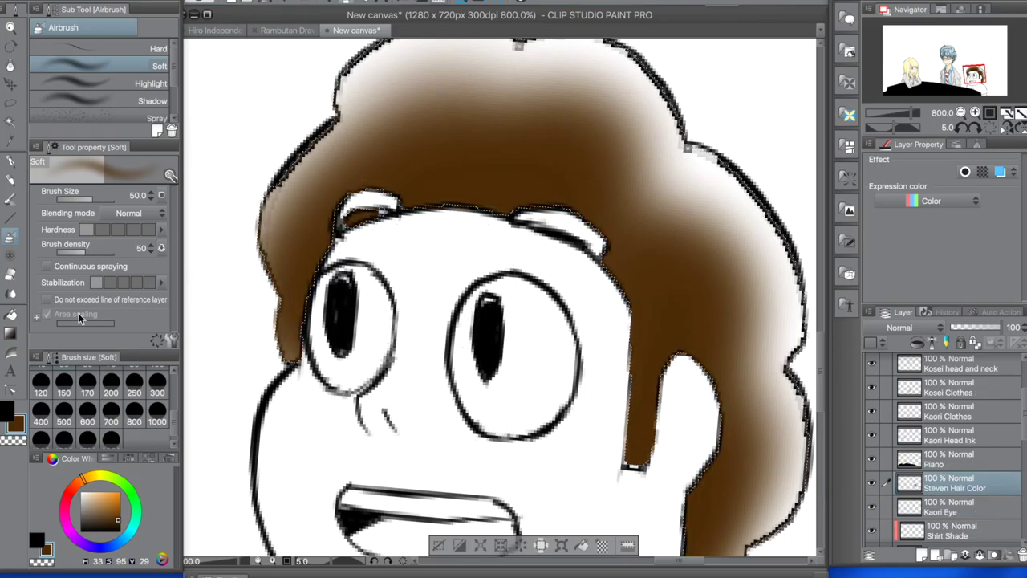
type("Steven hair shade")
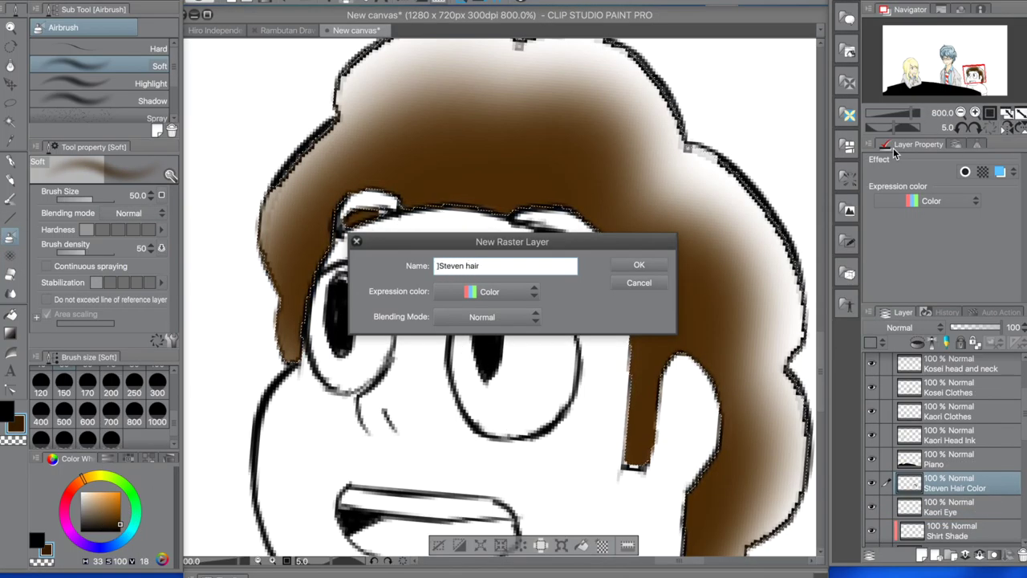
key("Return")
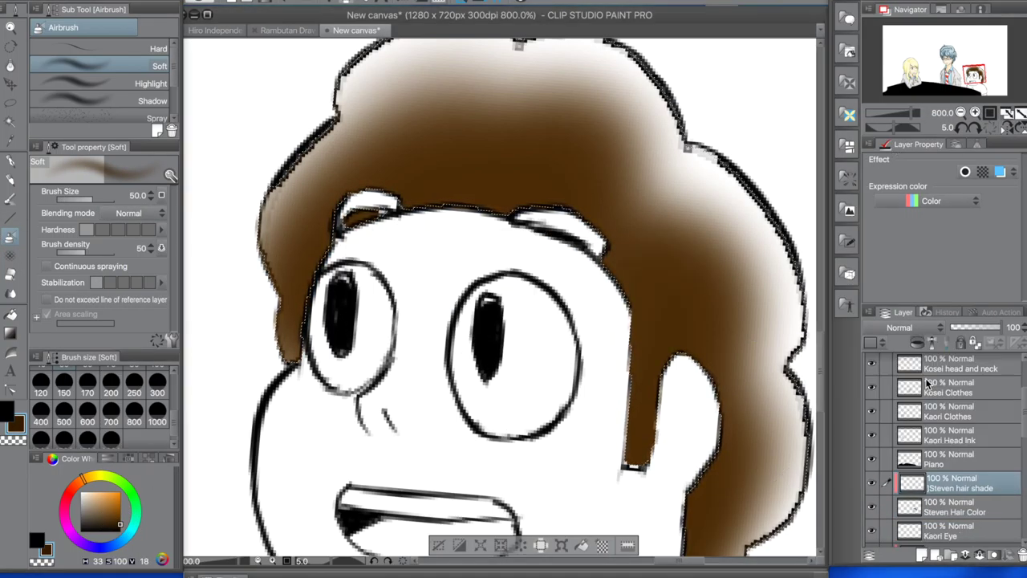
Airbrush darker brown shading across Steven's hair.
left_click(927, 383)
mouse_move(304, 264)
left_mouse_down()
mouse_move(424, 195)
mouse_move(596, 378)
mouse_move(722, 481)
left_mouse_up()
left_click_drag(281, 337, 397, 229)
scroll(634, 413, "down", 6)
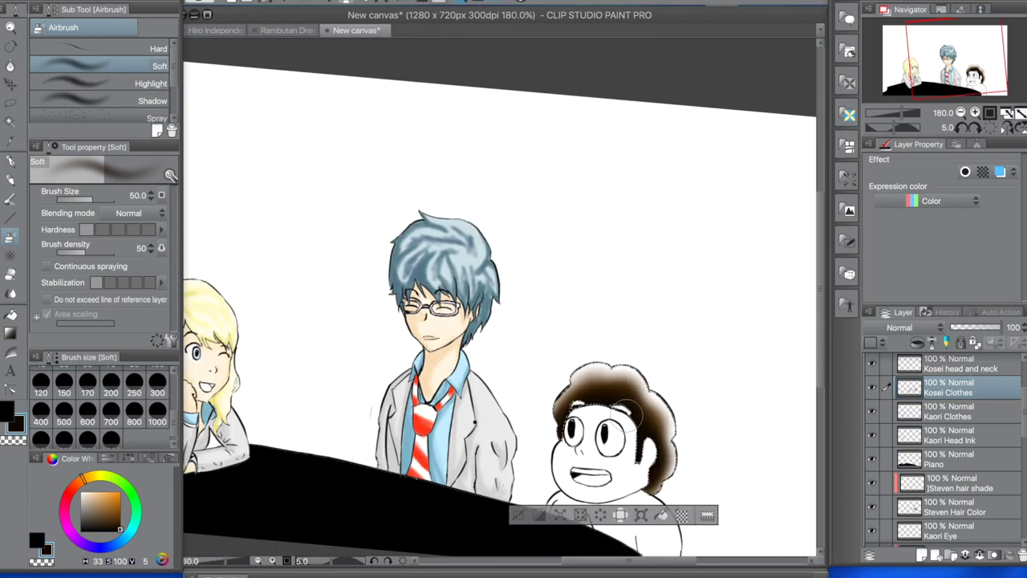
Auto-select Steven's face and create a new raster layer named 'Steven Skin'.
scroll(417, 468, "down", 1)
scroll(417, 468, "up", 4)
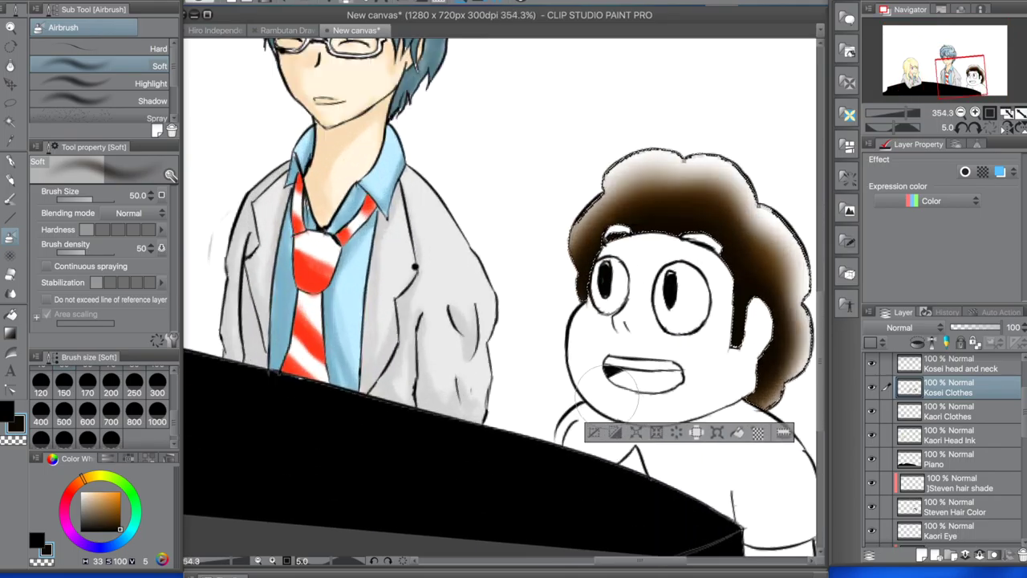
key("w")
left_click(963, 482)
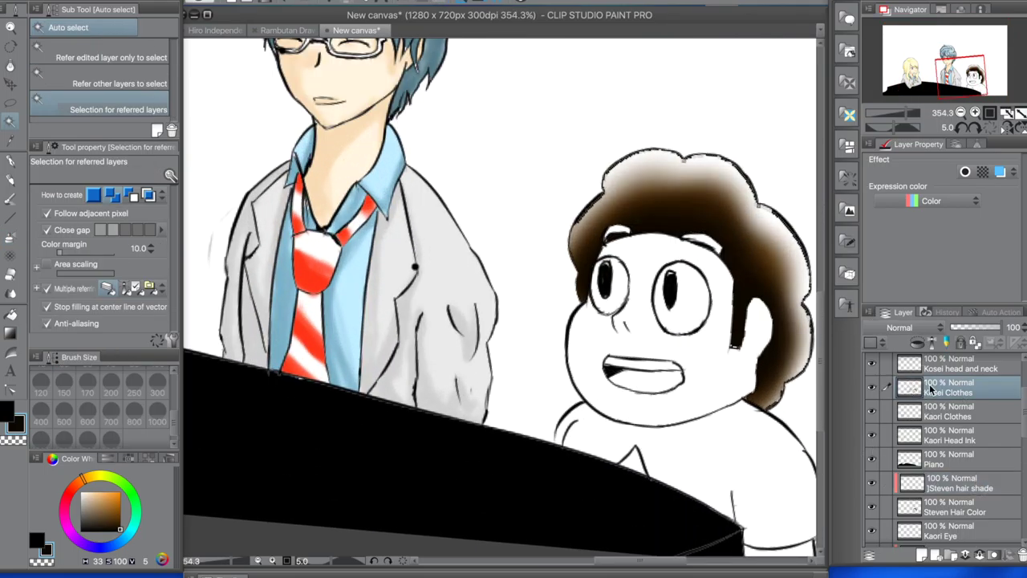
left_click(721, 387)
key("b")
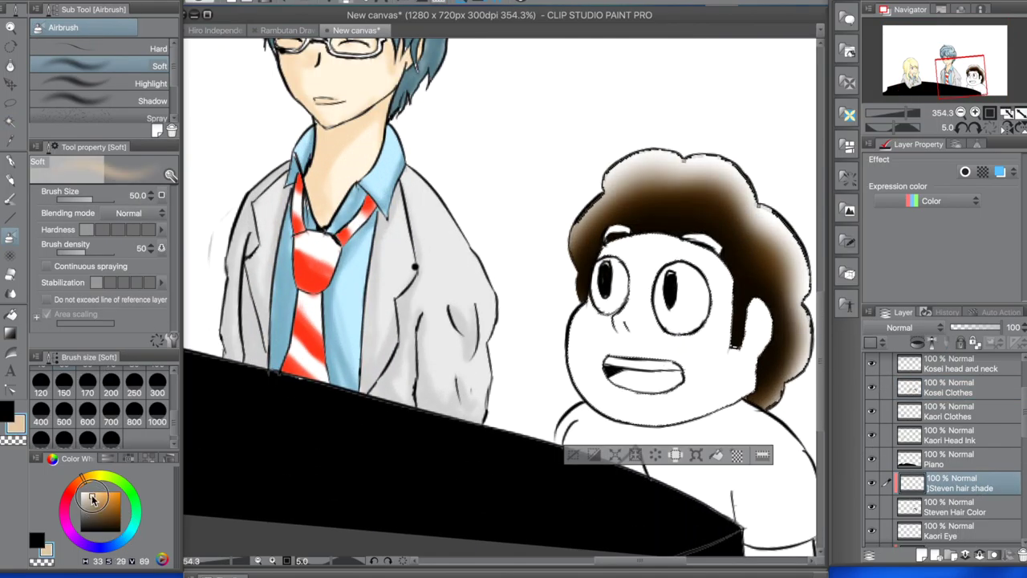
key("ctrl+shift+n")
type("Steven Skin")
key("Return")
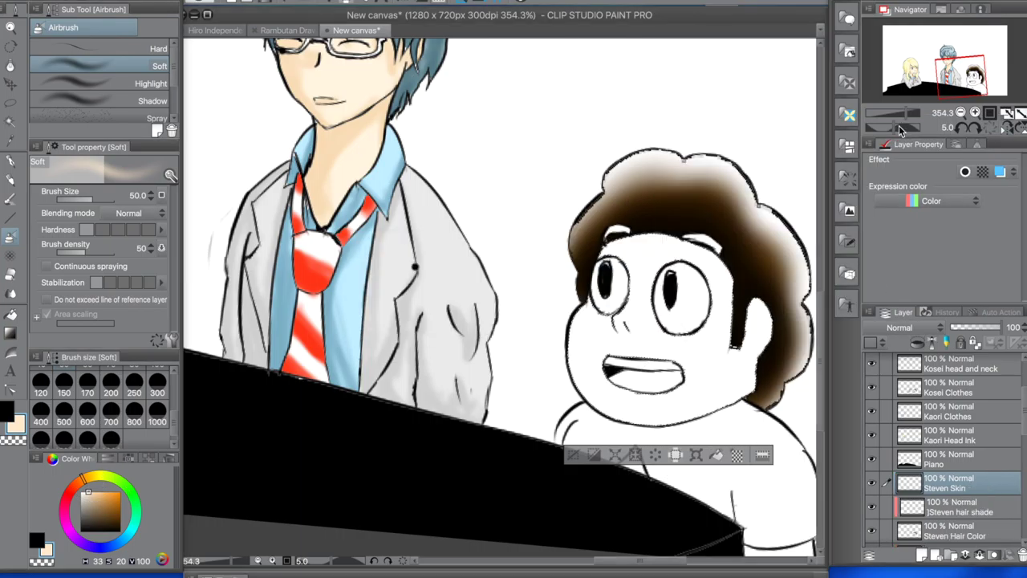
scroll(562, 321, "down", 2)
key("p")
Airbrush peach skin over the face, then a darker tone on cheeks, sides and forehead.
key("b")
mouse_move(609, 243)
left_mouse_down()
mouse_move(714, 257)
mouse_move(690, 145)
left_mouse_up()
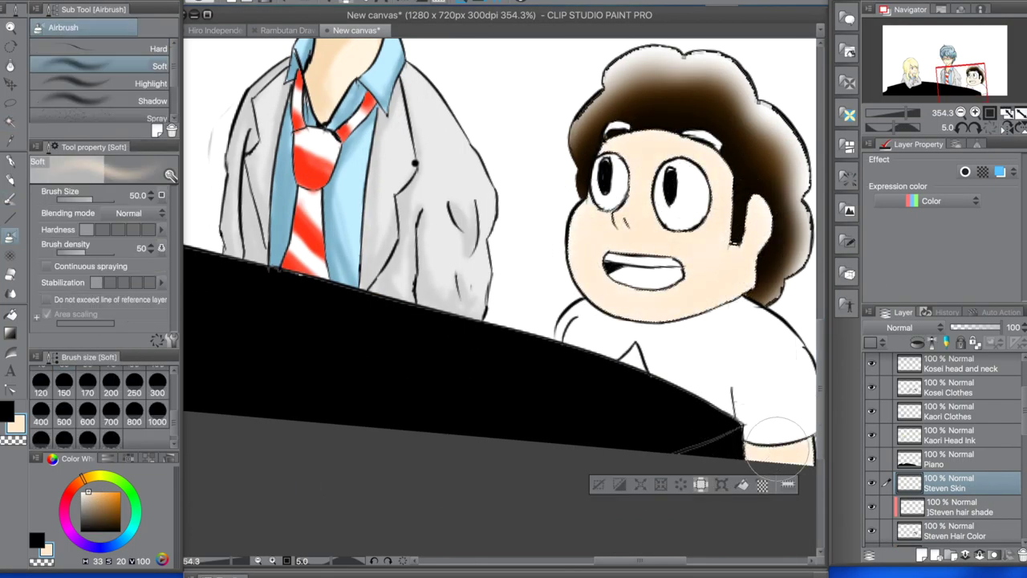
scroll(647, 152, "right", 2)
left_click(94, 491)
mouse_move(682, 305)
left_mouse_down()
mouse_move(682, 184)
mouse_move(642, 136)
left_mouse_up()
mouse_move(668, 277)
left_mouse_down()
mouse_move(536, 199)
mouse_move(676, 245)
mouse_move(673, 325)
left_mouse_up()
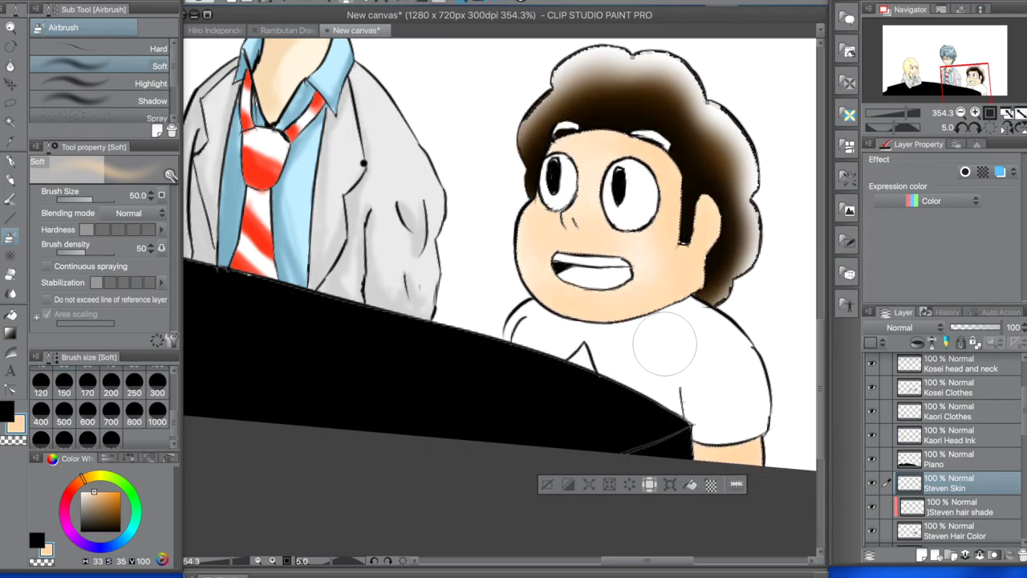
Select and slightly expand Steven's shirt region, then create a 'Steven Shirt' layer.
key("w")
mouse_move(736, 483)
left_mouse_down()
mouse_move(746, 167)
mouse_move(704, 169)
left_mouse_up()
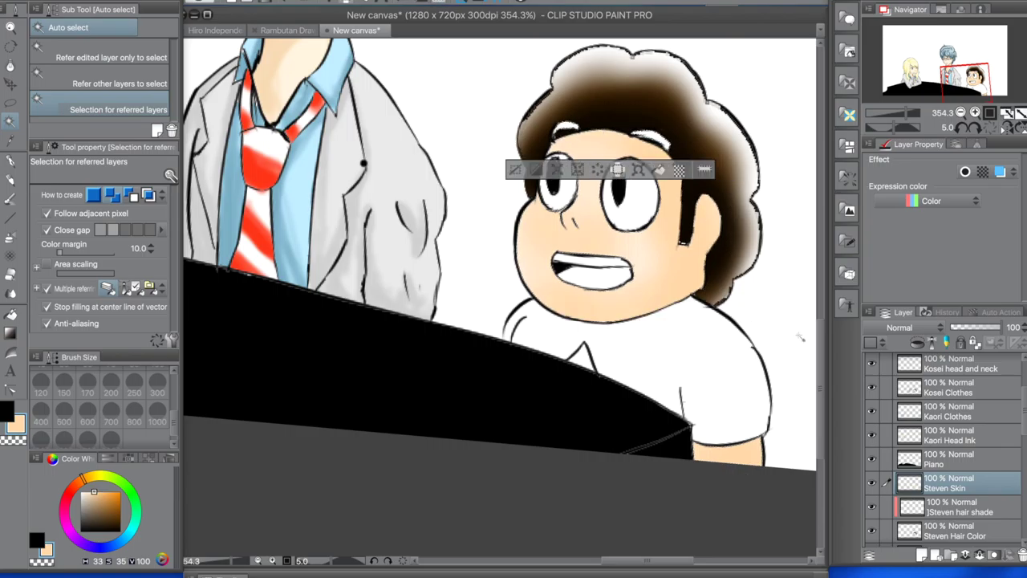
left_click(941, 530)
left_click(577, 169)
left_click(601, 268)
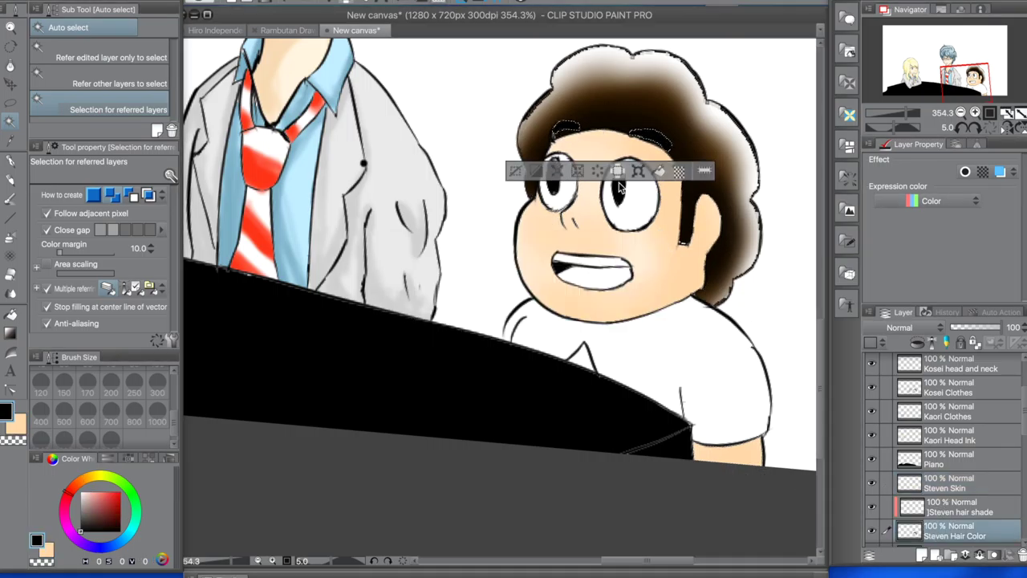
key("ctrl+d")
scroll(633, 295, "up", 2)
scroll(633, 295, "down", 2)
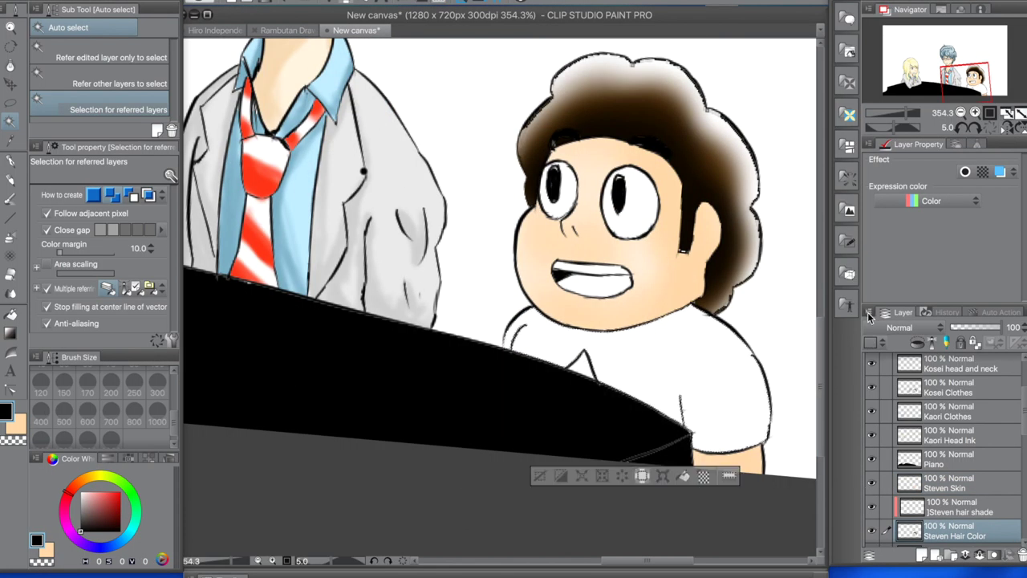
key("ctrl+shift+n")
type("Steven Shirt")
key("Return")
Fill Steven's shirt selection with pink, replacing an undone orange attempt.
key("b")
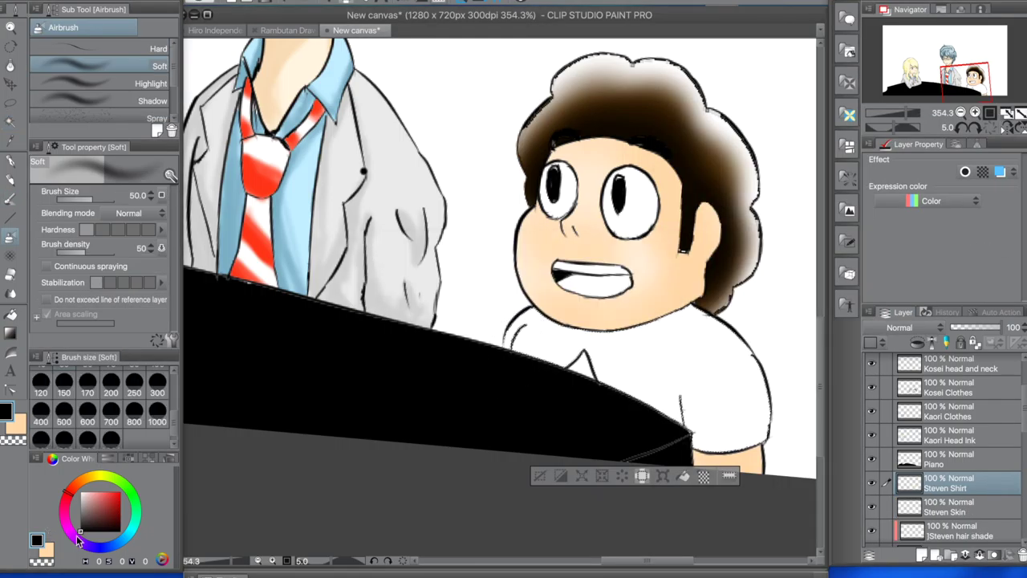
left_click(109, 491)
mouse_move(525, 333)
left_mouse_down()
mouse_move(545, 353)
mouse_move(778, 385)
mouse_move(695, 421)
left_mouse_up()
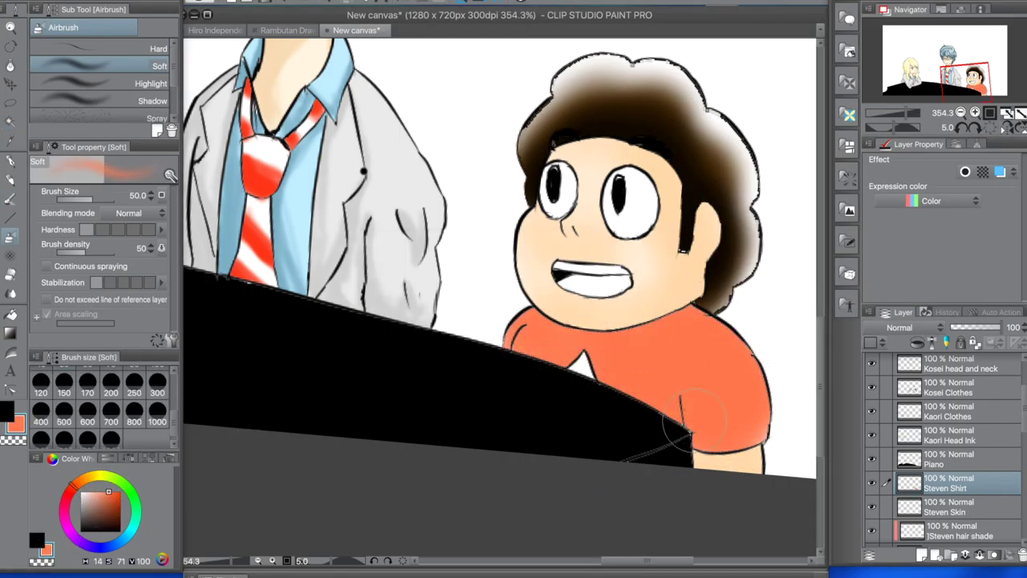
key("ctrl+z")
key("ctrl+z")
left_click(80, 488)
left_click(96, 492)
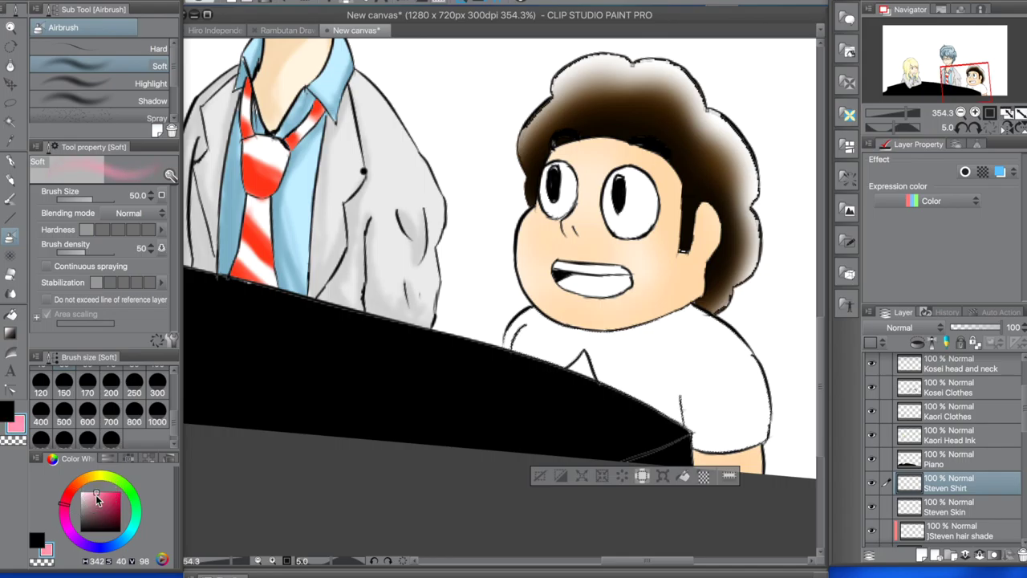
key("alt+BackSpace")
Add a clipped 'Shirt Shade' layer and airbrush pink shading along the shirt edges.
key("ctrl+shift+n")
type("Shirt Shade")
key("Return")
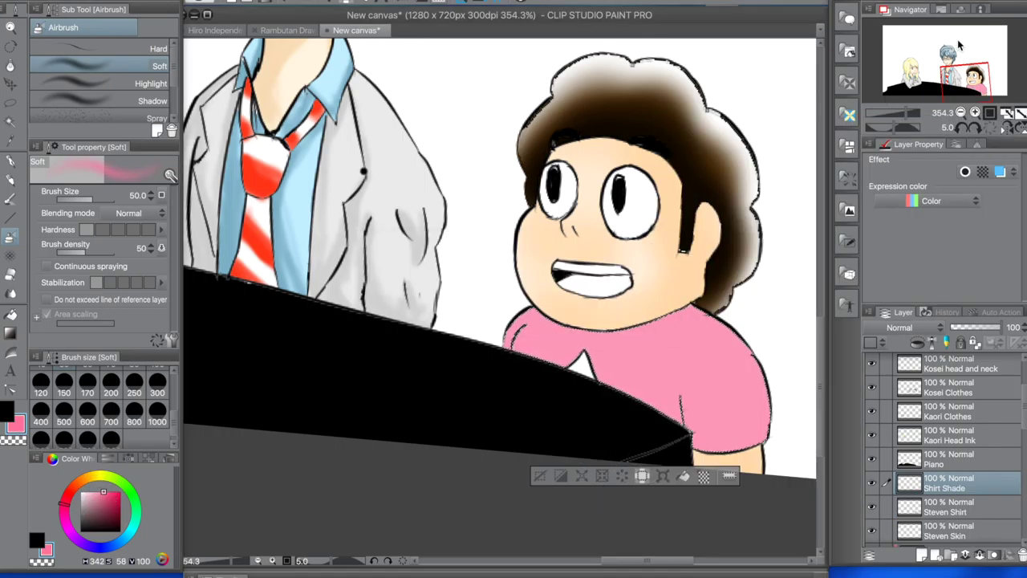
scroll(790, 148, "down", 1)
key("ctrl+alt+g")
mouse_move(685, 347)
left_mouse_down()
mouse_move(524, 296)
mouse_move(568, 350)
mouse_move(692, 400)
mouse_move(506, 316)
mouse_move(573, 361)
left_mouse_up()
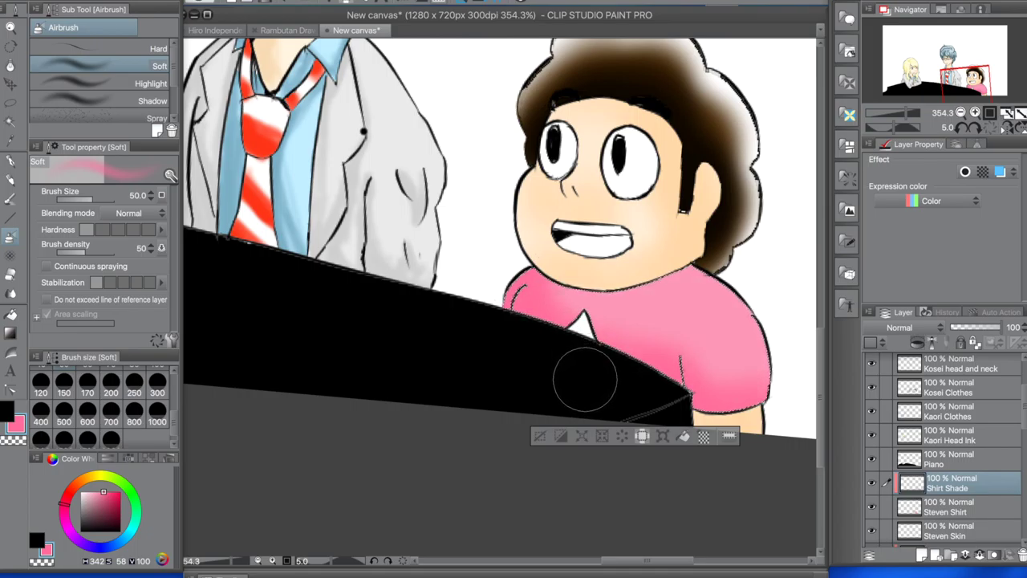
Auto-select the white triangle emblem on the shirt and colour it saturated yellow.
key("w")
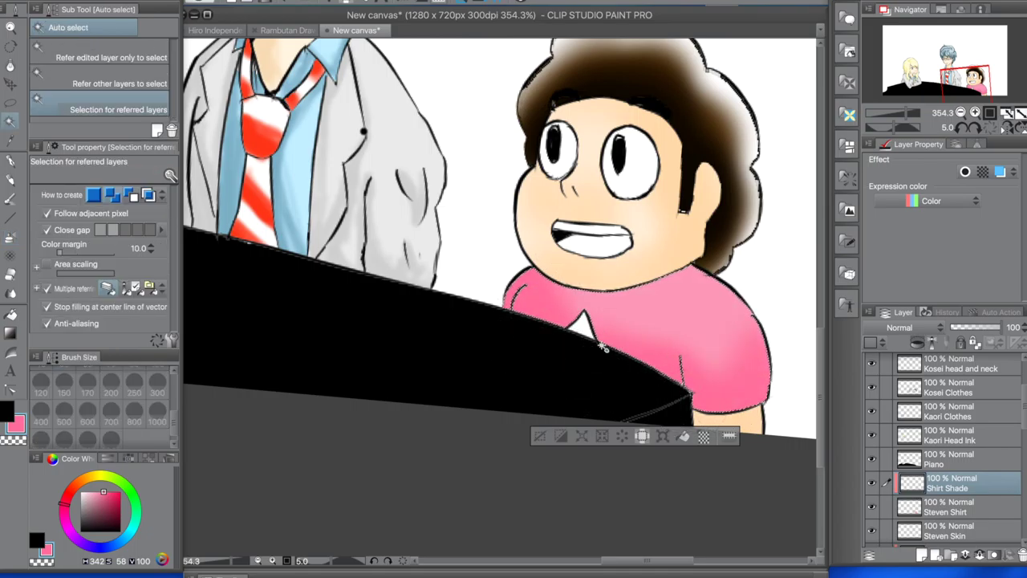
left_click(582, 328)
left_click(108, 497)
left_click(116, 481)
key("b")
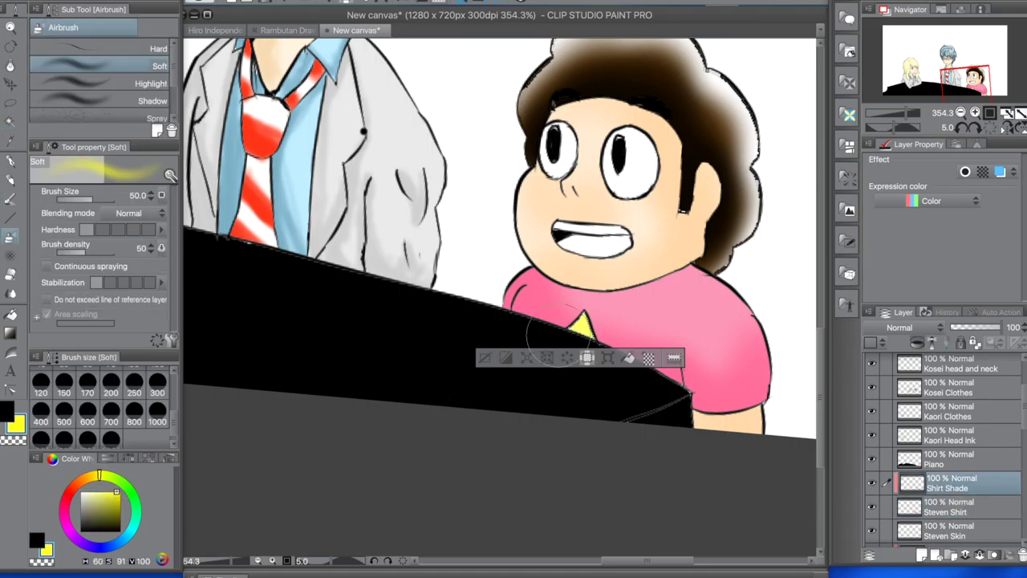
scroll(587, 383, "down", 5)
scroll(587, 384, "up", 4)
left_click(634, 378, "alt")
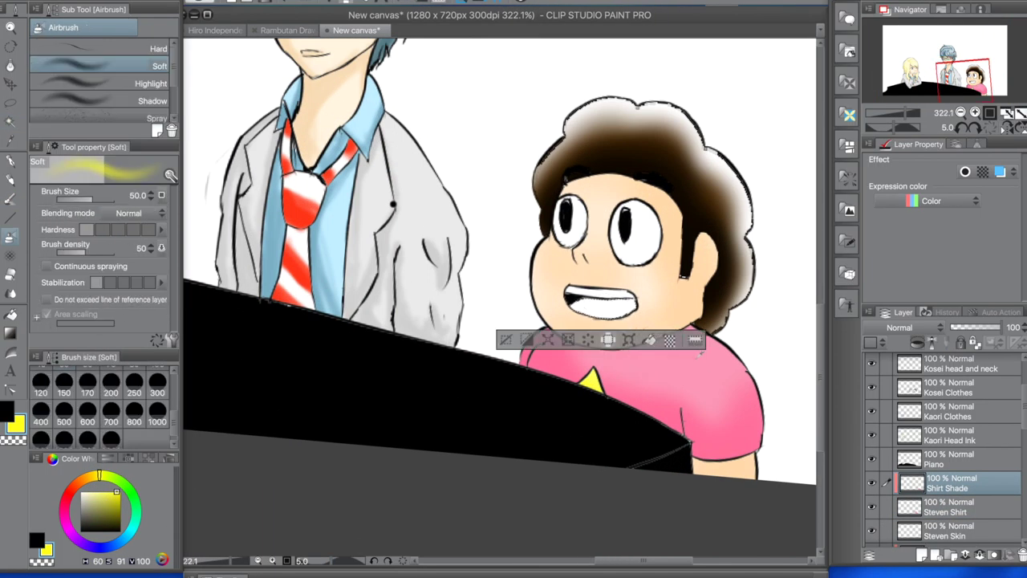
Create a new raster layer named 'Steven Tongue' and reset the canvas rotation.
key("ctrl+shift+n")
type("Steven Tongue")
key("Return")
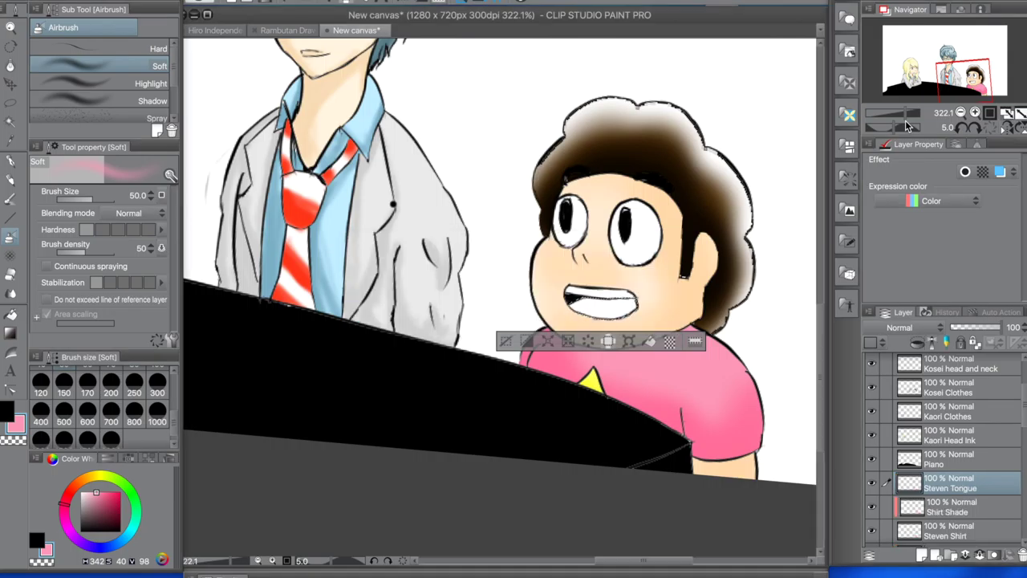
scroll(465, 366, "down", 5)
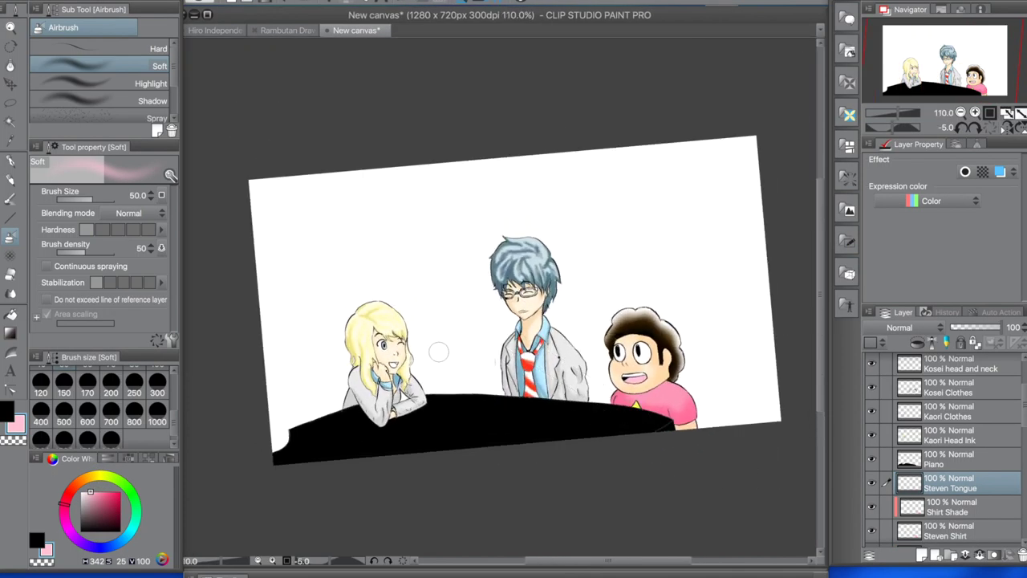
key("ctrl+@")
Select the white area, add a 'Background' layer above Layer 1, and spray beige behind the characters.
key("ctrl+0")
key("w")
left_click(457, 324)
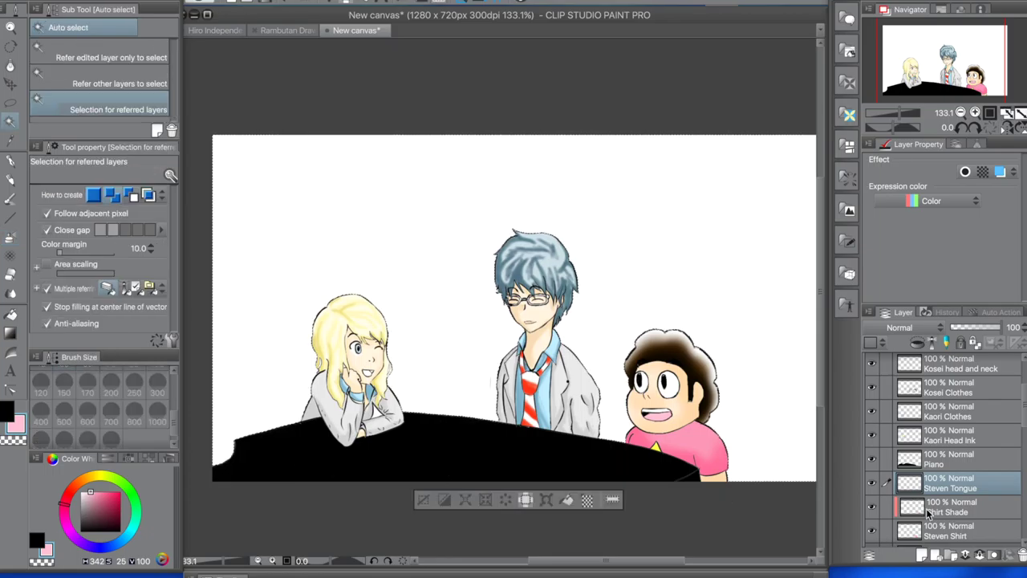
scroll(927, 512, "down", 5)
left_click(955, 512)
left_click(869, 312)
left_click(851, 102)
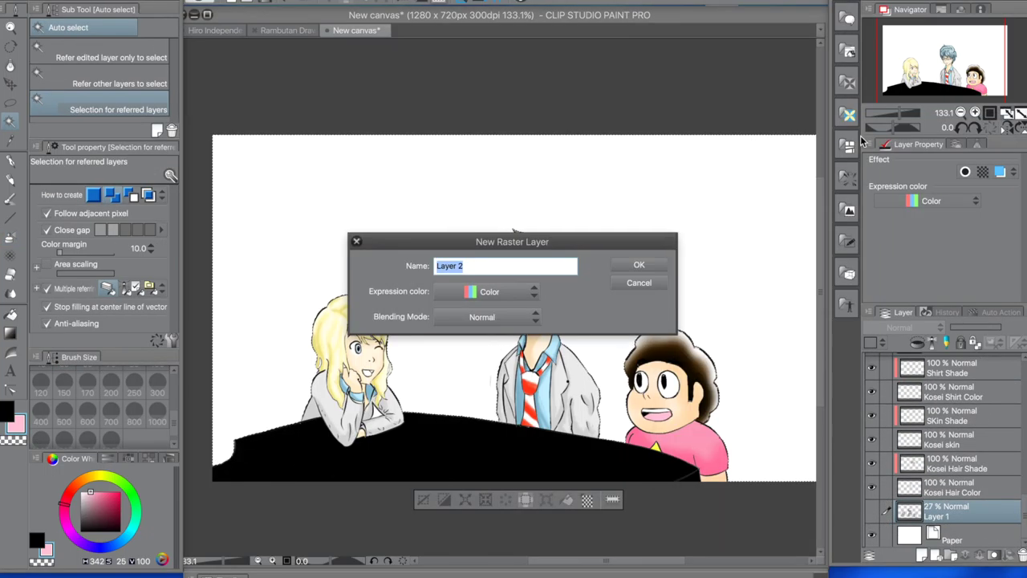
type("Background")
key("Return")
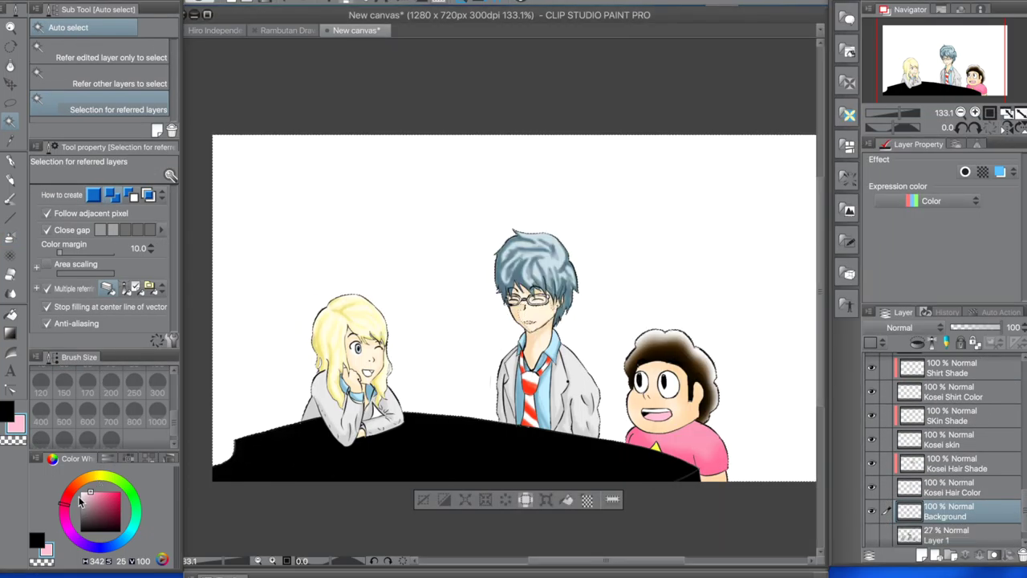
key("b")
mouse_move(446, 444)
left_mouse_down()
mouse_move(449, 385)
mouse_move(754, 425)
mouse_move(204, 409)
mouse_move(807, 461)
left_mouse_up()
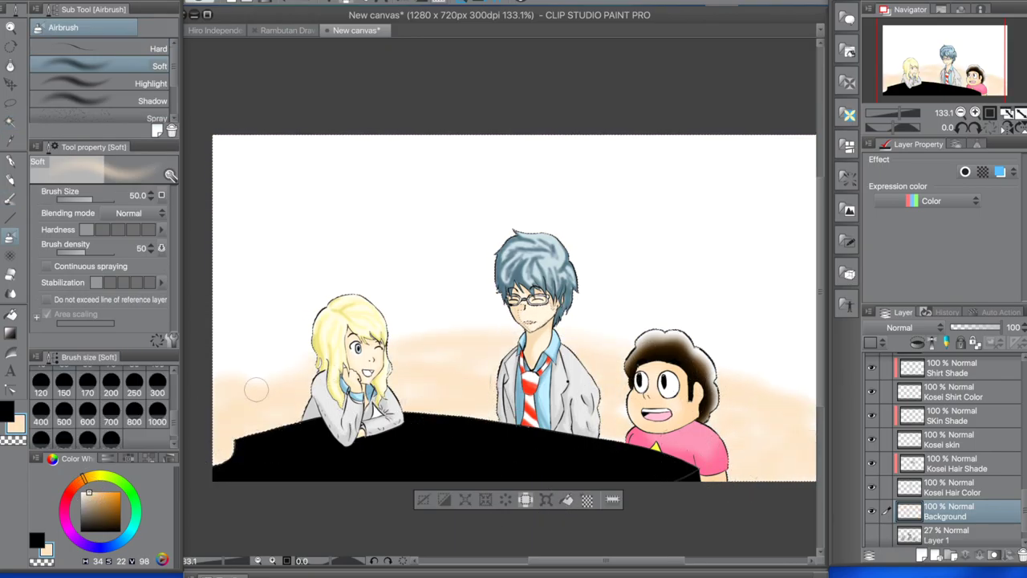
Draw long straight black floor-tile lines across the Background layer behind the characters.
key("u")
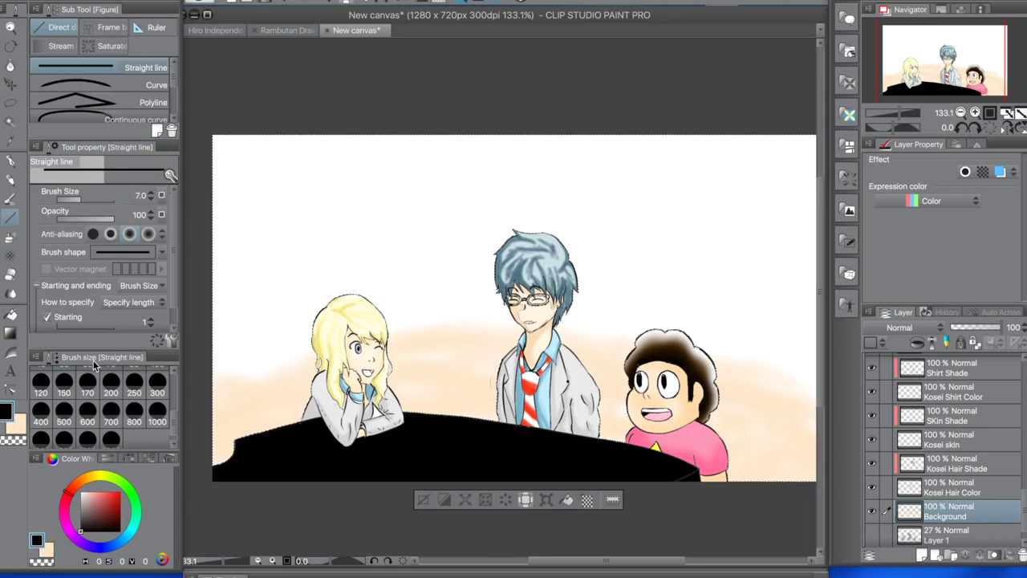
scroll(561, 467, "down", 1)
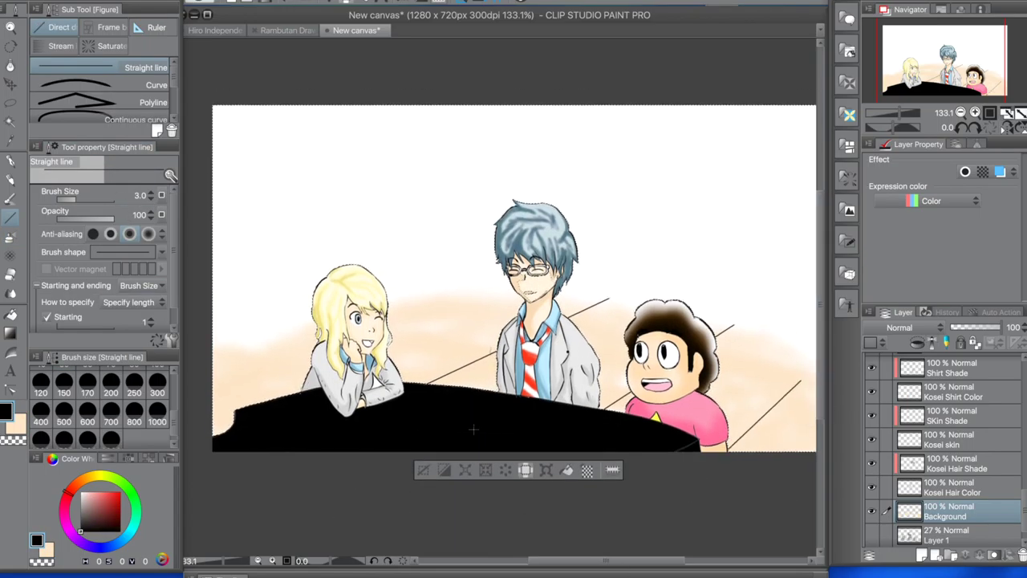
left_click_drag(570, 353, 770, 385)
scroll(501, 278, "left", 3)
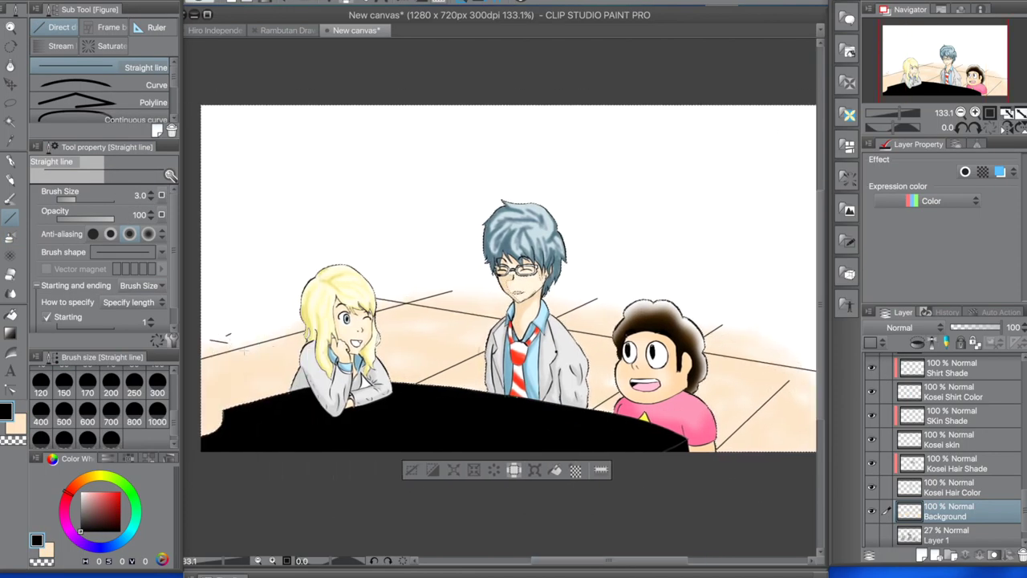
scroll(255, 368, "down", 1)
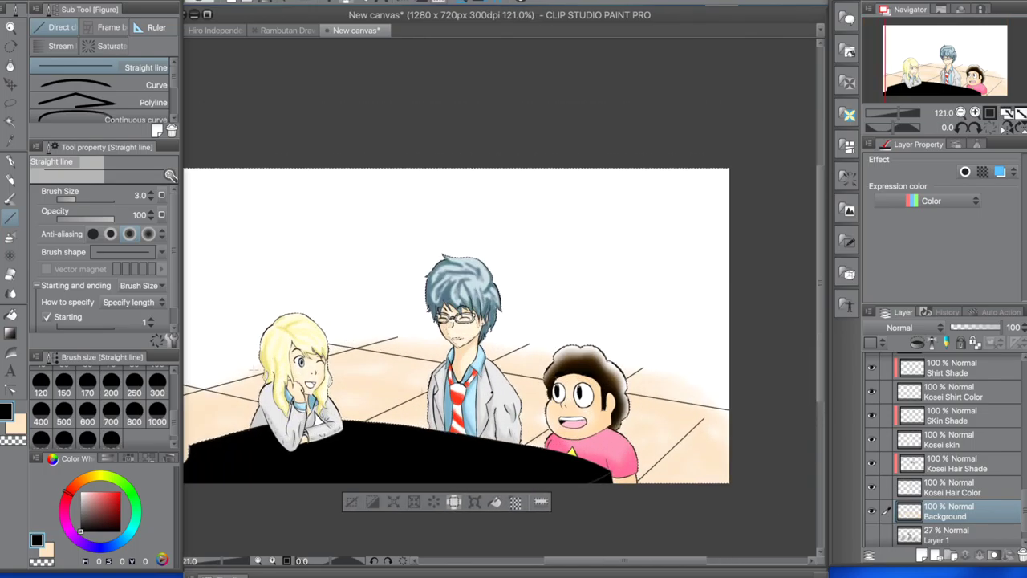
scroll(486, 468, "down", 2)
scroll(486, 469, "up", 2)
scroll(486, 468, "left", 3)
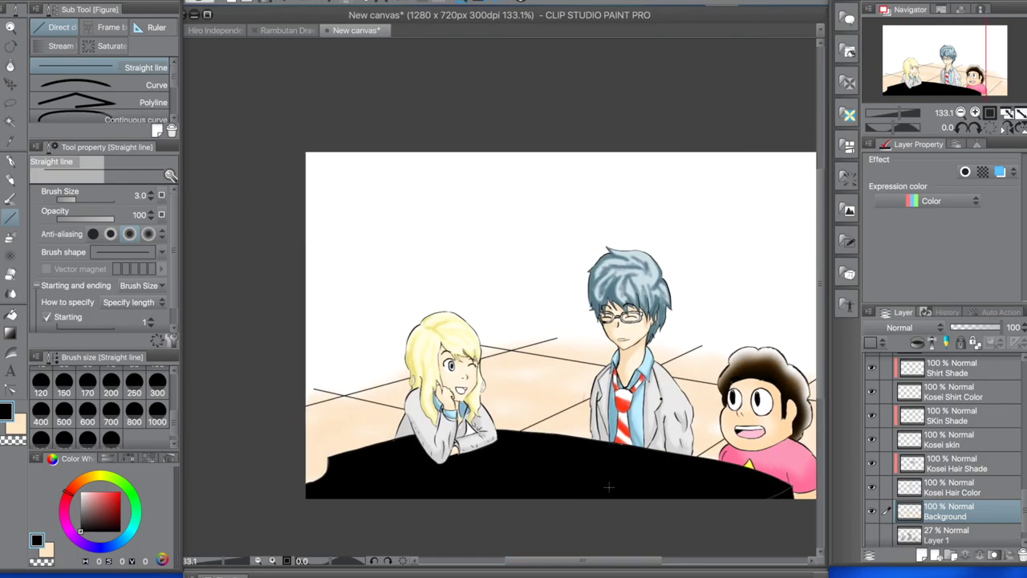
scroll(487, 468, "down", 2)
left_click(11, 370)
Browse the available balloon shapes in the materials panel.
left_click(847, 16)
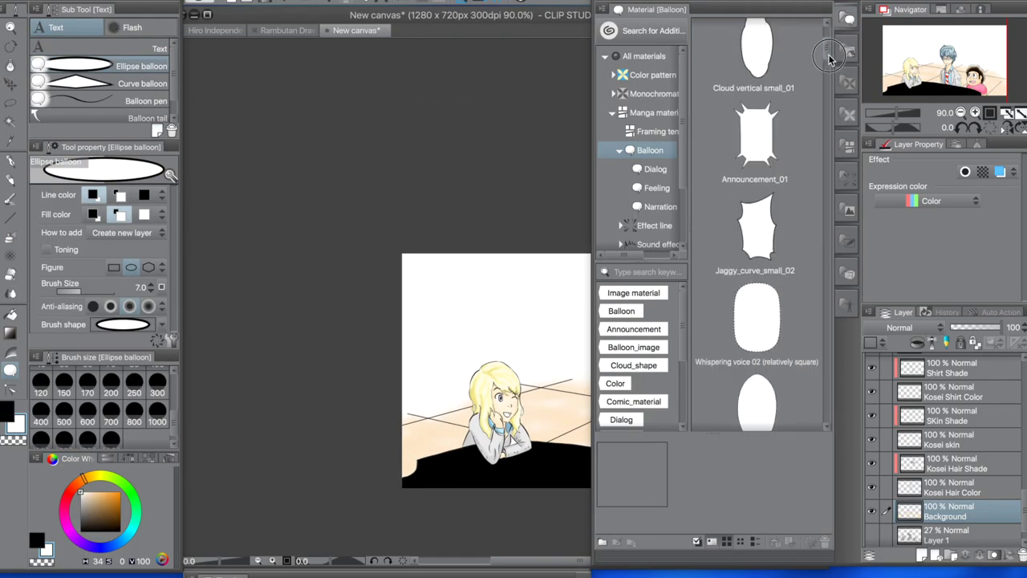
scroll(828, 115, "up", 3)
left_click_drag(828, 115, 831, 360)
scroll(831, 361, "up", 10)
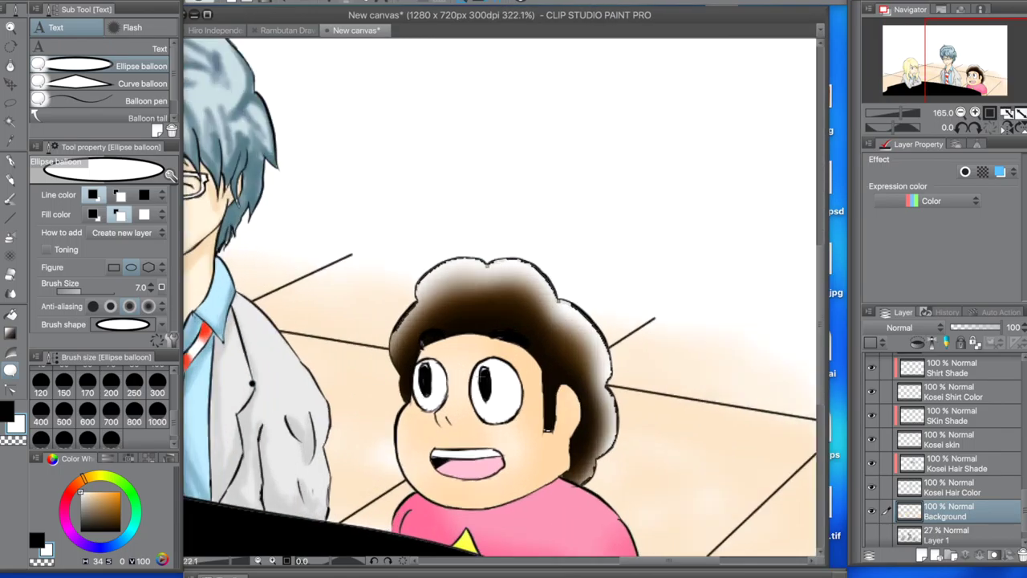
scroll(1021, 404, "up", 3)
scroll(1021, 403, "up", 2)
On the Steven Ink layer, lasso-delete both round pupils and ink star-shaped pupils with the pen.
left_click(874, 413)
key("m")
mouse_move(501, 341)
left_mouse_down()
mouse_move(477, 425)
mouse_move(504, 340)
left_mouse_up()
key("Delete")
left_click_drag(377, 340, 375, 338)
key("Delete")
key("ctrl+d")
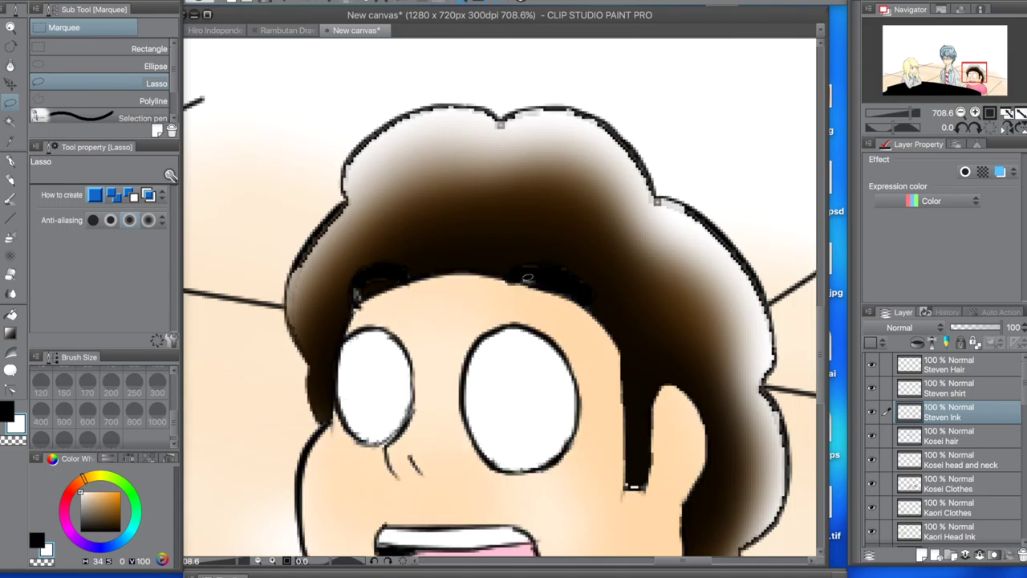
key("p")
key("p")
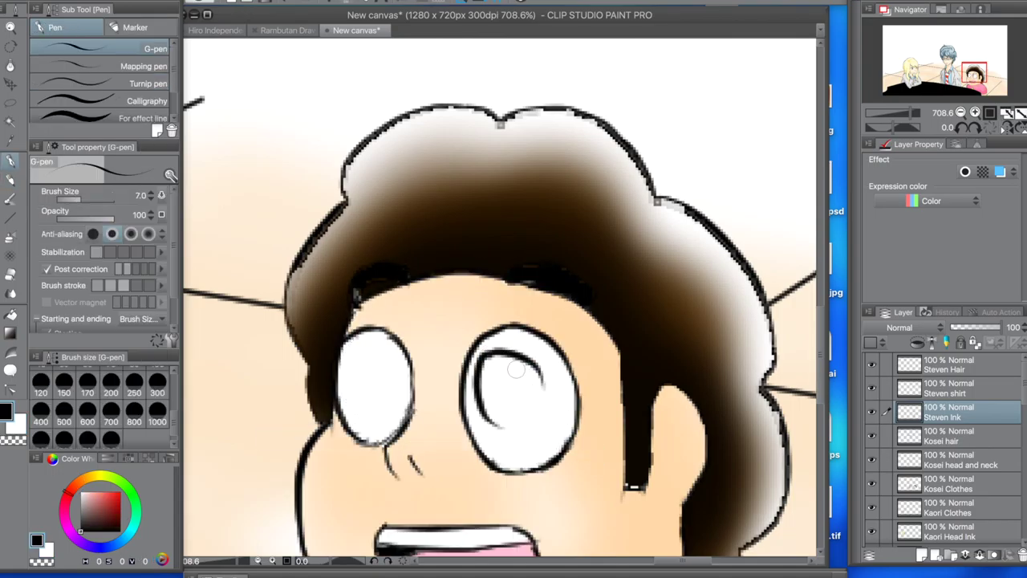
left_click_drag(504, 345, 491, 422)
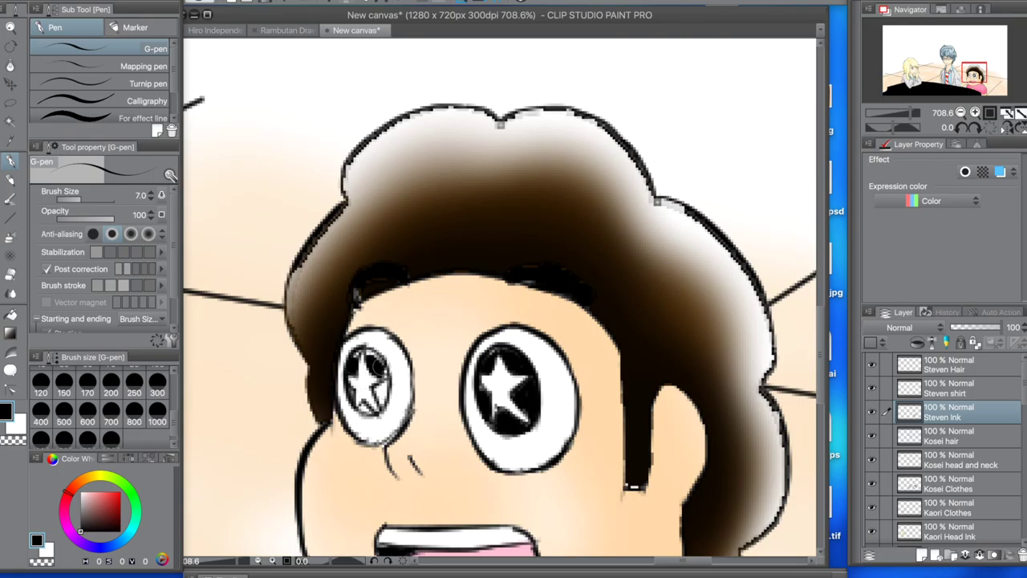
scroll(504, 297, "down", 10)
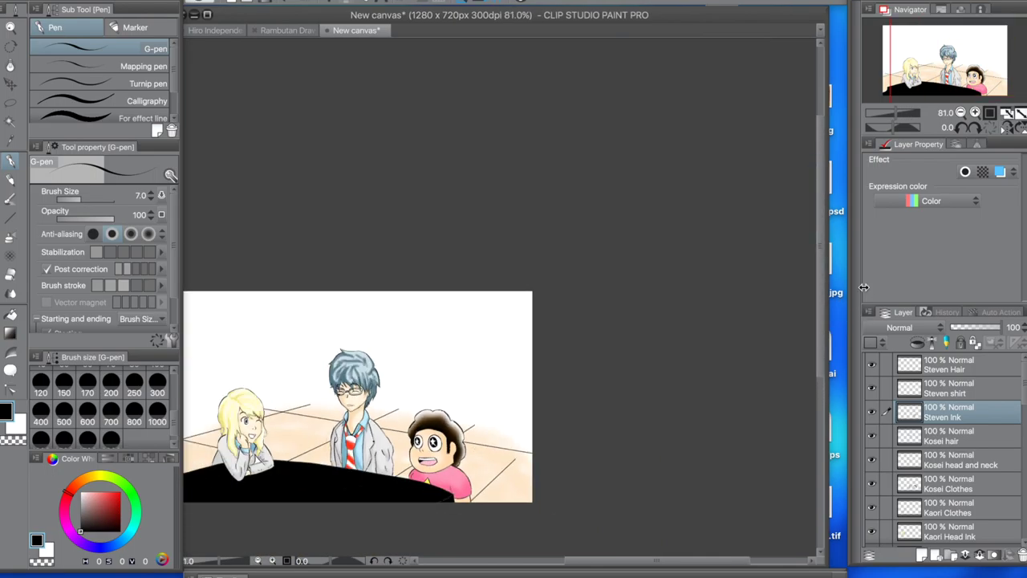
Try a Melody pattern brush stroke left of Kaori, then undo it.
scroll(504, 297, "up", 2)
scroll(412, 259, "down", 1)
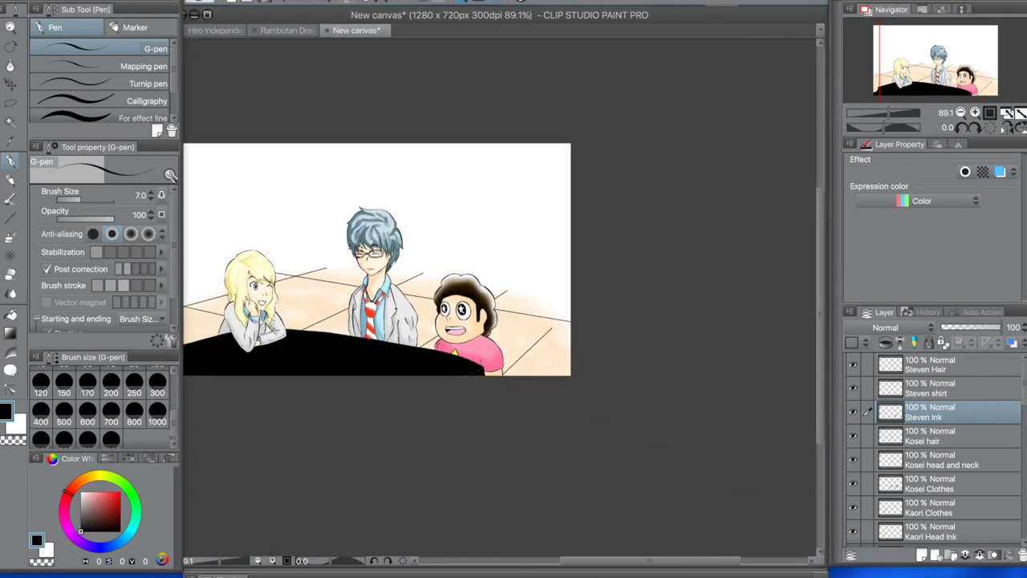
scroll(395, 371, "up", 6)
scroll(395, 372, "down", 5)
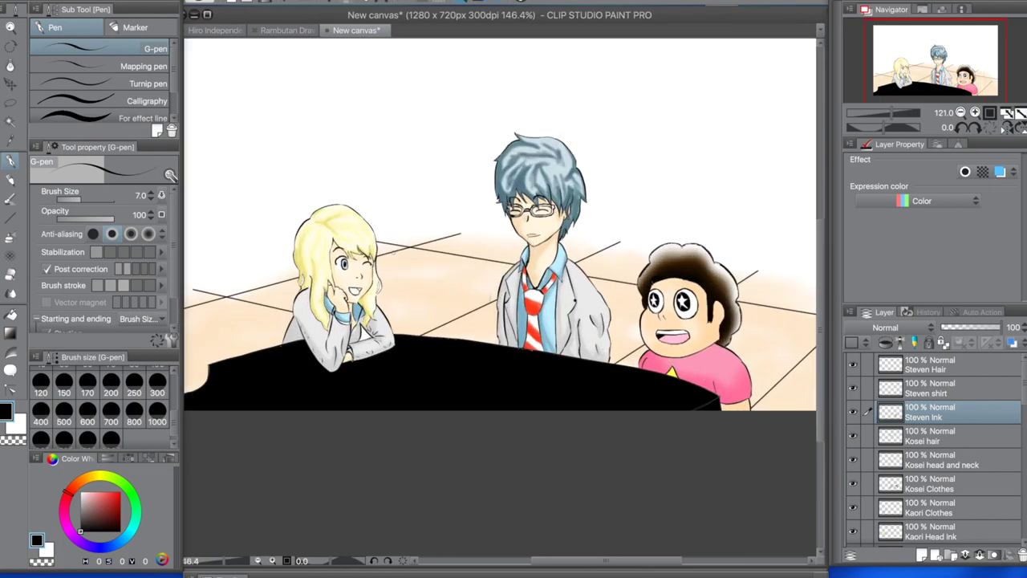
left_click(10, 255)
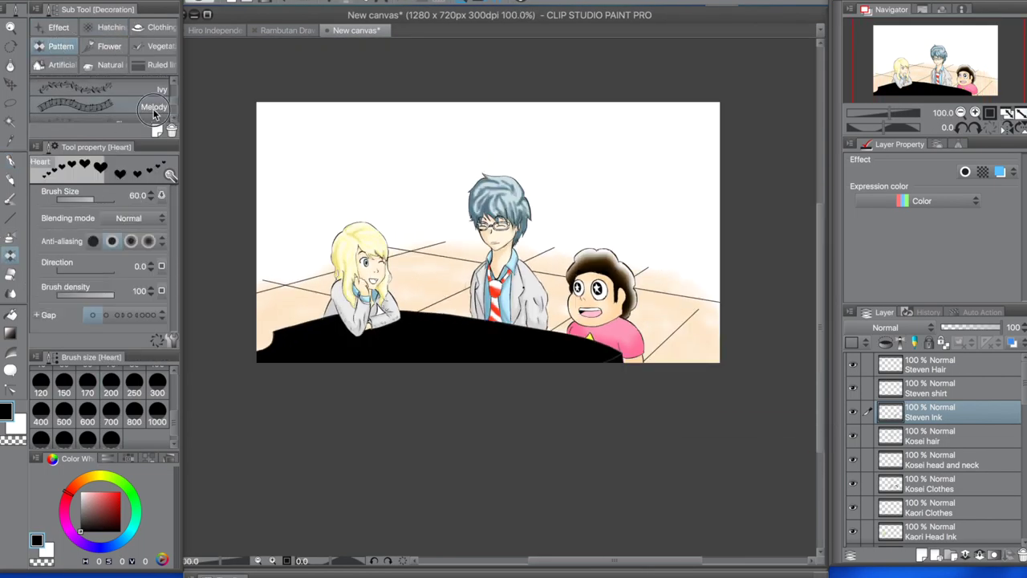
left_click(104, 105)
mouse_move(315, 320)
left_mouse_down()
mouse_move(276, 293)
mouse_move(371, 181)
mouse_move(651, 225)
left_mouse_up()
key("ctrl+z")
Retry Melody strokes around the characters on the Background layer, undoing each one.
scroll(931, 449, "down", 5)
left_click(931, 487)
mouse_move(265, 313)
left_mouse_down()
mouse_move(345, 241)
mouse_move(693, 303)
left_mouse_up()
key("ctrl+z")
mouse_move(314, 321)
left_mouse_down()
mouse_move(269, 215)
mouse_move(658, 197)
mouse_move(401, 196)
left_mouse_up()
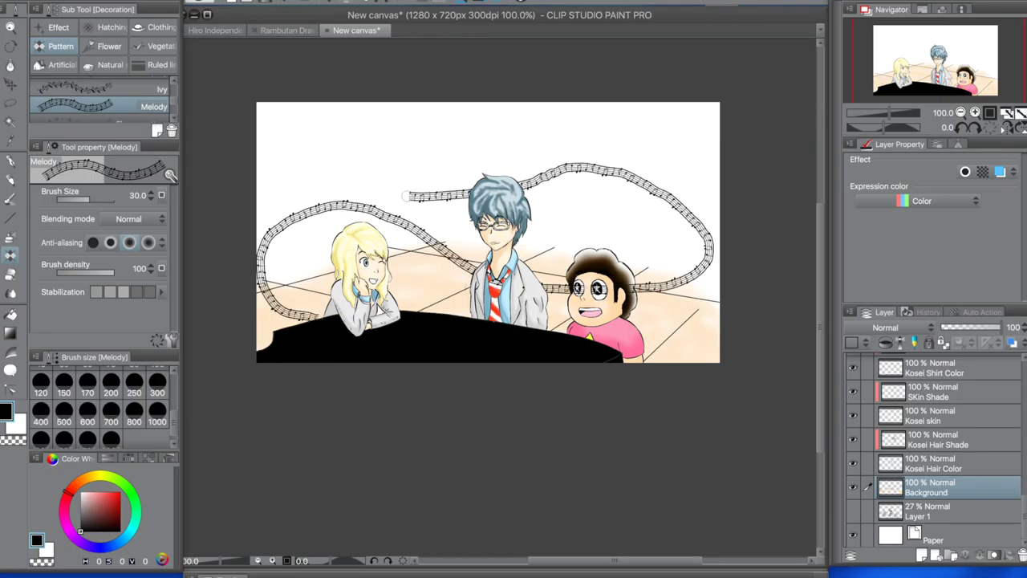
key("ctrl+z")
Auto-select the empty area around the characters and test more Melody strokes, undoing them.
key("w")
left_click(314, 325)
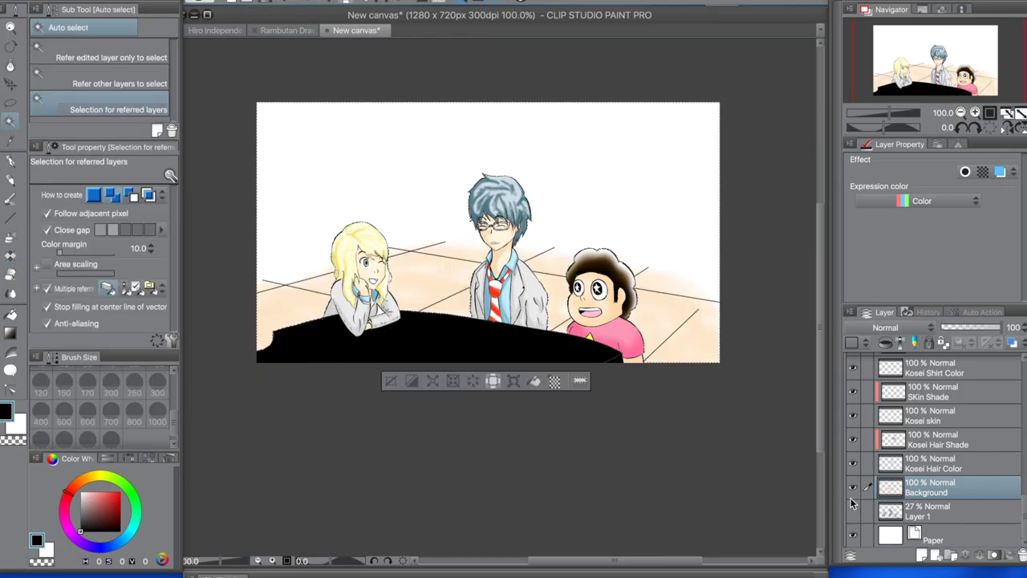
key("b")
mouse_move(308, 314)
left_mouse_down()
mouse_move(650, 232)
mouse_move(682, 160)
left_mouse_up()
key("ctrl+z")
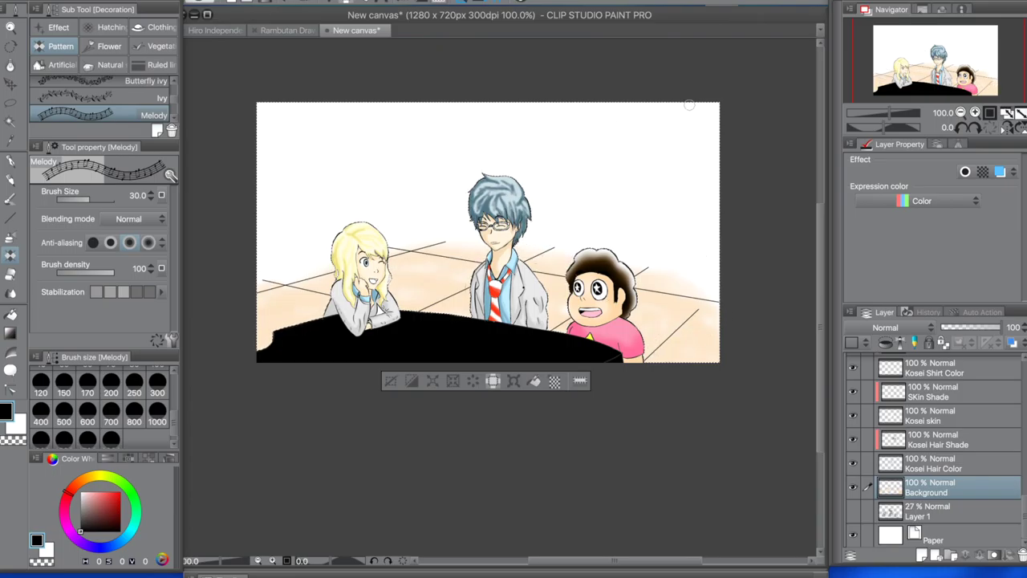
mouse_move(712, 109)
left_mouse_down()
mouse_move(266, 237)
mouse_move(343, 175)
mouse_move(252, 192)
mouse_move(246, 206)
mouse_move(543, 190)
mouse_move(718, 220)
mouse_move(279, 244)
left_mouse_up()
key("ctrl+z")
key("ctrl+z")
Brush Sparkle A over the blonde girl and down the left side; add an oval balloon above Steven.
left_click(59, 27)
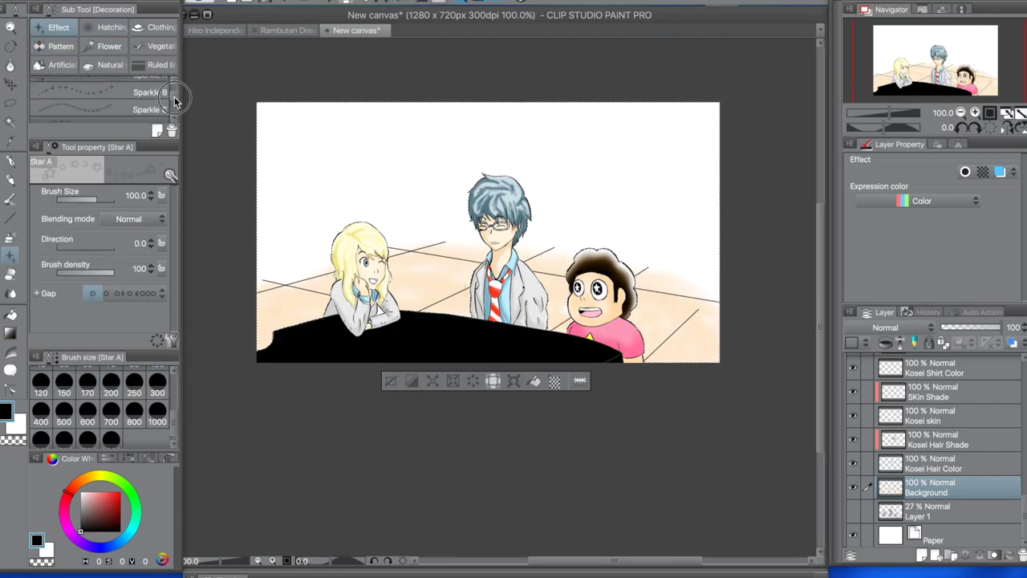
left_click_drag(289, 289, 381, 218)
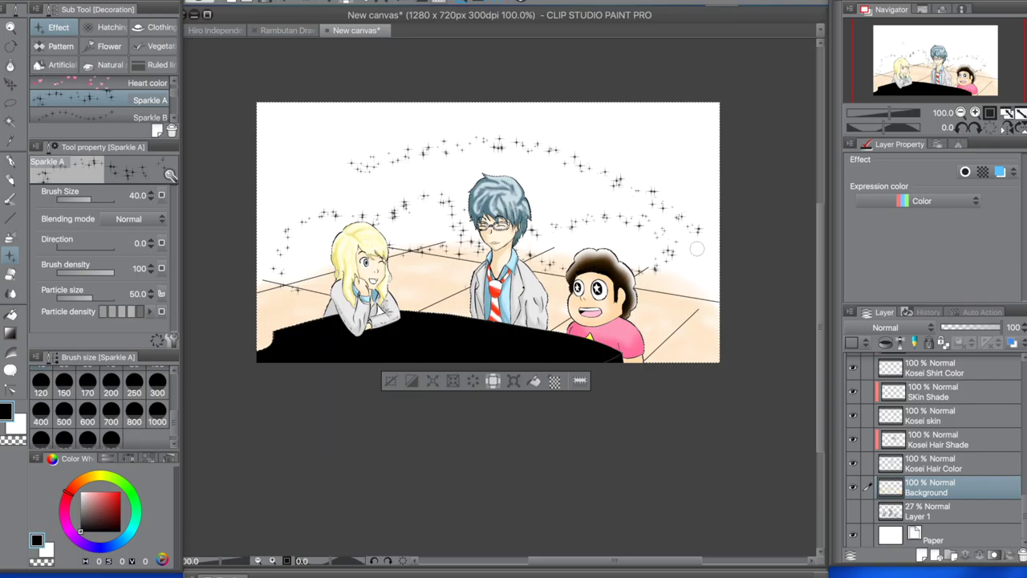
mouse_move(357, 165)
left_mouse_down()
mouse_move(317, 219)
mouse_move(453, 328)
mouse_move(308, 351)
mouse_move(343, 342)
left_mouse_up()
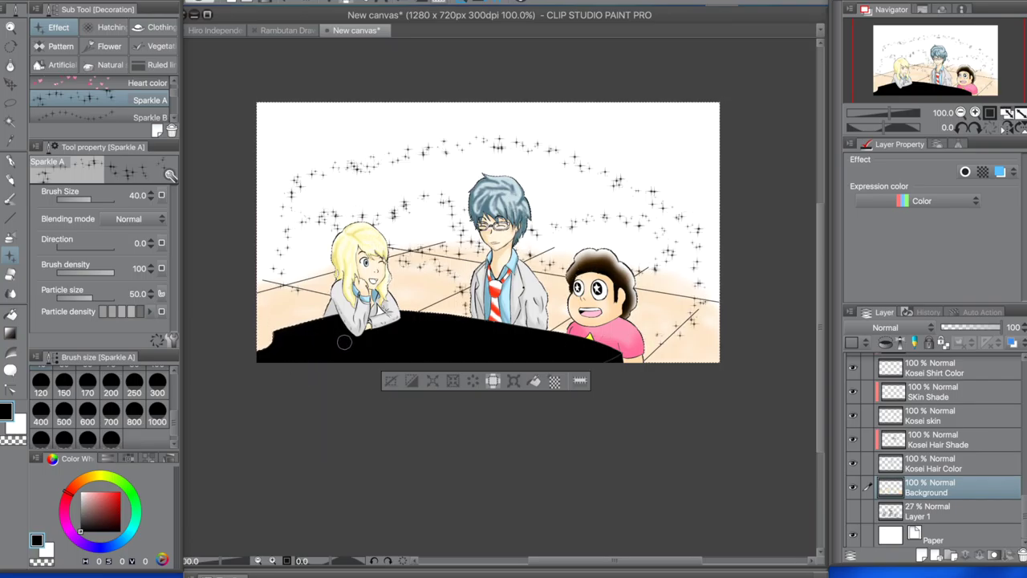
left_click(10, 369)
left_click_drag(572, 129, 662, 254)
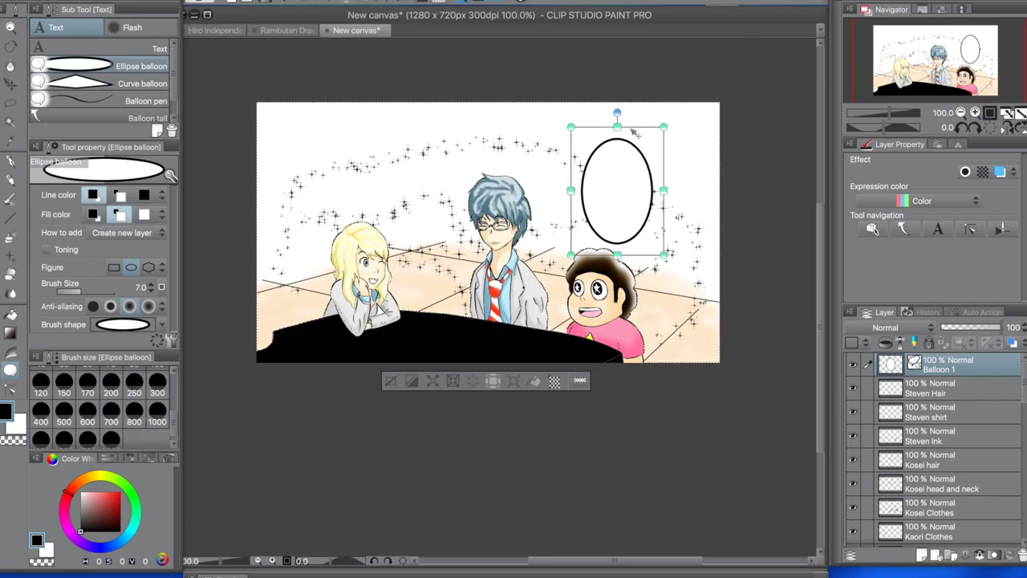
Redraw the oval balloon slightly left and give it a narrowed tail pointing down at Steven.
key("ctrl+z")
left_click_drag(546, 140, 615, 238)
left_click(120, 118)
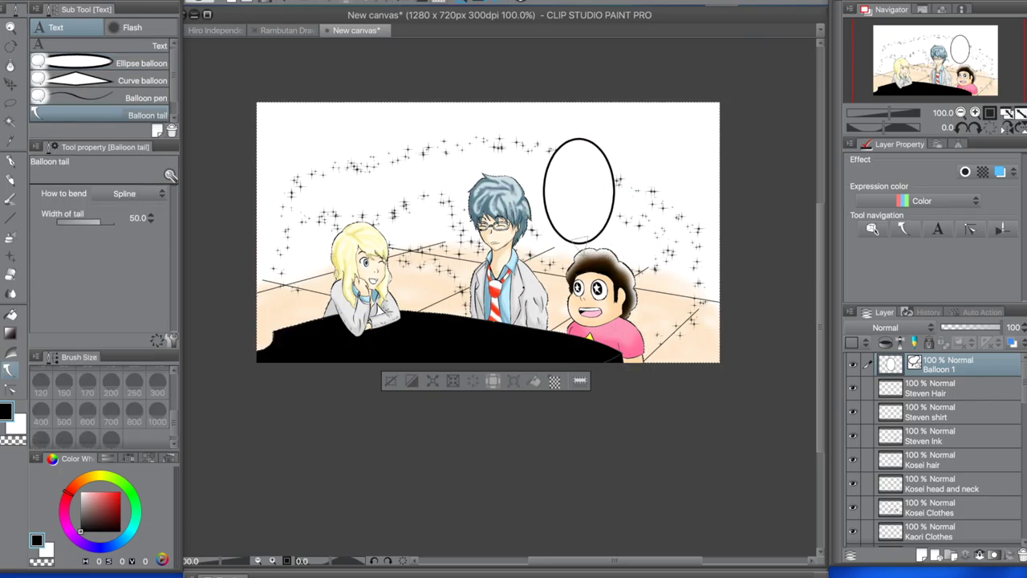
left_click_drag(83, 225, 94, 226)
left_click_drag(579, 234, 585, 259)
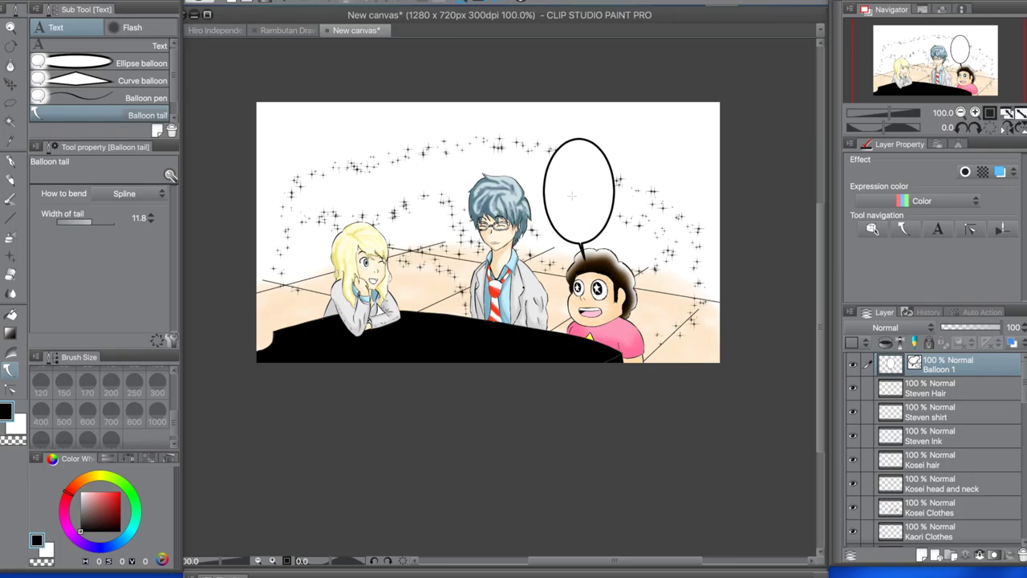
scroll(574, 535, "up", 3)
scroll(975, 397, "down", 5)
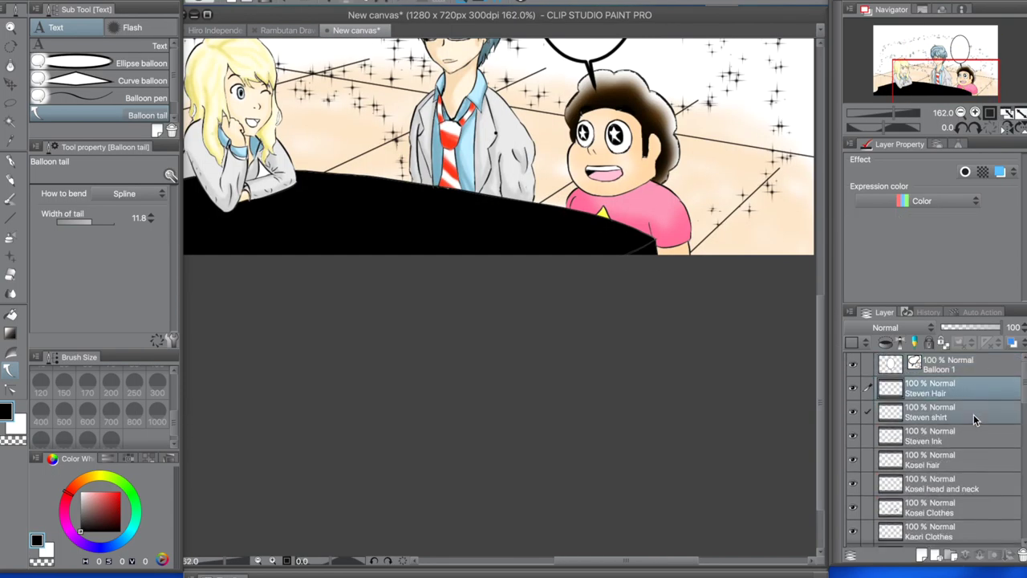
scroll(976, 449, "down", 5)
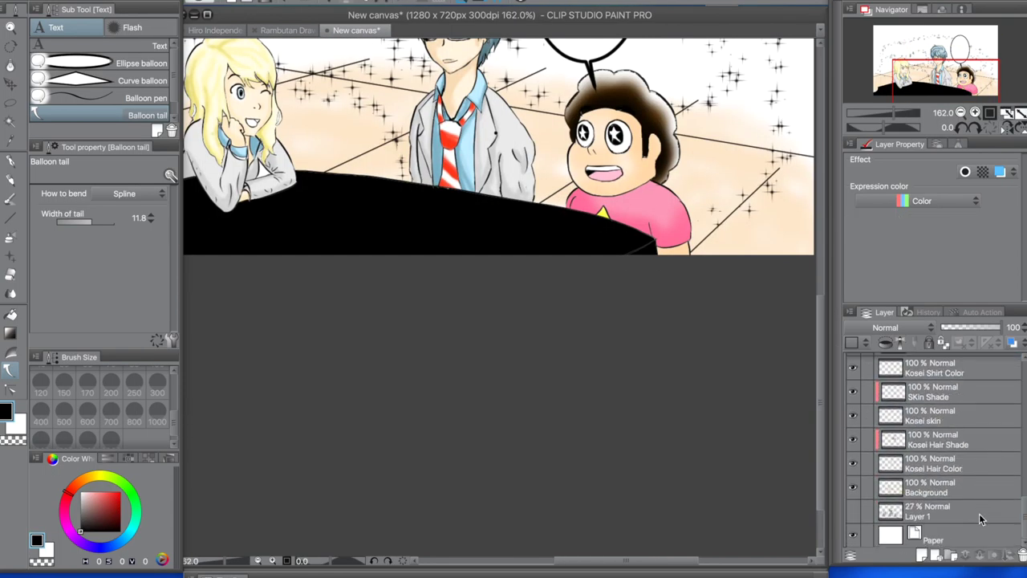
Lasso Steven and delete his colours, brown hair and pink mouth from their layers.
key("m")
mouse_move(706, 237)
left_mouse_down()
mouse_move(642, 294)
mouse_move(678, 50)
left_mouse_up()
key("Delete")
scroll(959, 434, "up", 5)
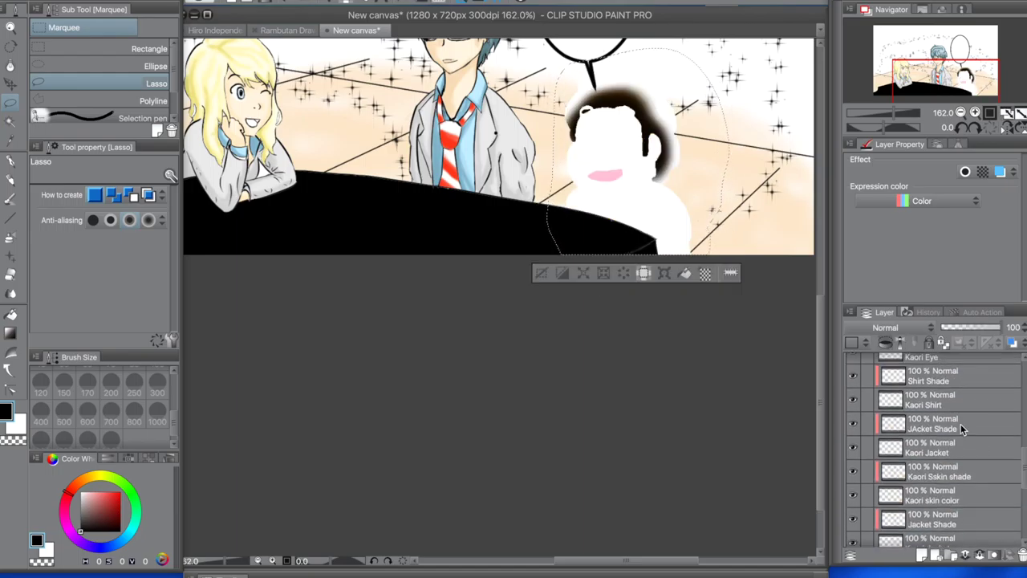
scroll(963, 429, "down", 5)
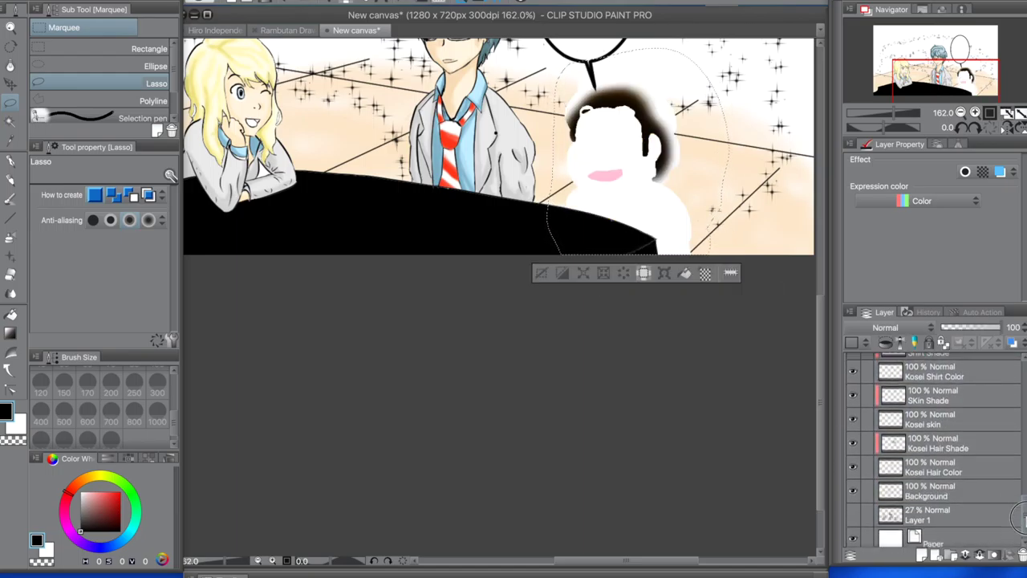
scroll(995, 481, "up", 3)
left_click(955, 415)
key("Delete")
left_click(955, 510)
key("Delete")
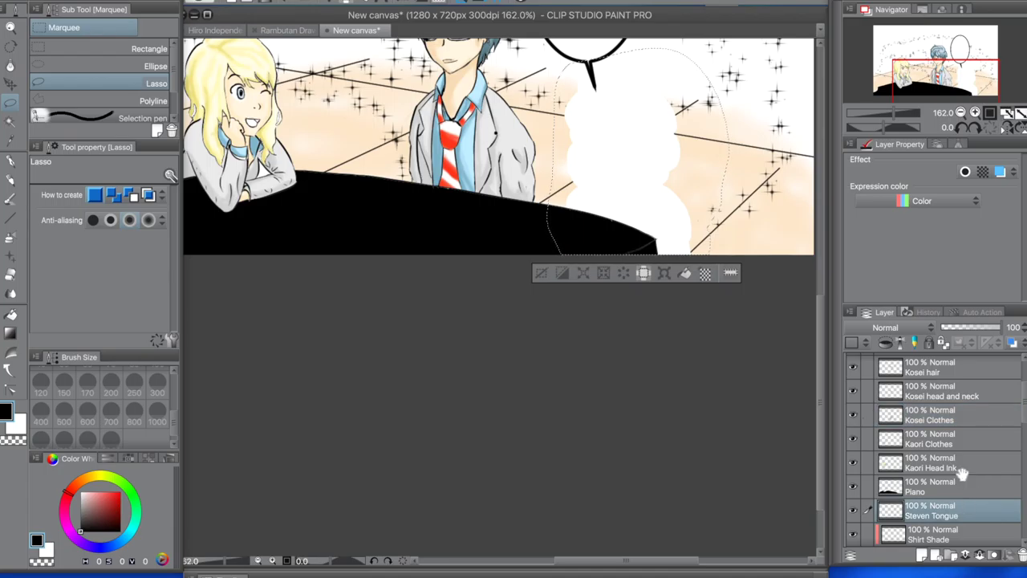
key("ctrl+d")
Erase the background colour around Steven on the Background layer.
scroll(947, 442, "down", 5)
left_click(955, 487)
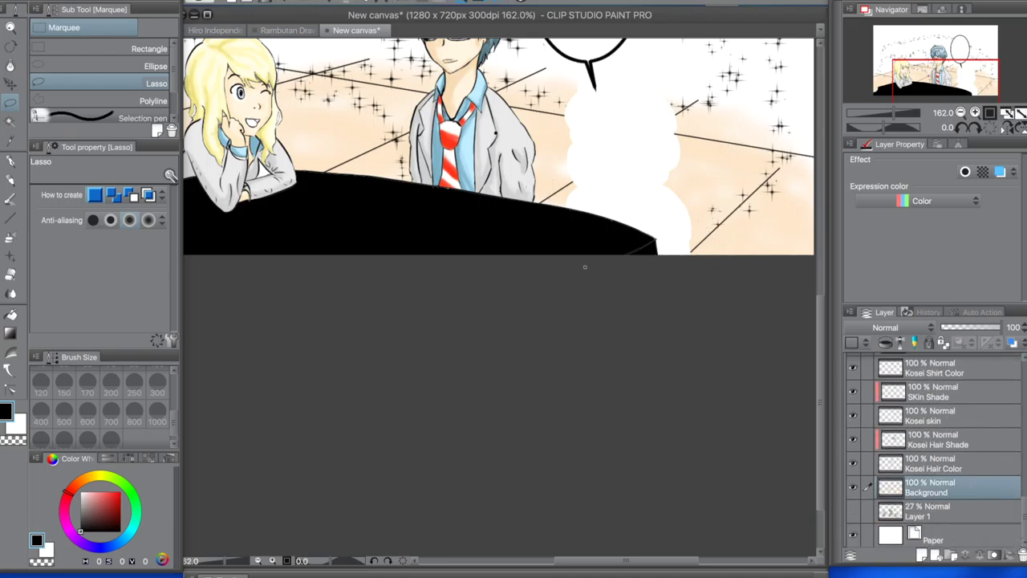
key("e")
mouse_move(619, 236)
left_mouse_down()
mouse_move(591, 130)
mouse_move(658, 154)
mouse_move(589, 193)
left_mouse_up()
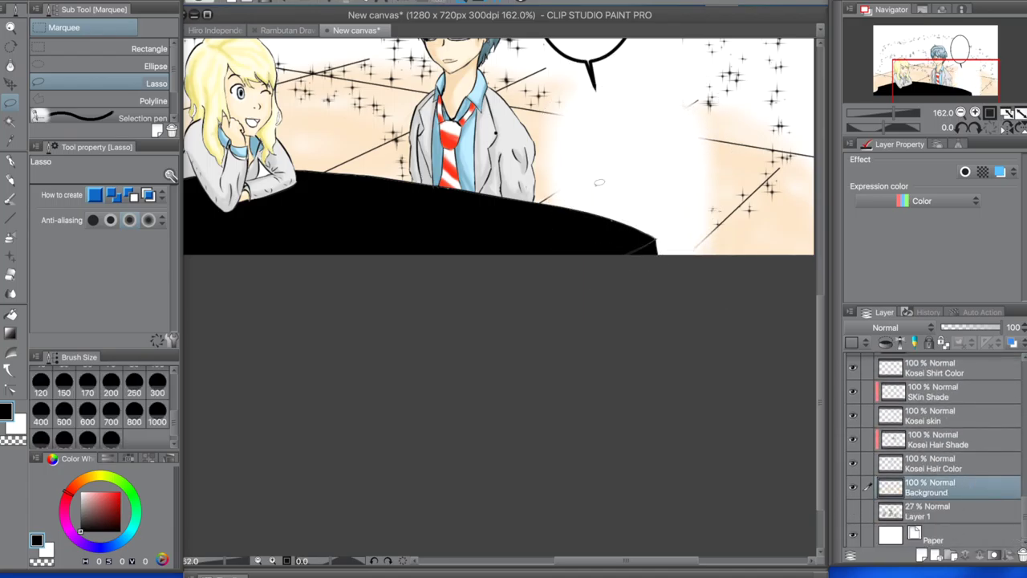
Hide the background, jacket, blonde girl, other character and piano colour layers.
key("p")
left_click(955, 511)
left_click(1021, 555)
scroll(947, 450, "up", 3)
left_click(852, 386)
scroll(852, 393, "down", 1)
left_click(852, 393)
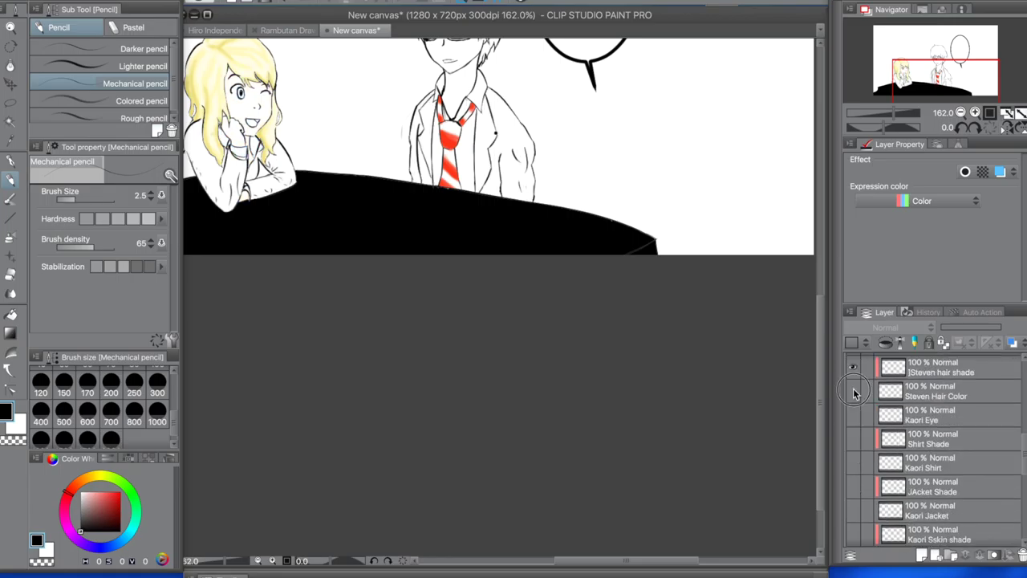
left_click(853, 378)
left_click(852, 399)
Briefly preview the sketch layer, then make the black piano visible again.
left_click(853, 446)
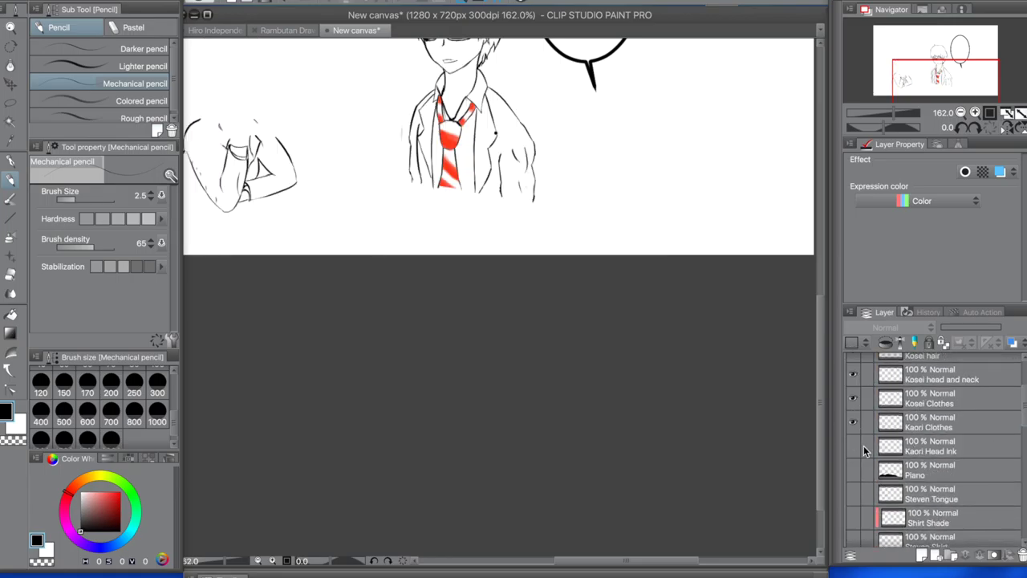
left_click(853, 446)
scroll(863, 446, "down", 1)
left_click(852, 445)
scroll(931, 445, "down", 1)
scroll(1019, 427, "down", 2)
Undo the last two actions and lasso around the old right-hand character sketch.
key("ctrl+z")
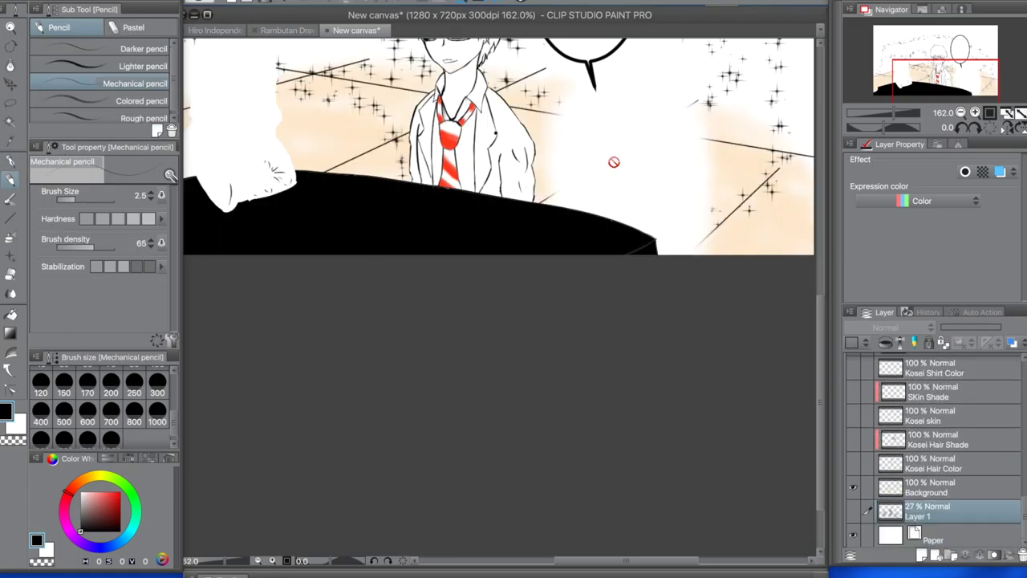
key("ctrl+z")
key("m")
left_click_drag(562, 241, 566, 249)
Delete the lassoed old sketch and pencil new head arcs with a small inner oval.
key("Delete")
key("ctrl+d")
key("p")
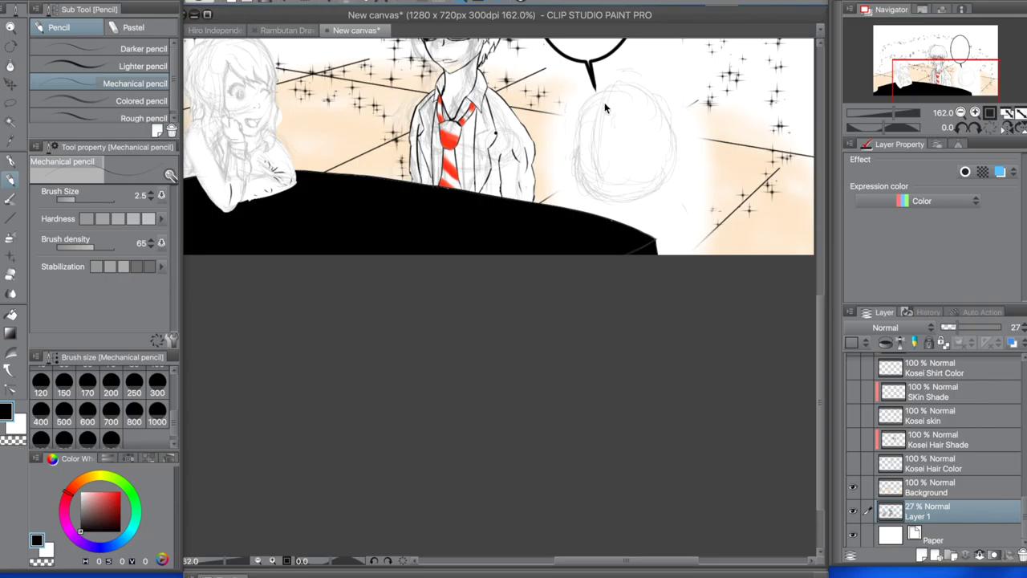
mouse_move(598, 100)
left_mouse_down()
mouse_move(592, 204)
mouse_move(588, 177)
left_mouse_up()
left_click_drag(616, 114, 610, 146)
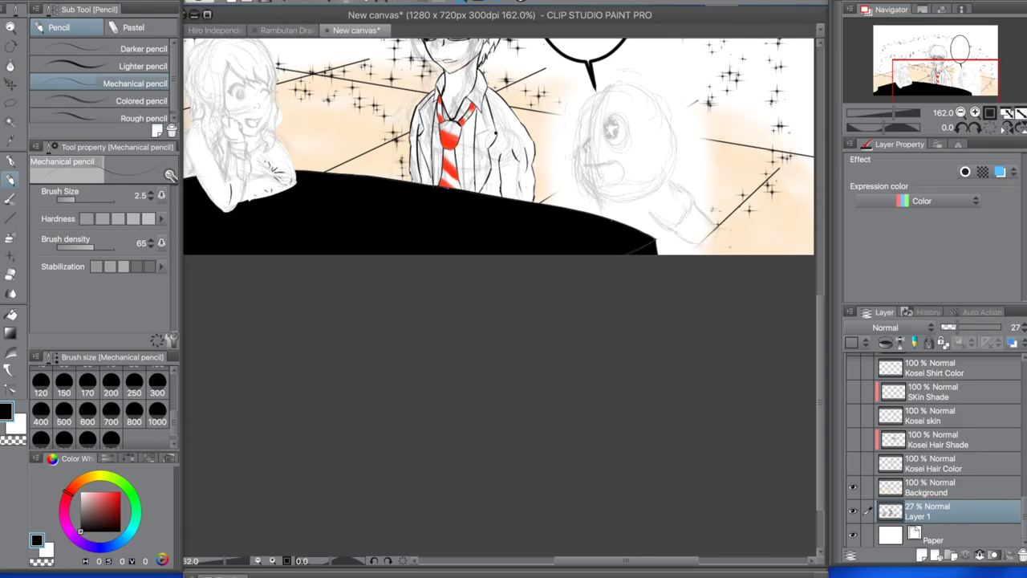
Erase part of a background diagonal line, then add rough strokes to the sketched face.
left_click(931, 487)
left_click_drag(665, 241, 722, 229)
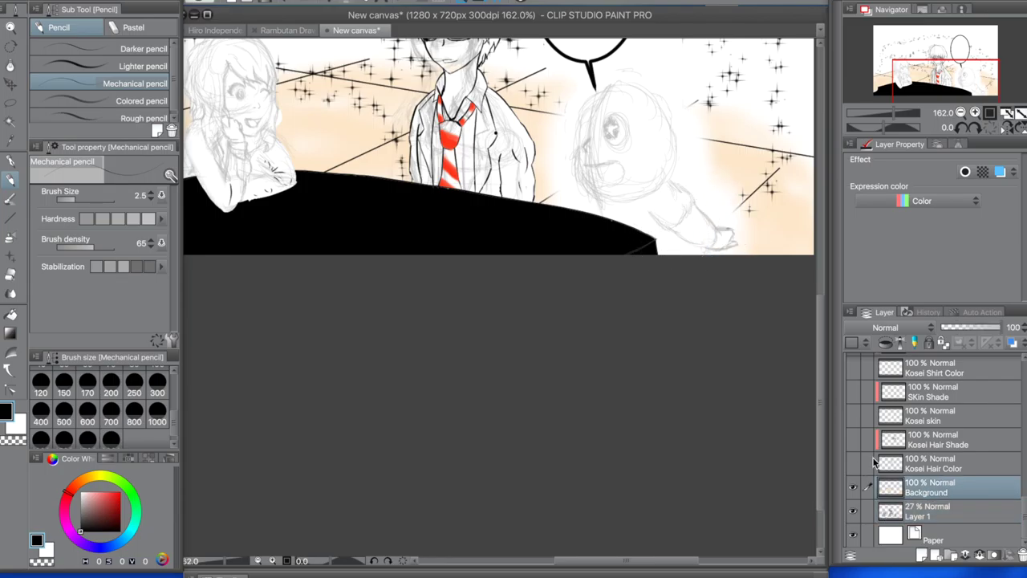
left_click(930, 511)
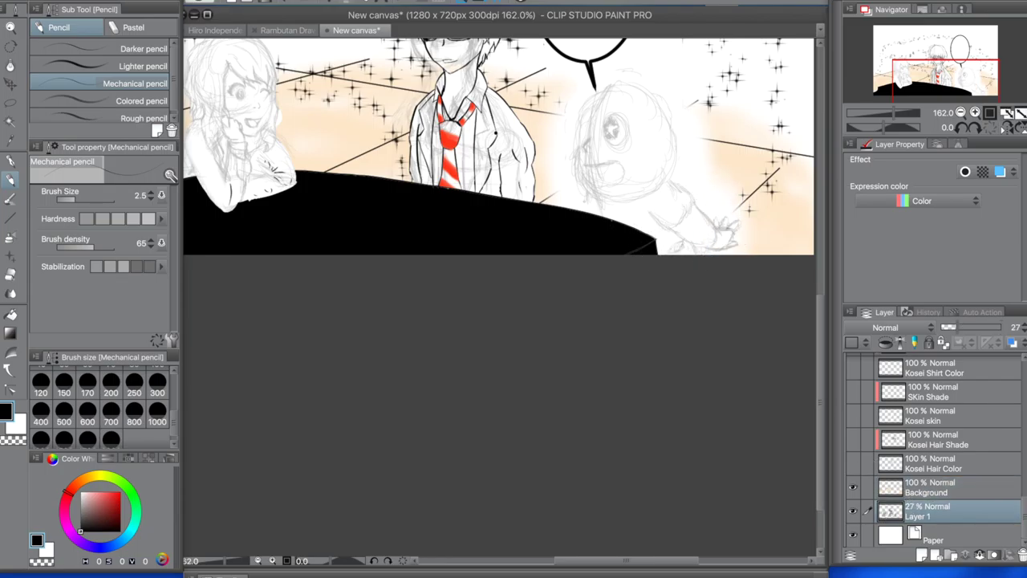
scroll(588, 126, "up", 5)
mouse_move(555, 127)
left_mouse_down()
mouse_move(563, 178)
mouse_move(578, 176)
left_mouse_up()
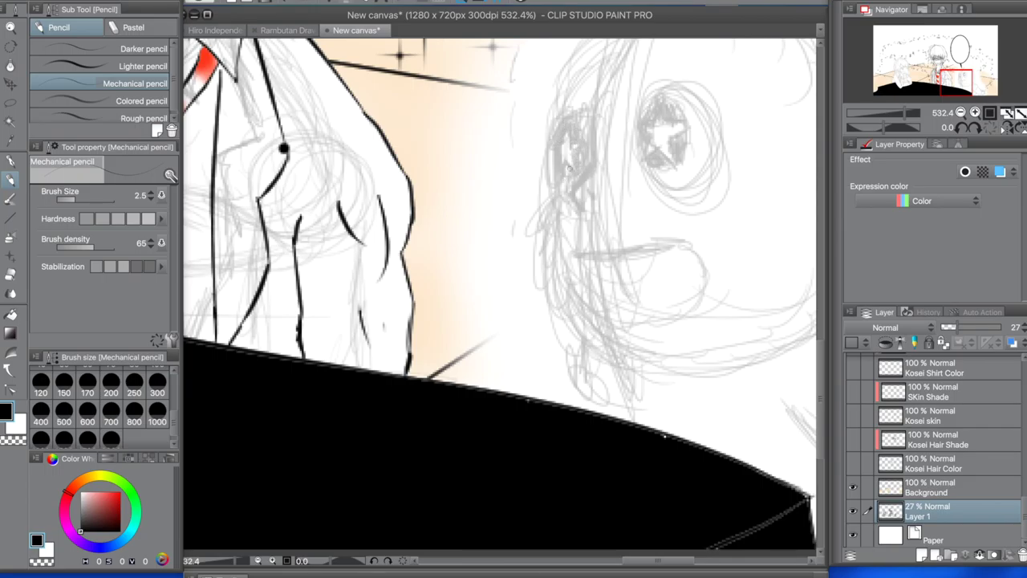
scroll(562, 176, "down", 5)
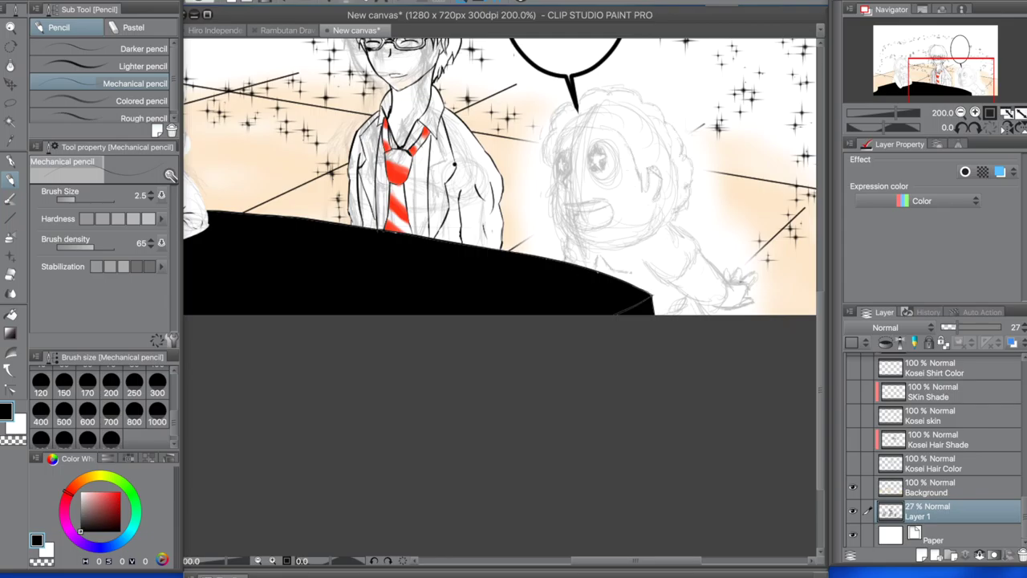
scroll(995, 471, "up", 10)
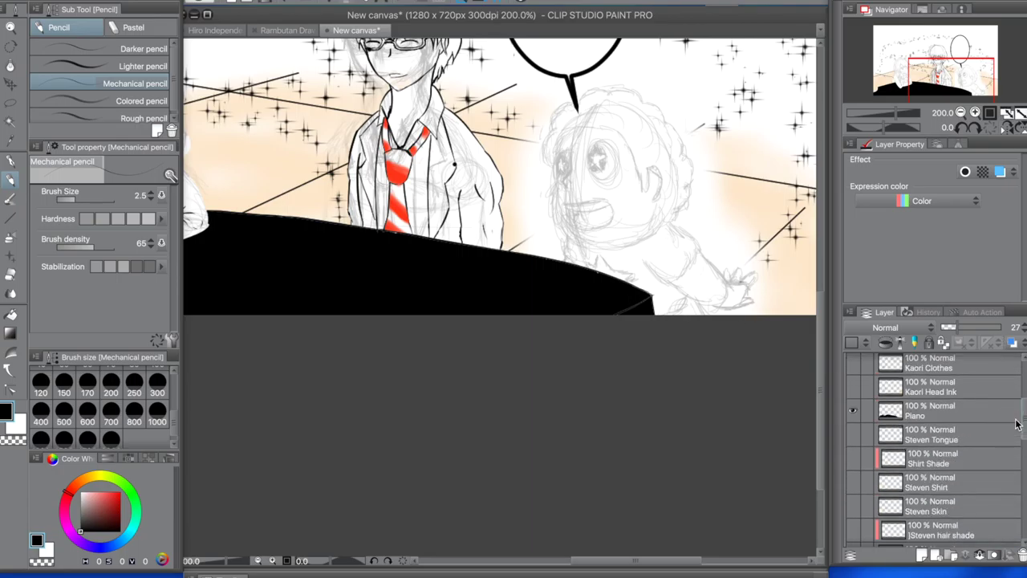
scroll(995, 449, "up", 1)
Ink the right edge and top of Steven's hair on the Steven Hair layer.
left_click(995, 388)
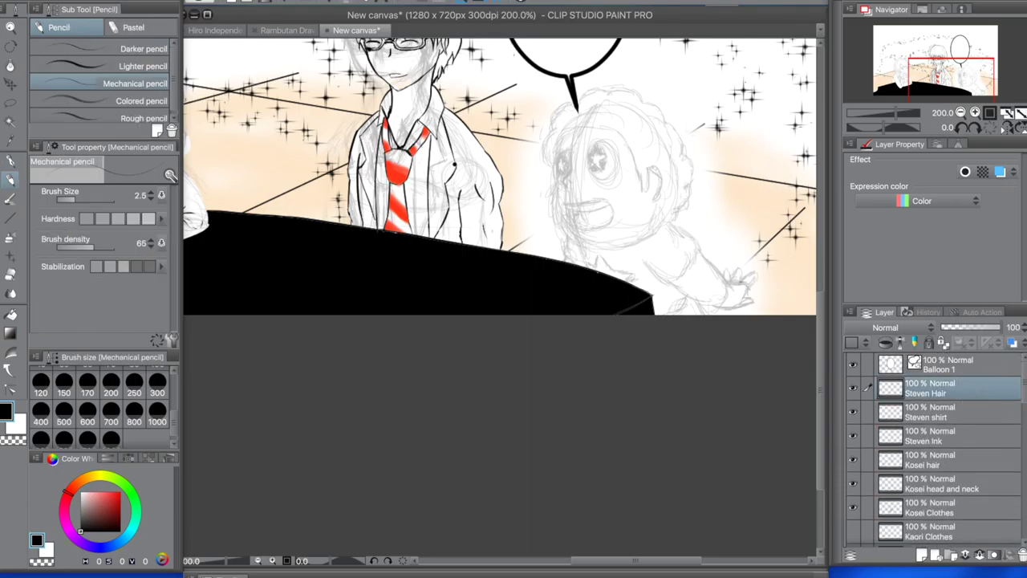
key("p")
left_click_drag(641, 101, 685, 159)
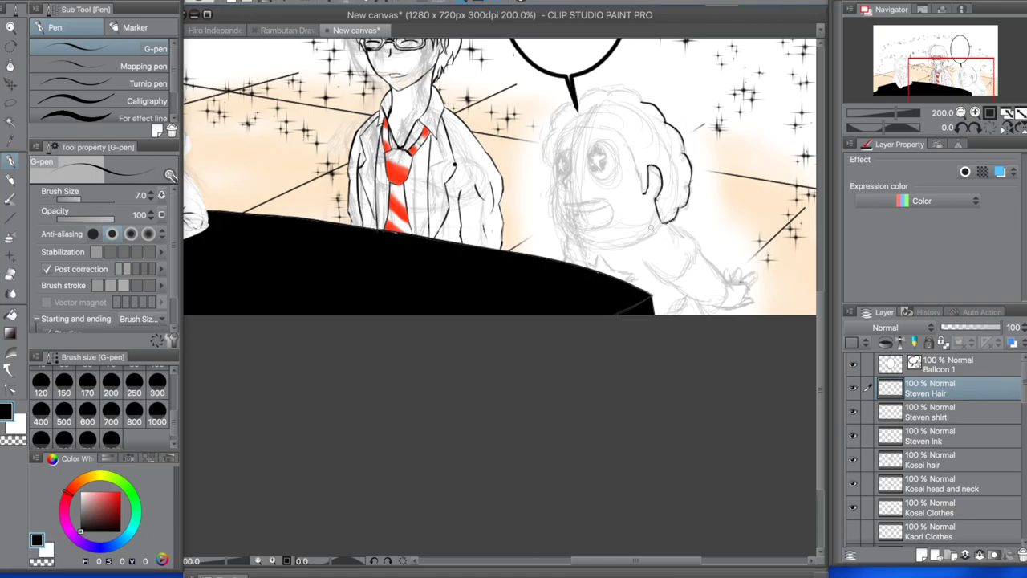
left_click_drag(556, 142, 629, 130)
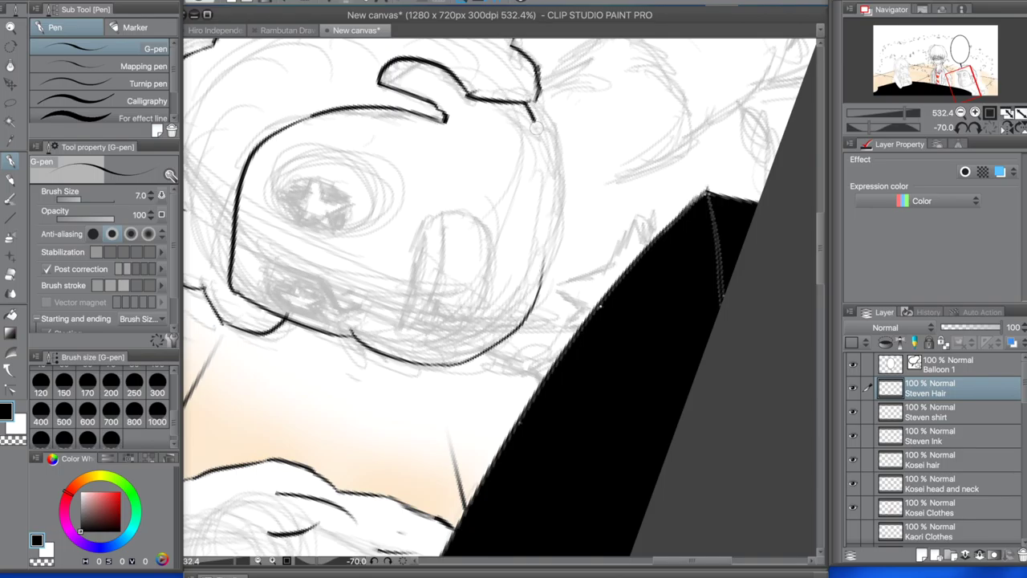
Rotate the canvas and ink the face contour and a closed open mouth.
left_click_drag(527, 103, 542, 265)
mouse_move(419, 232)
left_mouse_down()
mouse_move(404, 324)
mouse_move(458, 331)
left_mouse_up()
key("ctrl+z")
mouse_move(418, 232)
left_mouse_down()
mouse_move(486, 243)
mouse_move(466, 213)
mouse_move(491, 288)
mouse_move(462, 329)
left_mouse_up()
key("ctrl+z")
mouse_move(313, 275)
left_mouse_down()
mouse_move(334, 311)
mouse_move(360, 298)
left_mouse_up()
Ink both eye outlines as ellipses, with a small mark beside the second eye.
mouse_move(299, 173)
left_mouse_down()
mouse_move(345, 226)
mouse_move(389, 200)
mouse_move(369, 160)
mouse_move(388, 201)
left_mouse_up()
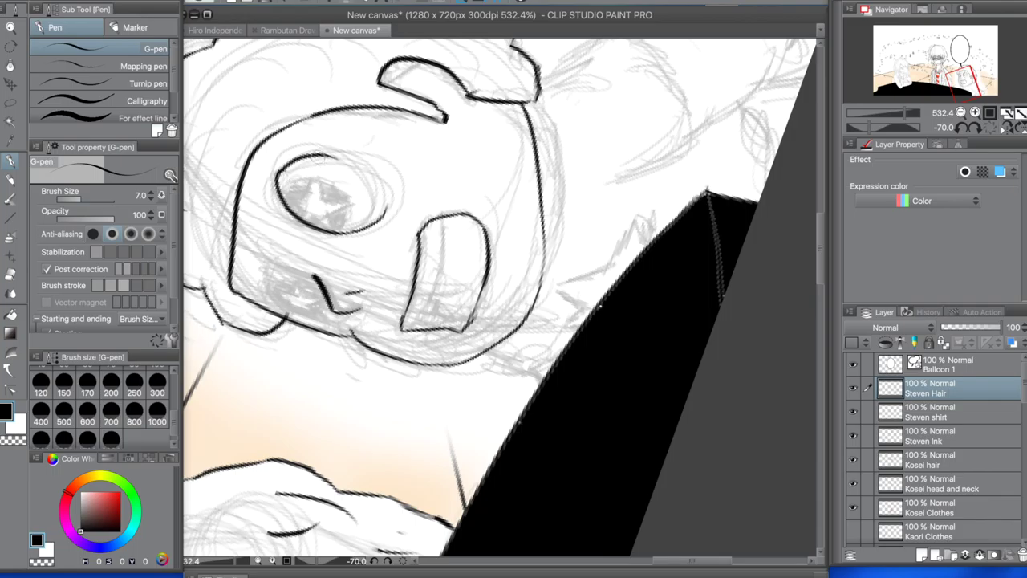
left_click_drag(316, 154, 383, 207)
mouse_move(277, 195)
left_mouse_down()
mouse_move(329, 175)
mouse_move(350, 229)
left_mouse_up()
mouse_move(279, 273)
left_mouse_down()
mouse_move(274, 299)
mouse_move(345, 317)
left_mouse_up()
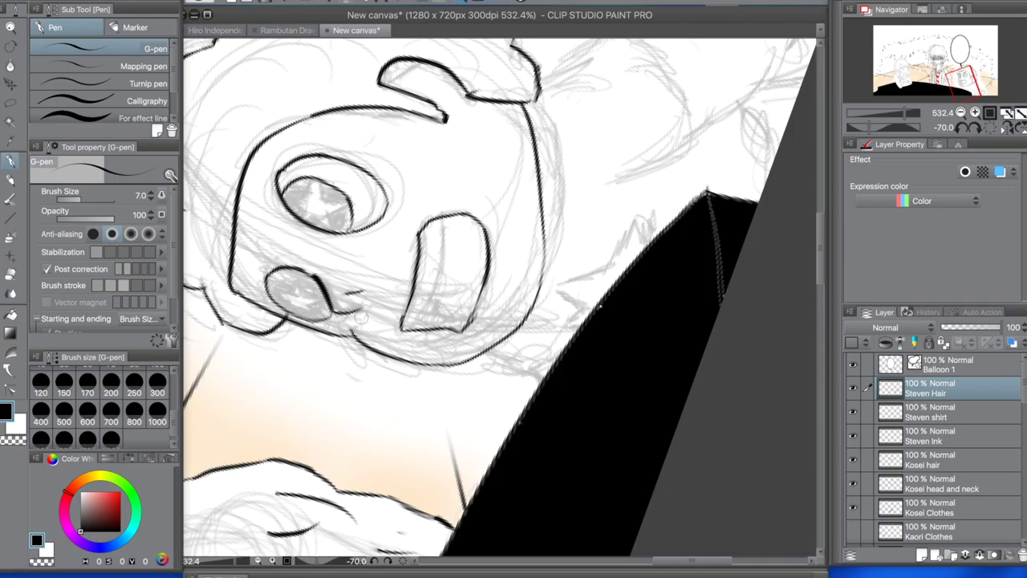
left_click_drag(279, 279, 303, 278)
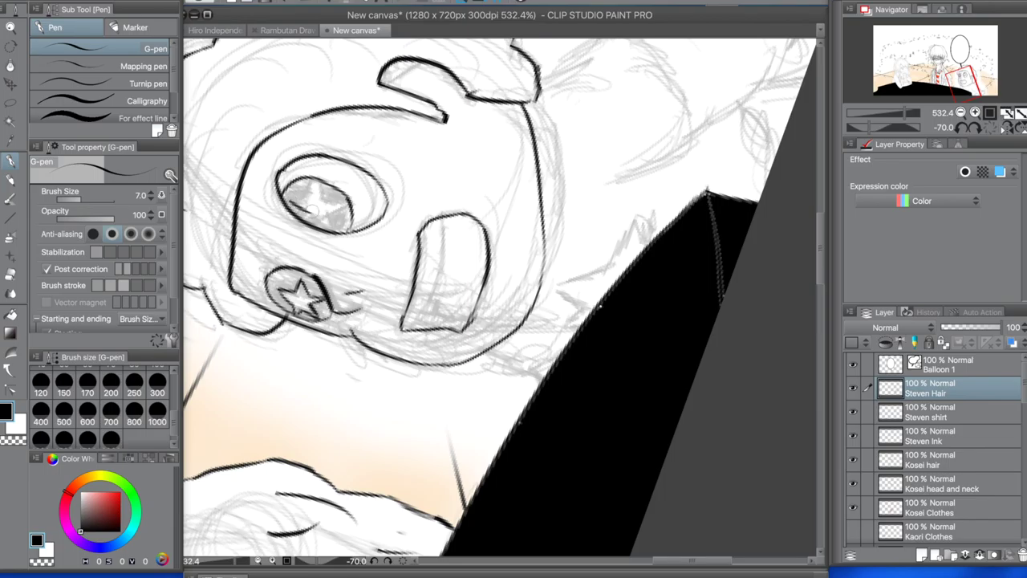
Draw a star inside the eye and add a few more strokes nearby.
left_click_drag(308, 200, 336, 206)
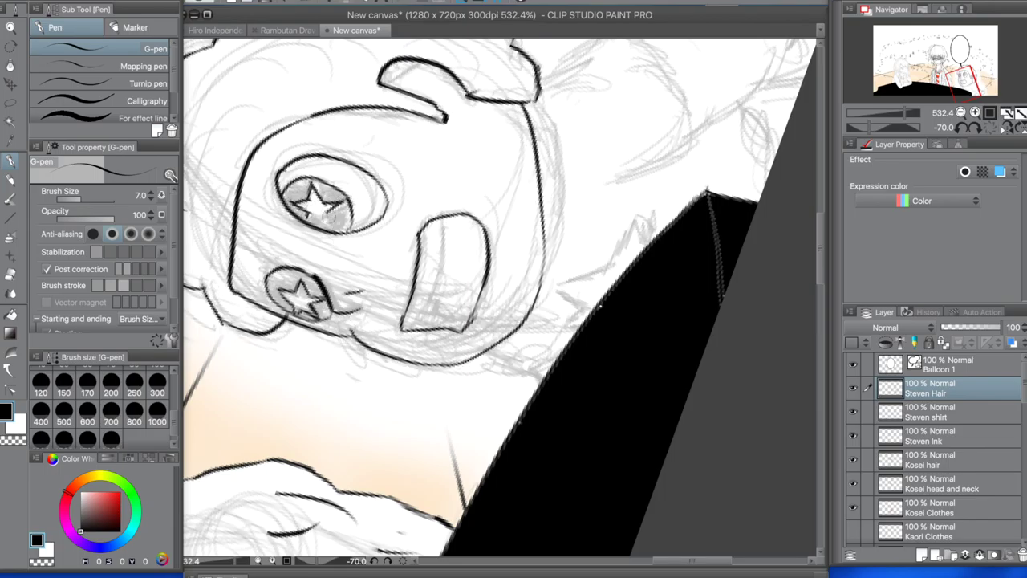
left_click_drag(434, 341, 438, 223)
left_click_drag(437, 285, 470, 317)
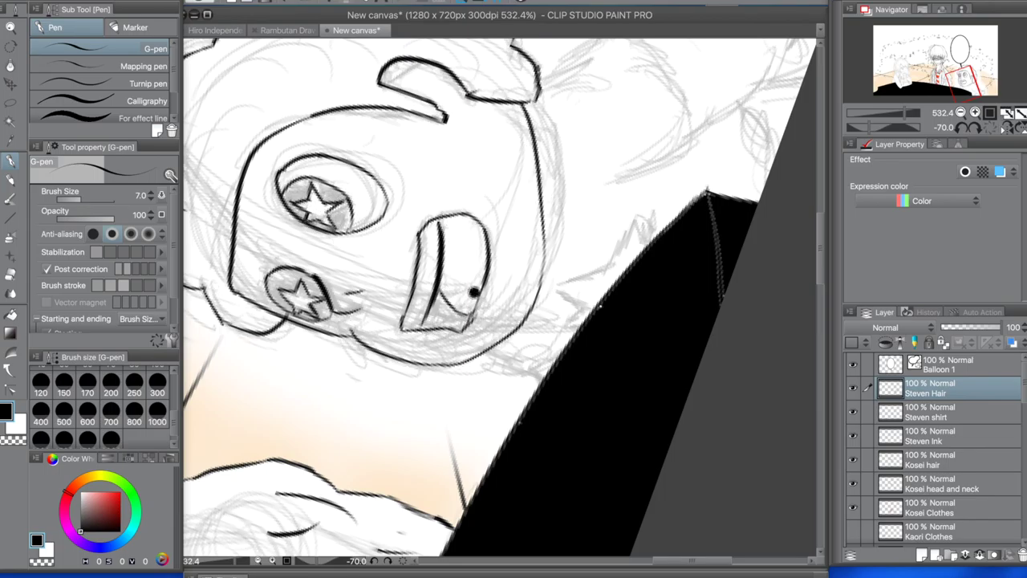
scroll(1023, 442, "down", 5)
scroll(1022, 441, "down", 5)
scroll(494, 84, "up", 4)
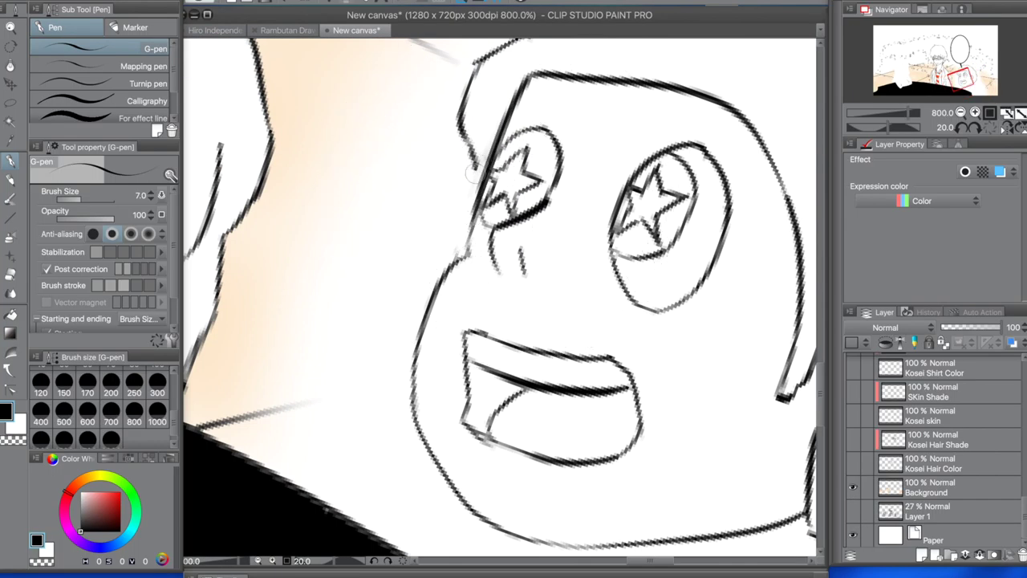
Roughly fill both eyes black around their stars, then undo those fills.
mouse_move(487, 202)
left_mouse_down()
mouse_move(516, 210)
mouse_move(554, 178)
mouse_move(530, 195)
mouse_move(529, 169)
mouse_move(552, 149)
mouse_move(535, 142)
mouse_move(494, 184)
left_mouse_up()
mouse_move(615, 241)
left_mouse_down()
mouse_move(634, 251)
mouse_move(671, 221)
mouse_move(684, 180)
mouse_move(666, 160)
mouse_move(690, 200)
mouse_move(674, 233)
mouse_move(620, 195)
mouse_move(638, 173)
mouse_move(642, 200)
left_mouse_up()
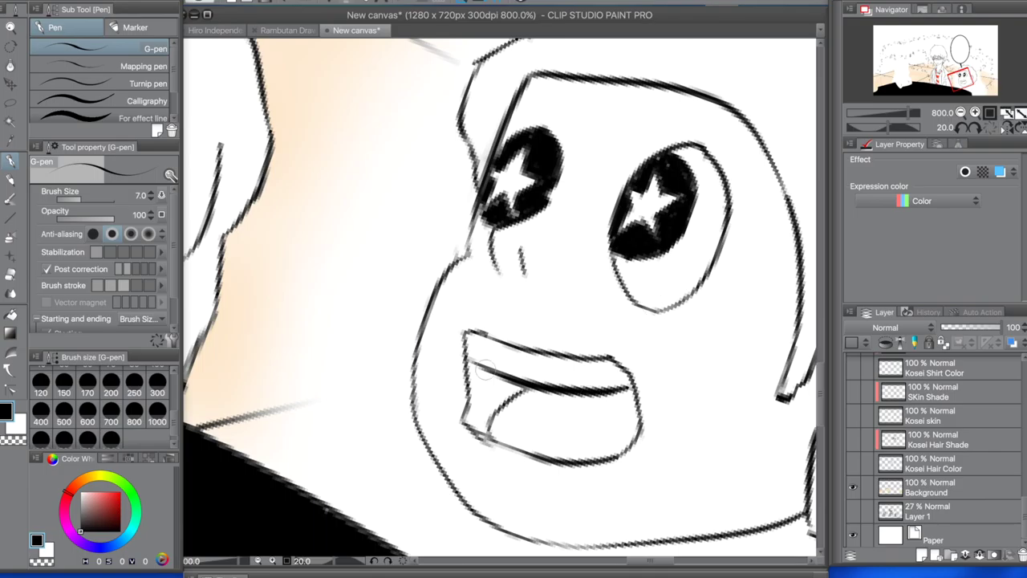
key("w")
left_click(491, 393)
scroll(491, 393, "down", 5)
scroll(544, 431, "up", 8)
key("ctrl+z")
key("ctrl+z")
key("ctrl+z")
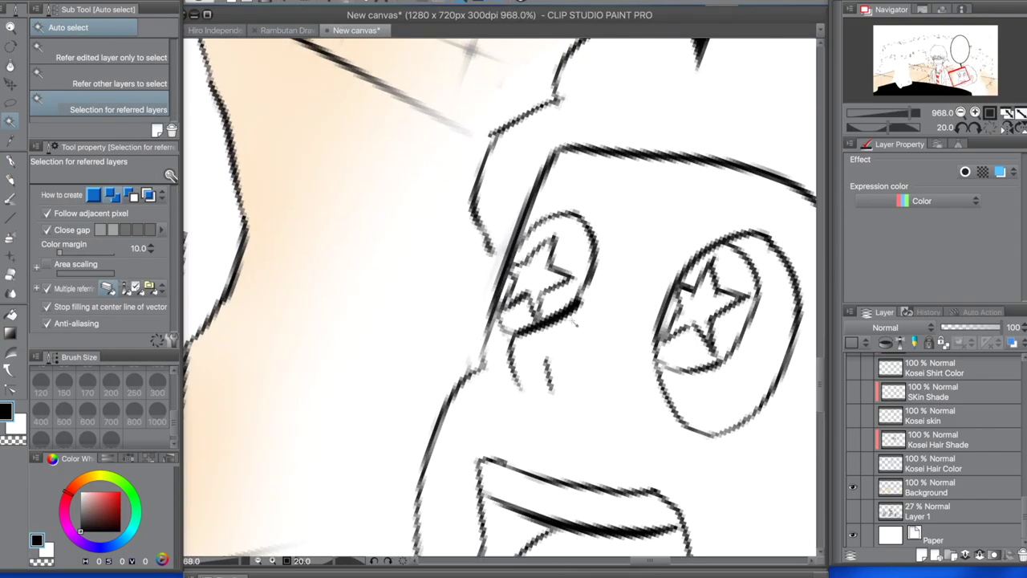
Re-ink both eyes solid black around their star pupils.
key("p")
mouse_move(562, 240)
left_mouse_down()
mouse_move(557, 303)
mouse_move(510, 269)
mouse_move(533, 237)
mouse_move(571, 268)
mouse_move(536, 309)
mouse_move(487, 309)
mouse_move(499, 317)
left_mouse_up()
mouse_move(658, 355)
left_mouse_down()
mouse_move(705, 362)
mouse_move(660, 341)
mouse_move(668, 305)
mouse_move(695, 320)
mouse_move(674, 331)
mouse_move(700, 347)
mouse_move(694, 287)
left_mouse_up()
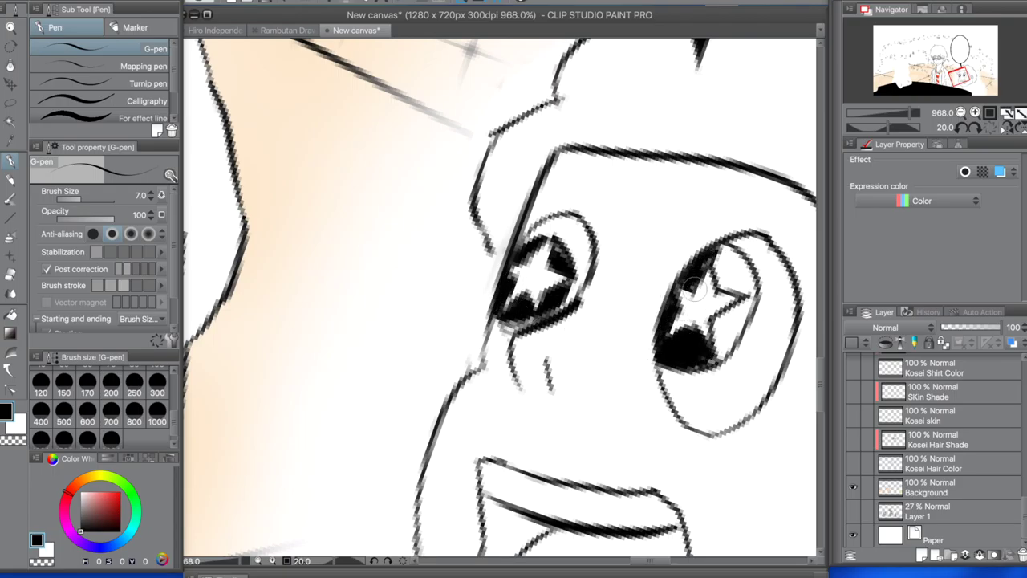
mouse_move(728, 254)
left_mouse_down()
mouse_move(734, 285)
mouse_move(686, 283)
mouse_move(736, 333)
mouse_move(740, 300)
mouse_move(719, 353)
mouse_move(737, 315)
mouse_move(728, 247)
mouse_move(728, 285)
mouse_move(691, 287)
mouse_move(702, 361)
left_mouse_up()
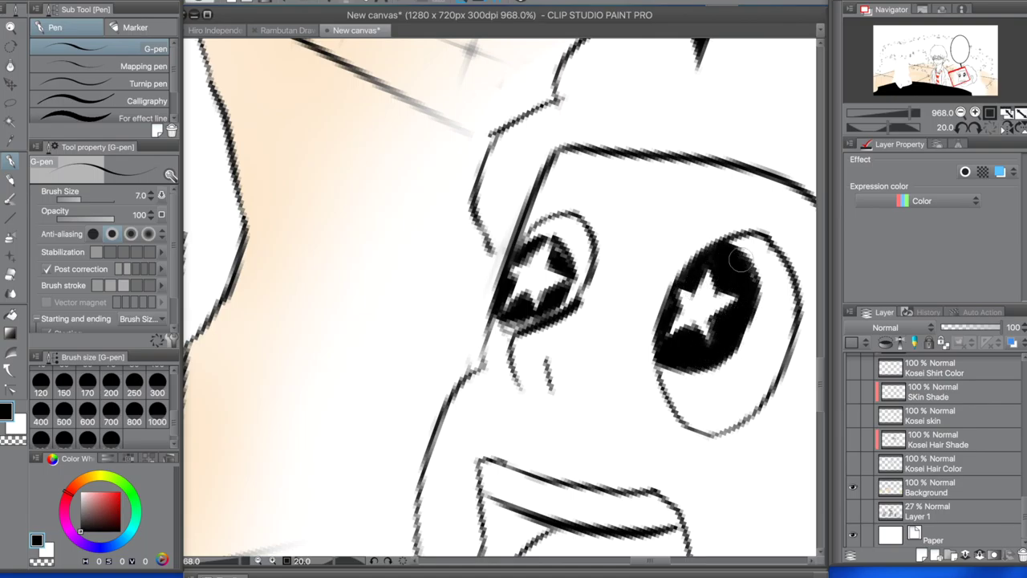
scroll(698, 354, "down", 2)
scroll(658, 48, "up", 4)
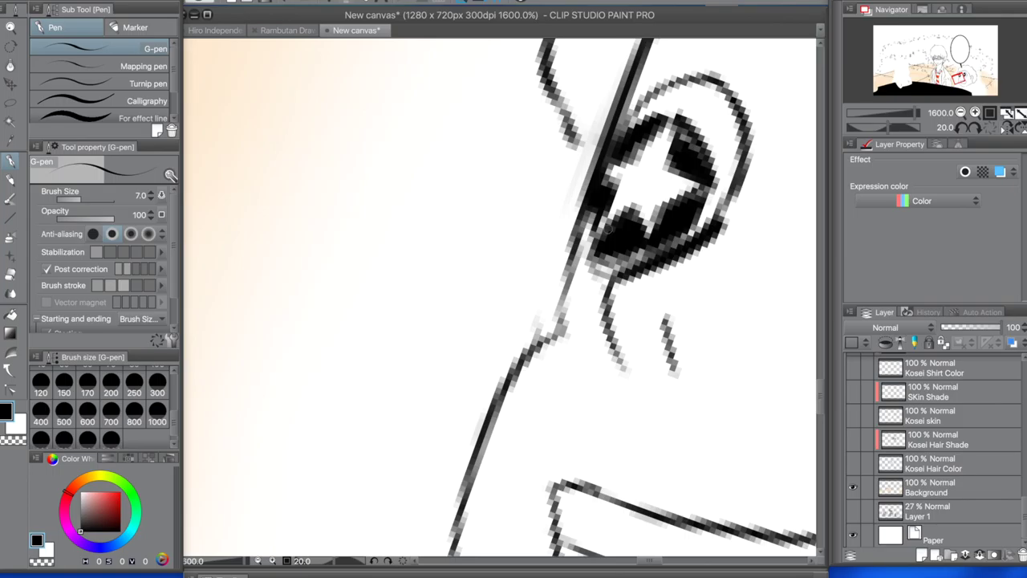
Move the right eye into place and darken it with more ink.
key("m")
mouse_move(703, 214)
left_mouse_down()
mouse_move(584, 215)
mouse_move(711, 120)
mouse_move(705, 210)
mouse_move(686, 185)
left_mouse_up()
key("k")
key("ctrl+d")
key("p")
left_click_drag(634, 205, 571, 285)
mouse_move(609, 241)
left_mouse_down()
mouse_move(654, 228)
mouse_move(607, 183)
left_mouse_up()
scroll(608, 183, "down", 1)
scroll(603, 183, "down", 5)
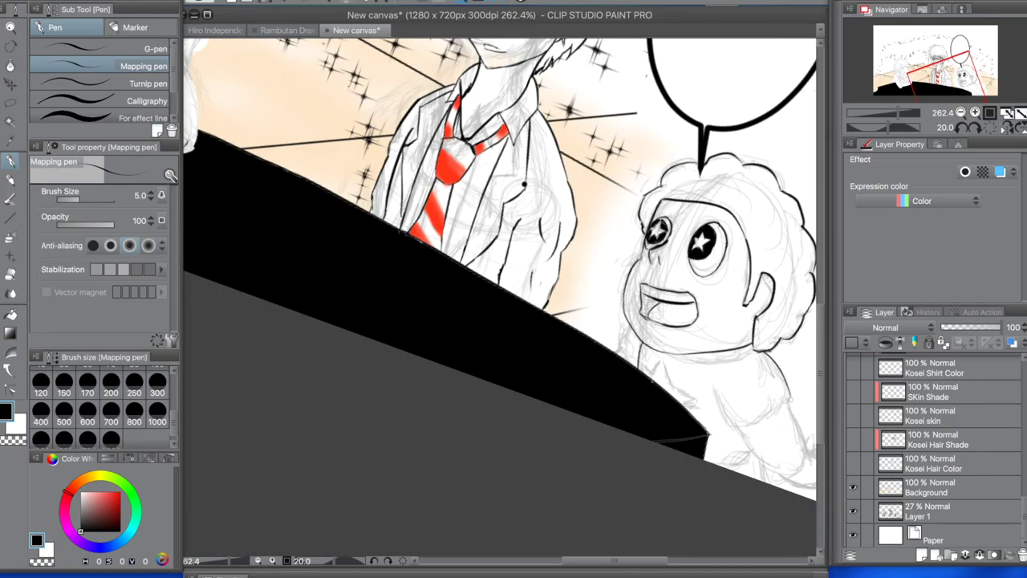
Rotate the canvas toward Steven and ink the right contour of his face.
left_click_drag(562, 200, 498, 337)
scroll(513, 265, "up", 6)
left_click_drag(682, 56, 726, 266)
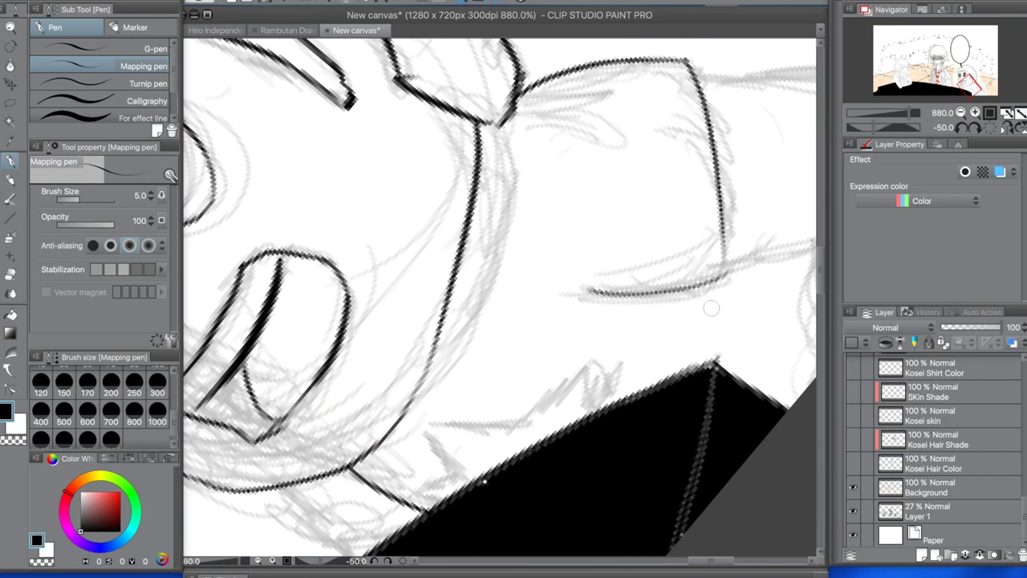
left_click_drag(720, 225, 732, 273)
Ink Steven's zigzag shirt collar outline.
mouse_move(429, 427)
left_mouse_down()
mouse_move(536, 438)
mouse_move(590, 370)
left_mouse_up()
left_click_drag(590, 369, 598, 413)
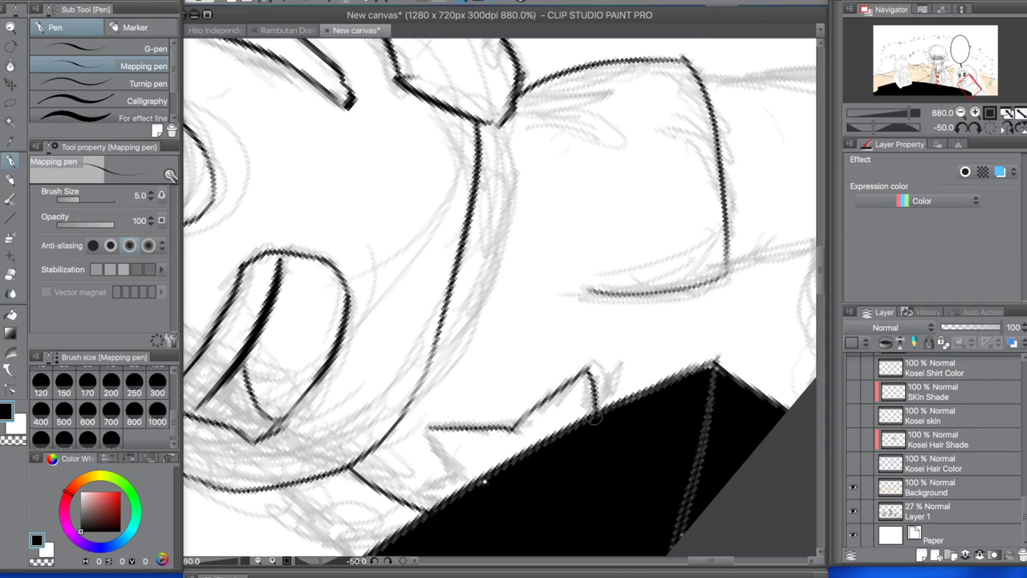
left_click_drag(430, 431, 456, 475)
left_click_drag(449, 480, 418, 493)
Ink the edges of Steven's shirt and the top of his sleeve.
scroll(351, 108, "up", 3)
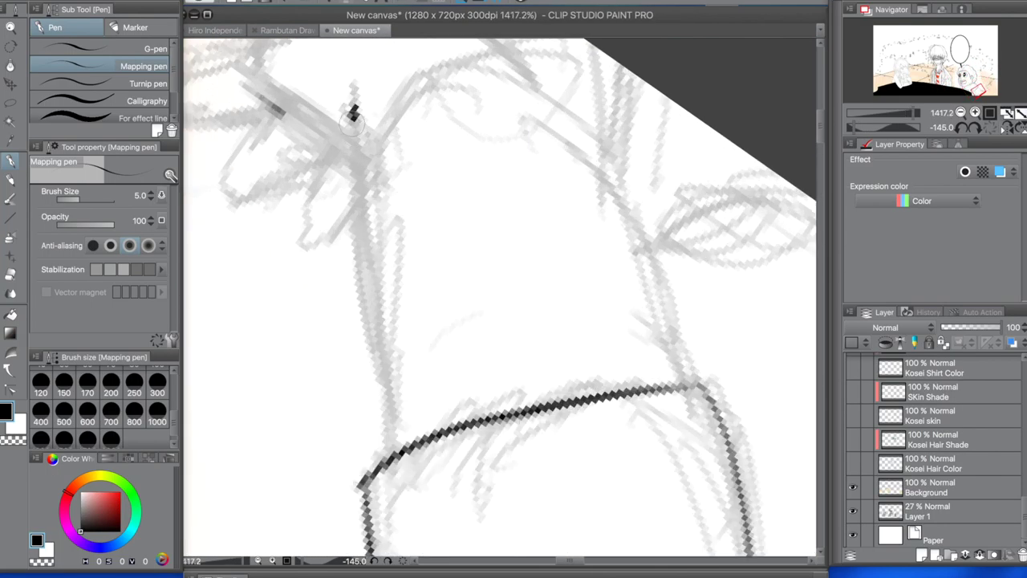
left_click_drag(353, 106, 399, 438)
mouse_move(520, 64)
left_mouse_down()
mouse_move(706, 394)
mouse_move(706, 526)
left_mouse_up()
mouse_move(321, 76)
left_mouse_down()
mouse_move(482, 151)
mouse_move(531, 221)
left_mouse_up()
mouse_move(328, 53)
left_mouse_down()
mouse_move(283, 128)
mouse_move(349, 136)
left_mouse_up()
Outline the pointing hand's fingers, the torso's left edge and the lower arm.
left_click_drag(411, 233, 704, 232)
left_click_drag(555, 163, 449, 210)
mouse_move(594, 148)
left_mouse_down()
mouse_move(440, 237)
mouse_move(520, 315)
mouse_move(587, 329)
mouse_move(636, 375)
left_mouse_up()
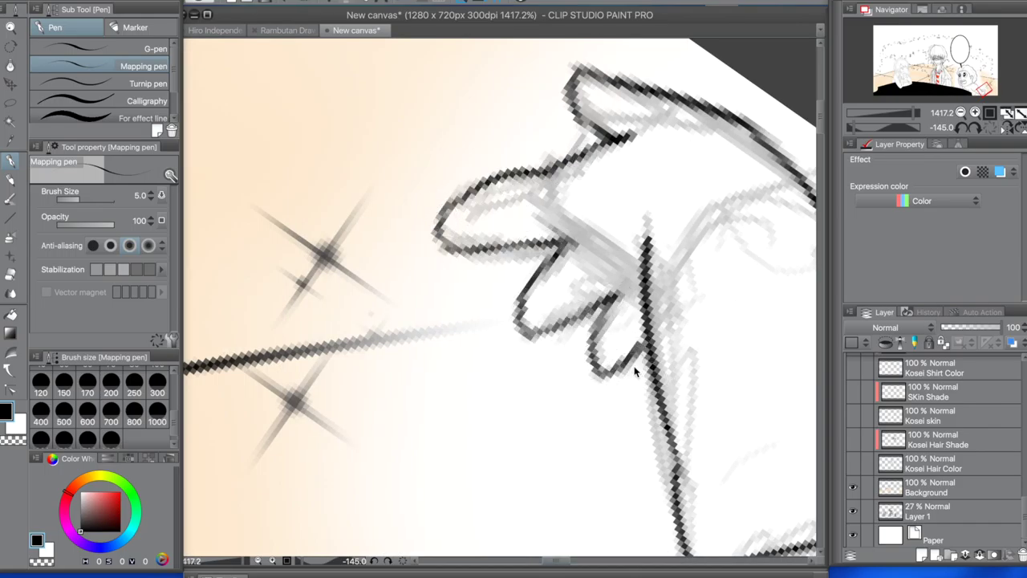
scroll(616, 393, "down", 6)
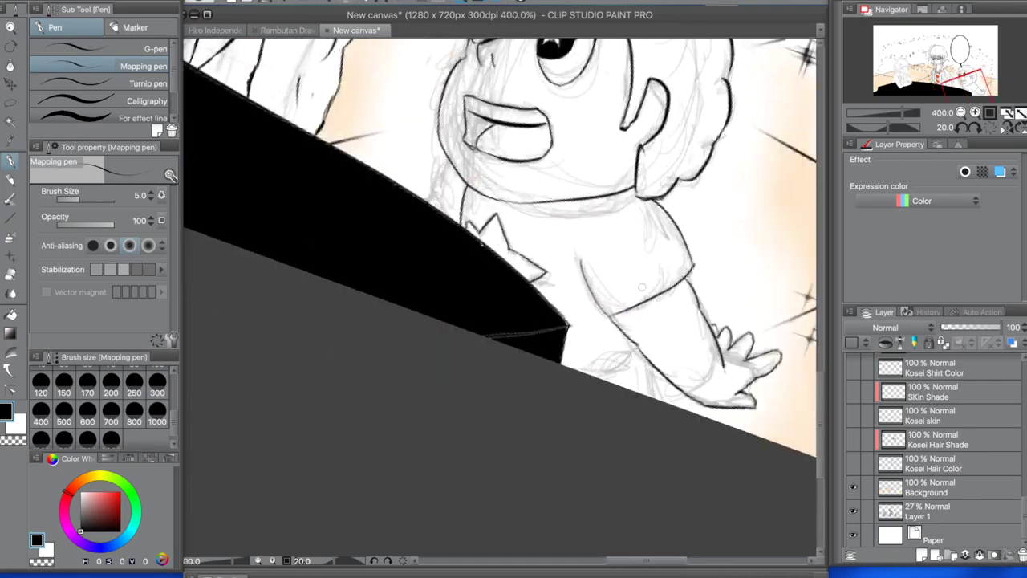
scroll(642, 287, "up", 3)
mouse_move(387, 111)
left_mouse_down()
mouse_move(363, 164)
mouse_move(410, 194)
left_mouse_up()
left_click_drag(651, 383, 673, 439)
left_click_drag(548, 399, 641, 385)
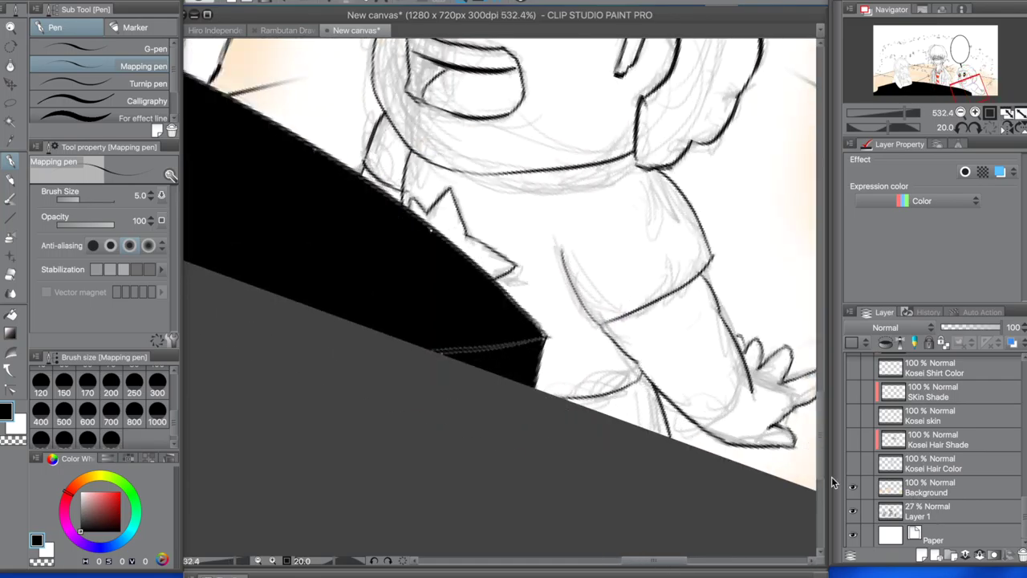
Delete the Steven shirt and Steven ink layers.
scroll(802, 465, "down", 10)
scroll(728, 378, "up", 8)
scroll(947, 433, "up", 3)
left_click(962, 413)
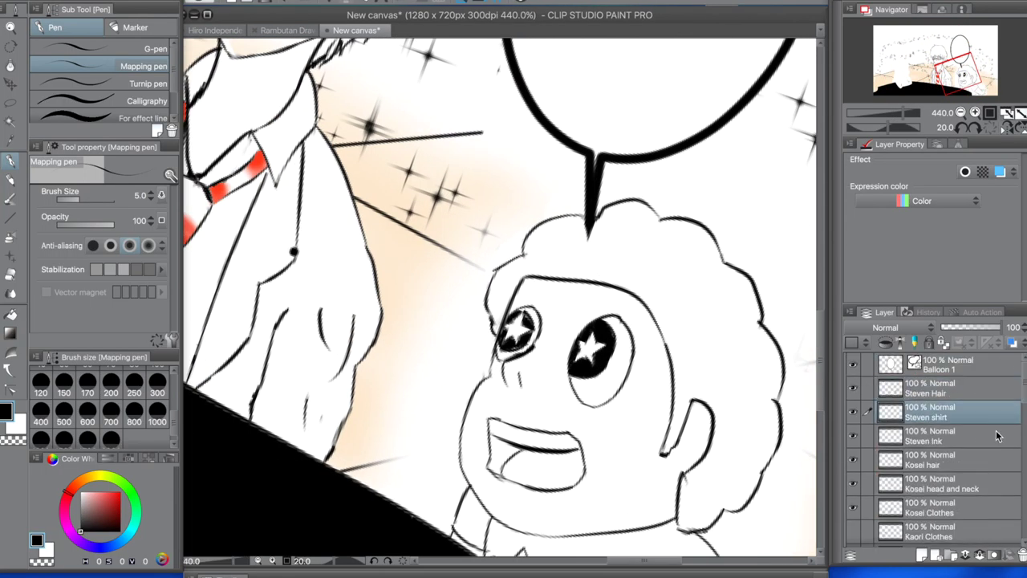
key("ctrl+e")
left_click(997, 388)
key("ctrl+e")
Auto-select the enclosed area around Steven and expand the selection slightly.
scroll(500, 297, "down", 8)
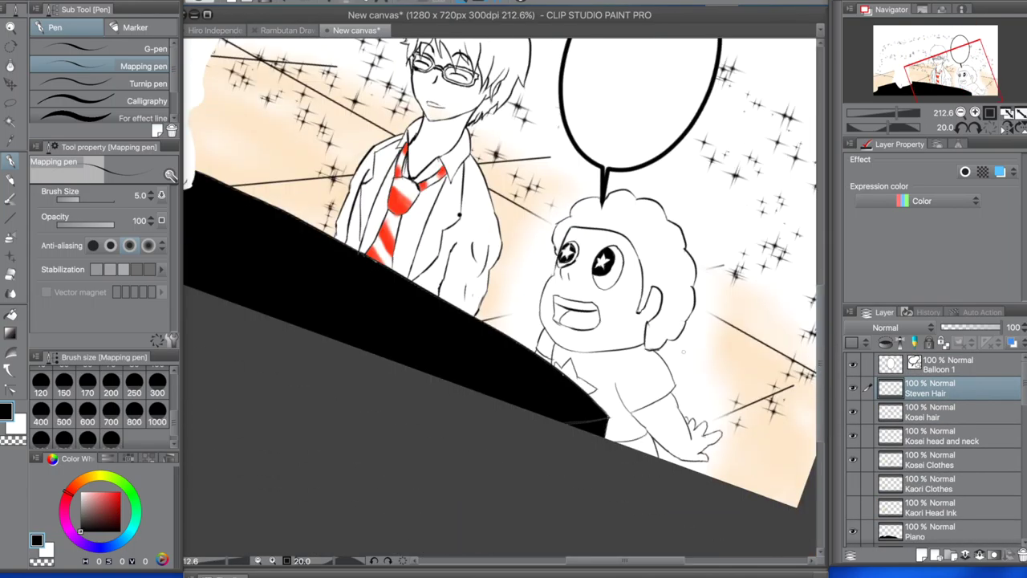
key("w")
scroll(684, 351, "up", 4)
scroll(746, 373, "up", 1)
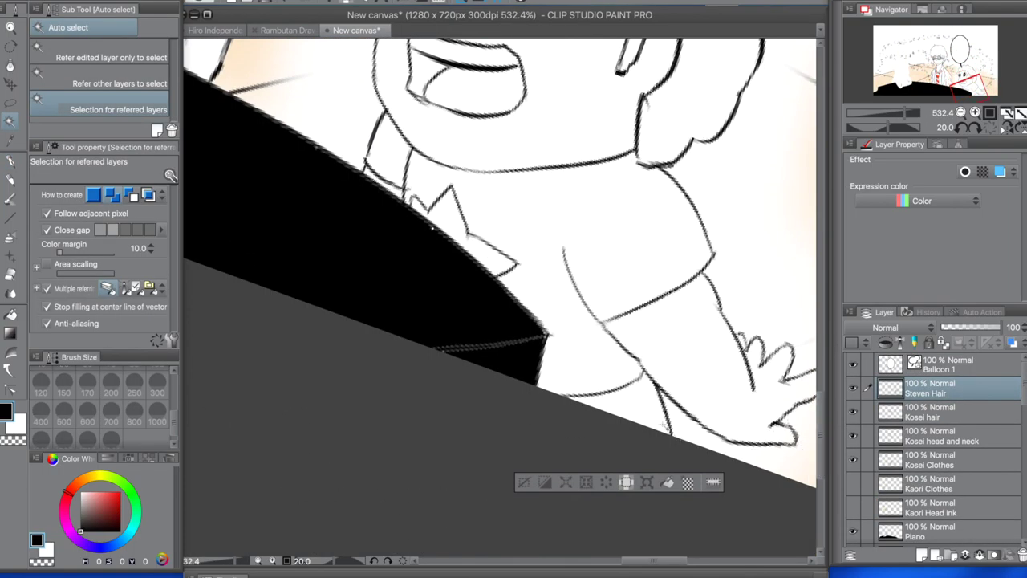
left_click(606, 481)
Confirm the slight expansion of the selection around Steven.
left_click(599, 268)
scroll(698, 353, "down", 5)
scroll(1019, 450, "down", 5)
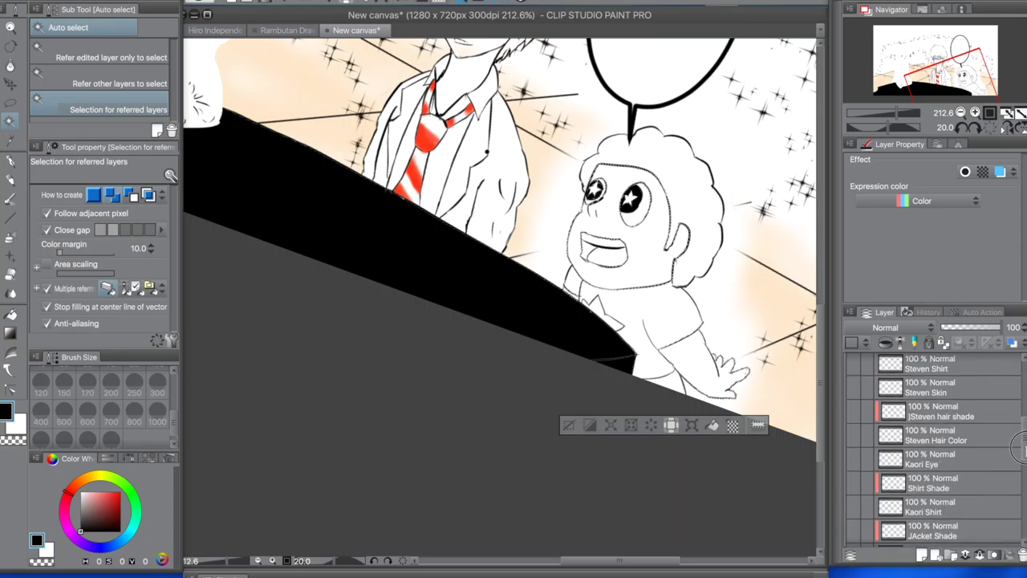
scroll(1019, 450, "up", 2)
Airbrush pale and deeper peach over Steven's face and arm on the Steven Skin layer.
left_click(963, 432)
key("b")
left_click(88, 481)
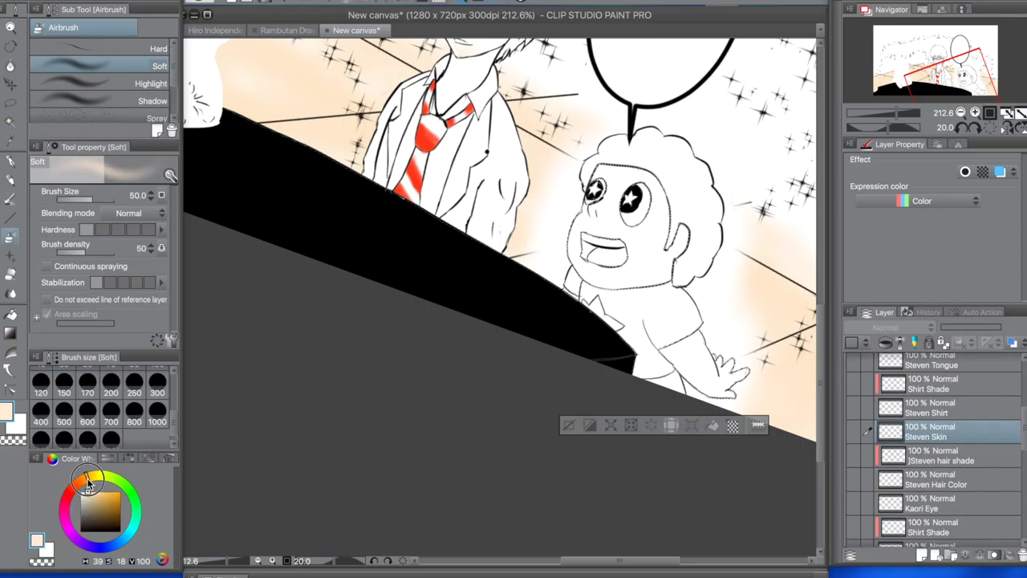
mouse_move(579, 236)
left_mouse_down()
mouse_move(606, 220)
mouse_move(617, 261)
mouse_move(575, 308)
left_mouse_up()
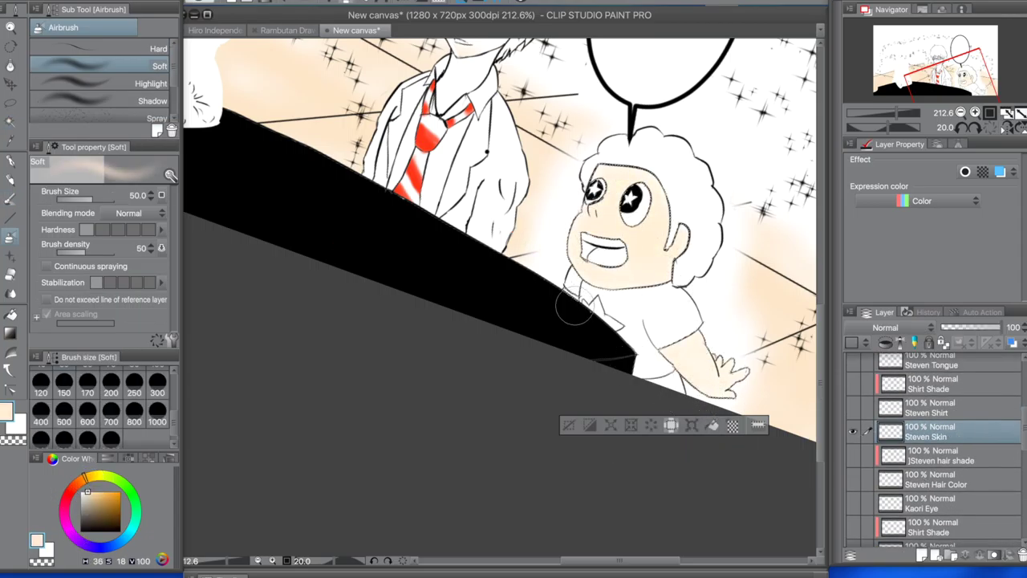
left_click(95, 491)
mouse_move(658, 365)
left_mouse_down()
mouse_move(706, 389)
mouse_move(610, 281)
mouse_move(644, 268)
left_mouse_up()
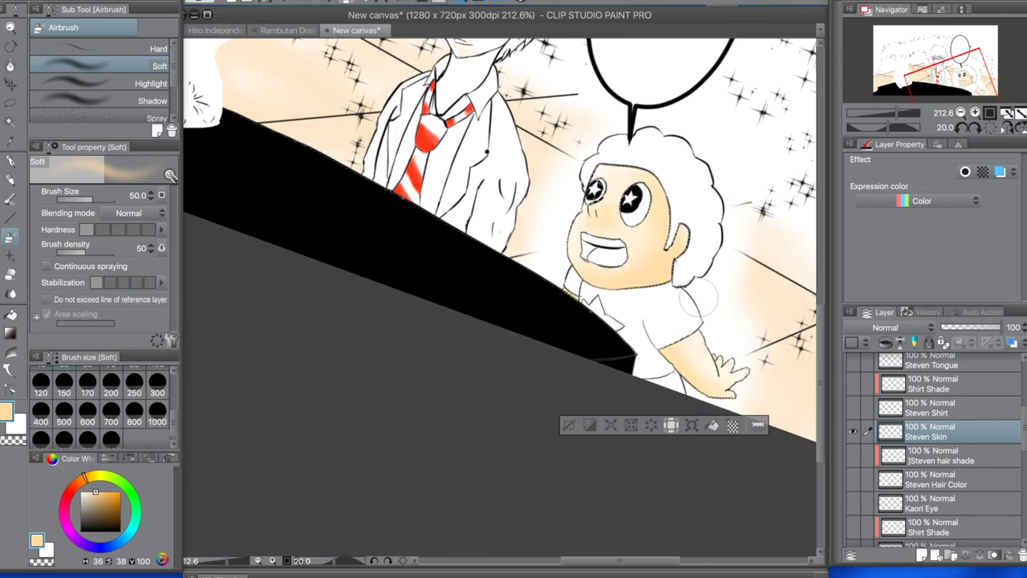
Add a raster layer named 'Skin Shade' clipped to the skin layer below.
right_click(857, 348)
left_click(892, 124)
type("Skin Shaf")
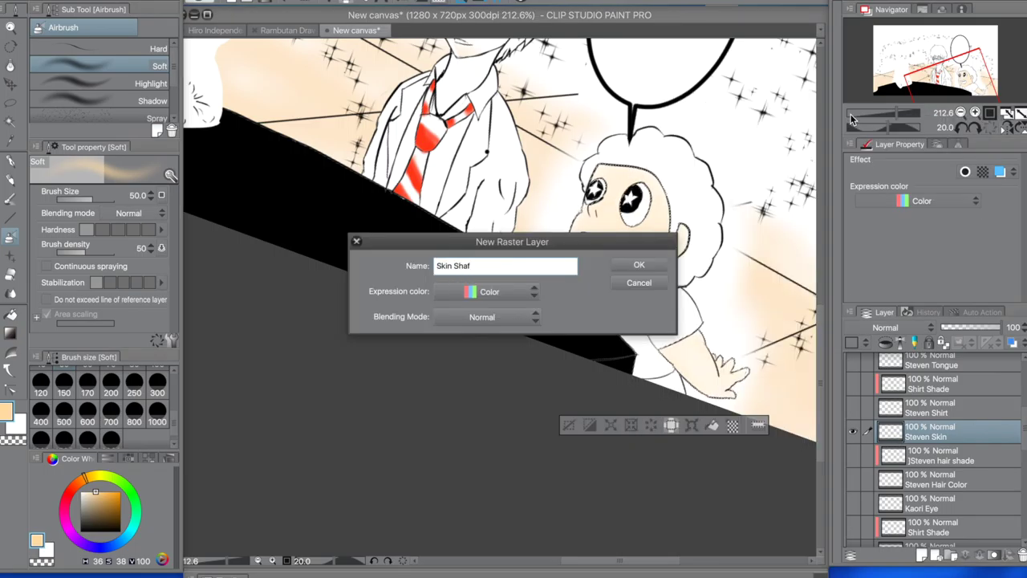
key("BackSpace")
type("de")
key("Return")
right_click(882, 429)
left_click(923, 477)
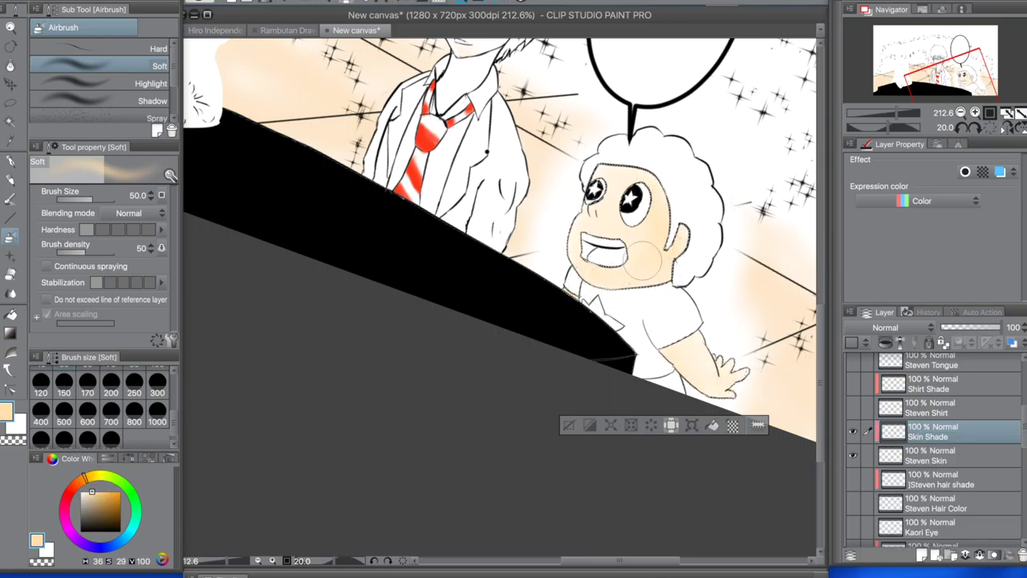
Shrink the brush to 17 and airbrush brown hair with a darker right edge on Steven Hair Color.
key("bracketleft")
key("bracketleft")
key("bracketleft")
key("bracketleft")
key("bracketleft")
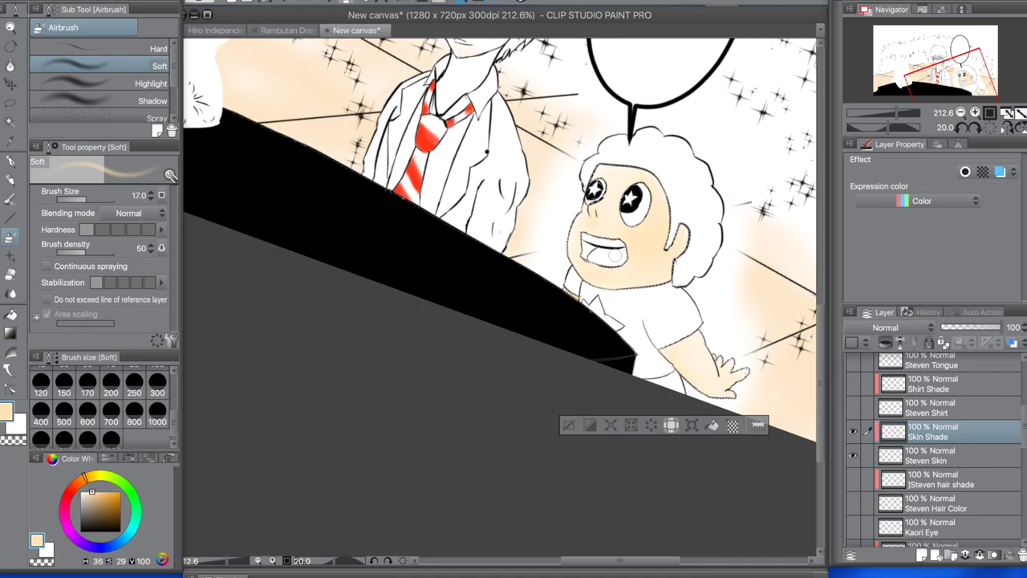
key("w")
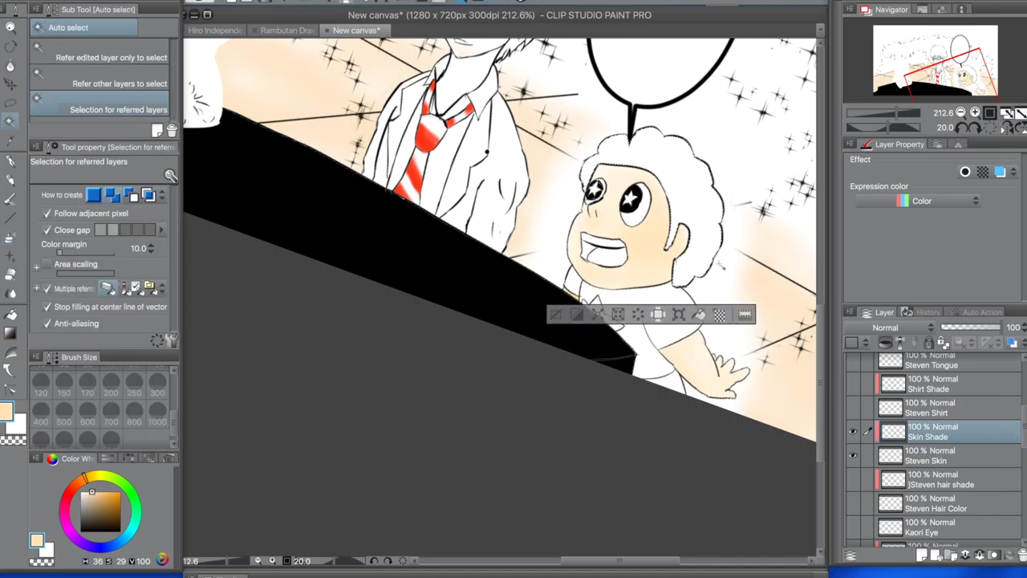
scroll(935, 449, "up", 3)
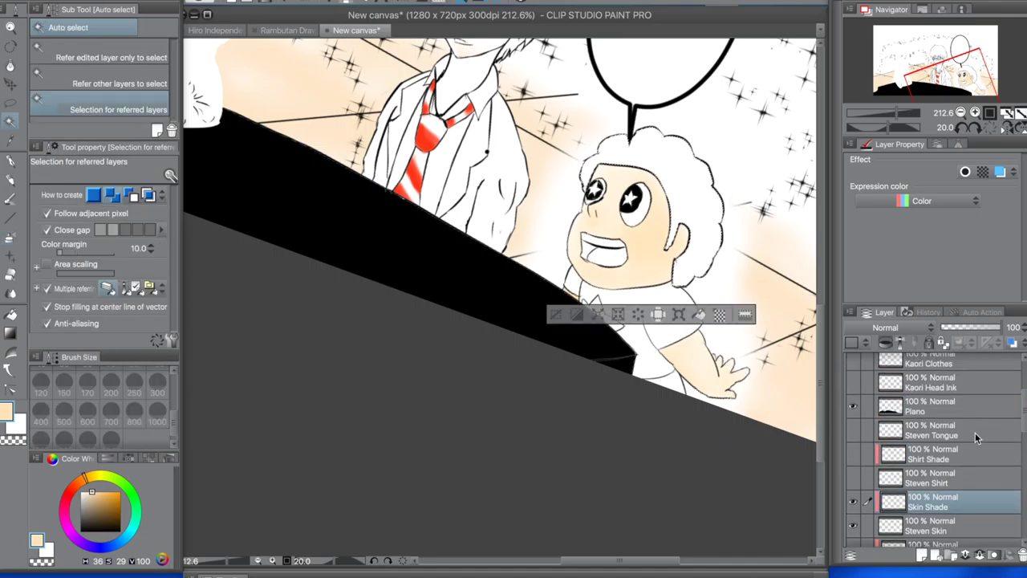
scroll(977, 438, "down", 3)
left_click(923, 434)
key("b")
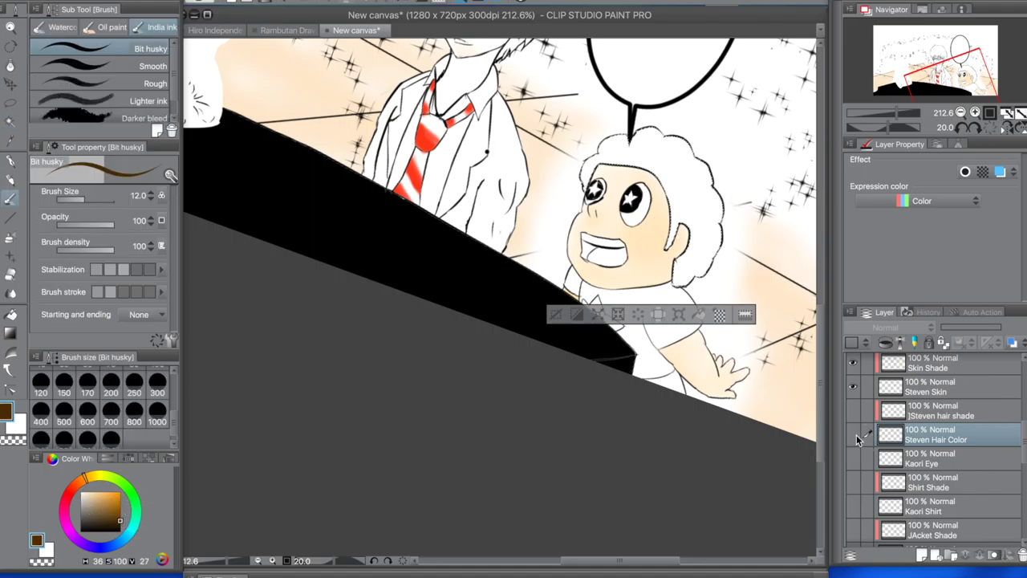
key("b")
left_click_drag(606, 160, 662, 164)
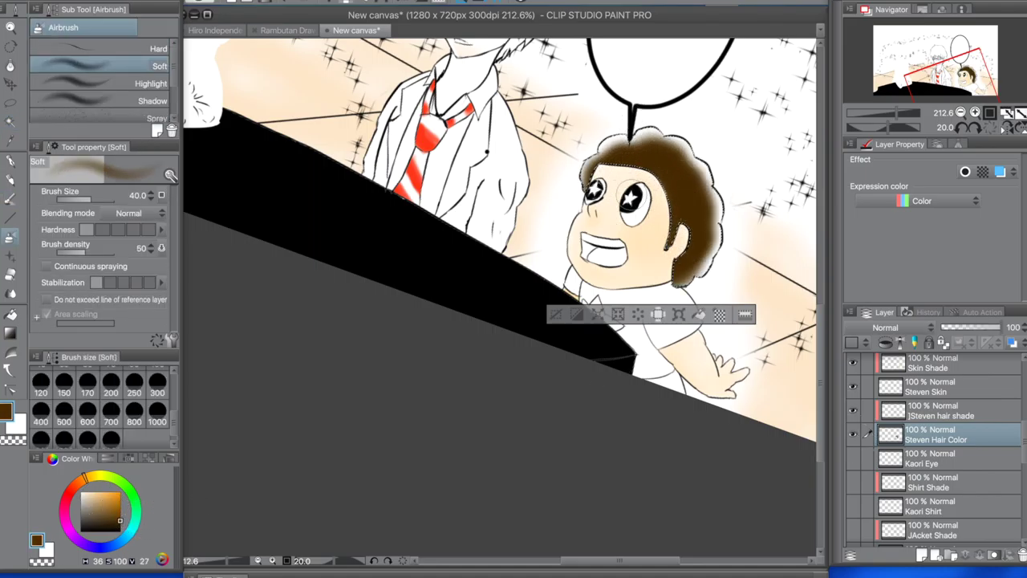
left_click_drag(670, 160, 718, 210)
left_click(121, 529)
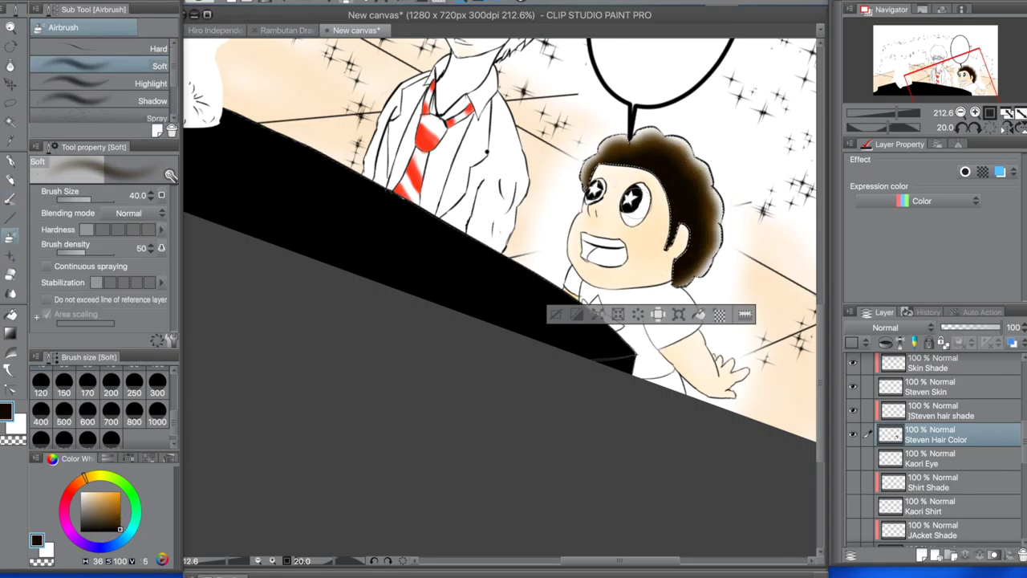
Clear the hair selection and set up the mechanical pencil with pure black.
key("p")
key("ctrl+d")
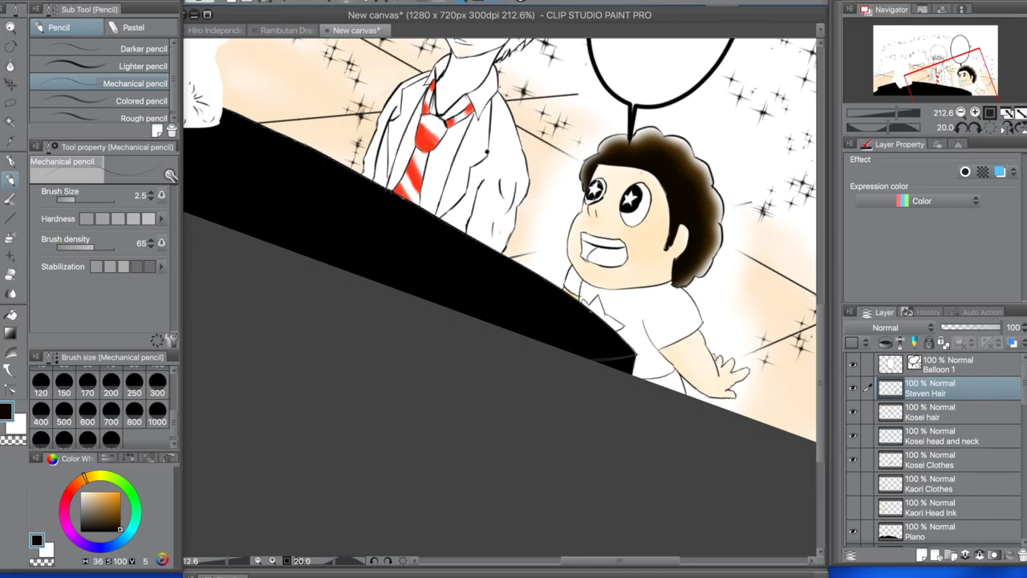
left_click(80, 531)
key("w")
scroll(1012, 401, "down", 5)
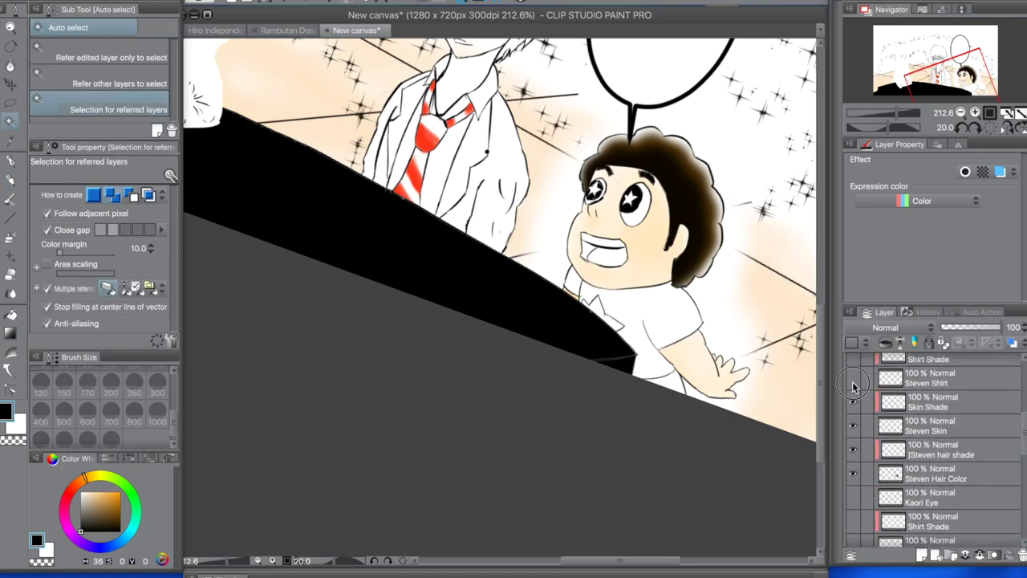
scroll(853, 387, "up", 4)
Select the inside of Steven's mouth and colour it saturated light pink.
left_click(667, 250)
left_click(71, 491)
left_click(86, 491)
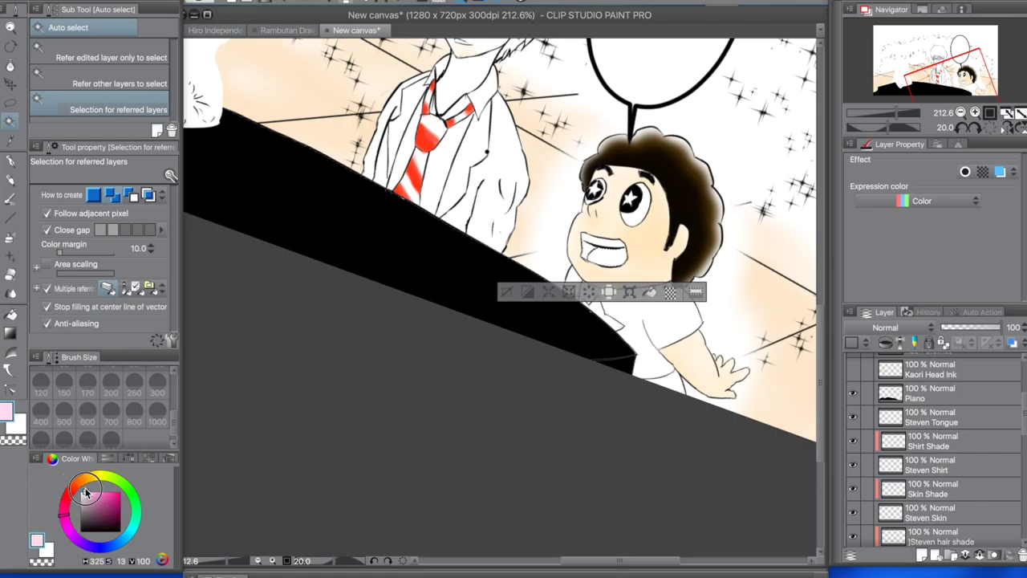
key("b")
left_click_drag(93, 493, 107, 491)
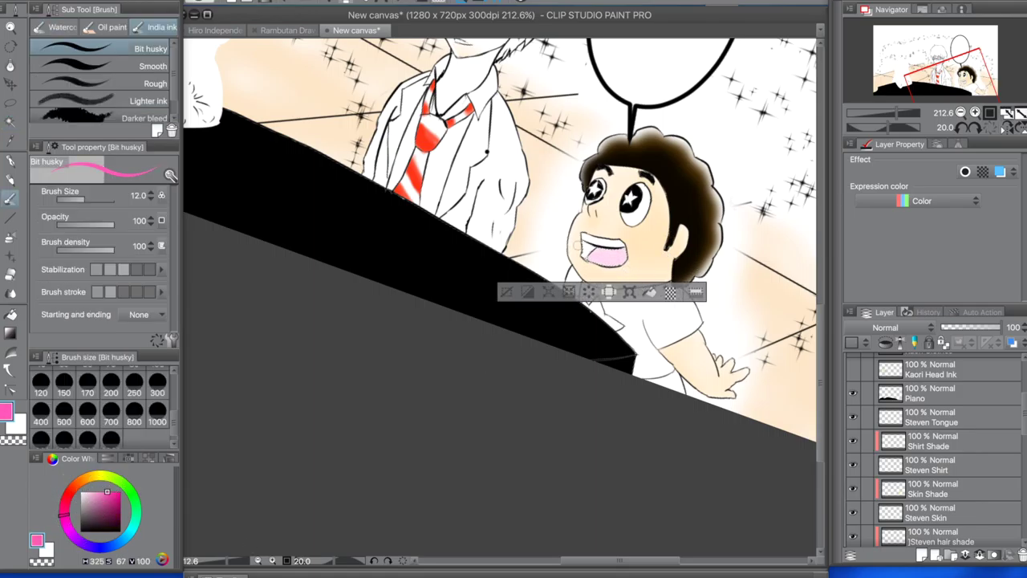
Fill Steven's shirt pink and shade its lower part a darker pink.
key("w")
left_click(646, 361)
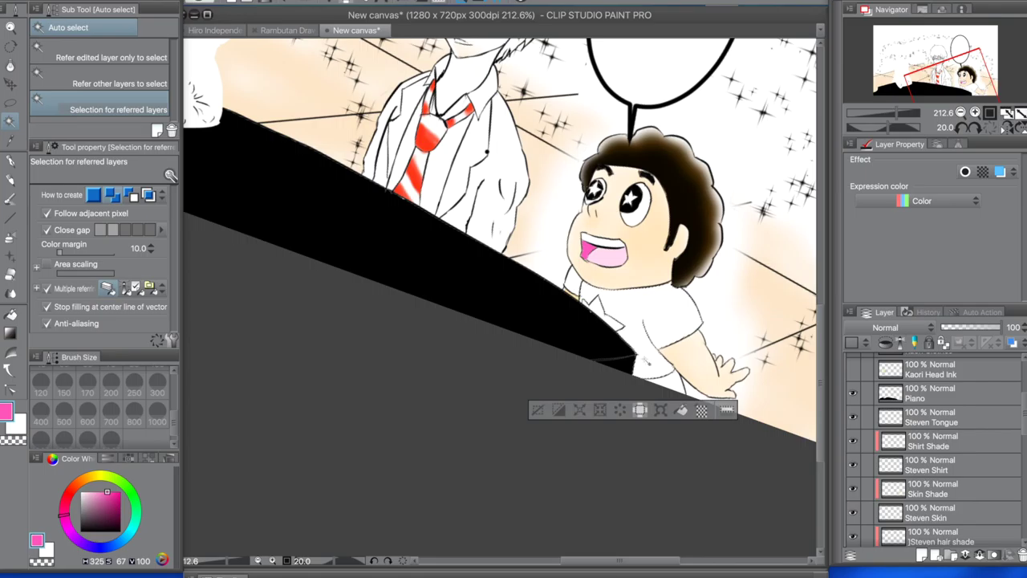
left_click(674, 410)
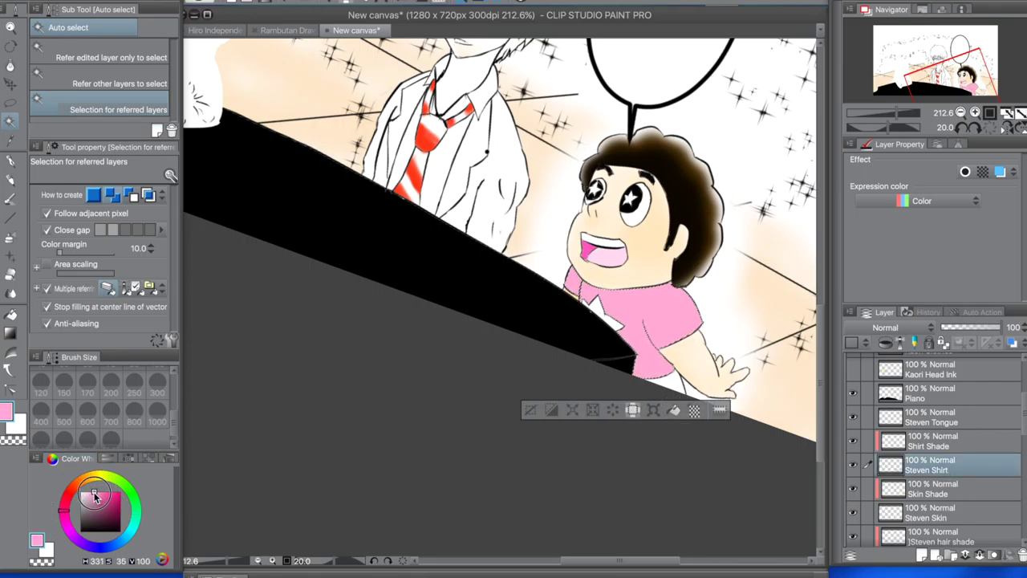
key("b")
left_click_drag(624, 359, 672, 334)
Airbrush the star on the shirt bright yellow, then view the whole picture.
key("w")
left_click(642, 341)
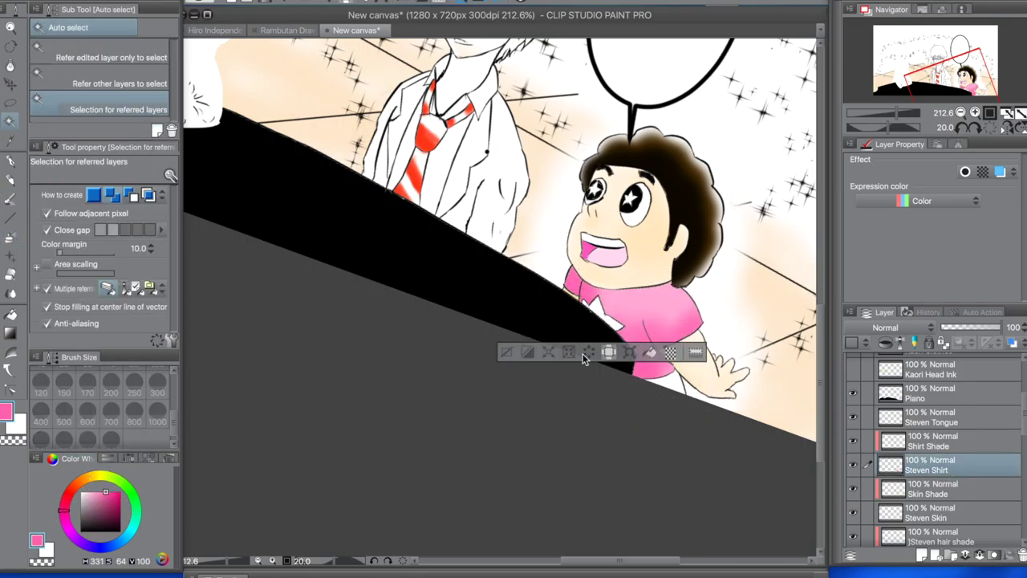
left_click_drag(110, 495, 117, 491)
key("b")
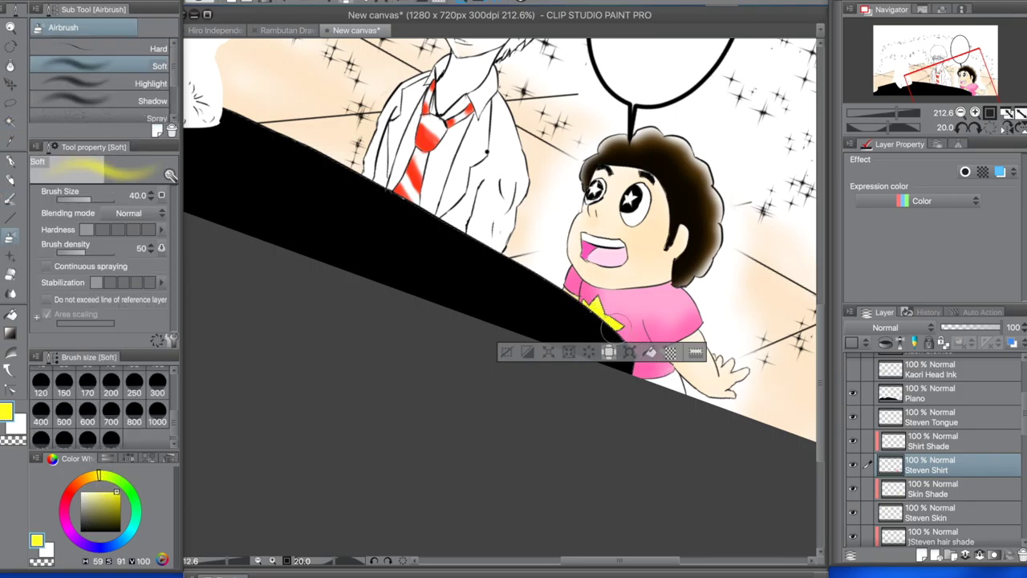
key("ctrl+d")
key("ctrl+0")
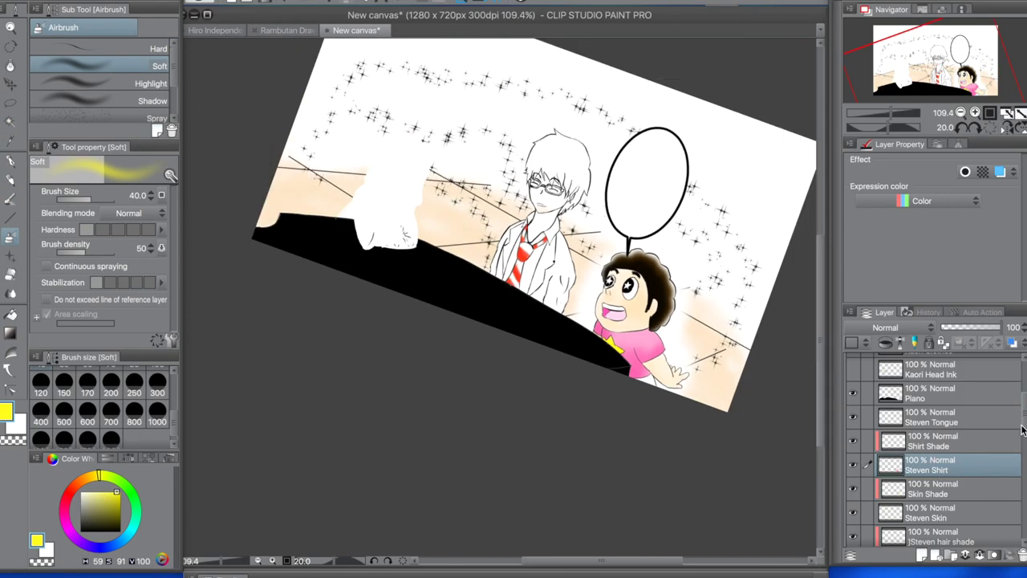
Add a 'Steven Pants' layer above Shirt Shade and fill the pants blue.
key("w")
scroll(642, 321, "up", 5)
left_click(850, 556)
left_click(851, 104)
type("Steven")
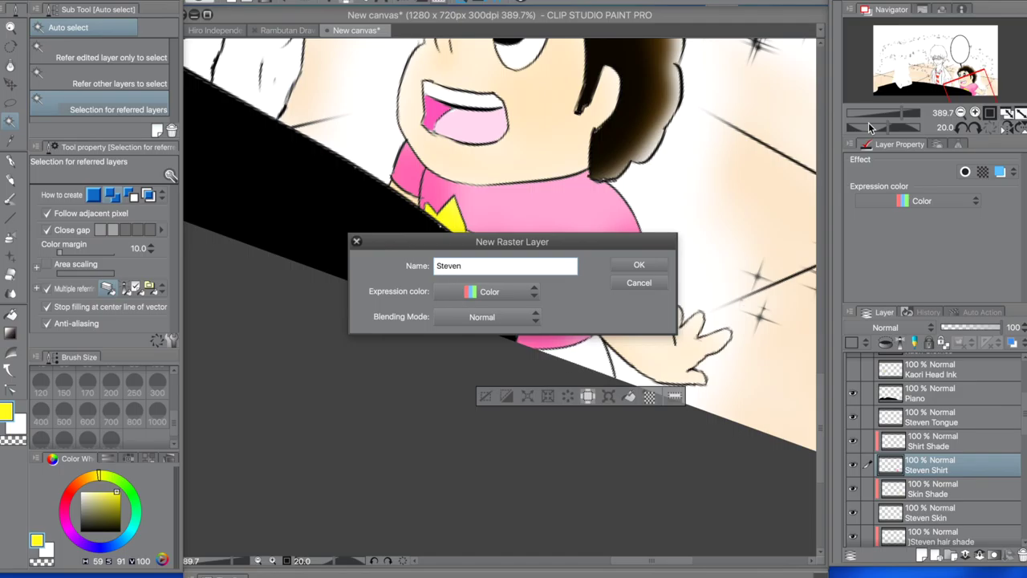
type(" Pants")
key("Return")
left_click(110, 491)
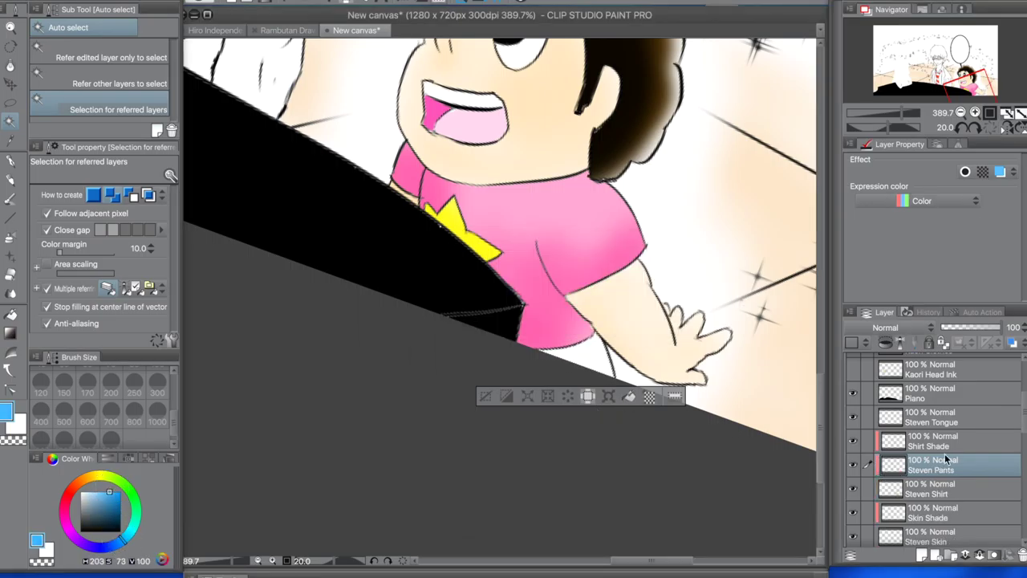
left_click_drag(945, 459, 935, 437)
left_click(628, 395)
Apply the pending transformation to the canvas.
key("b")
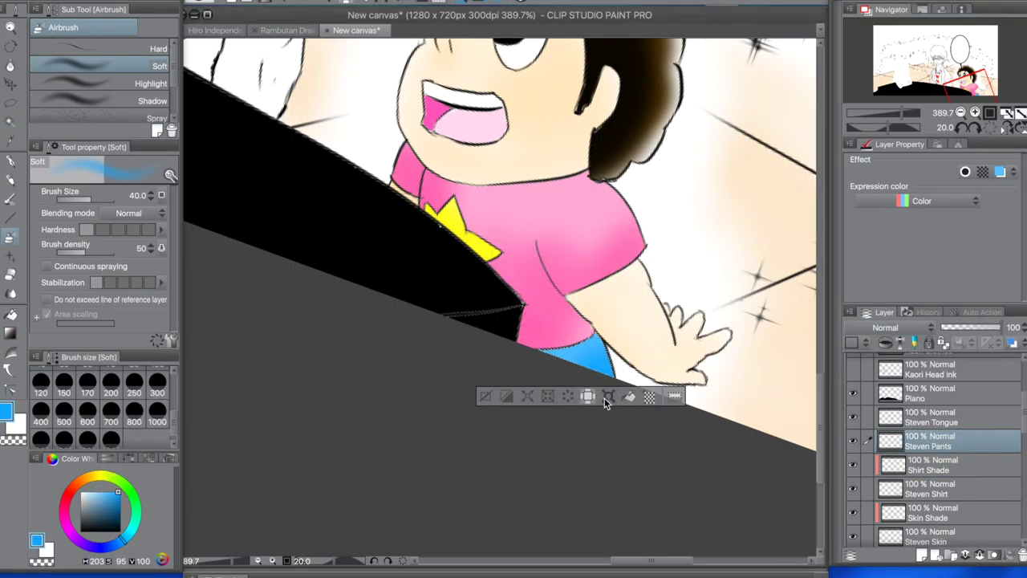
left_click(606, 396)
scroll(607, 397, "down", 5)
key("b")
left_click(586, 224)
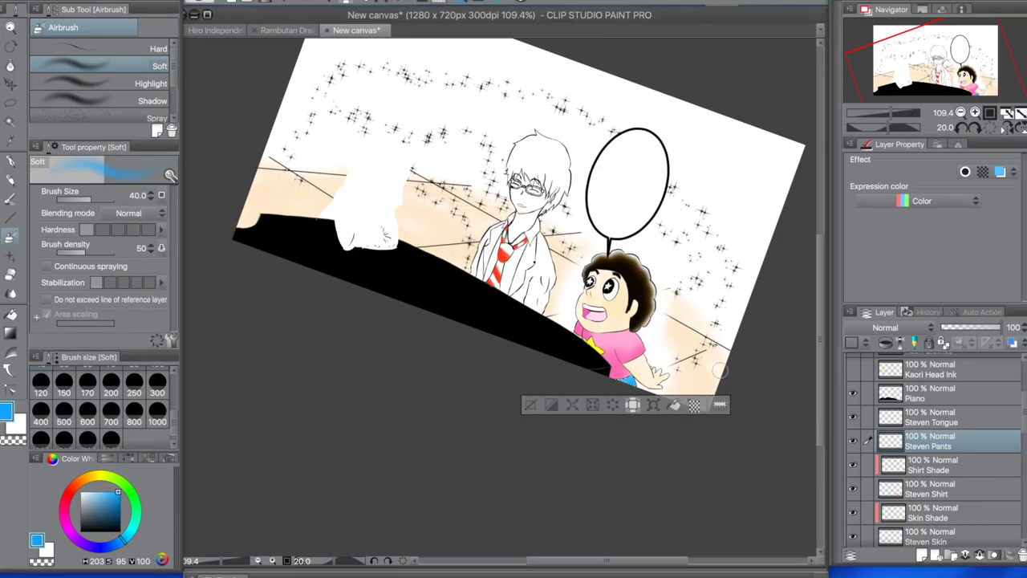
scroll(586, 240, "up", 4)
Airbrush a light peach glow on the Background layer behind Steven.
key("w")
scroll(747, 462, "down", 3)
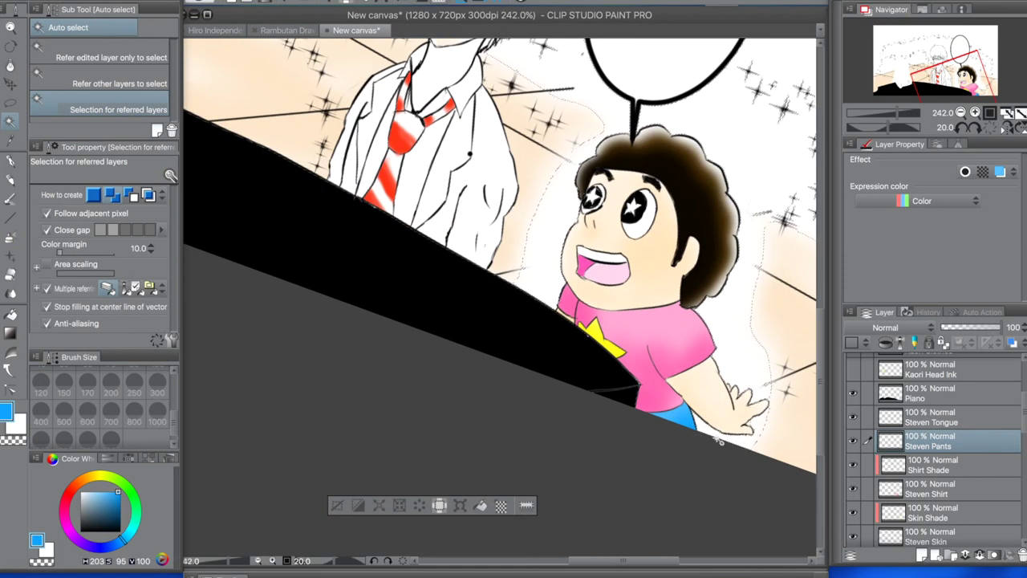
key("b")
left_click(766, 393, "alt")
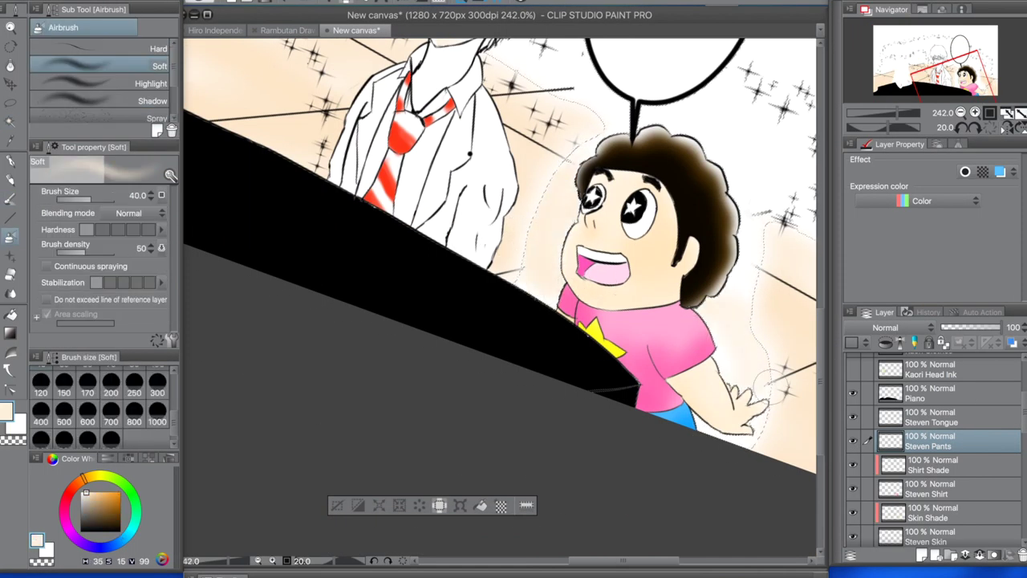
key("ctrl+d")
key("u")
left_click(517, 293, "alt")
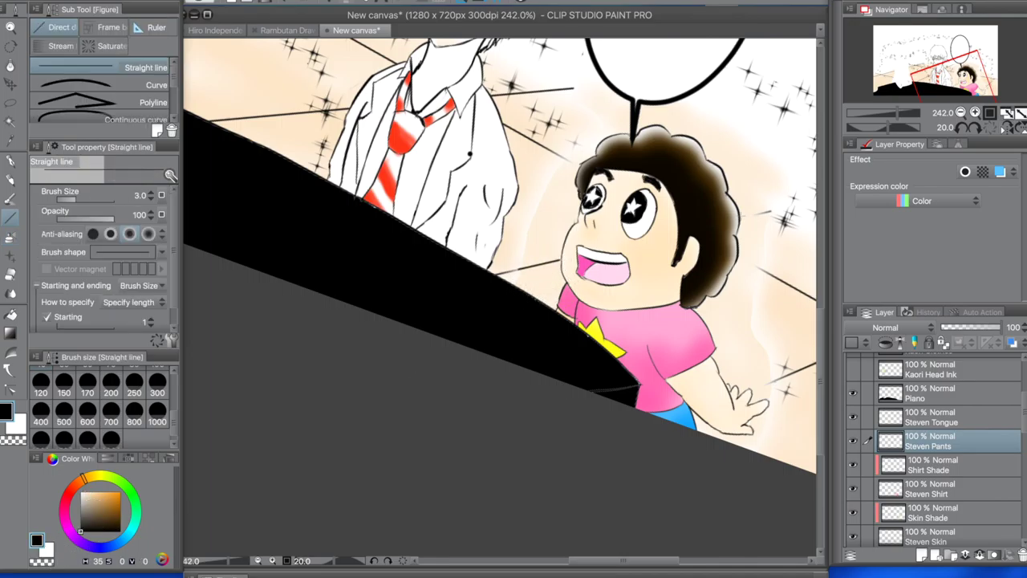
key("b")
left_click(760, 355, "alt")
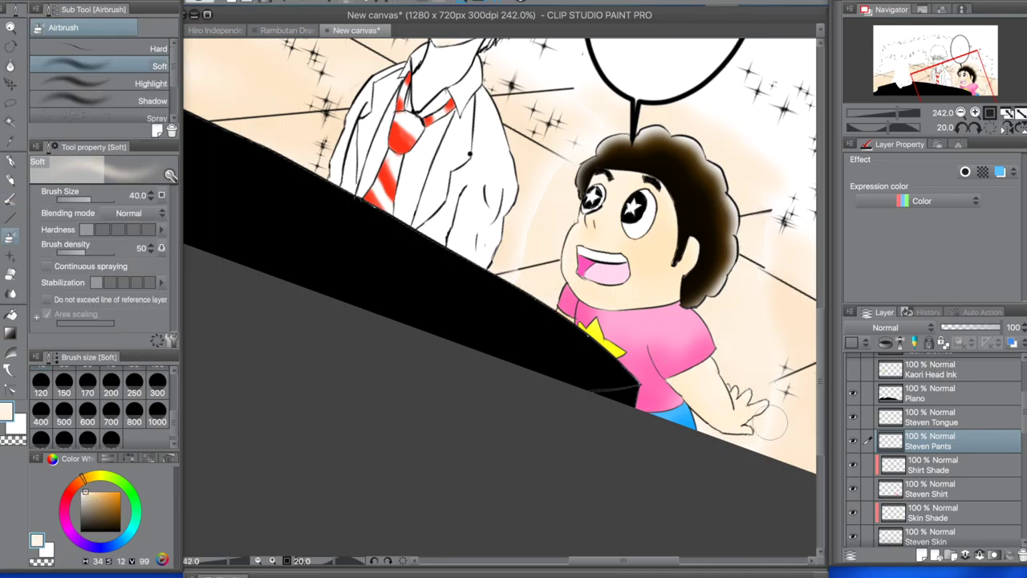
left_click(763, 237, "ctrl+shift")
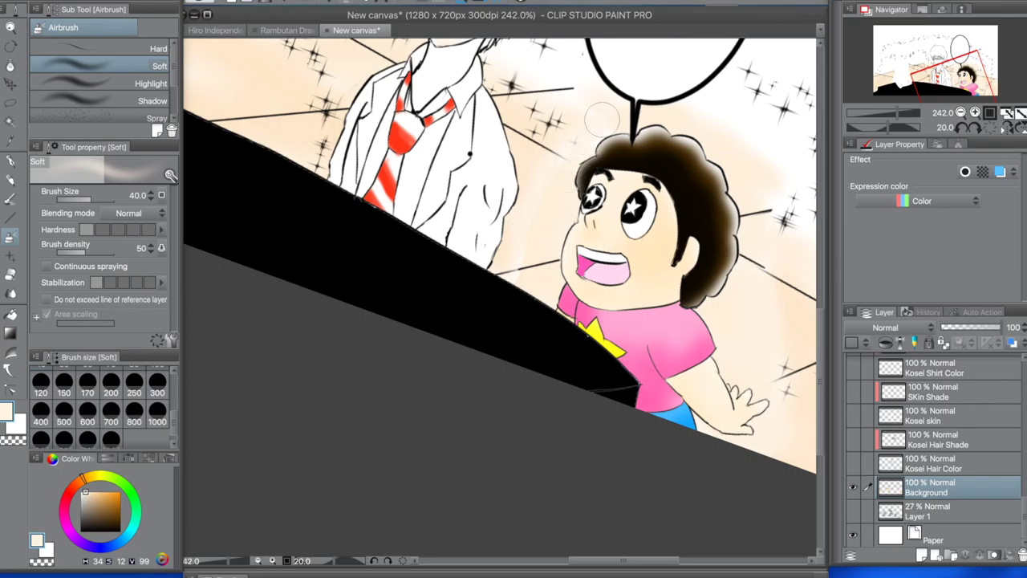